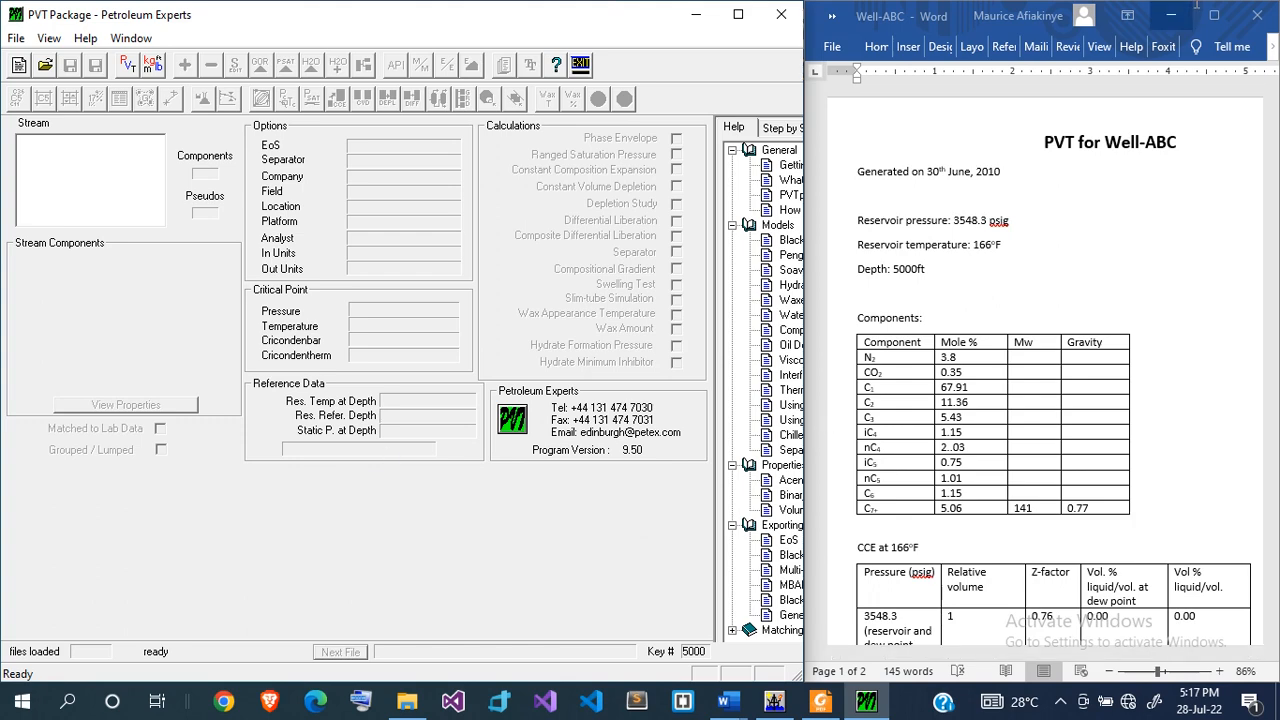
- Examine the reservoir conditions, component composition, CCE and separator tables in the Well-ABC Word document
left_click(1216, 17)
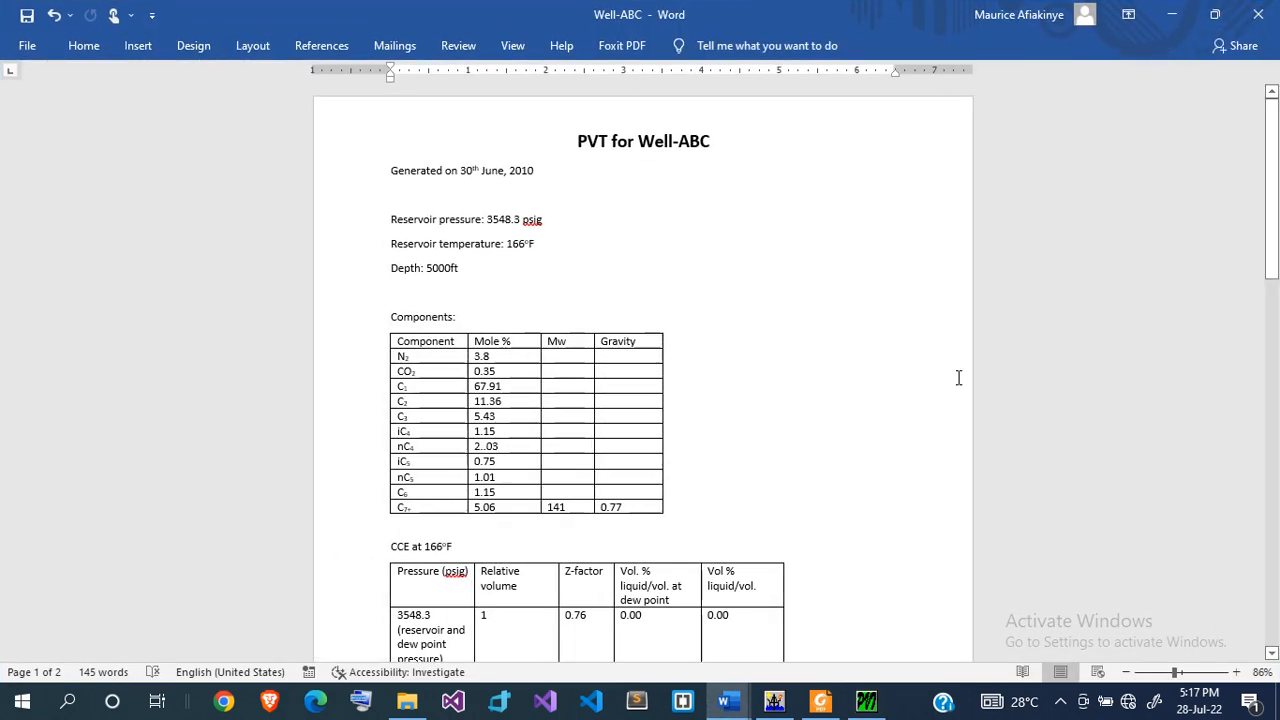
left_click(1186, 673)
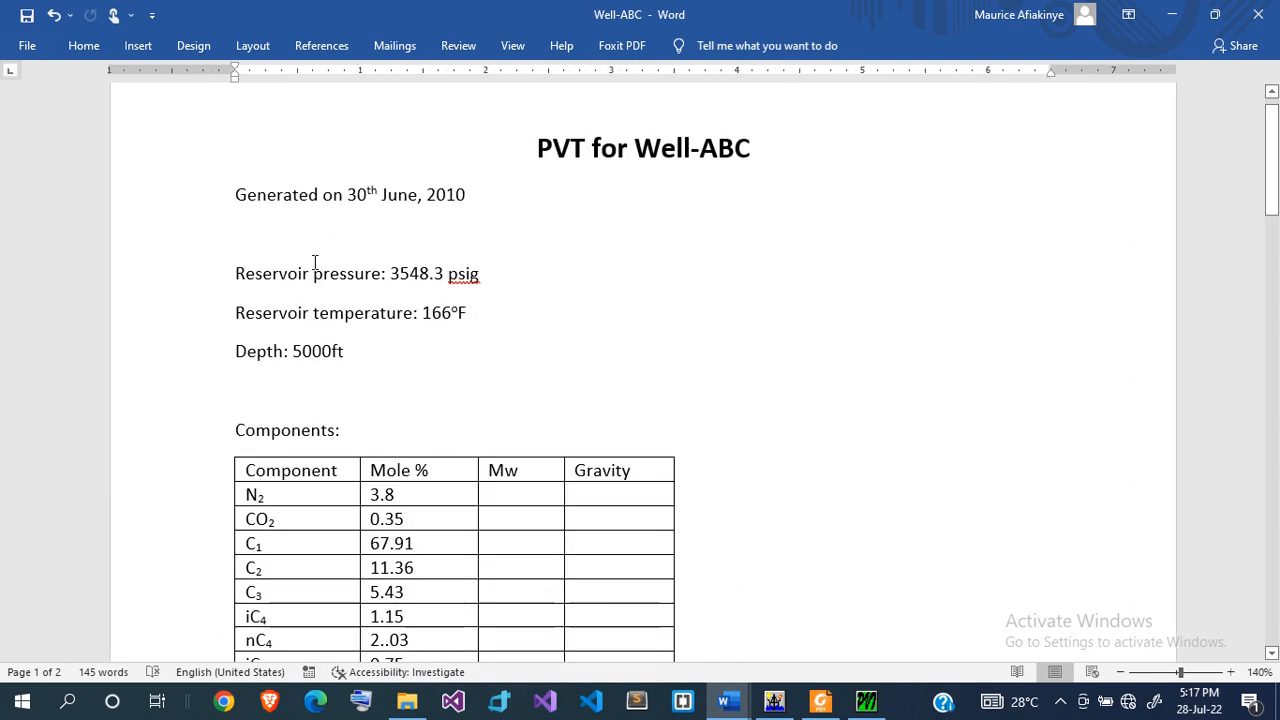
left_click_drag(233, 270, 372, 366)
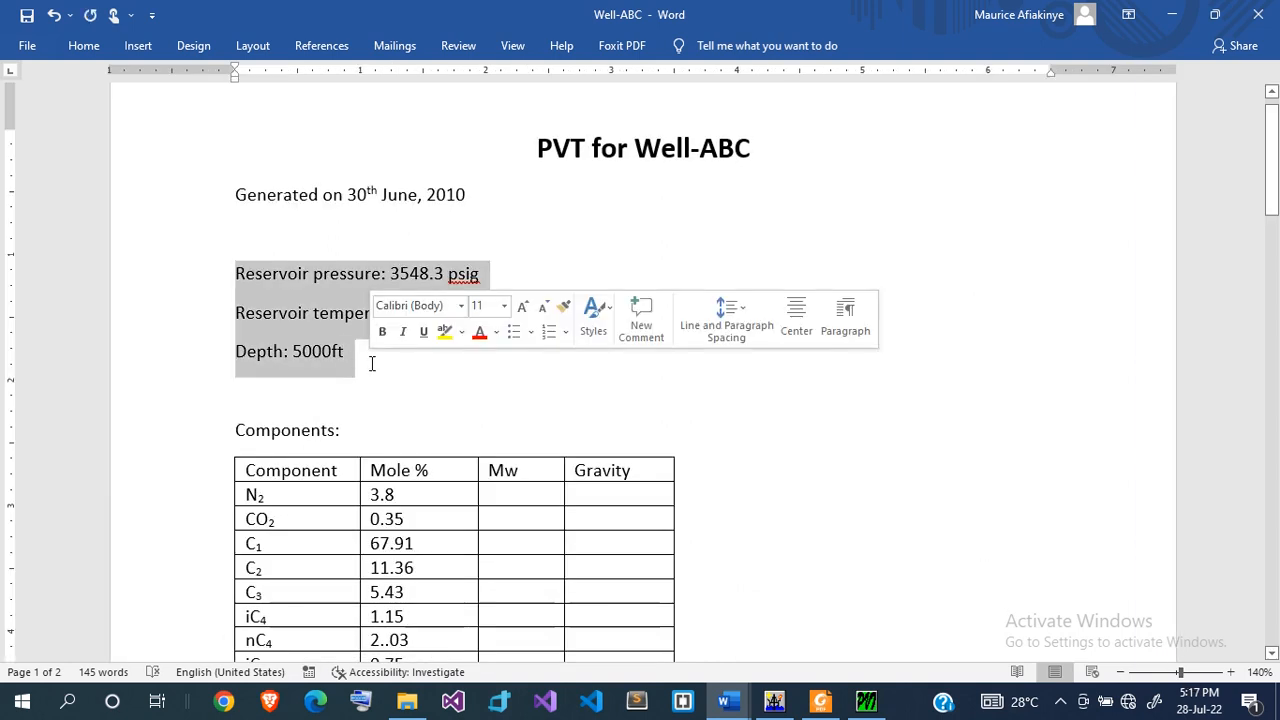
left_click(370, 371)
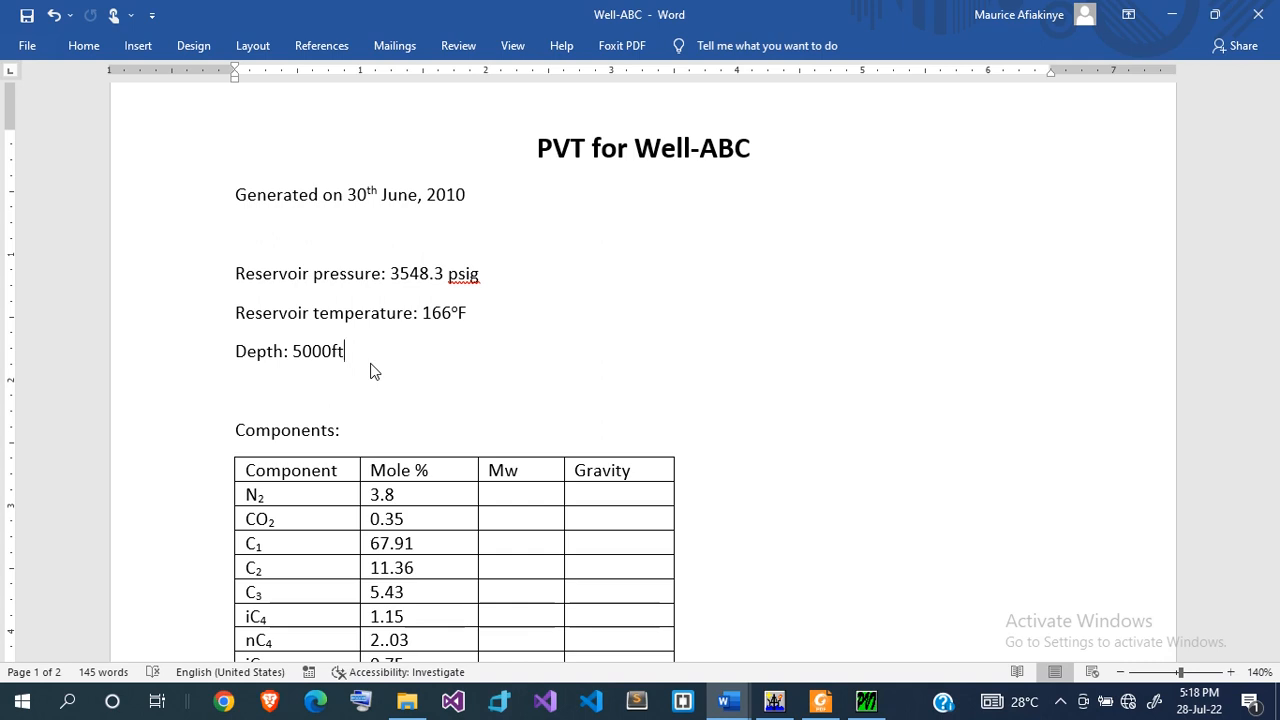
scroll(370, 371, "down", 1)
scroll(371, 363, "down", 3)
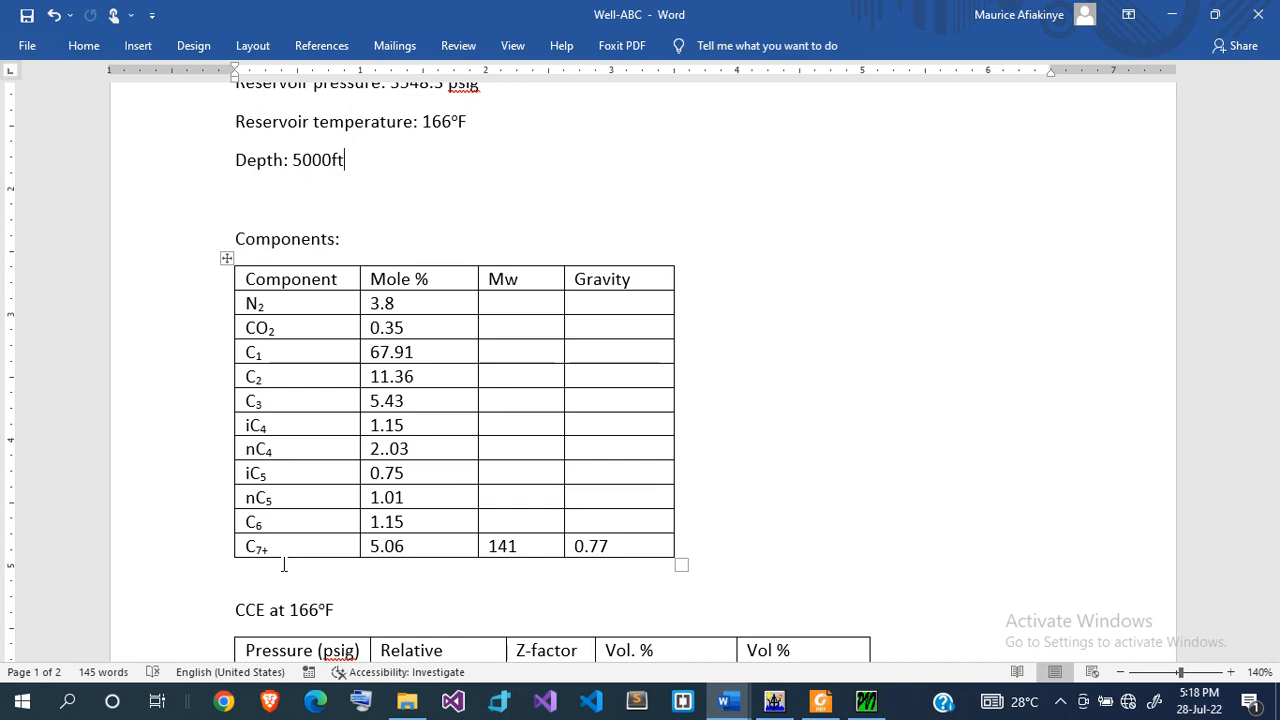
scroll(284, 565, "down", 8)
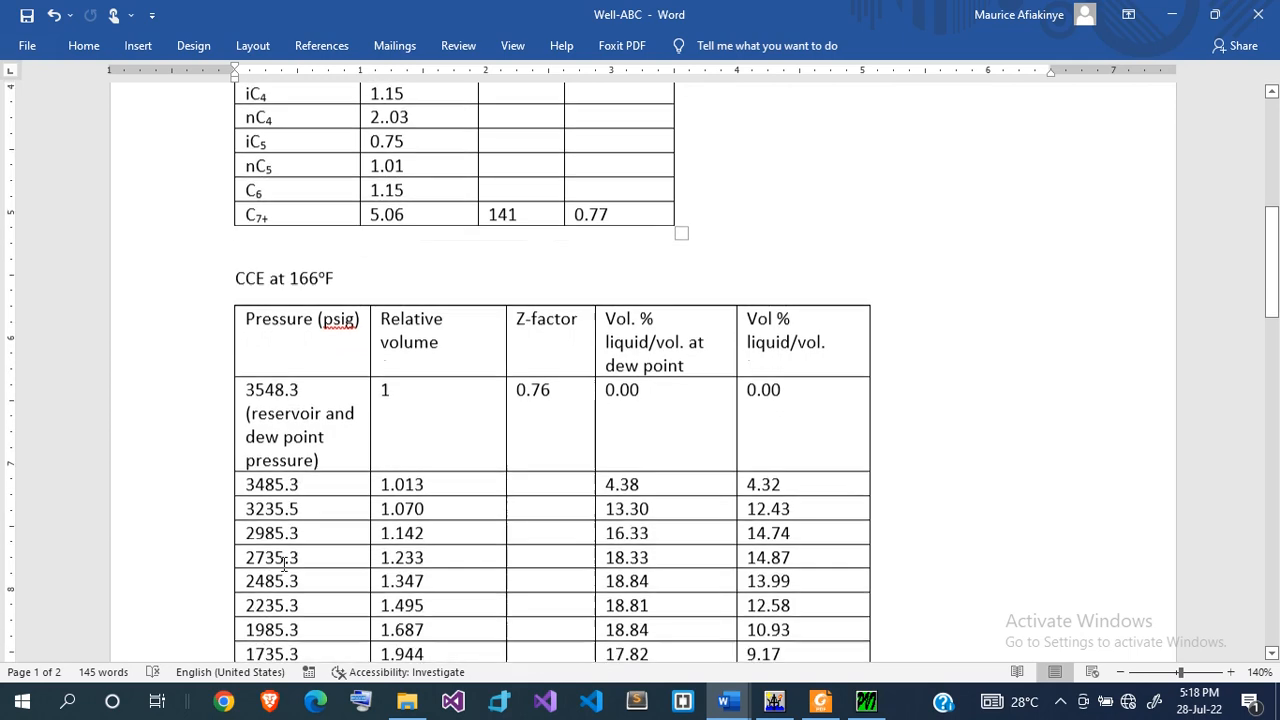
scroll(284, 563, "down", 1)
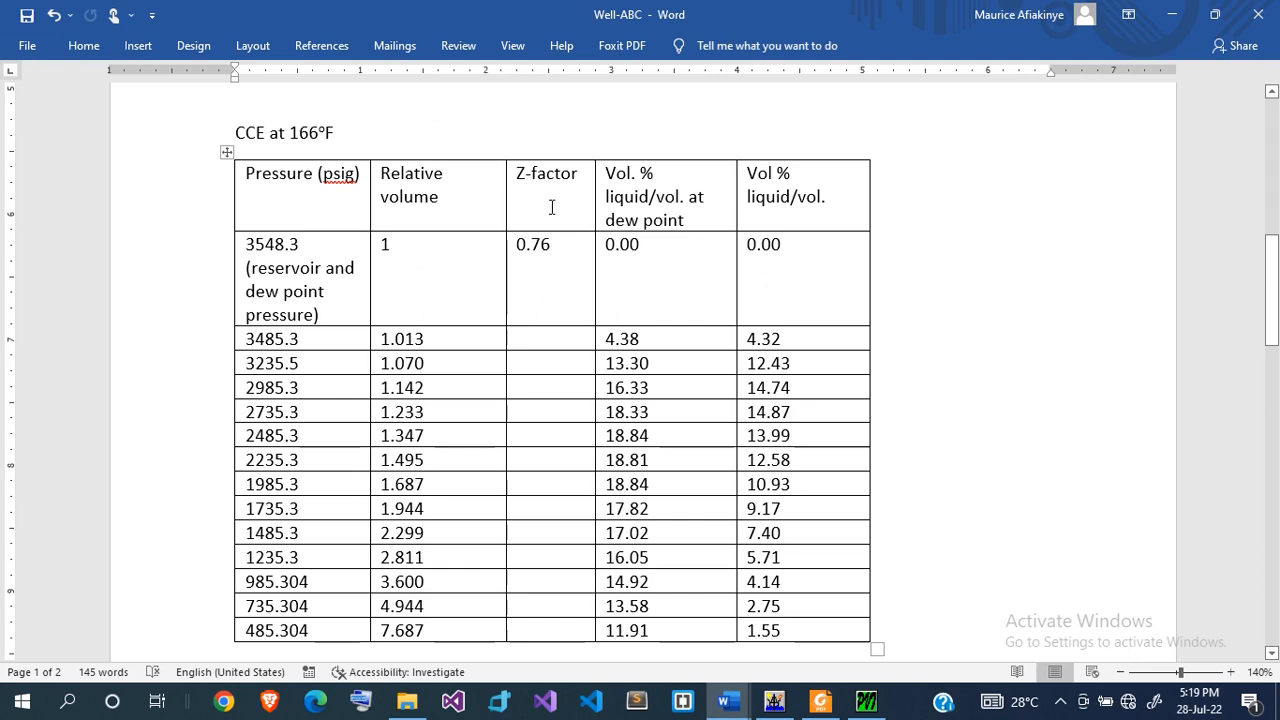
scroll(574, 251, "down", 7)
scroll(575, 251, "down", 2)
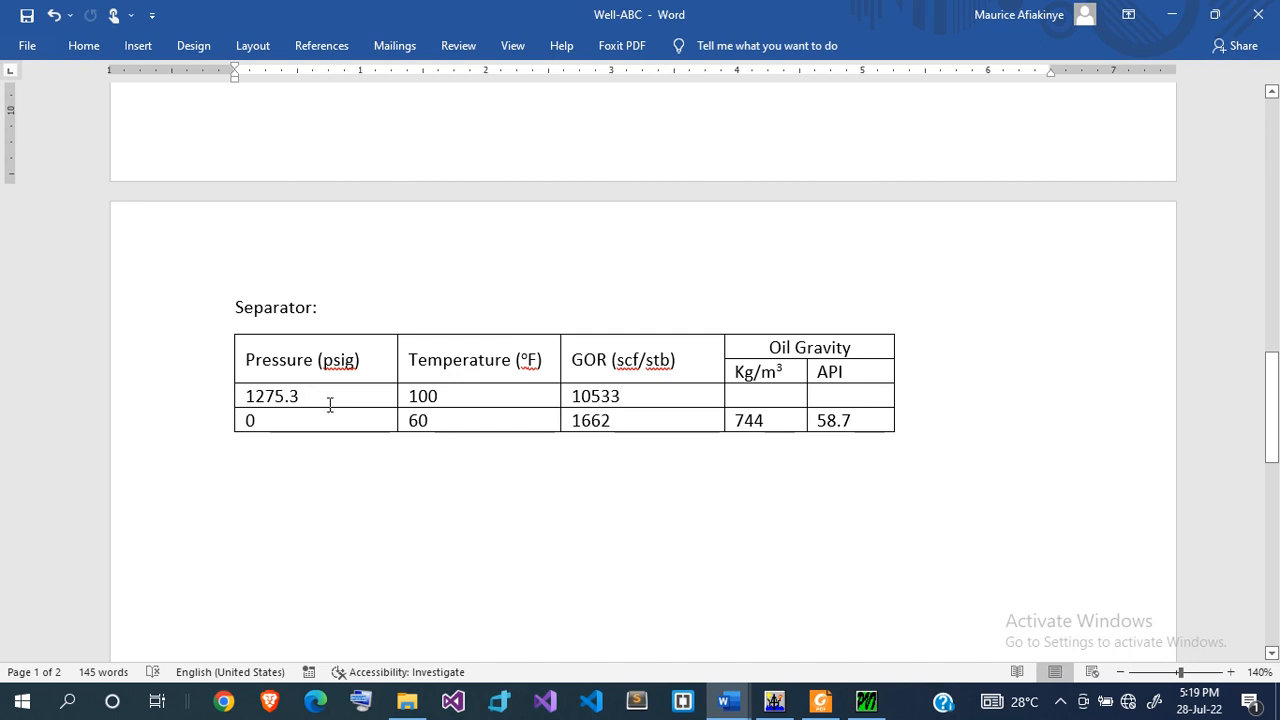
- Place the Word report back beside the PVT Package window at 91% zoom, showing the reservoir and component data
key("super+Right")
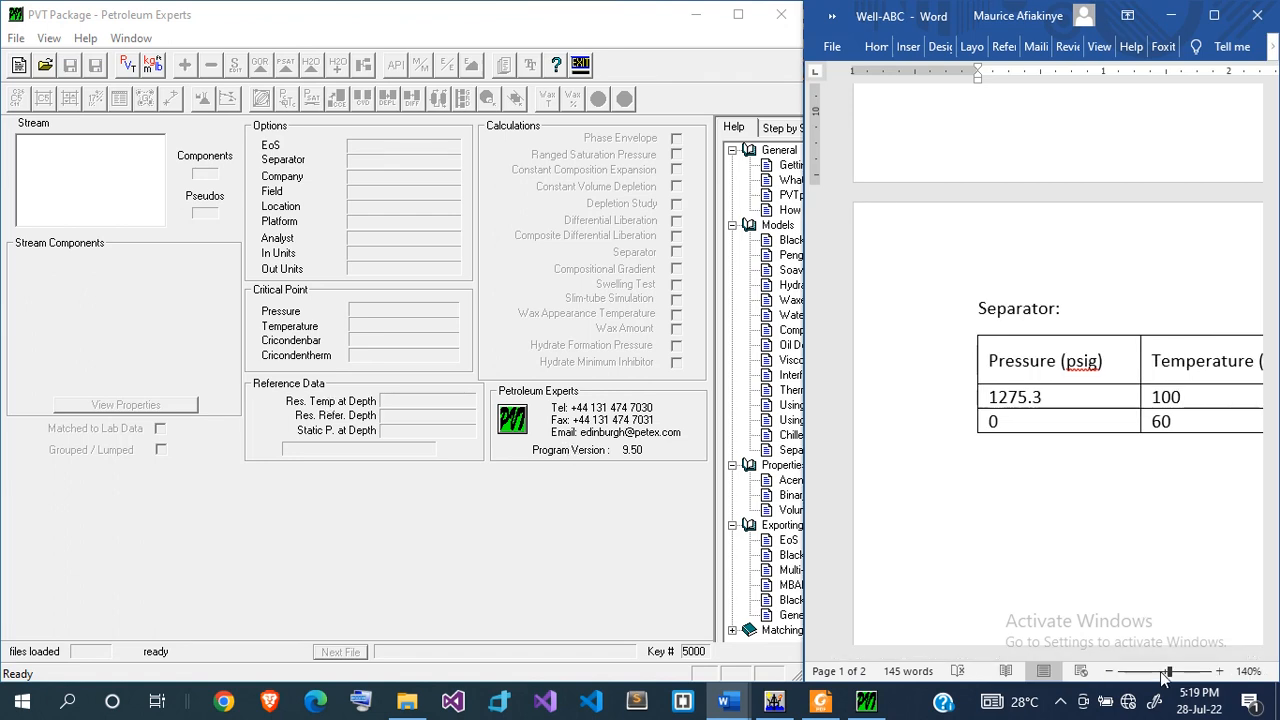
left_click_drag(1168, 671, 1160, 672)
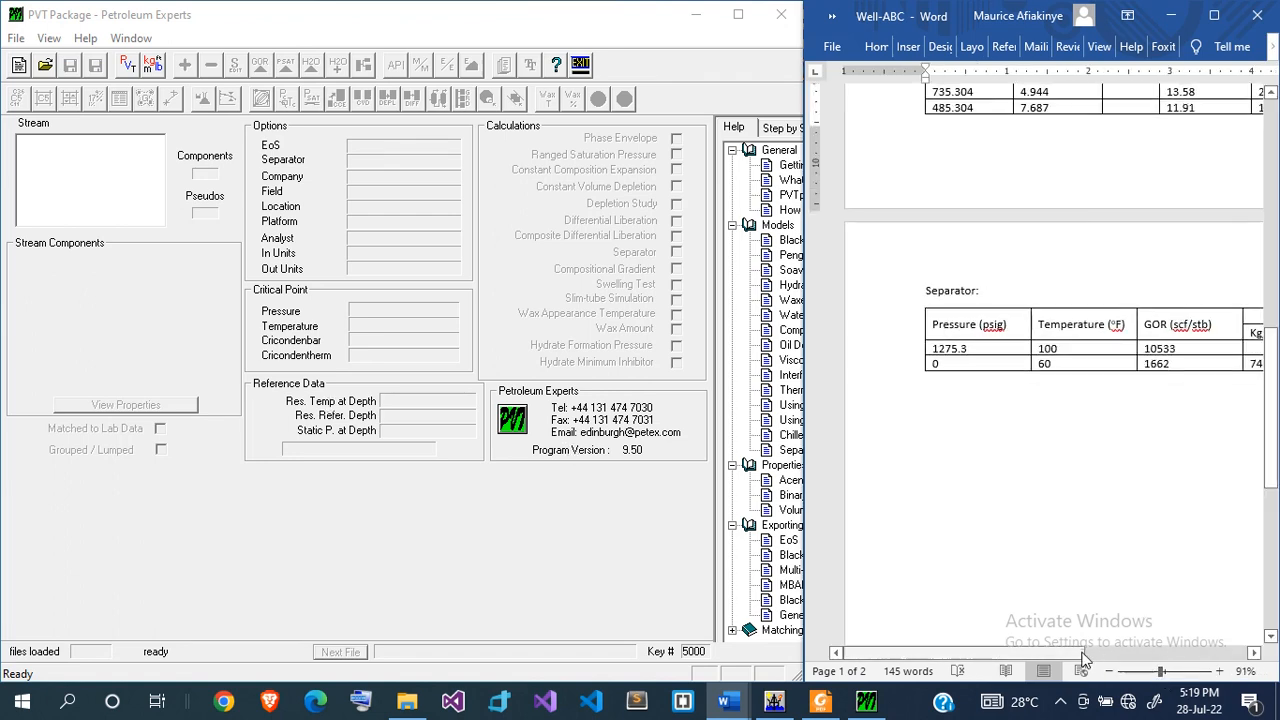
left_click_drag(1069, 653, 1120, 655)
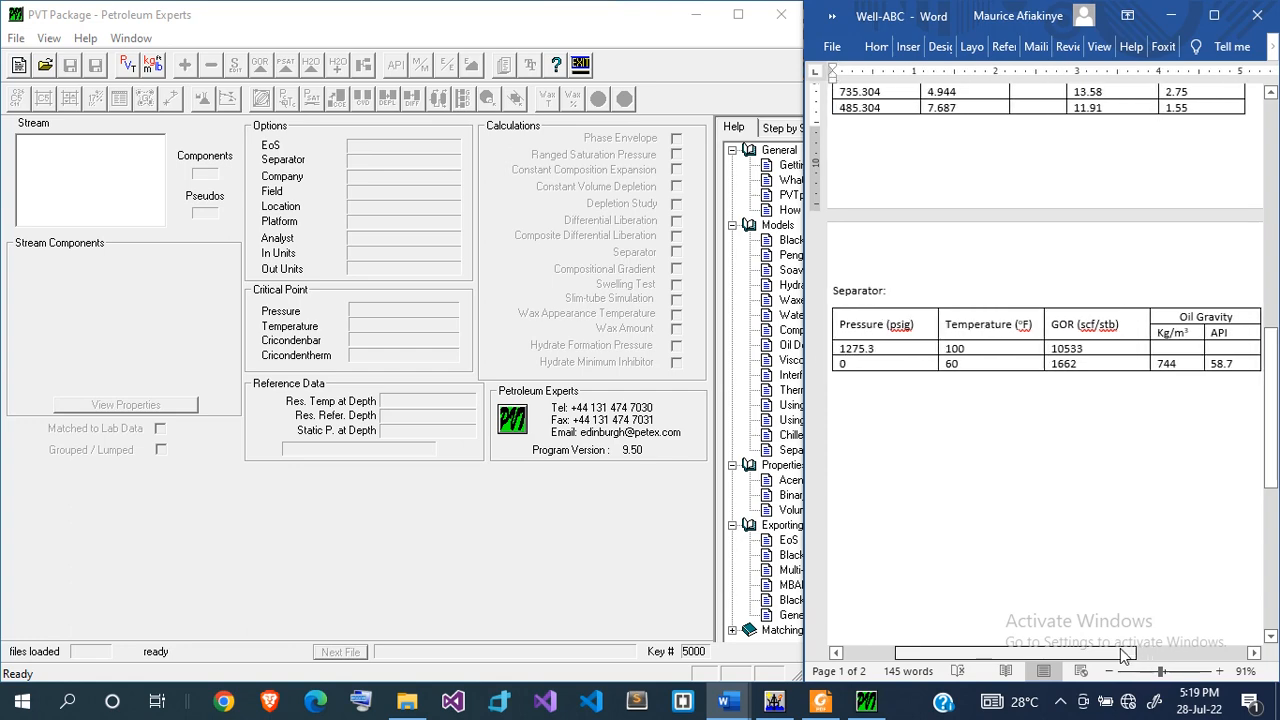
scroll(1150, 364, "up", 8)
scroll(1140, 363, "up", 6)
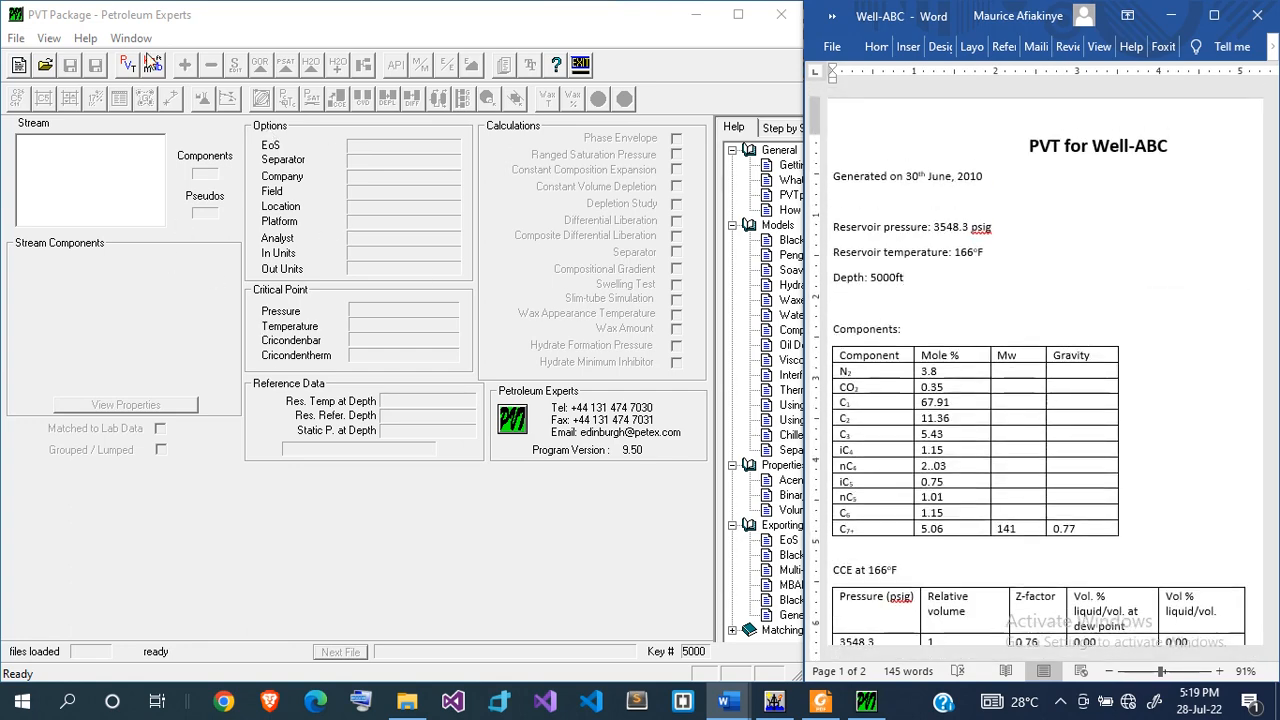
- Switch to PVT Package and create a new PVT file
left_click(240, 25)
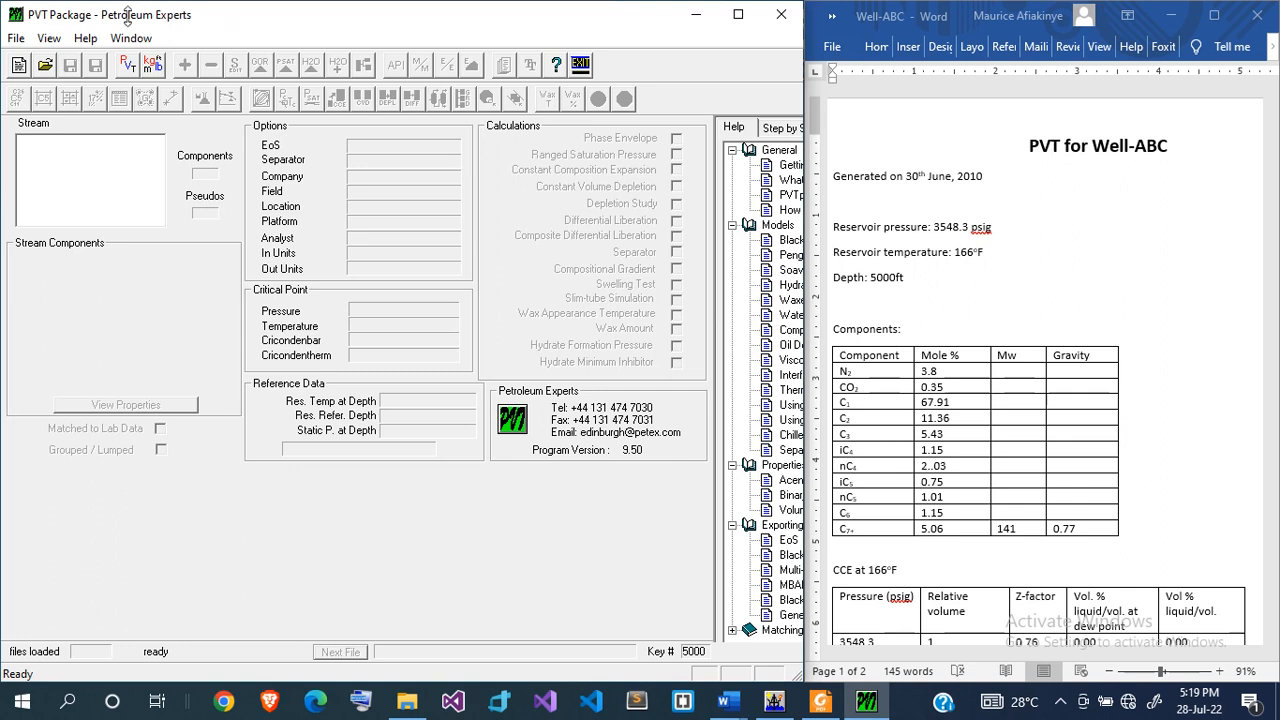
left_click(16, 40)
left_click(30, 59)
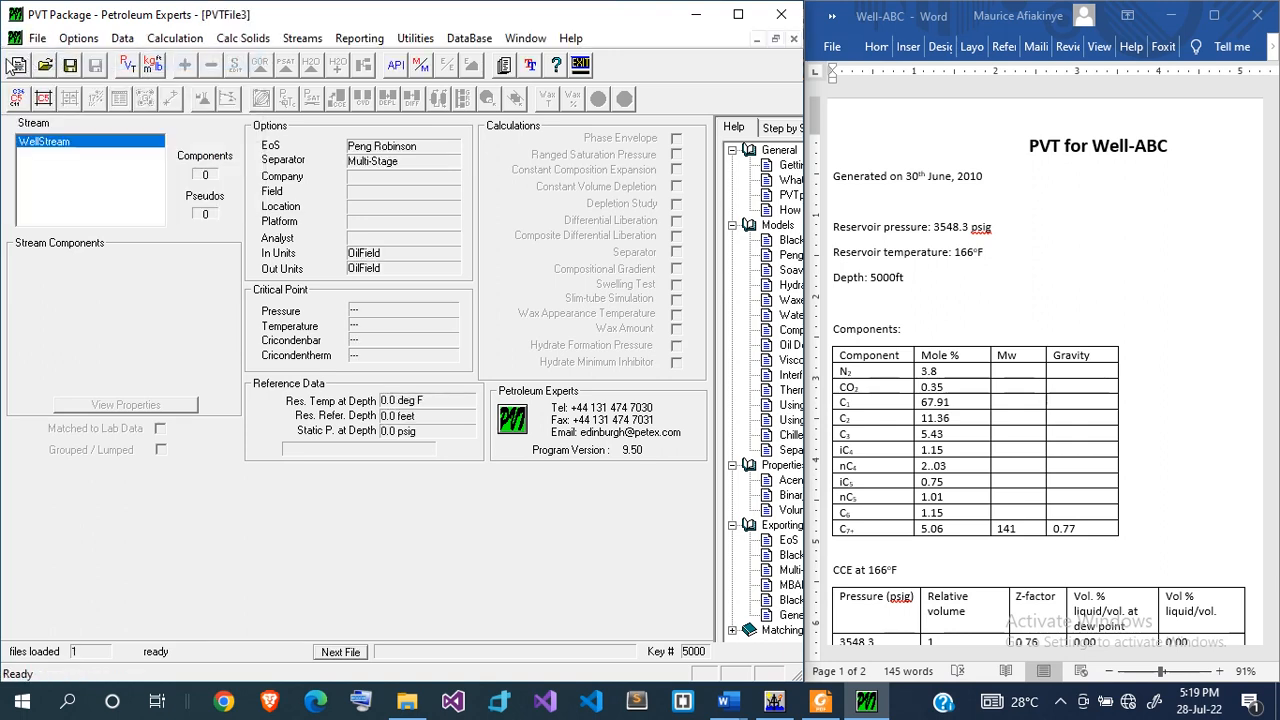
- Configure the system options with the Equations of State method, Peng Robinson and full stream volume shift set to Yes
left_click(76, 40)
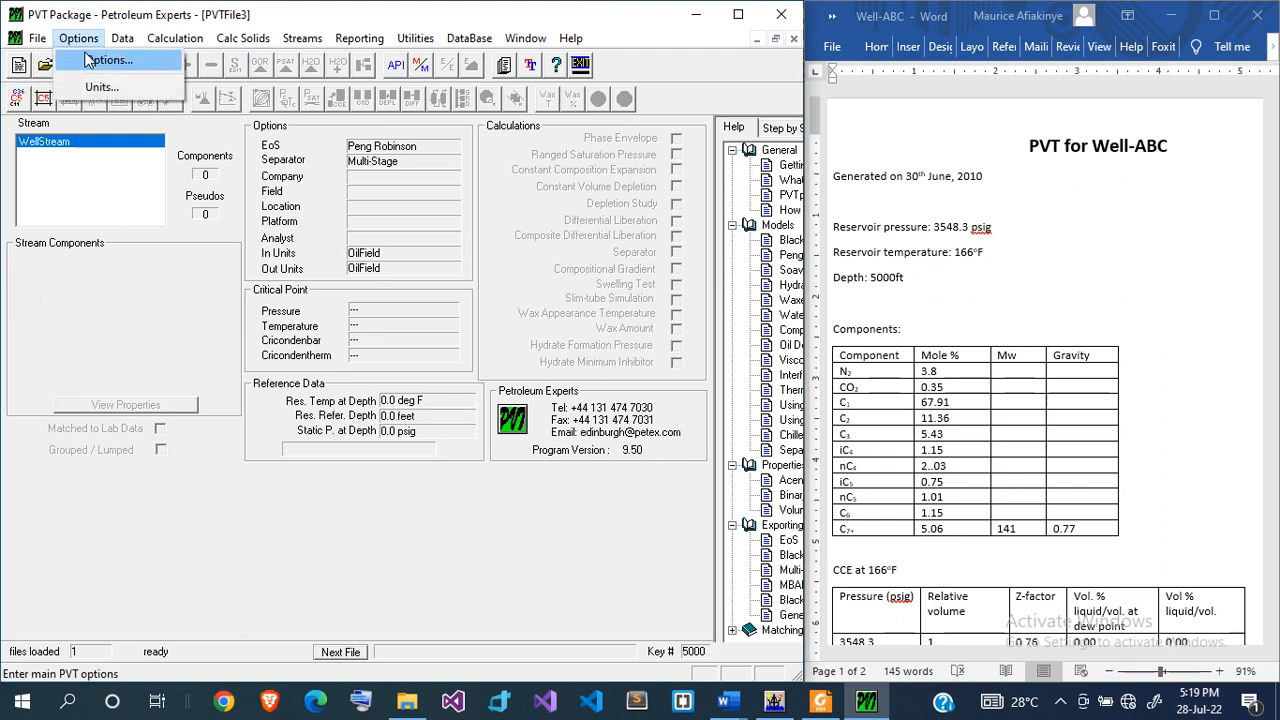
left_click(100, 60)
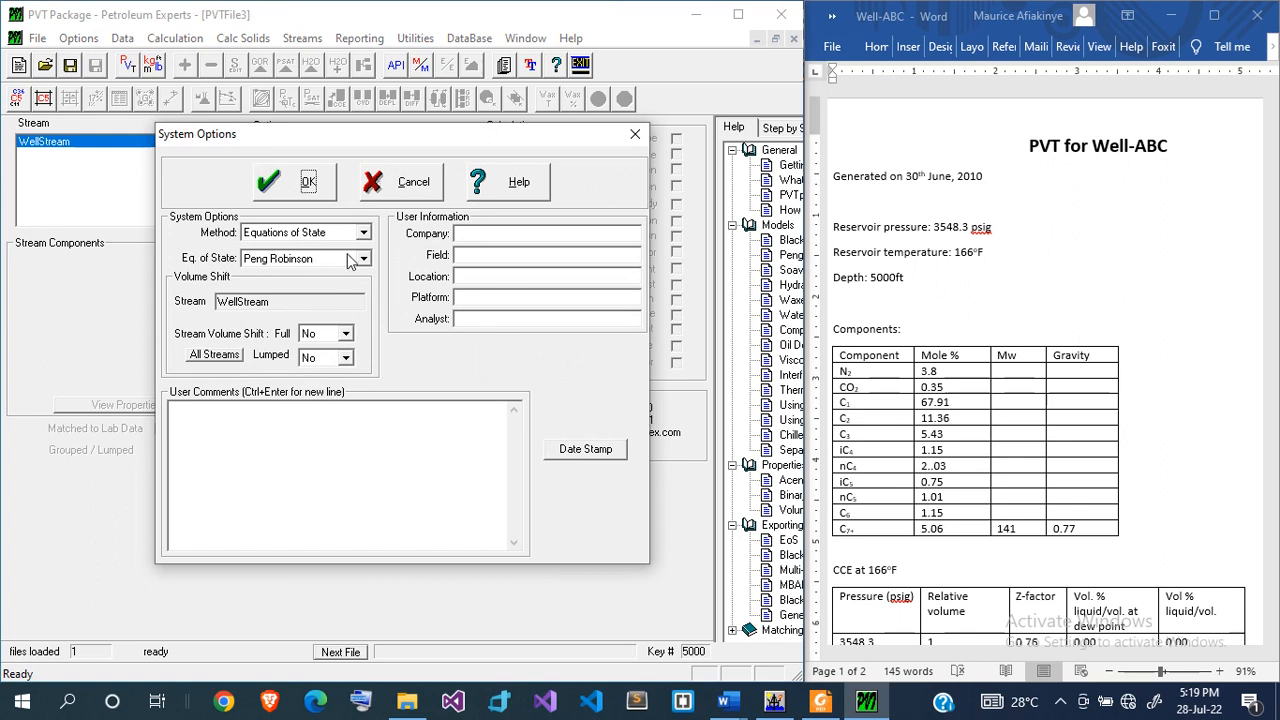
left_click(350, 234)
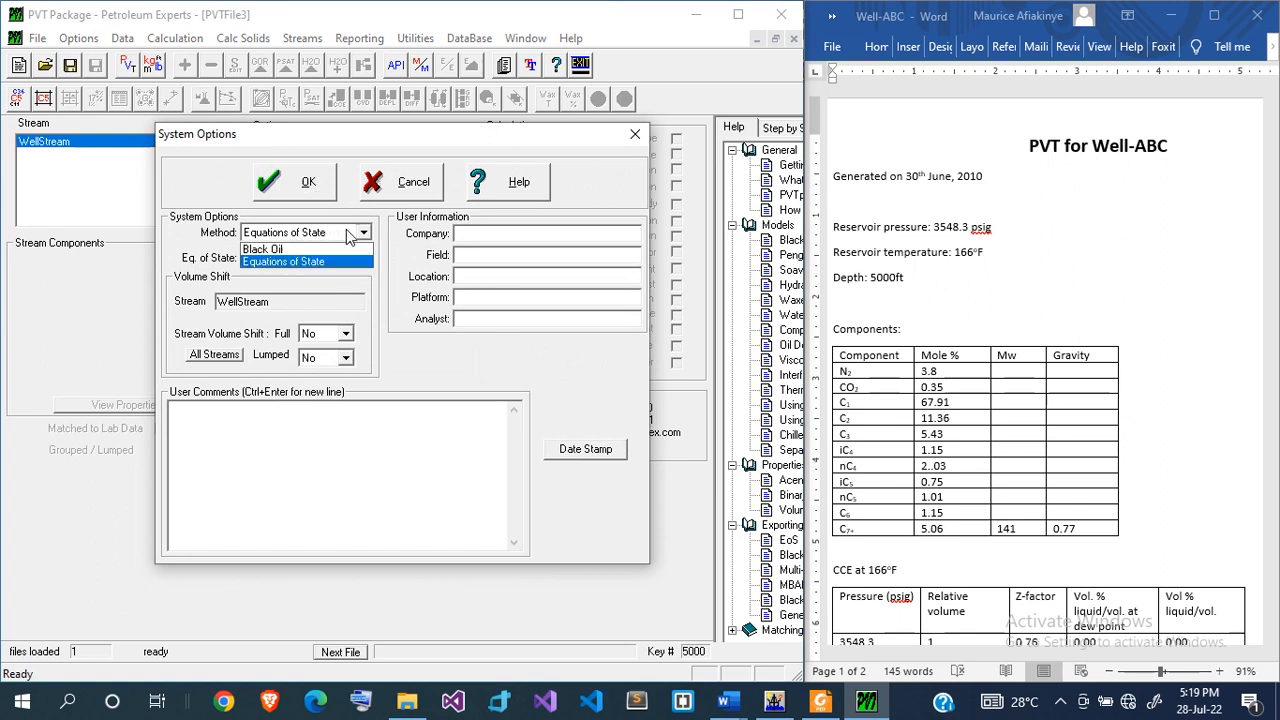
left_click(350, 236)
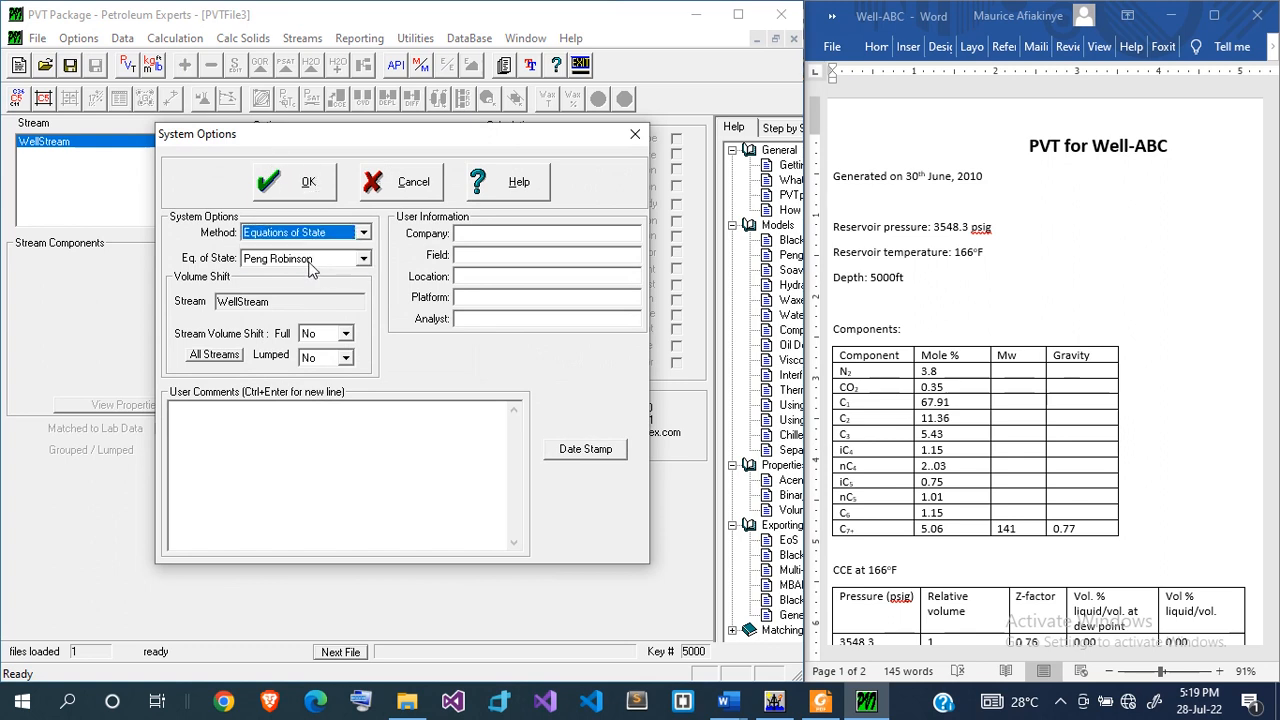
left_click(310, 262)
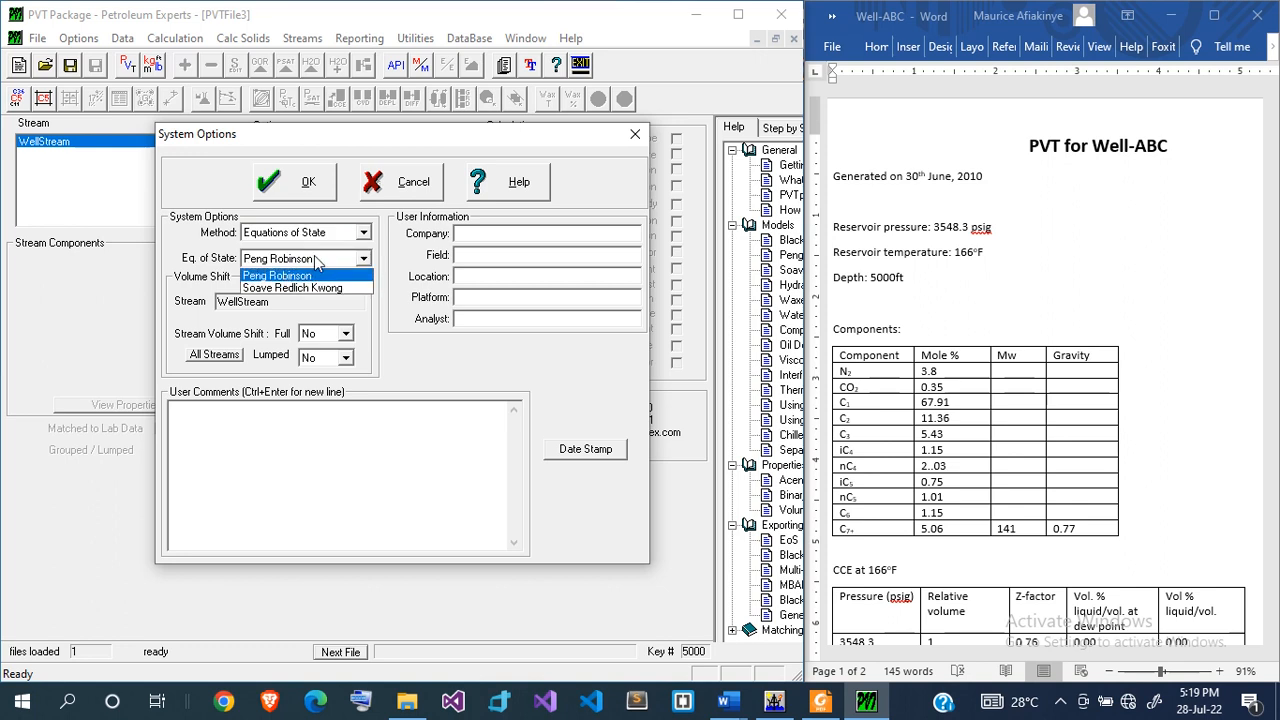
left_click(316, 262)
left_click(340, 336)
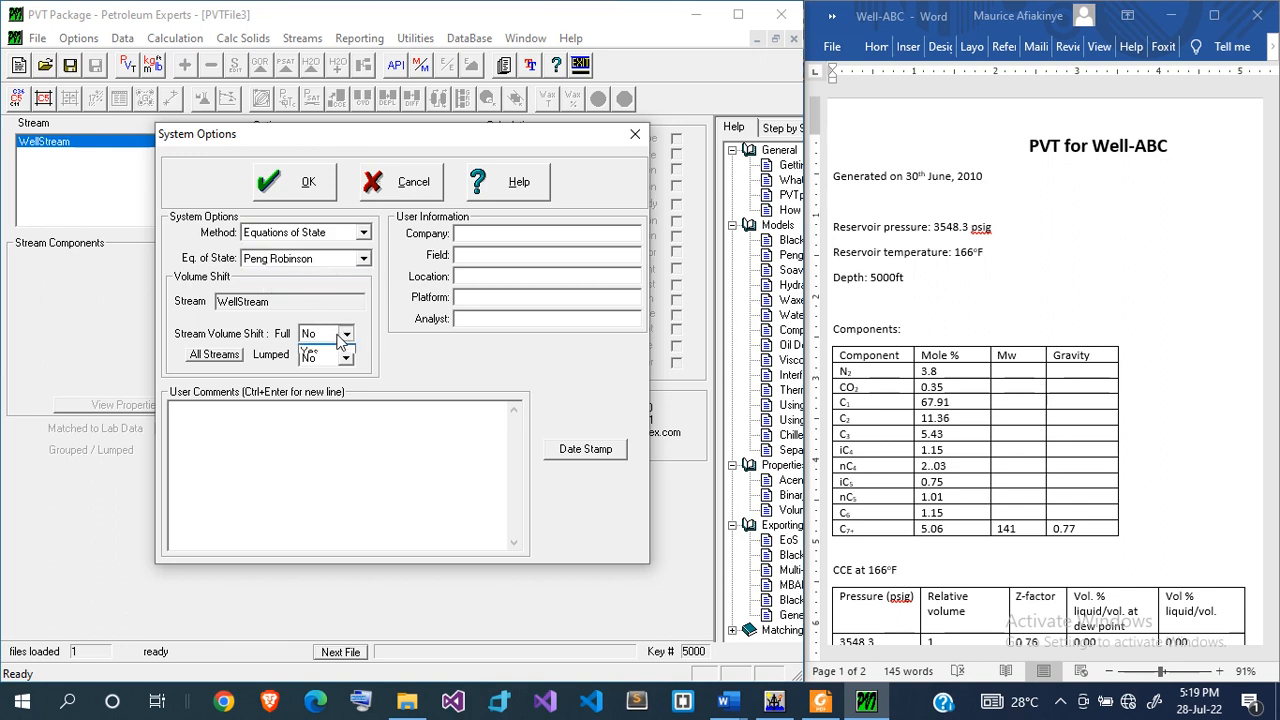
left_click(314, 363)
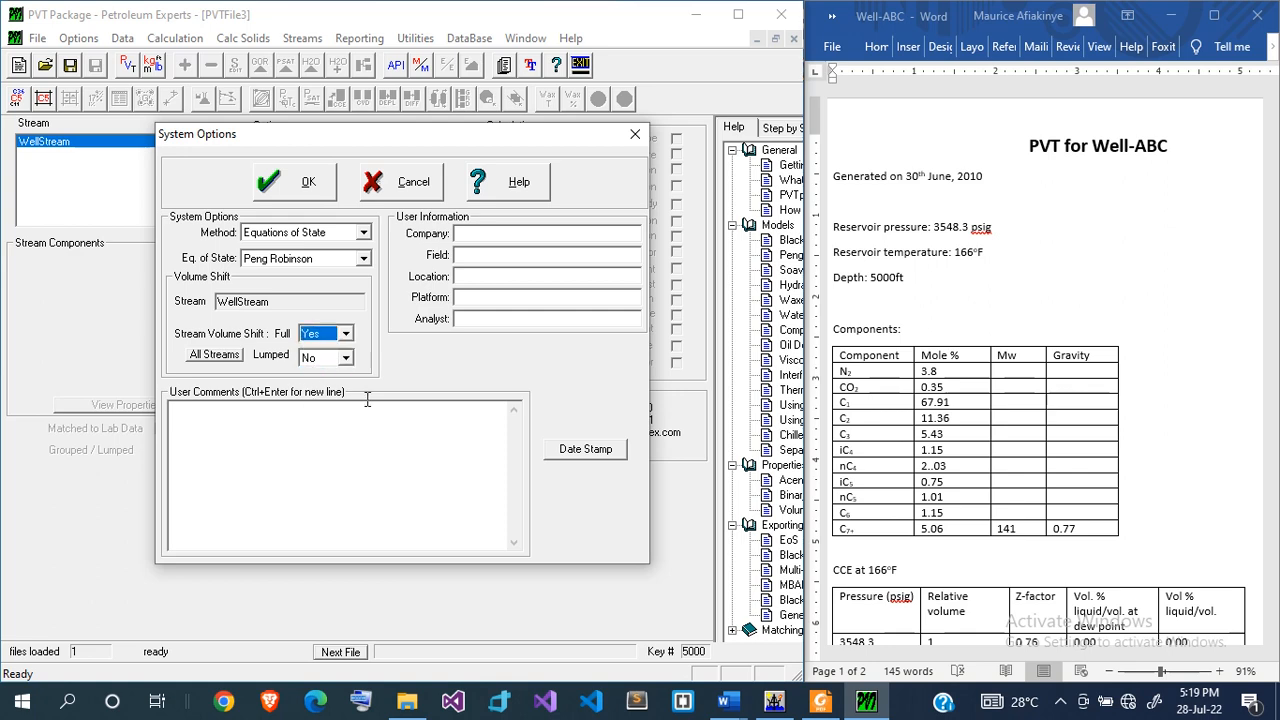
left_click(298, 182)
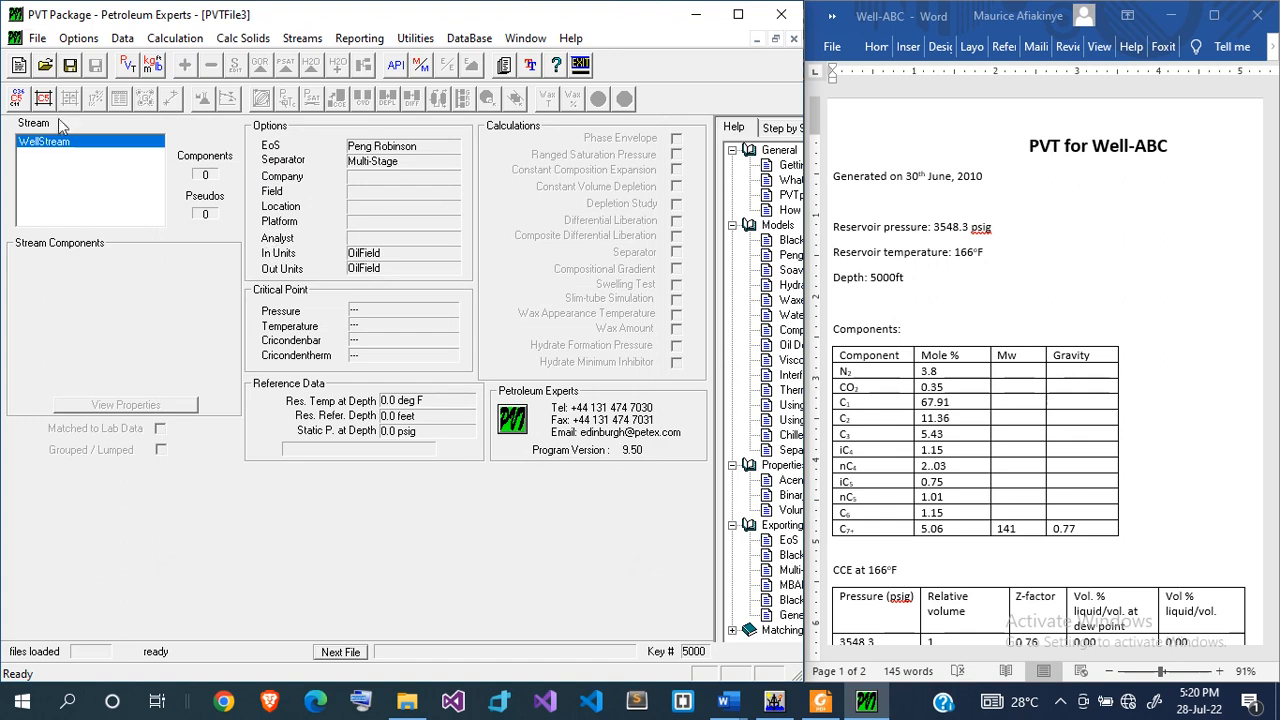
- Open component selection from the stored database and select the non-hydrocarbons N2 and CO2 for WellStream
left_click(85, 38)
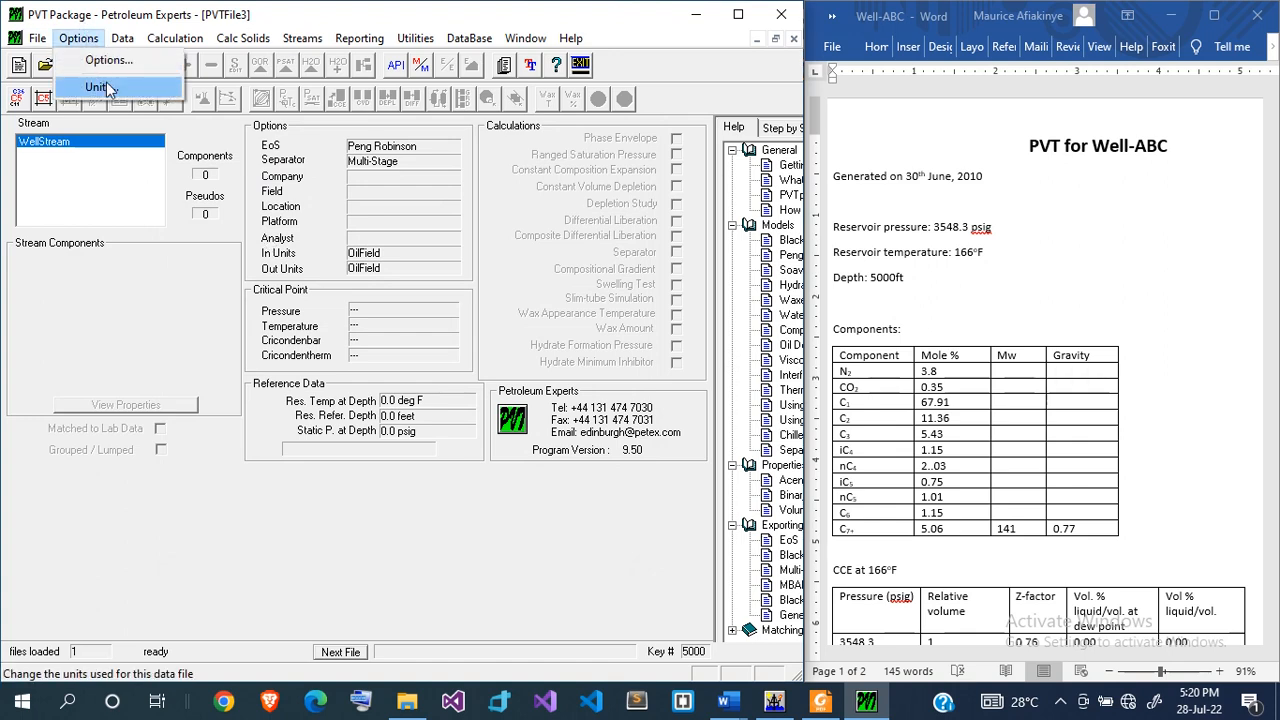
mouse_move(127, 28)
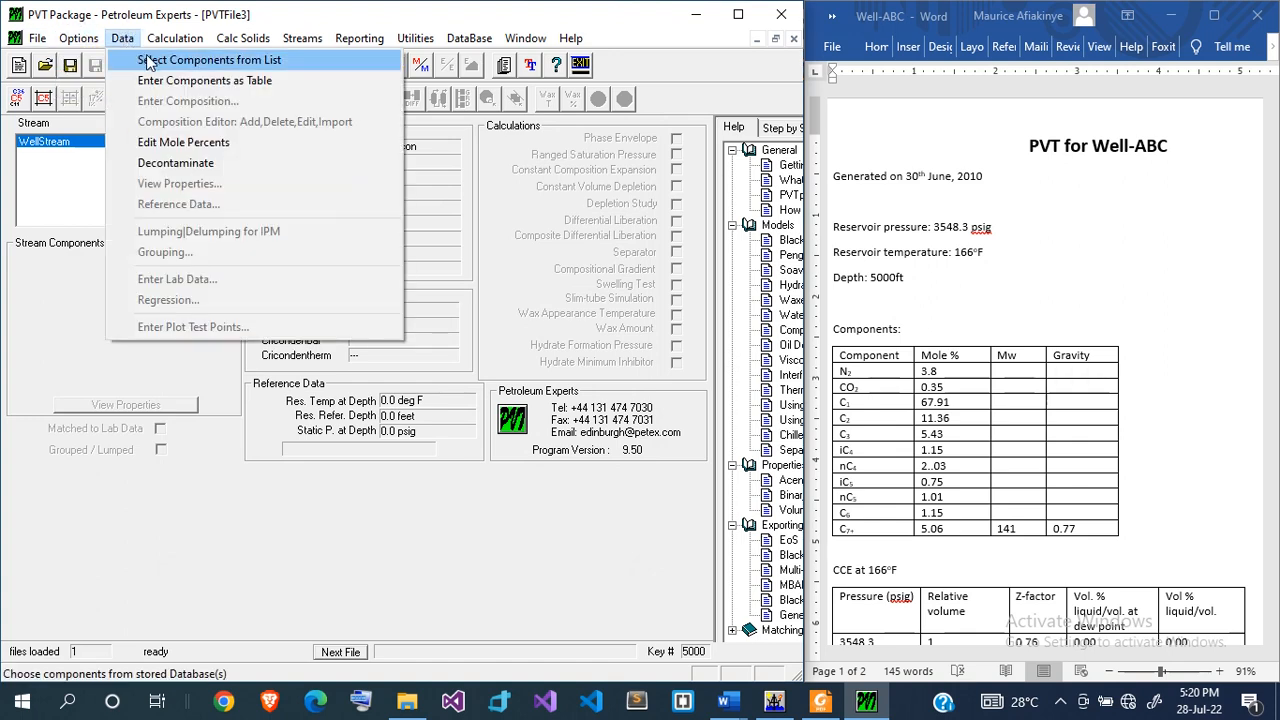
left_click(150, 59)
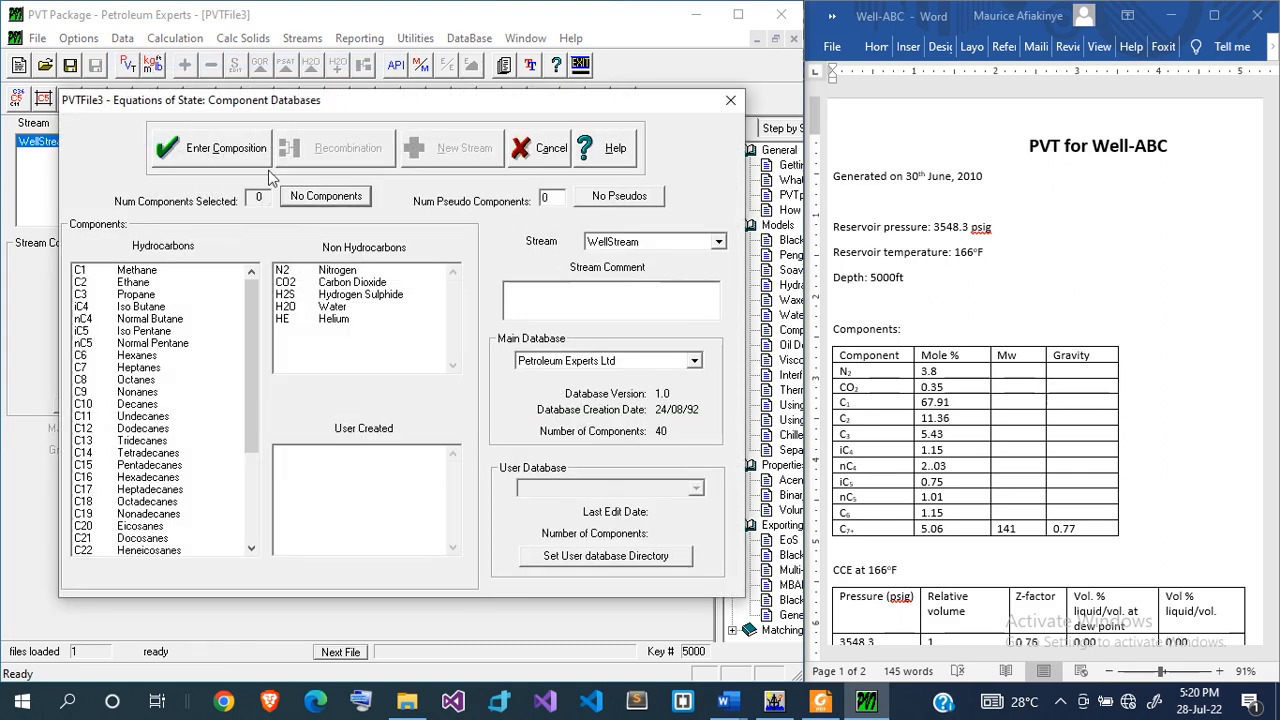
left_click(340, 270)
left_click(352, 284)
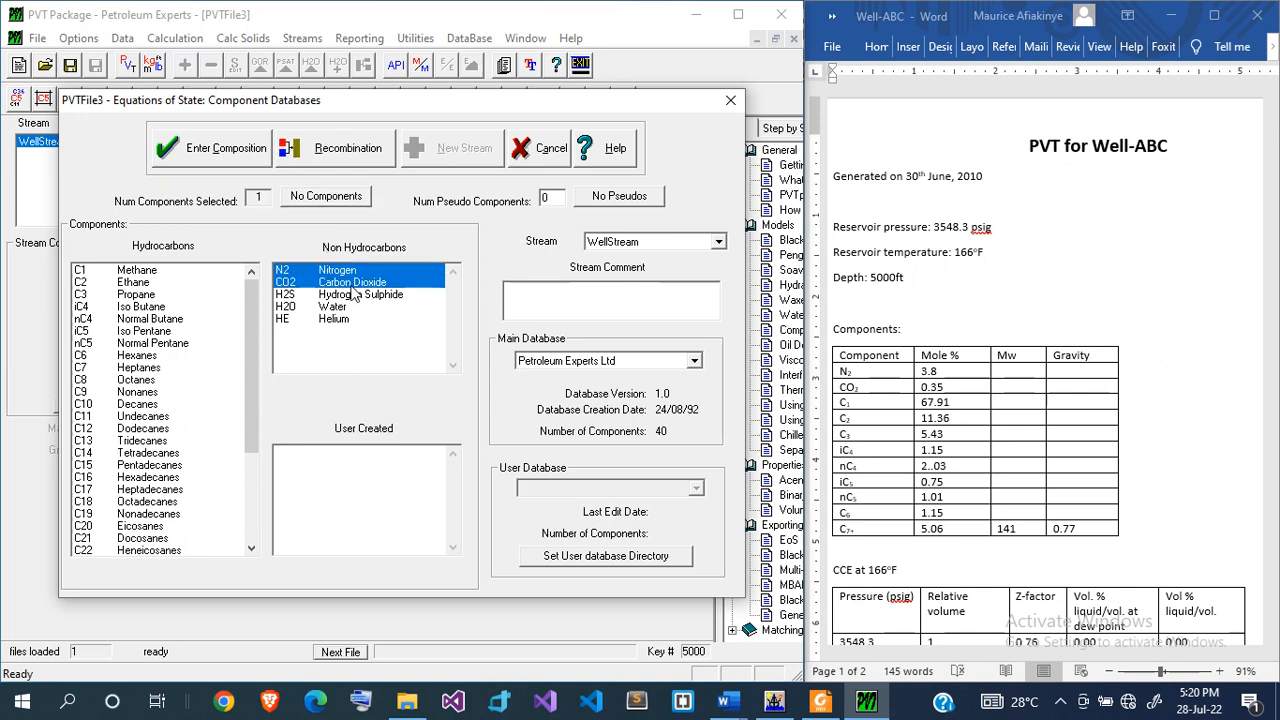
- Select the hydrocarbons C1, C2, C3, iC4, nC4, iC5, nC5 and C6 for WellStream, leaving C7 unselected
left_click(157, 271)
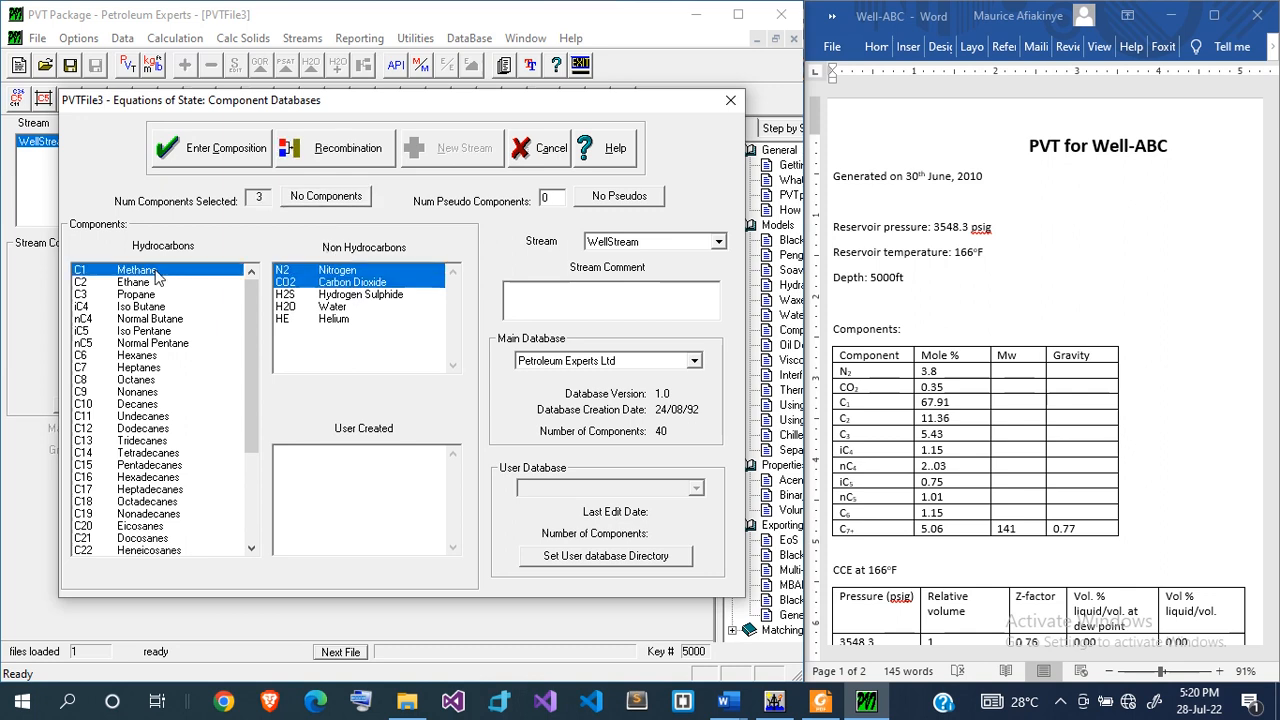
left_click(156, 283)
left_click(166, 307)
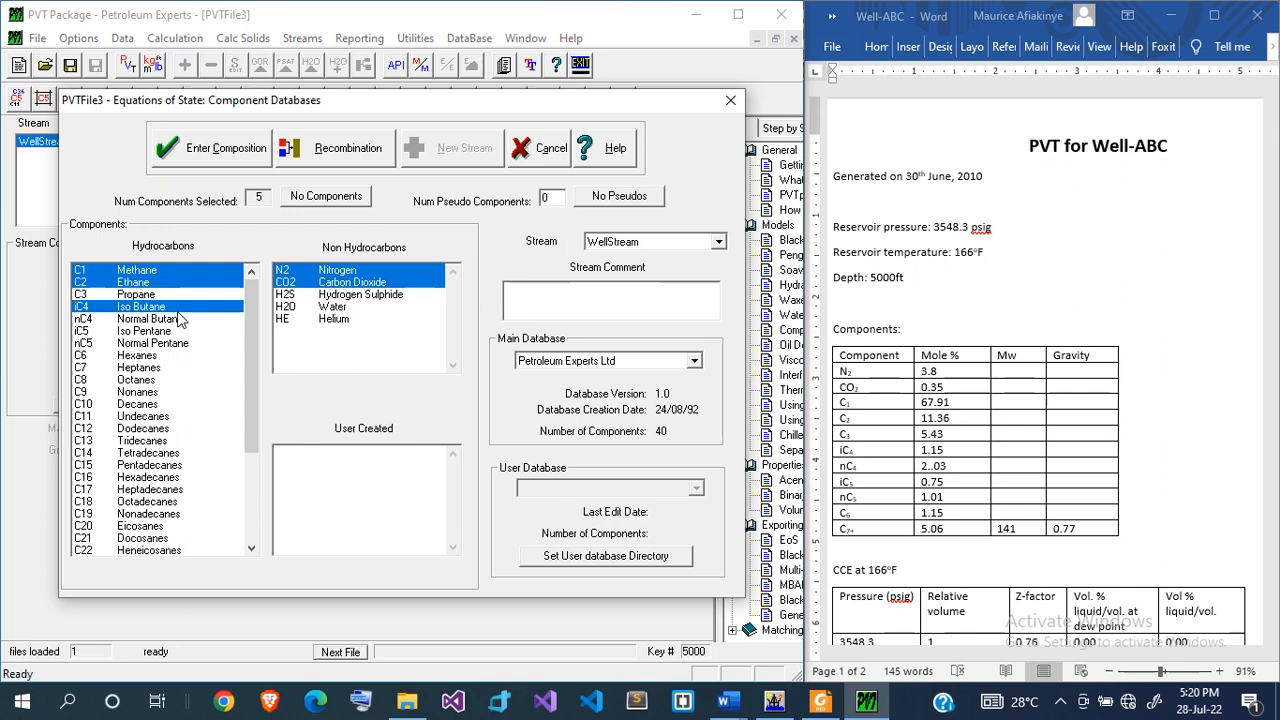
left_click(180, 317)
left_click(176, 295)
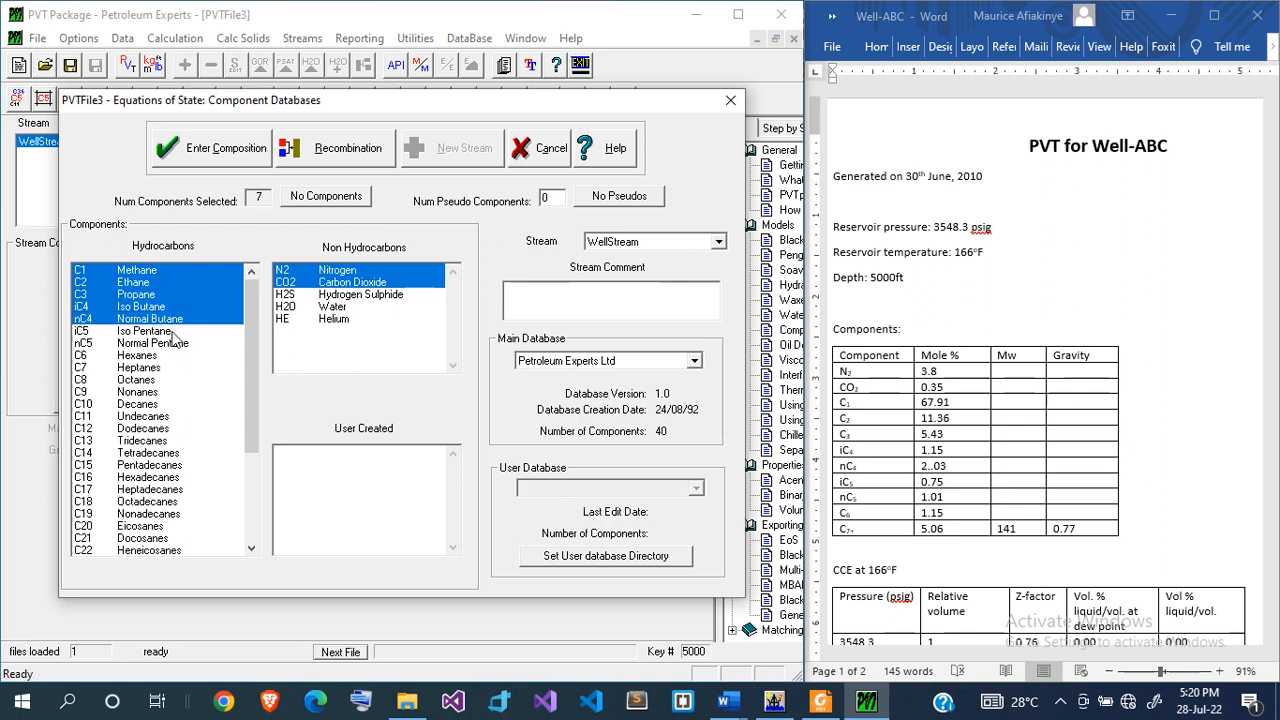
left_click(172, 333)
left_click(166, 345)
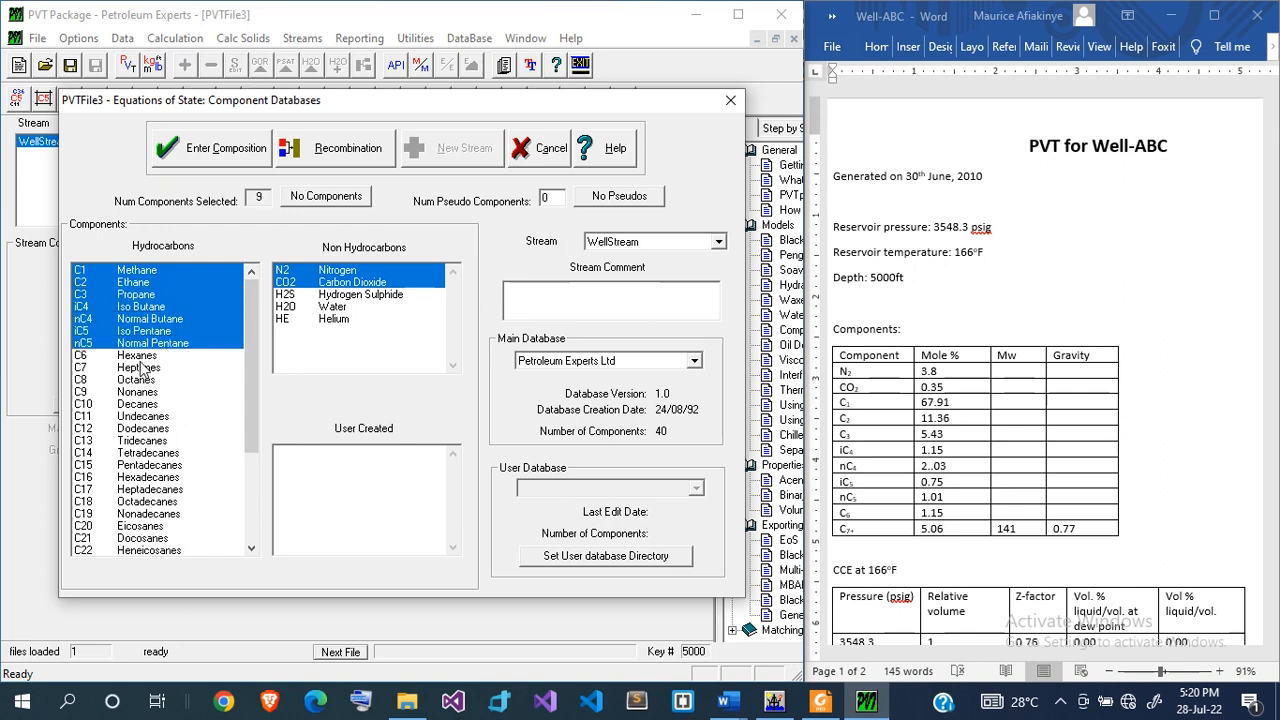
left_click(142, 368)
left_click(156, 356)
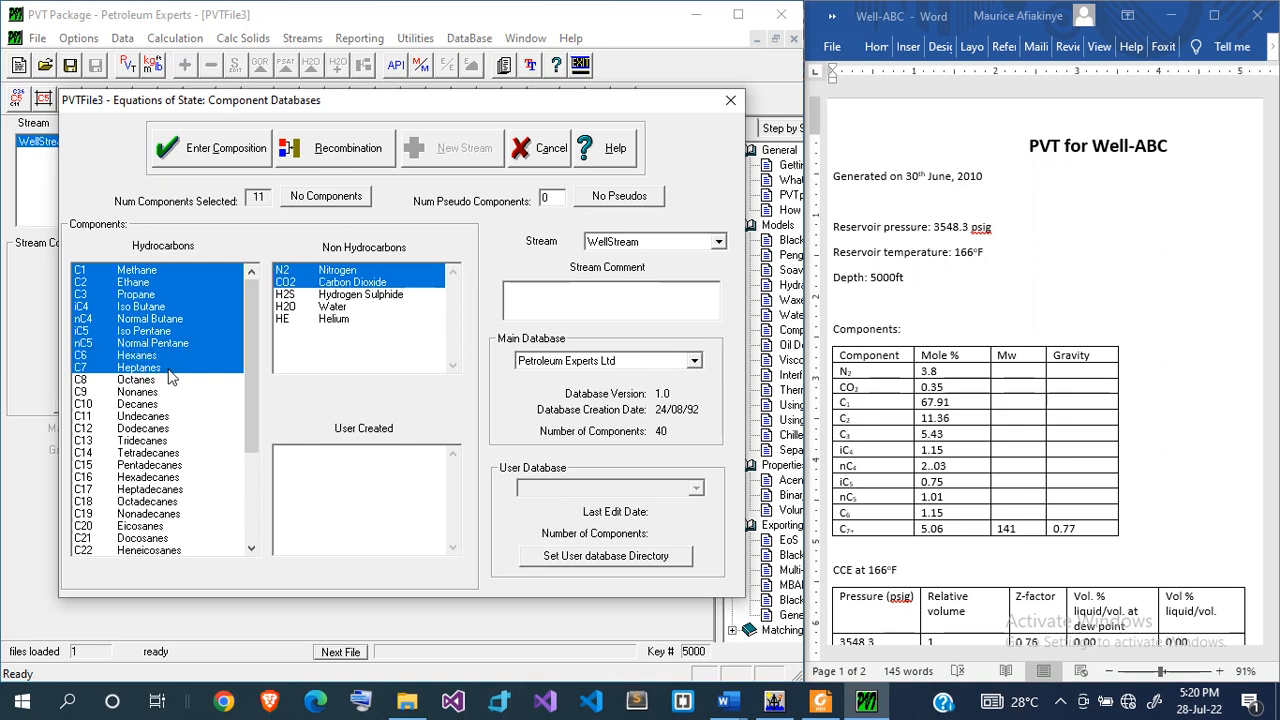
left_click(168, 370)
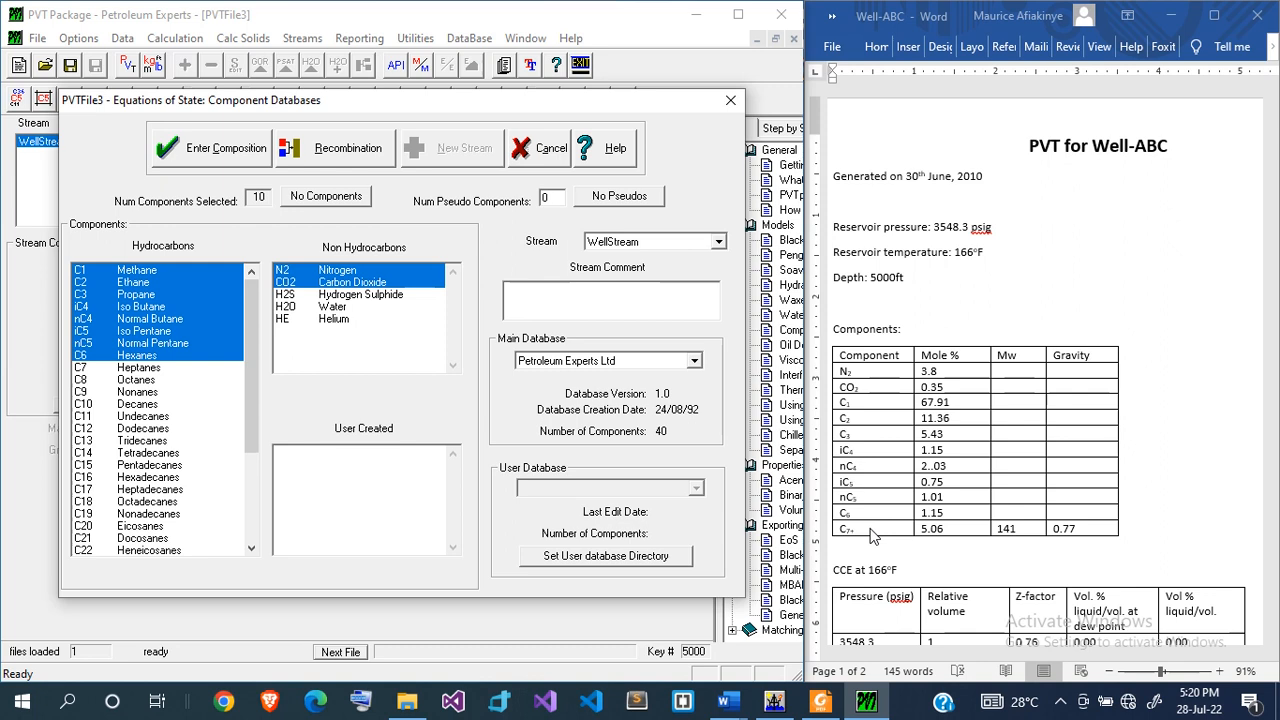
- Set the number of pseudo components to 1 and proceed to the composition input
left_click(556, 197)
key("BackSpace")
type("1")
left_click(228, 158)
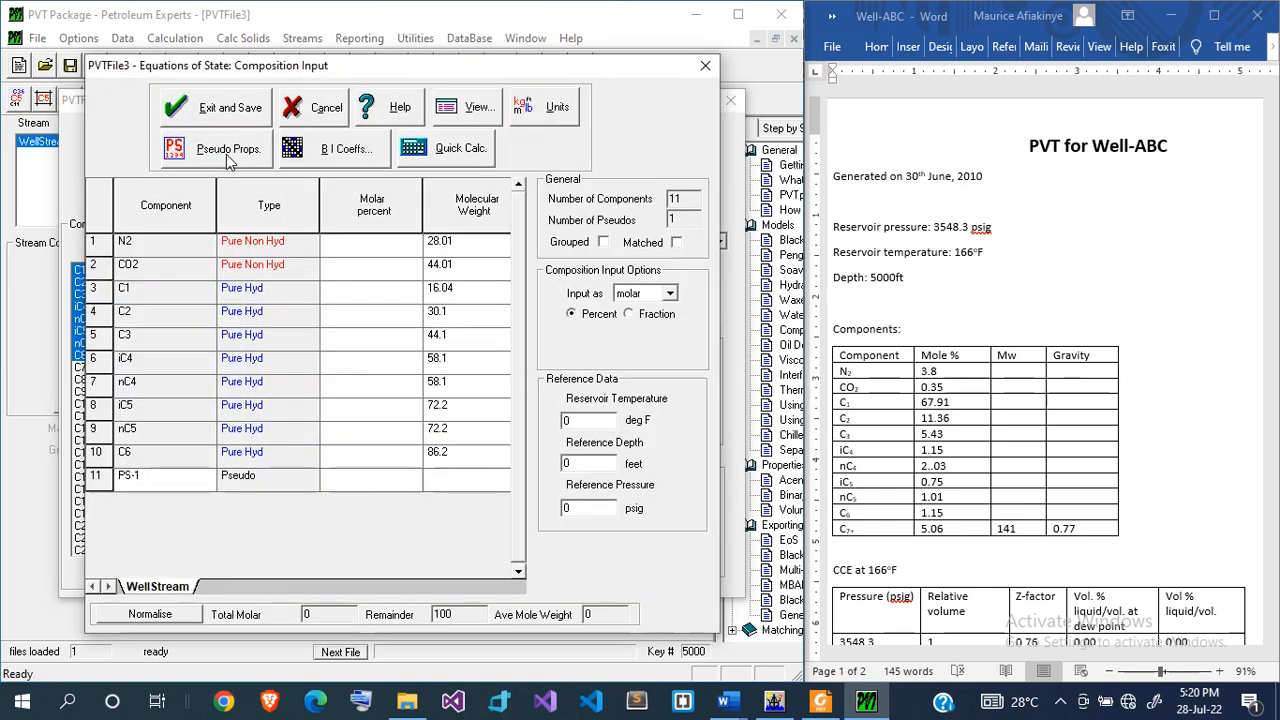
- Copy the Mole % values for N2 through C7+ from the Word component table into the Molar percent column
left_click(935, 372)
left_click_drag(925, 375, 1008, 512)
left_click_drag(1006, 556, 967, 533)
key("ctrl+c")
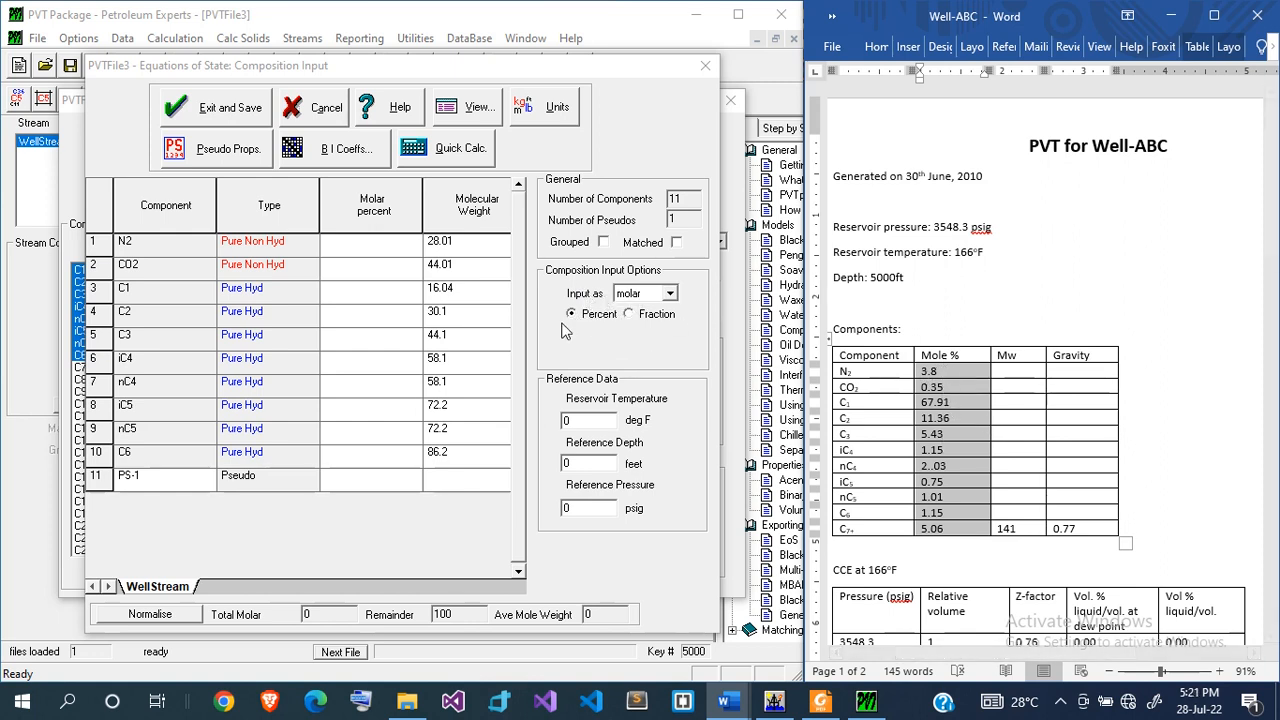
left_click(362, 247)
key("ctrl+v")
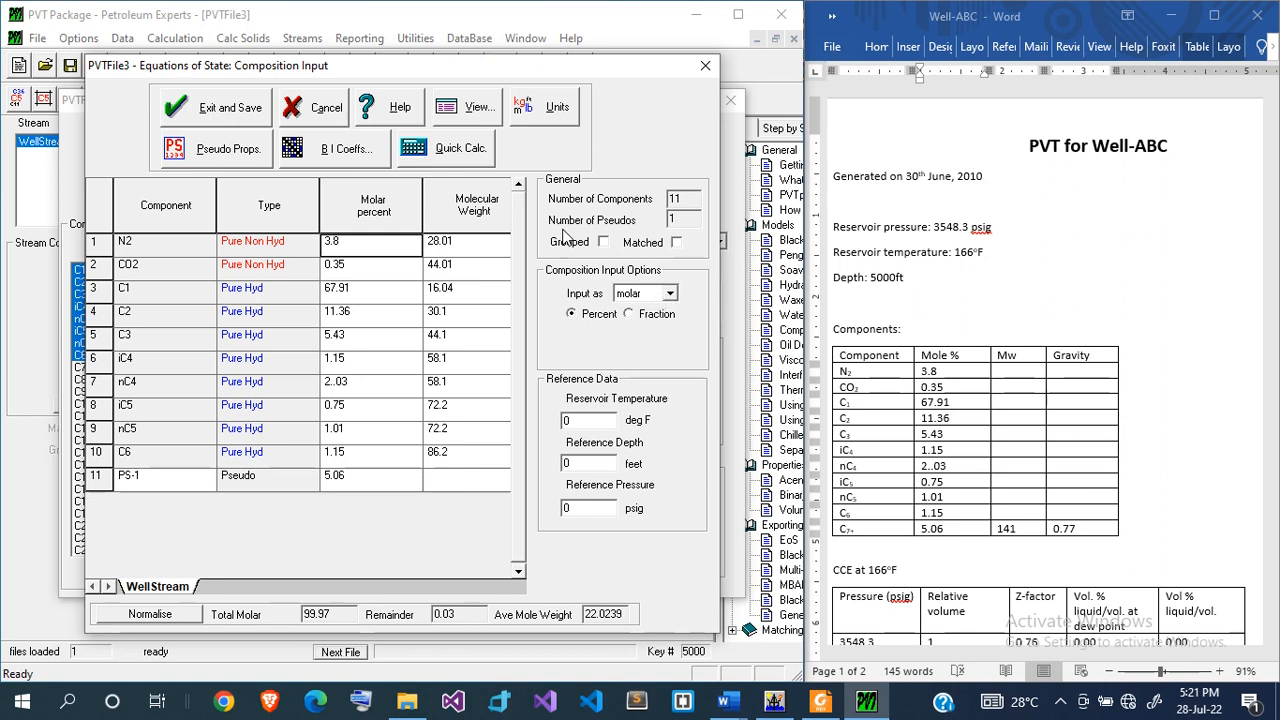
- Set the C7+ pseudo component's molecular weight to 141 and open its pseudo properties, accepting adjustment of the composition to 100%
left_click(446, 482)
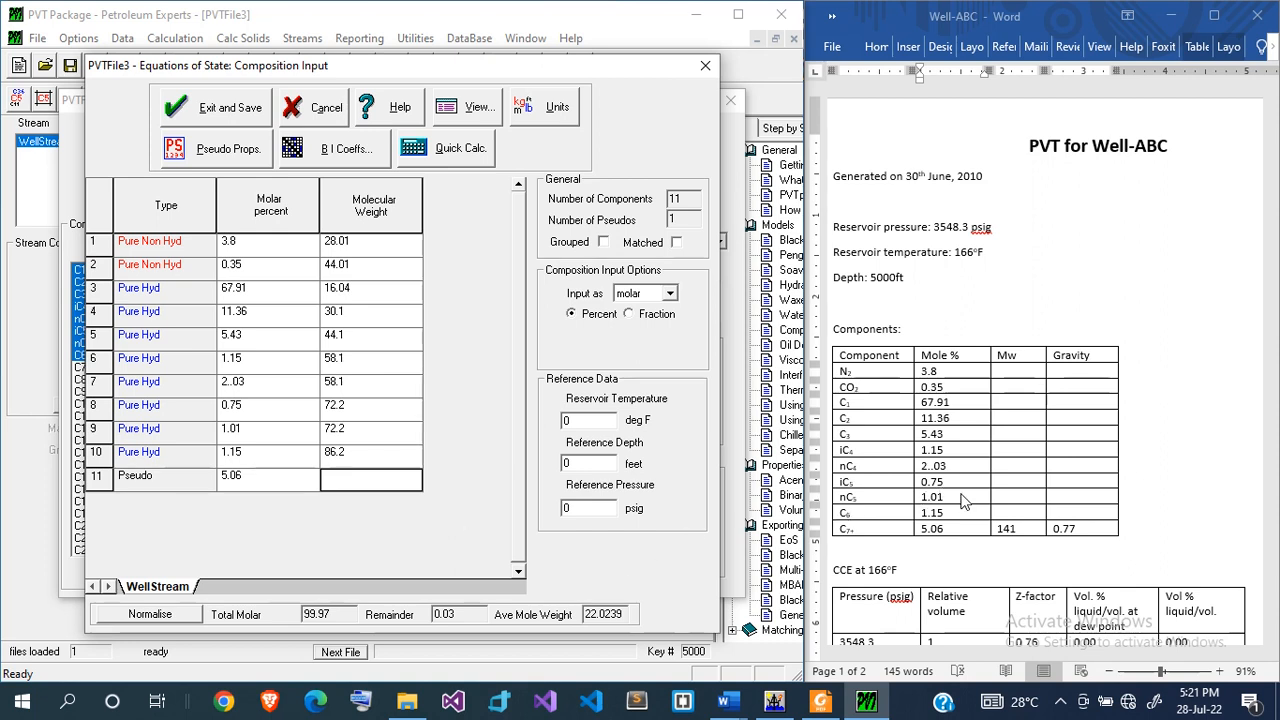
type("141")
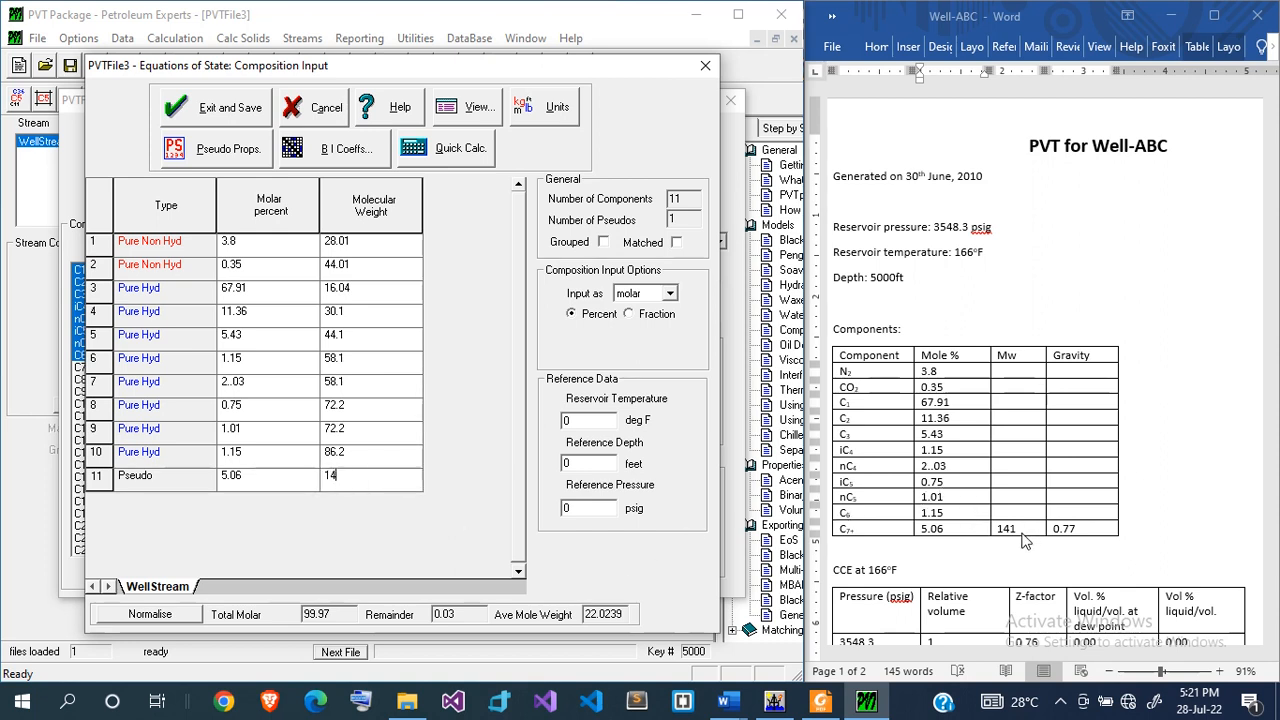
left_click(988, 530)
left_click(547, 564)
left_click(240, 150)
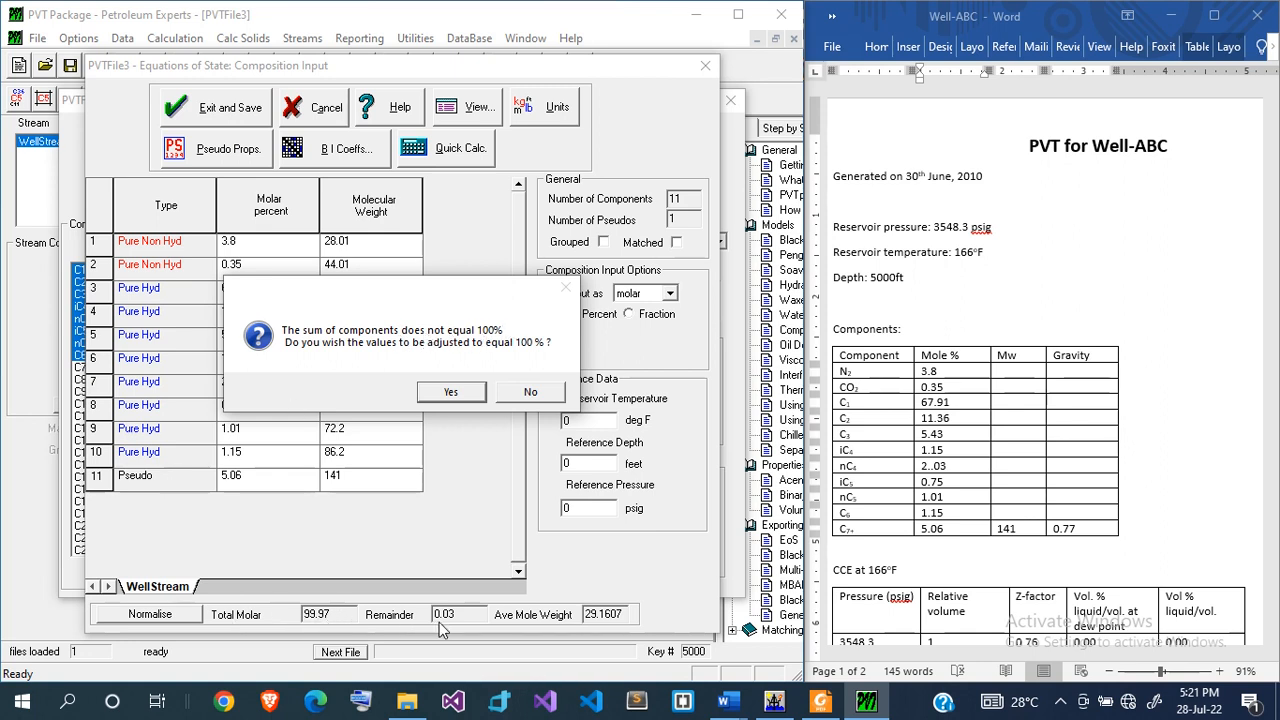
left_click(463, 393)
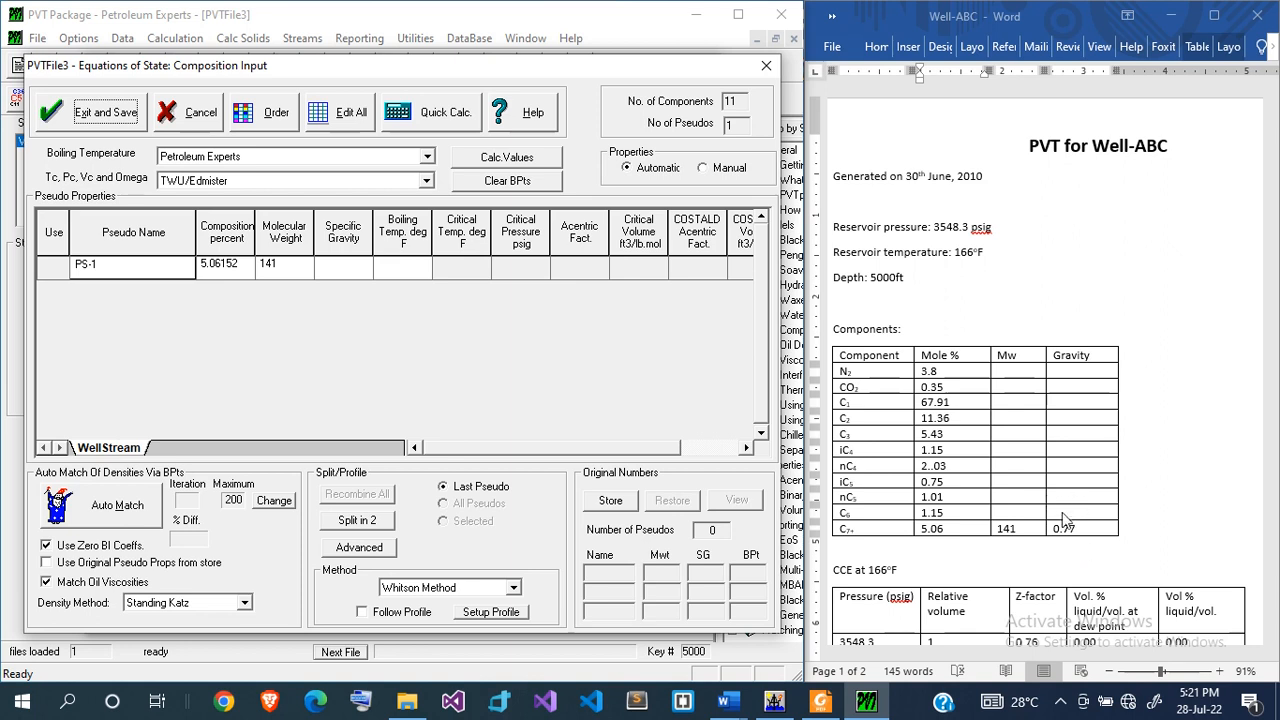
- Set the PS-1 specific gravity to 0.77, calculate its properties and run Auto Match on the densities
left_click(340, 270)
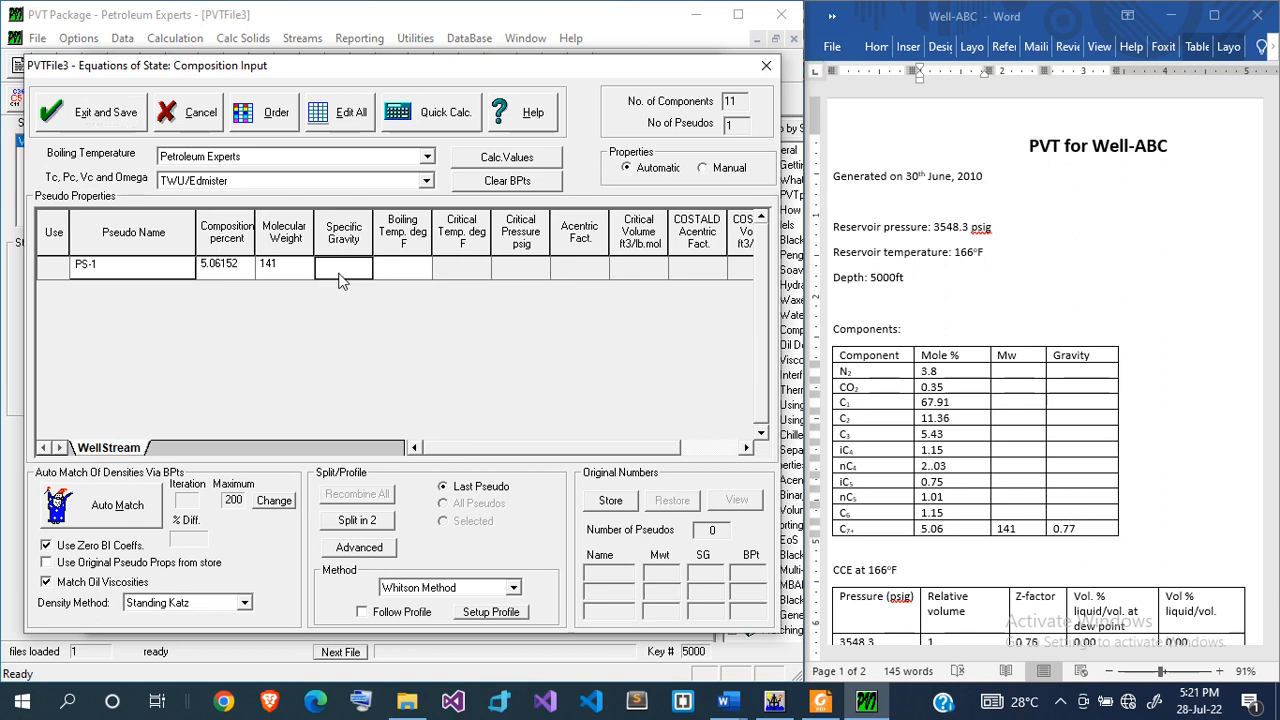
type("0.77")
left_click(480, 158)
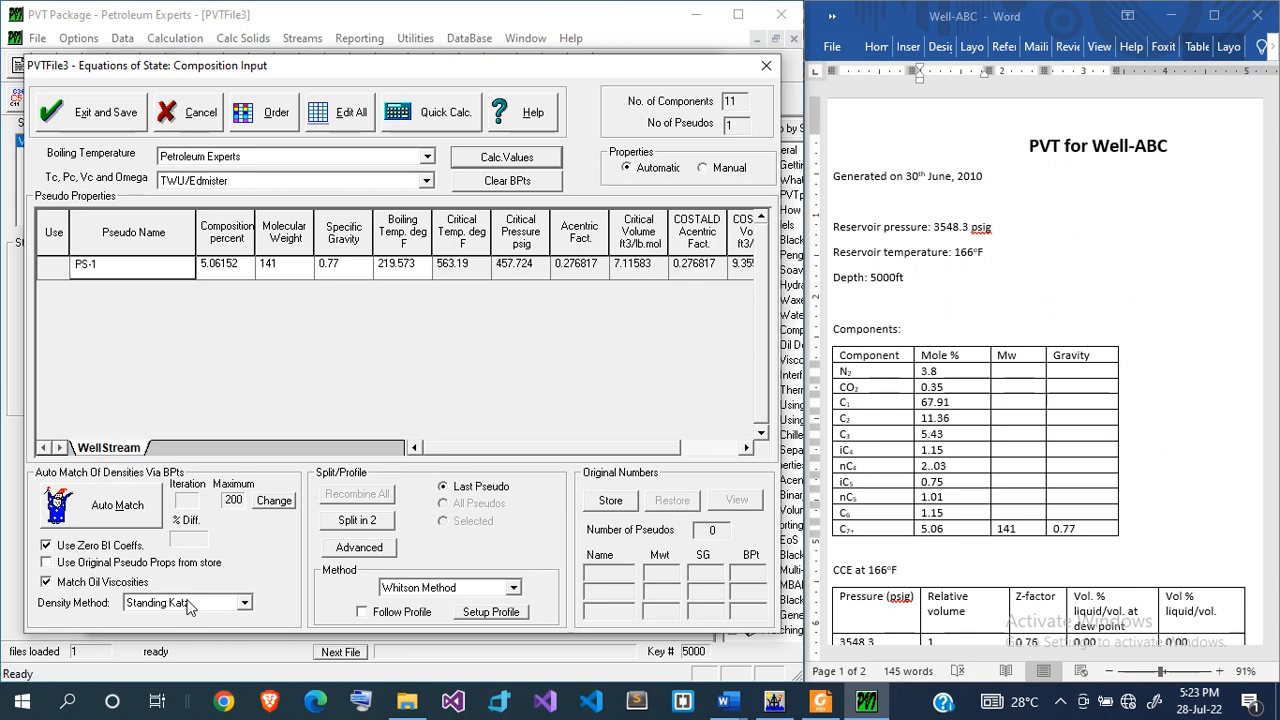
left_click(98, 514)
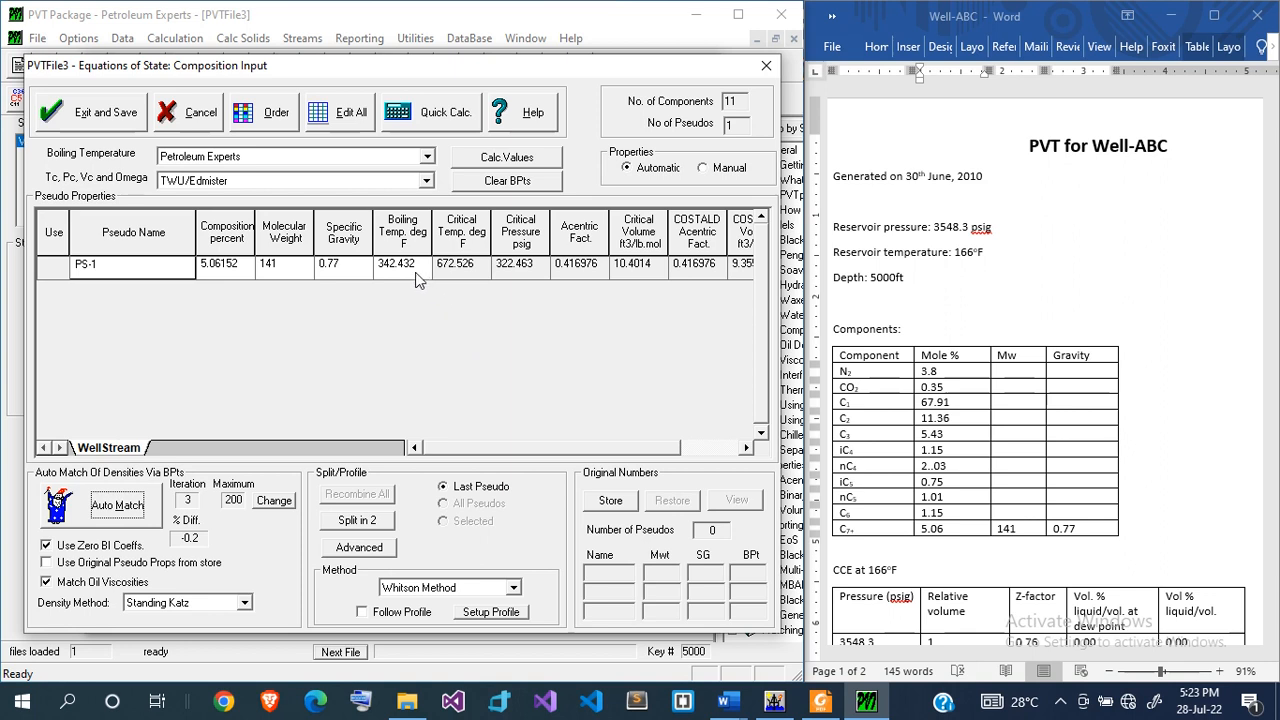
- Quick-calculate the WellStream phase envelope and add a saturation test point at 166 deg F and 3548.3 psig
left_click(444, 116)
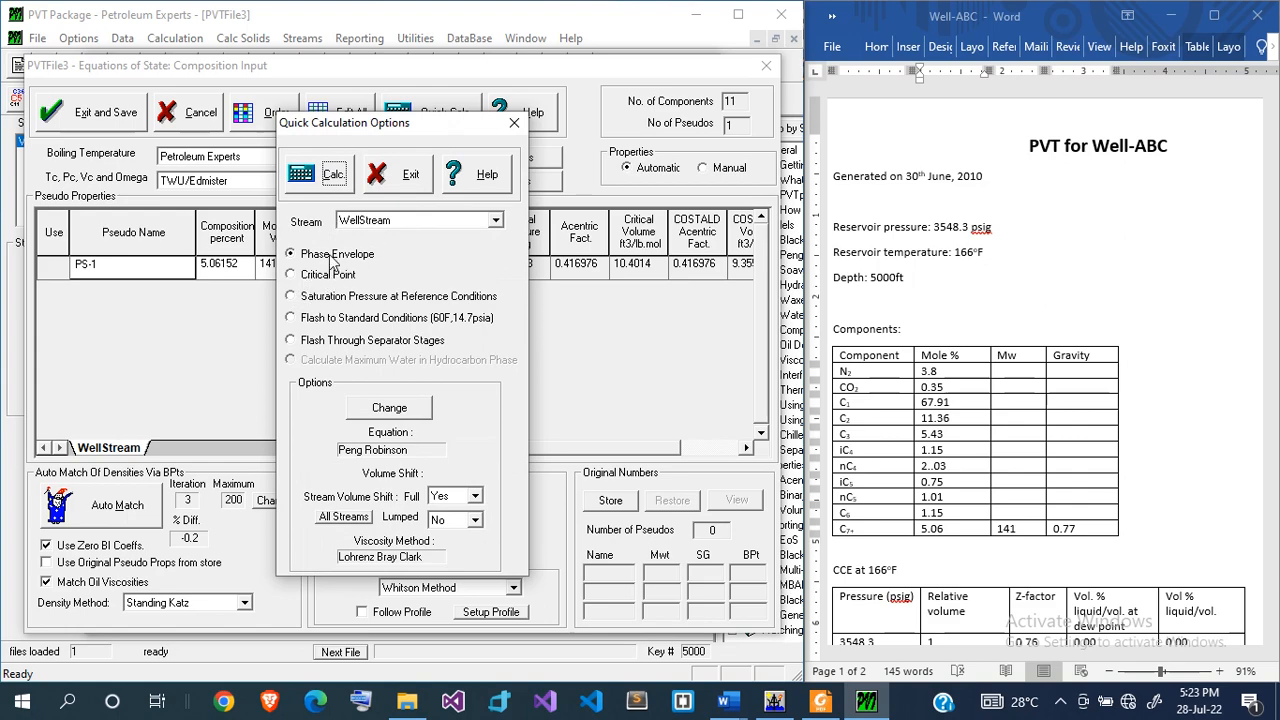
left_click(333, 180)
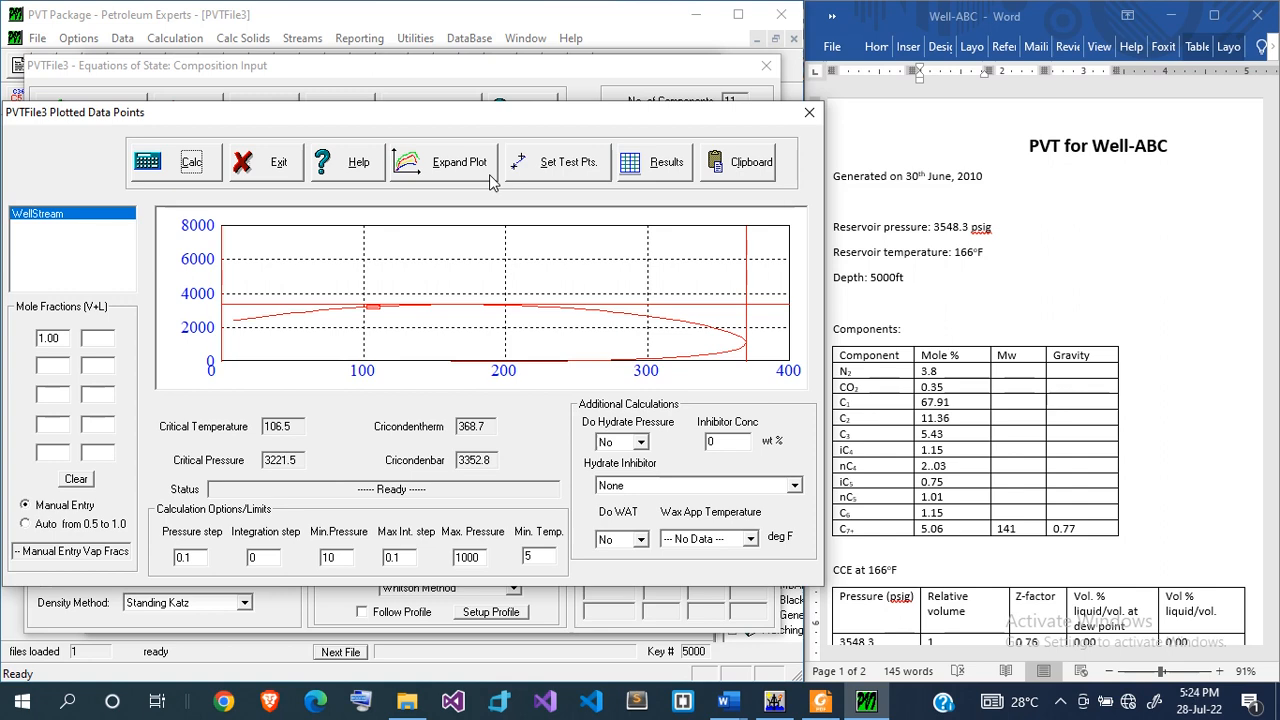
scroll(1020, 378, "down", 3)
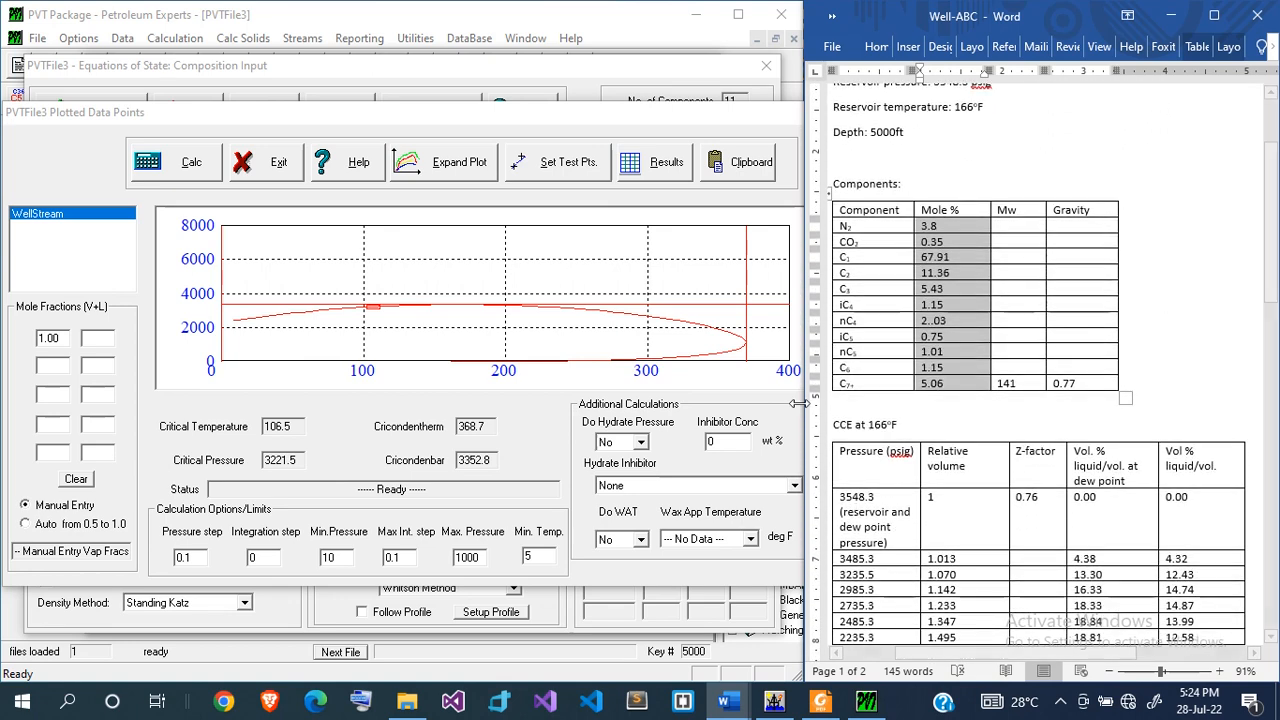
left_click(555, 168)
left_click(315, 368)
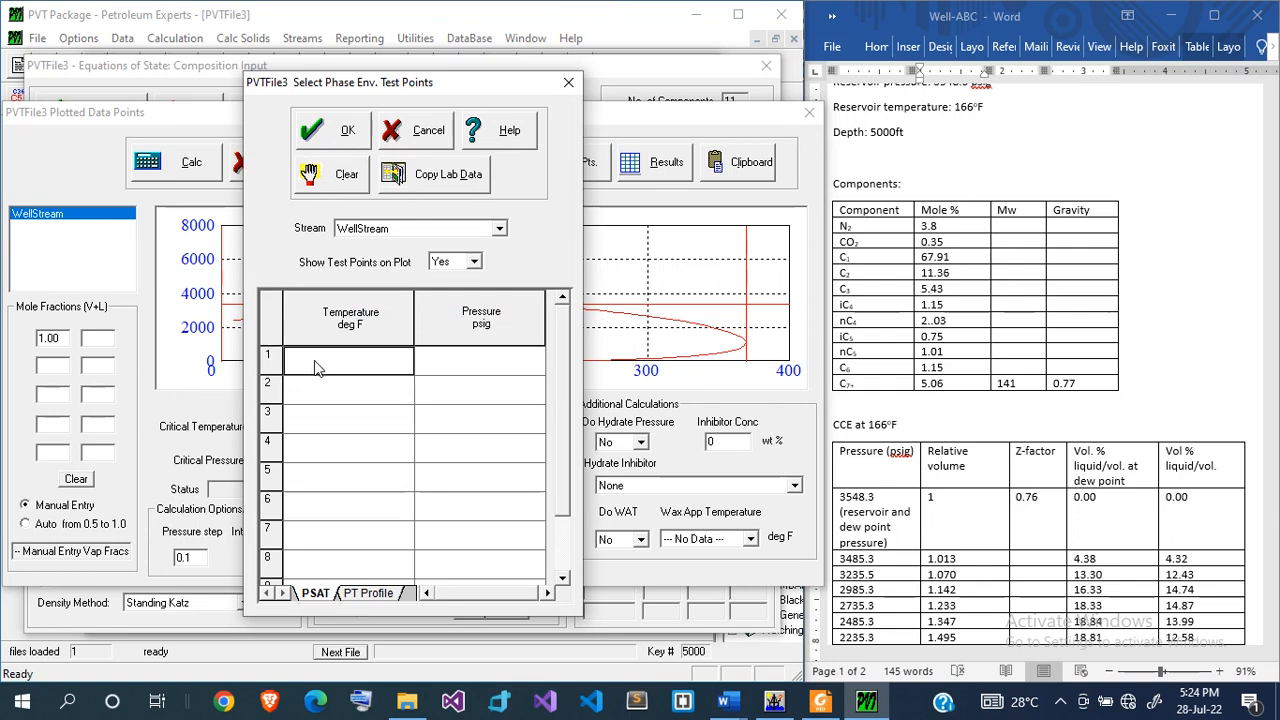
type("166")
key("Tab")
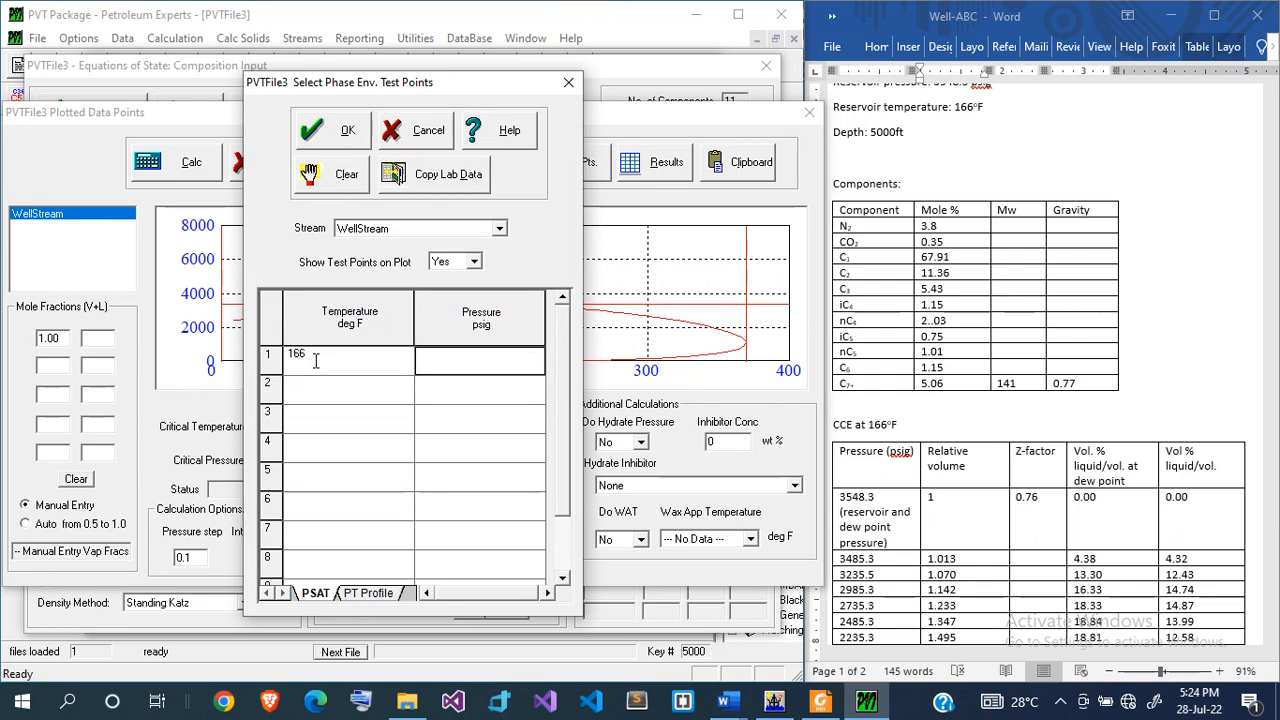
type("3548.3")
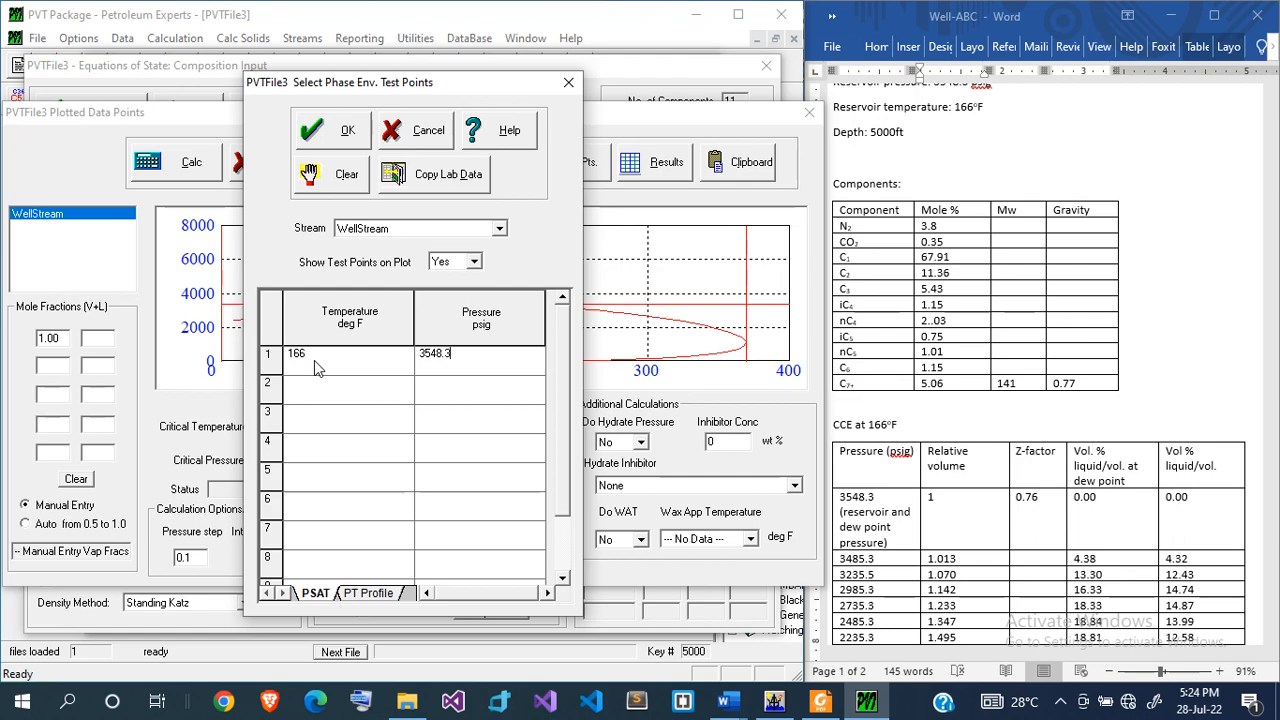
left_click(362, 125)
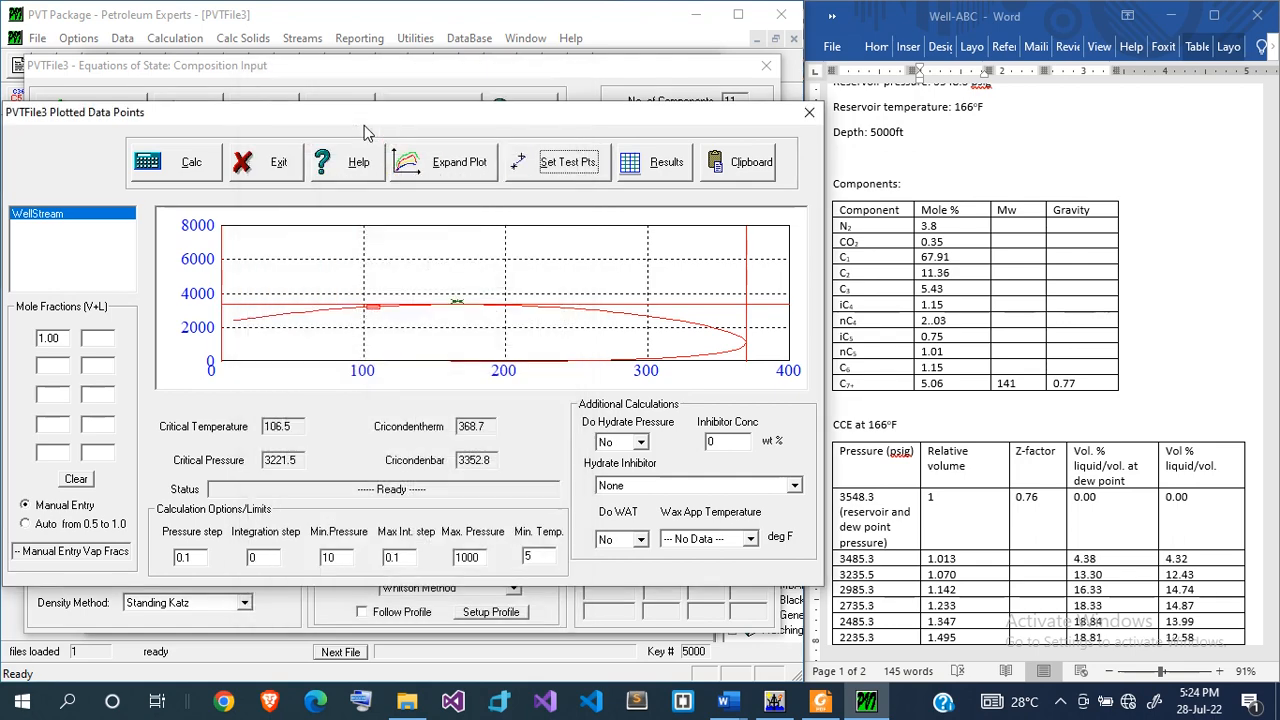
- Examine where the test point lies relative to the envelope on the expanded phase envelope plot, and close the plots
left_click(462, 164)
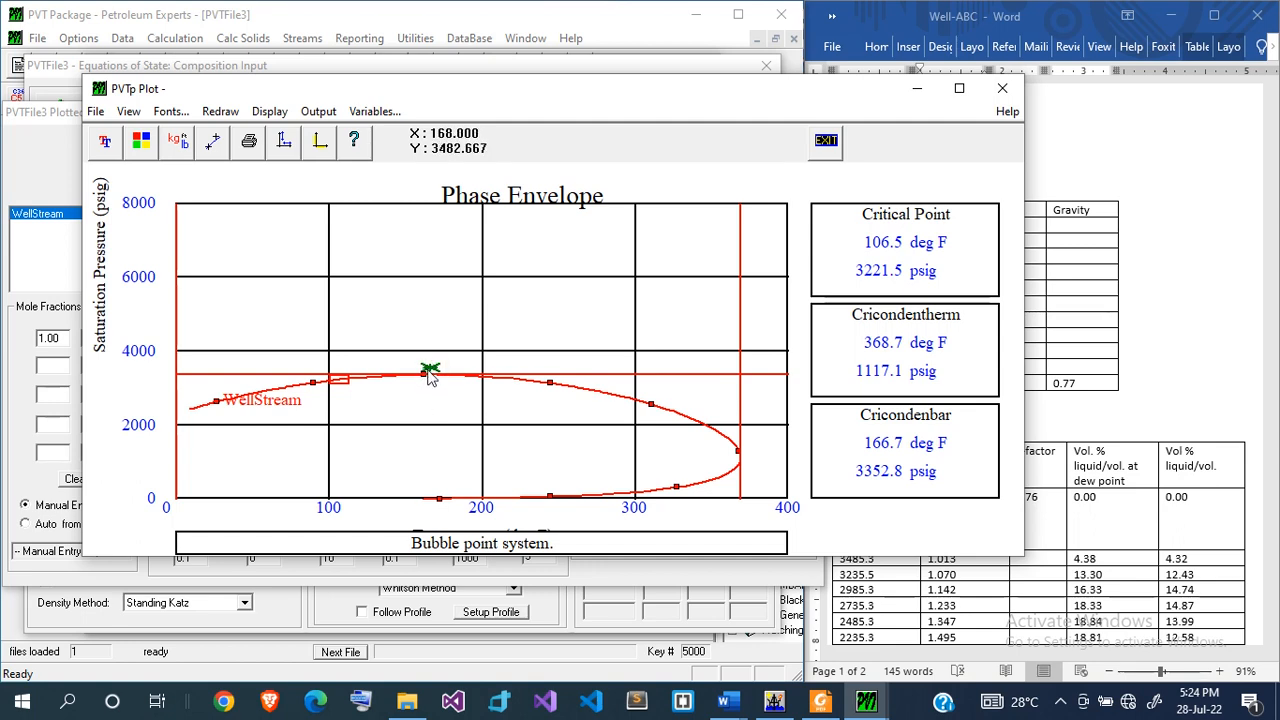
left_click(826, 140)
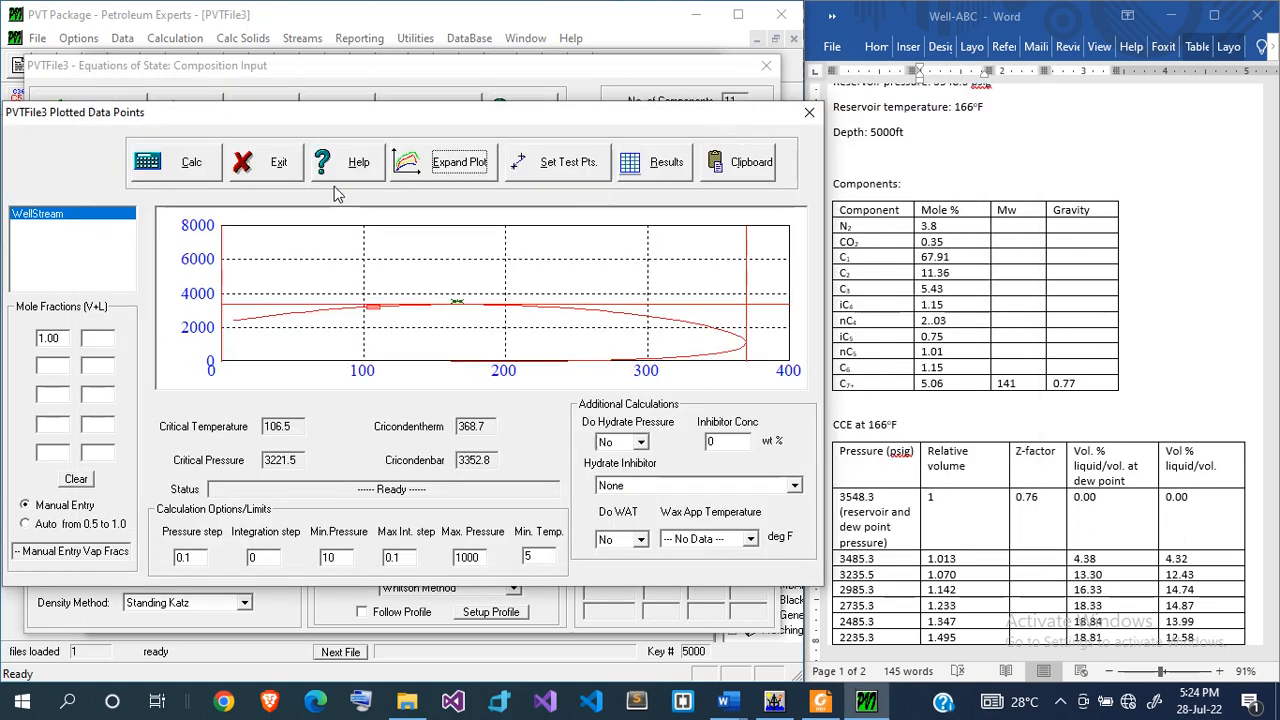
left_click(276, 165)
- Calculate the WellStream saturation pressure at reference conditions and leave the pseudo properties without saving
left_click(350, 297)
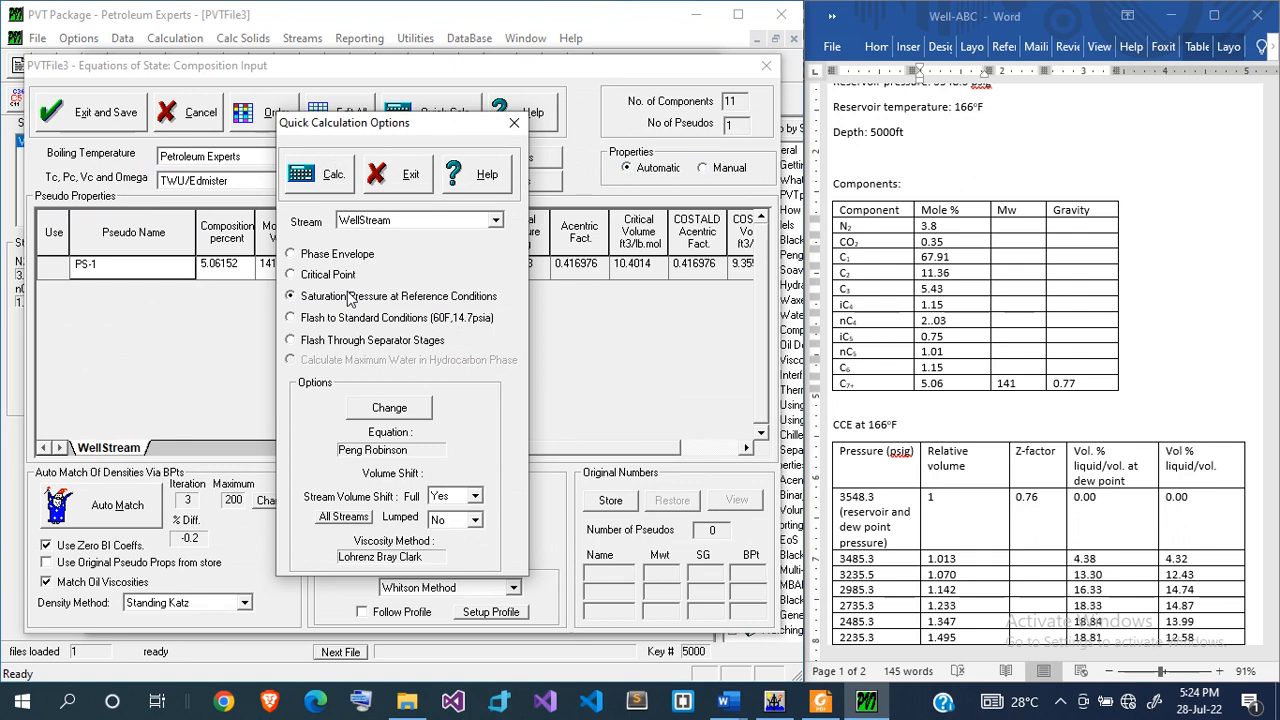
left_click(329, 178)
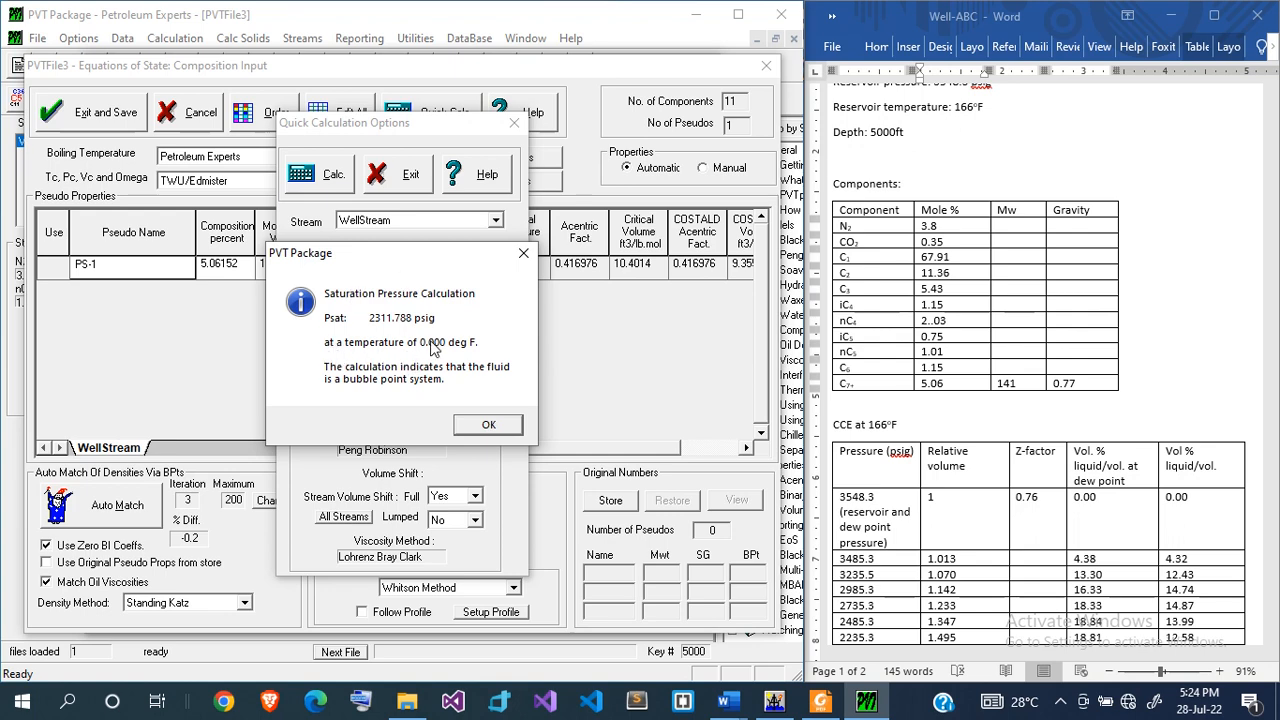
left_click(489, 426)
left_click(400, 178)
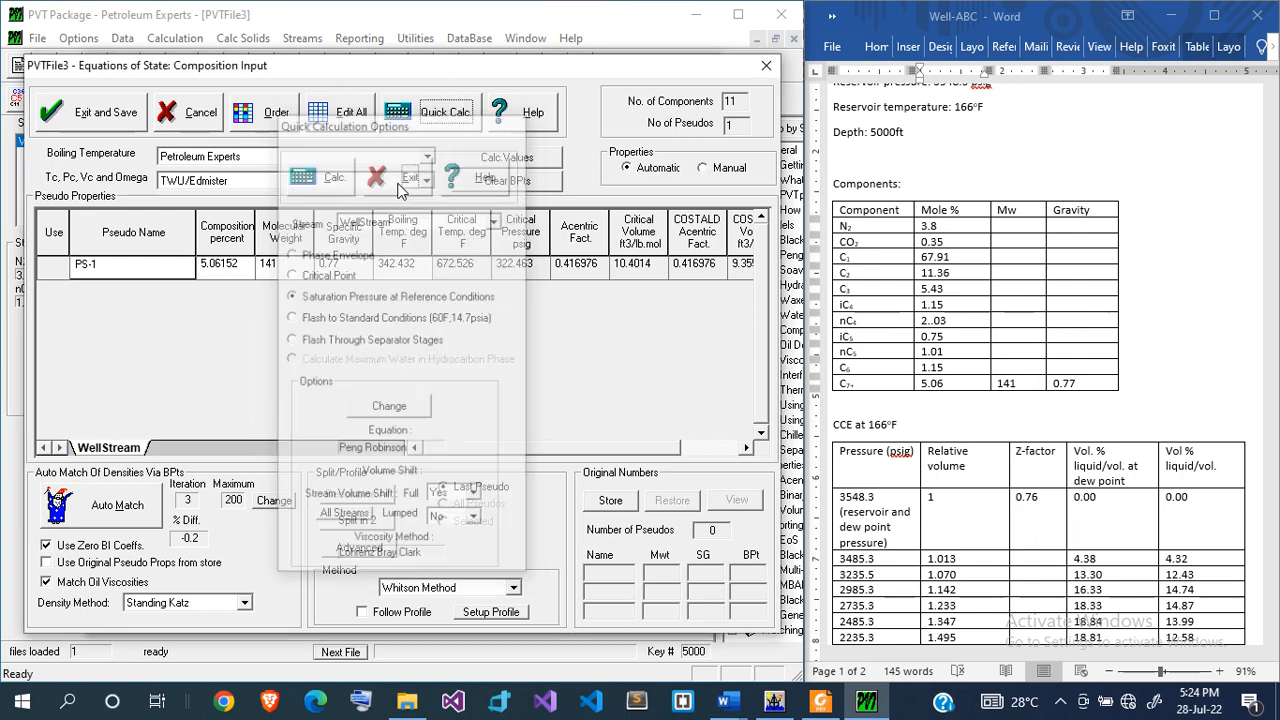
left_click(205, 118)
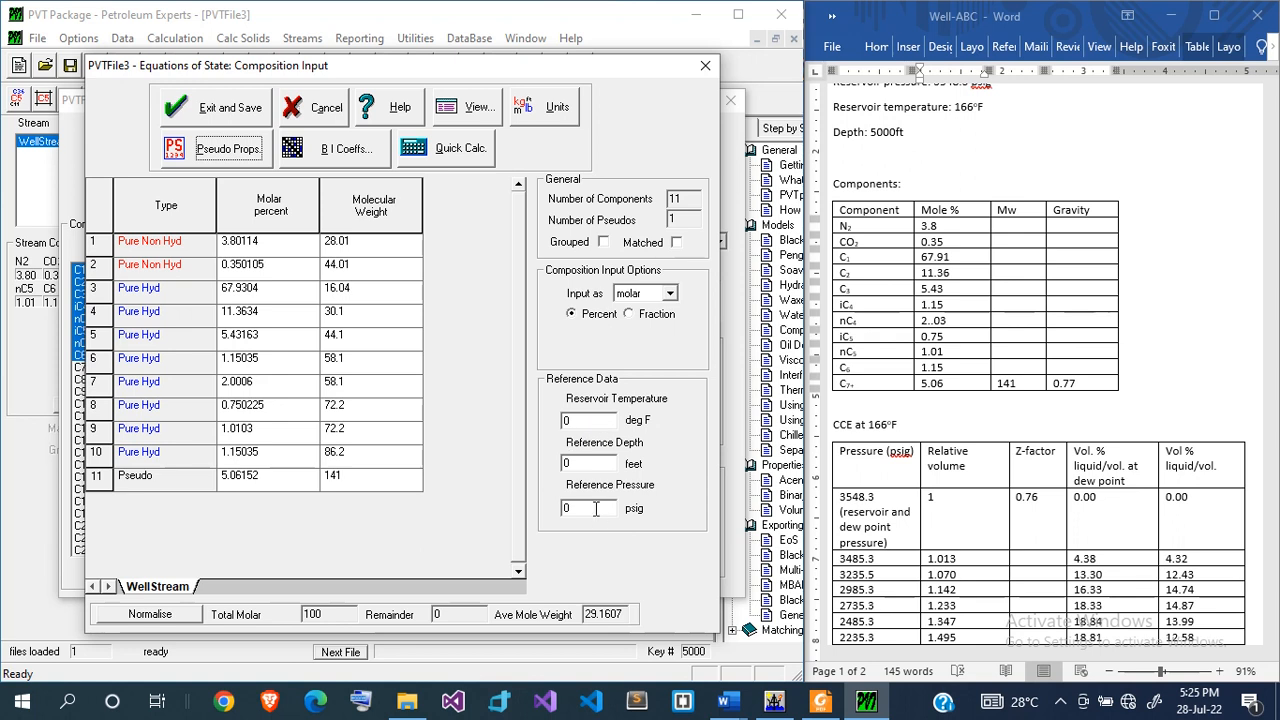
- Enter the reference data from the PVT report: reservoir temperature 166 deg F and reference depth 5000 feet
left_click(585, 420)
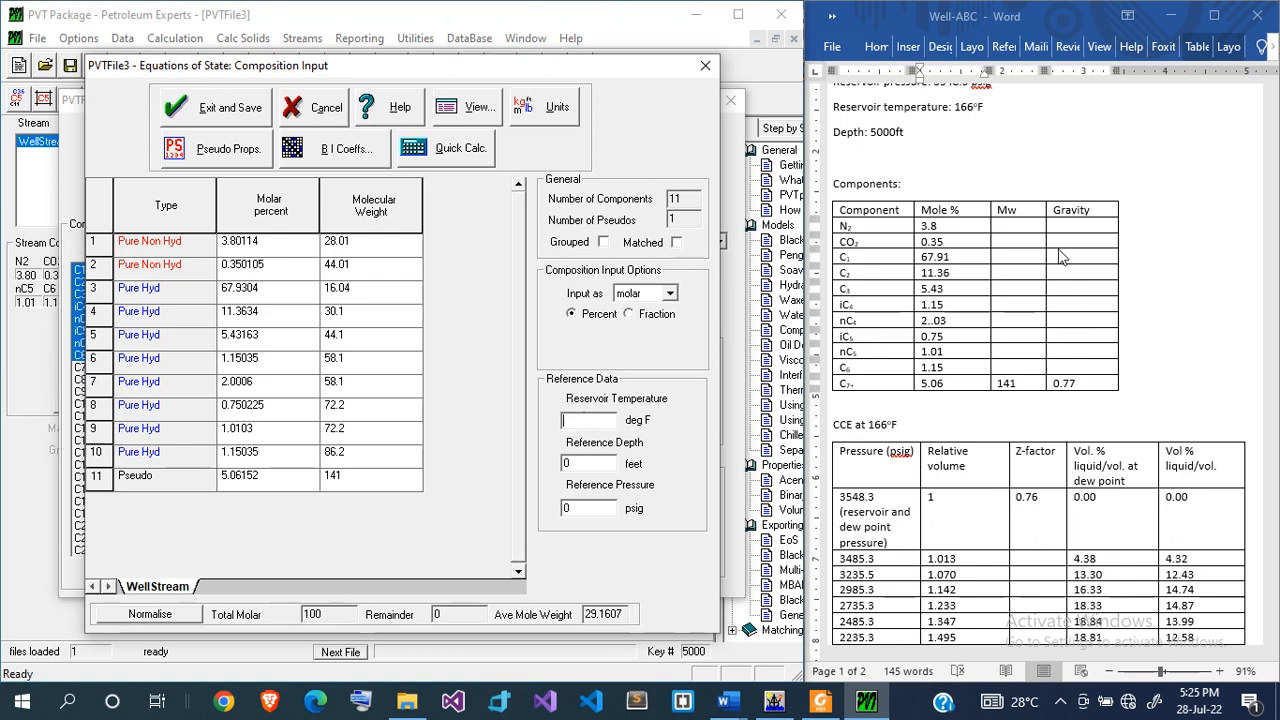
scroll(1060, 255, "up", 2)
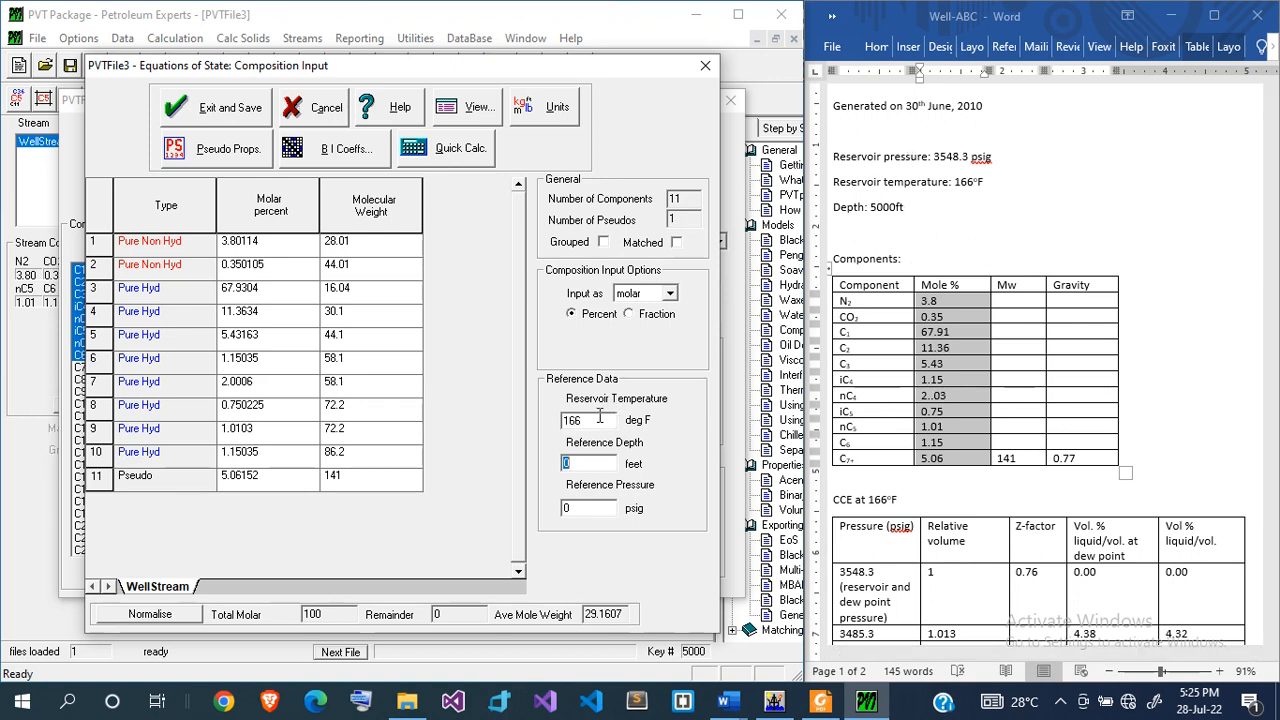
type("000")
key("Tab")
- Reopen the pseudo properties, set the PS-1 specific gravity to 0.77, calculate its values and auto match the densities
left_click(212, 150)
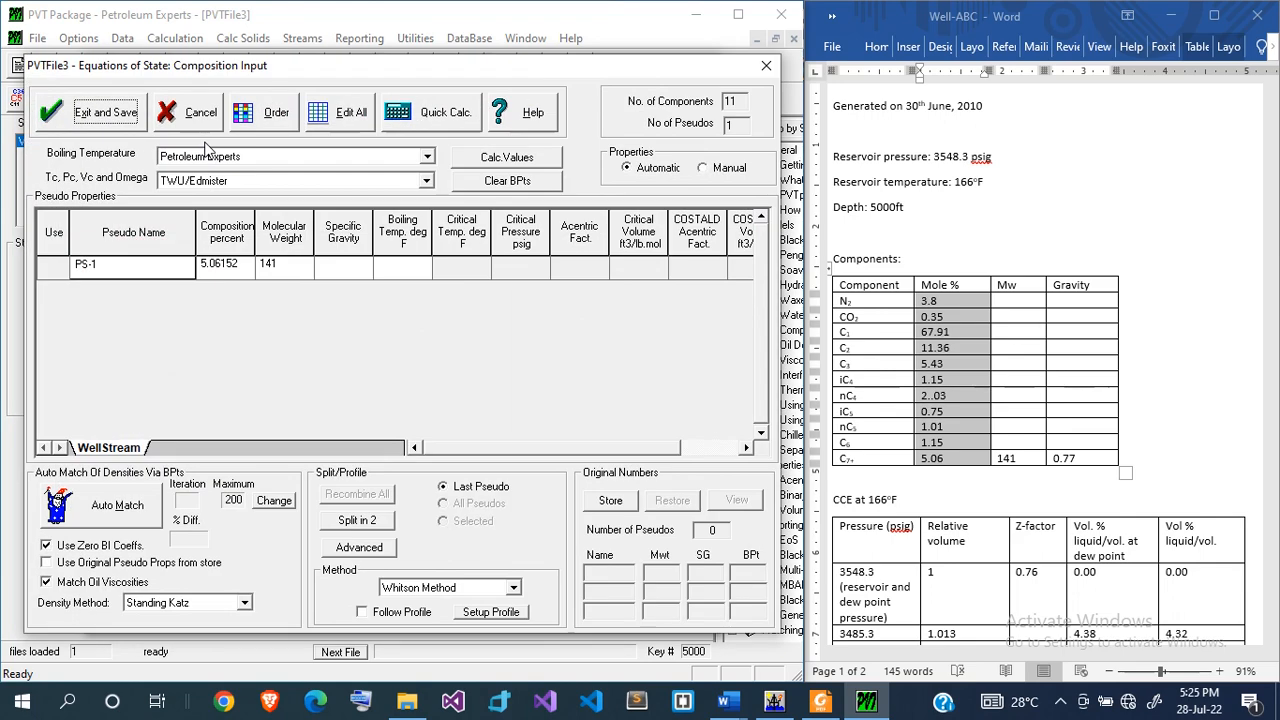
left_click(352, 270)
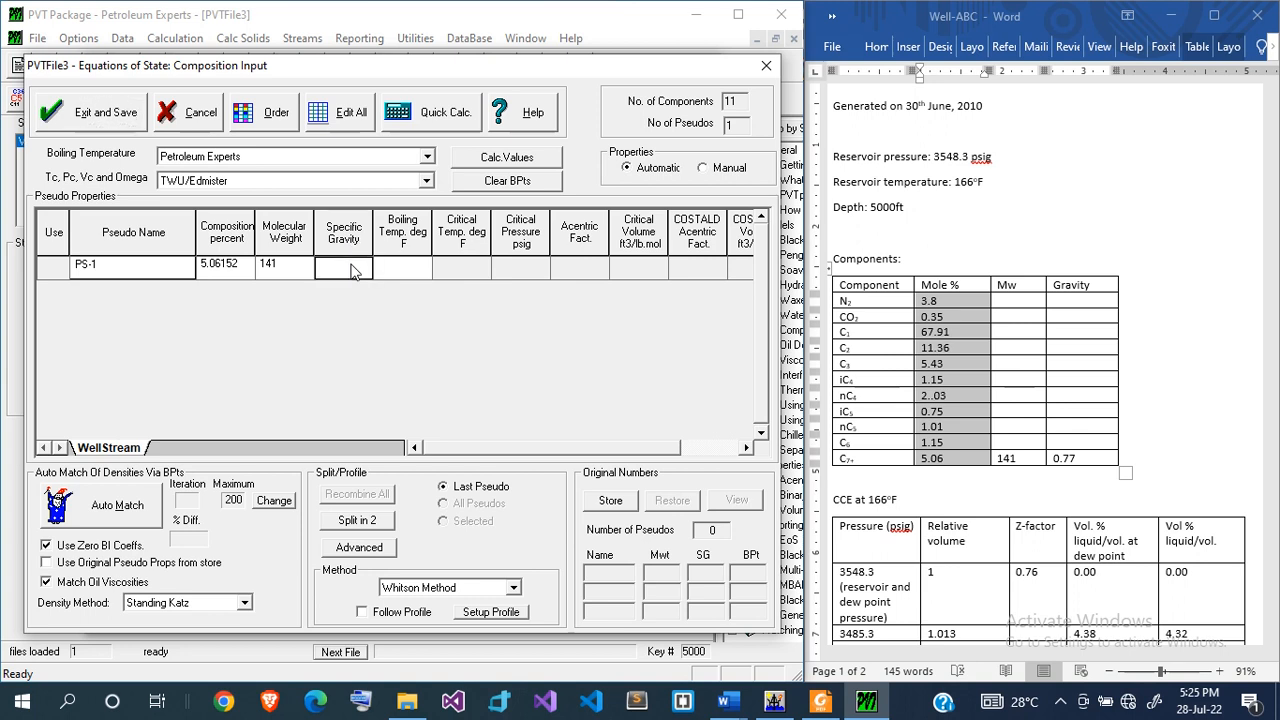
type("0")
key("BackSpace")
type("0.77")
left_click(484, 160)
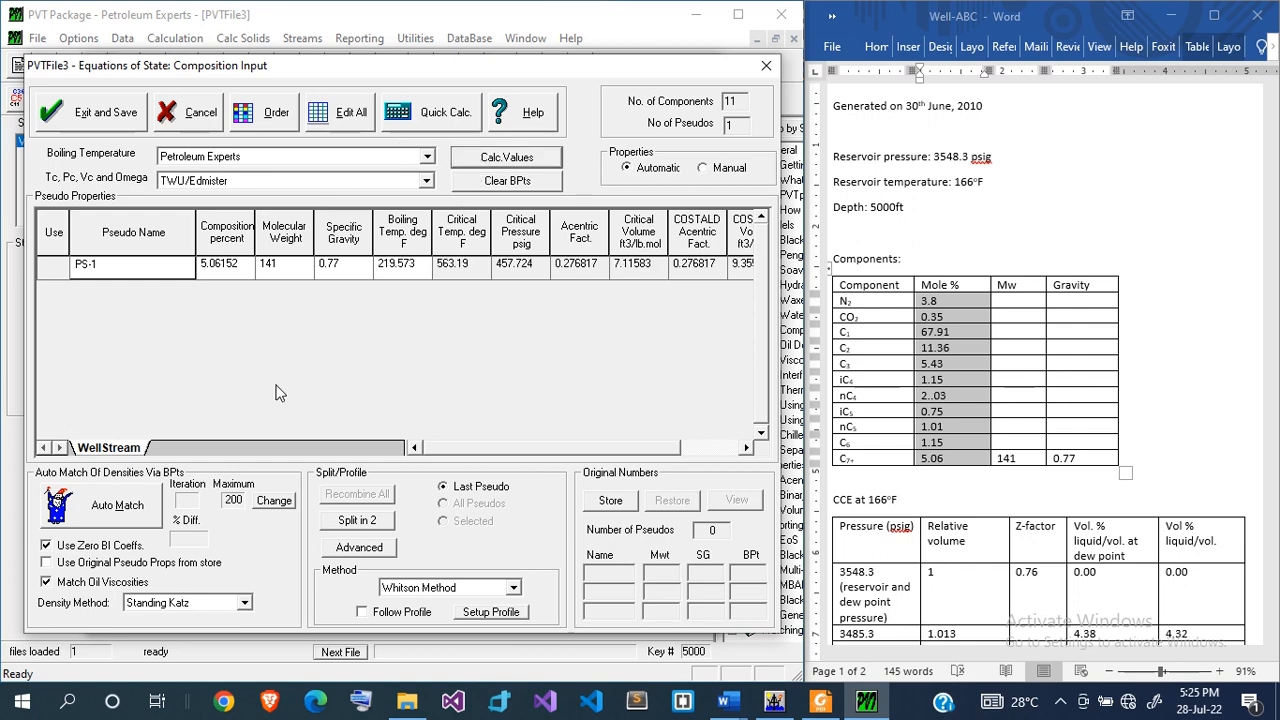
left_click(130, 507)
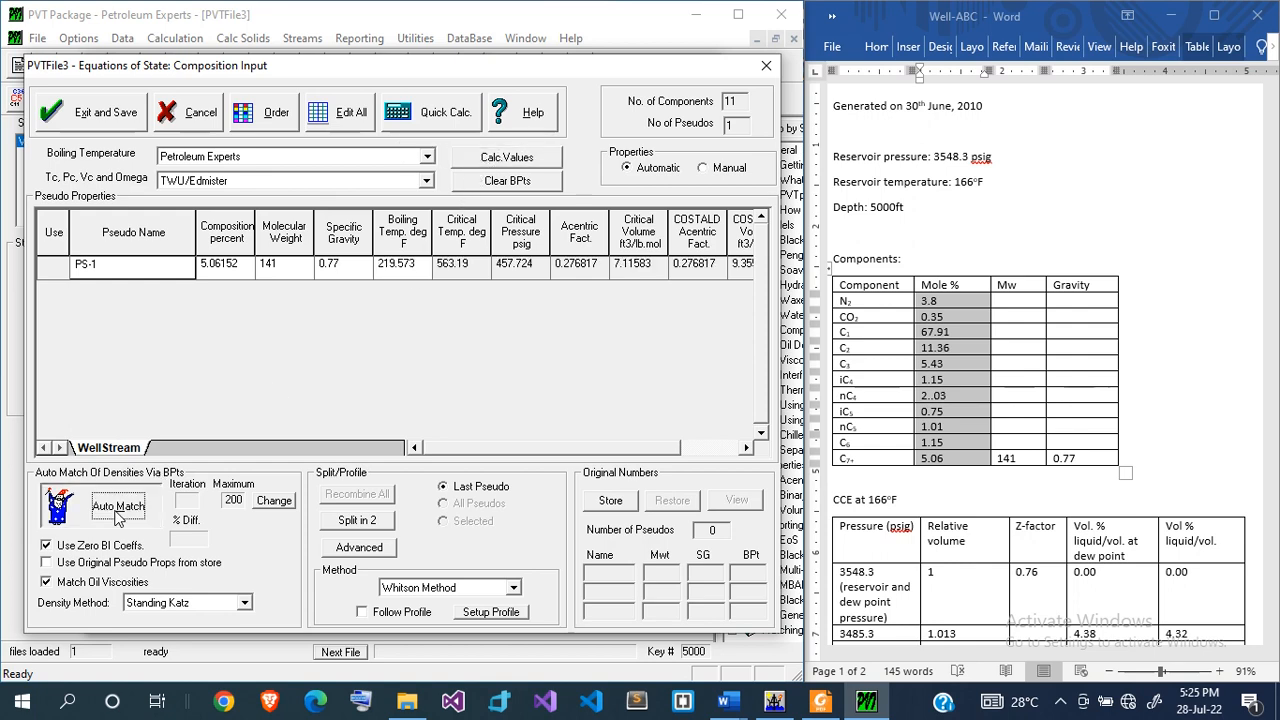
- Quick-calculate the WellStream saturation pressure at the newly entered reference conditions
left_click(442, 112)
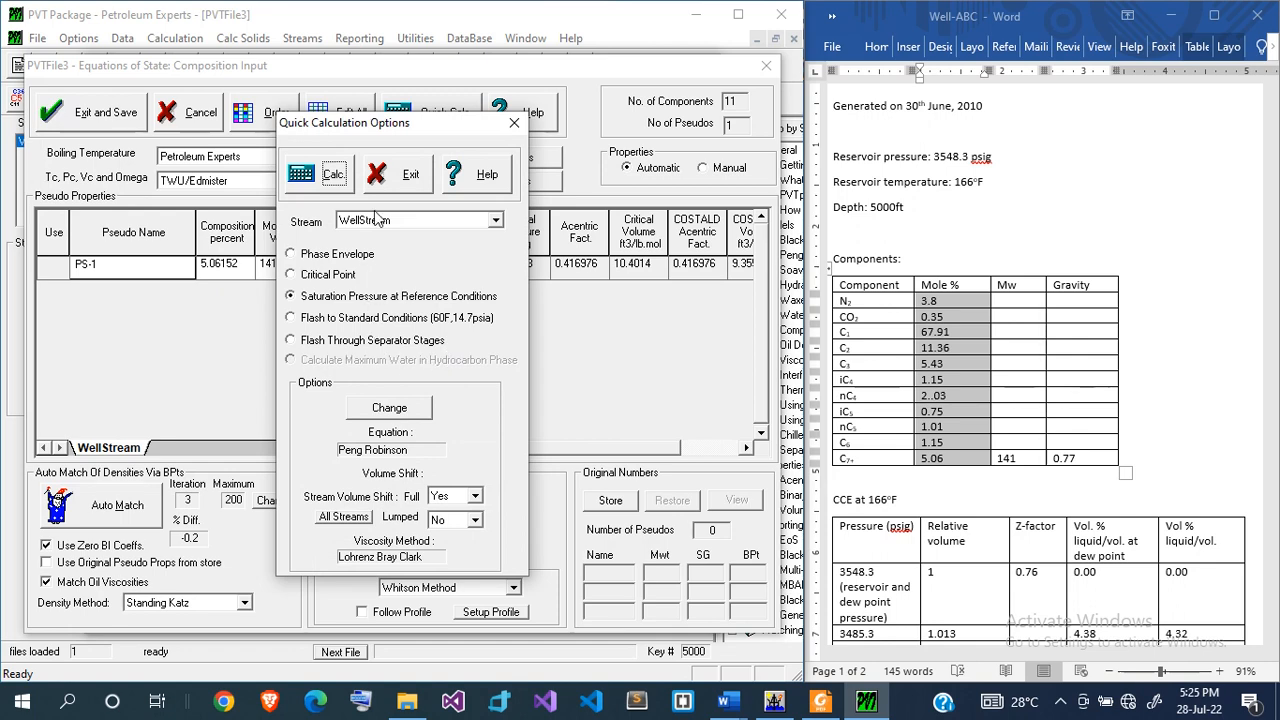
left_click(330, 177)
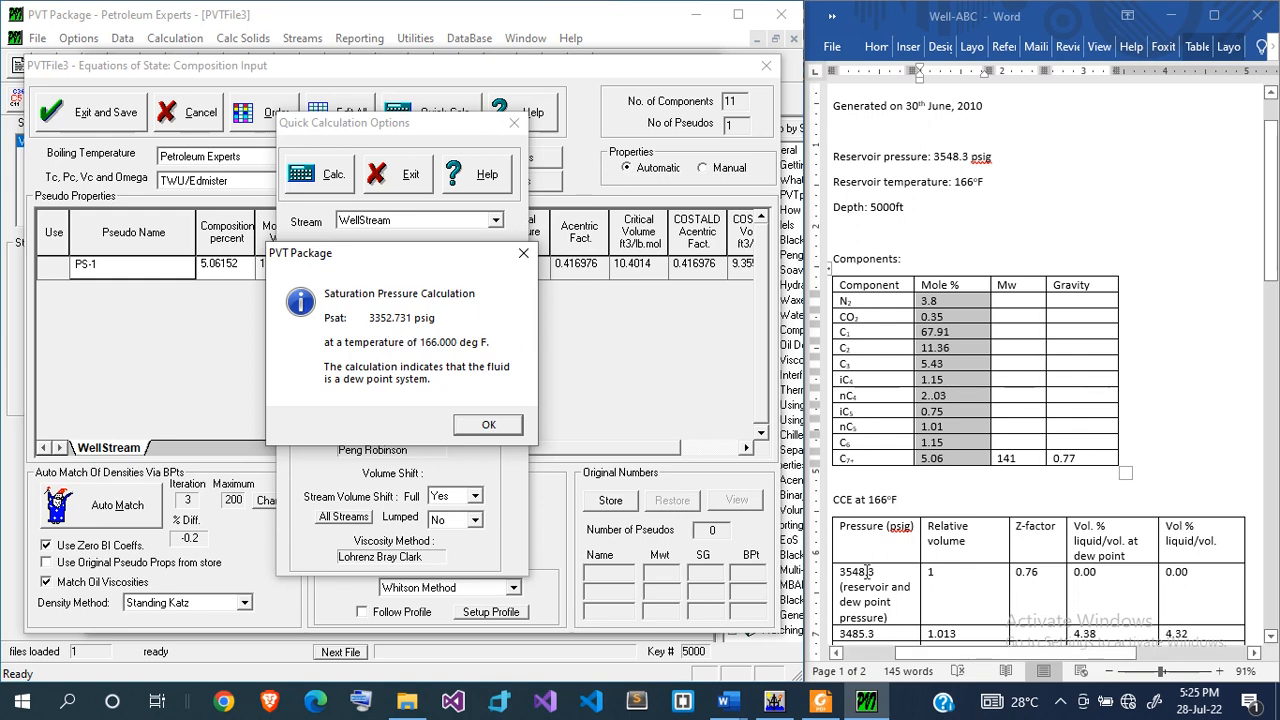
left_click(485, 427)
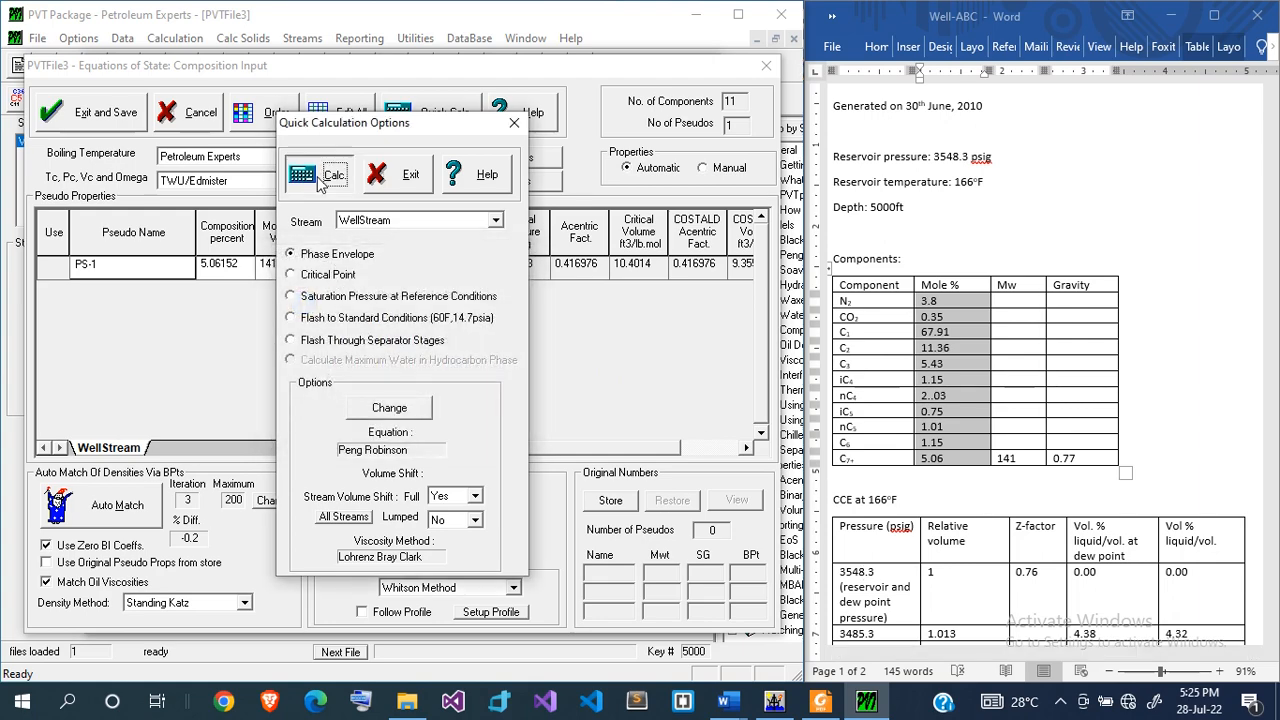
- Recalculate the WellStream phase envelope and plot a test point at 166 deg F and 3548.3 psig on it
left_click(320, 180)
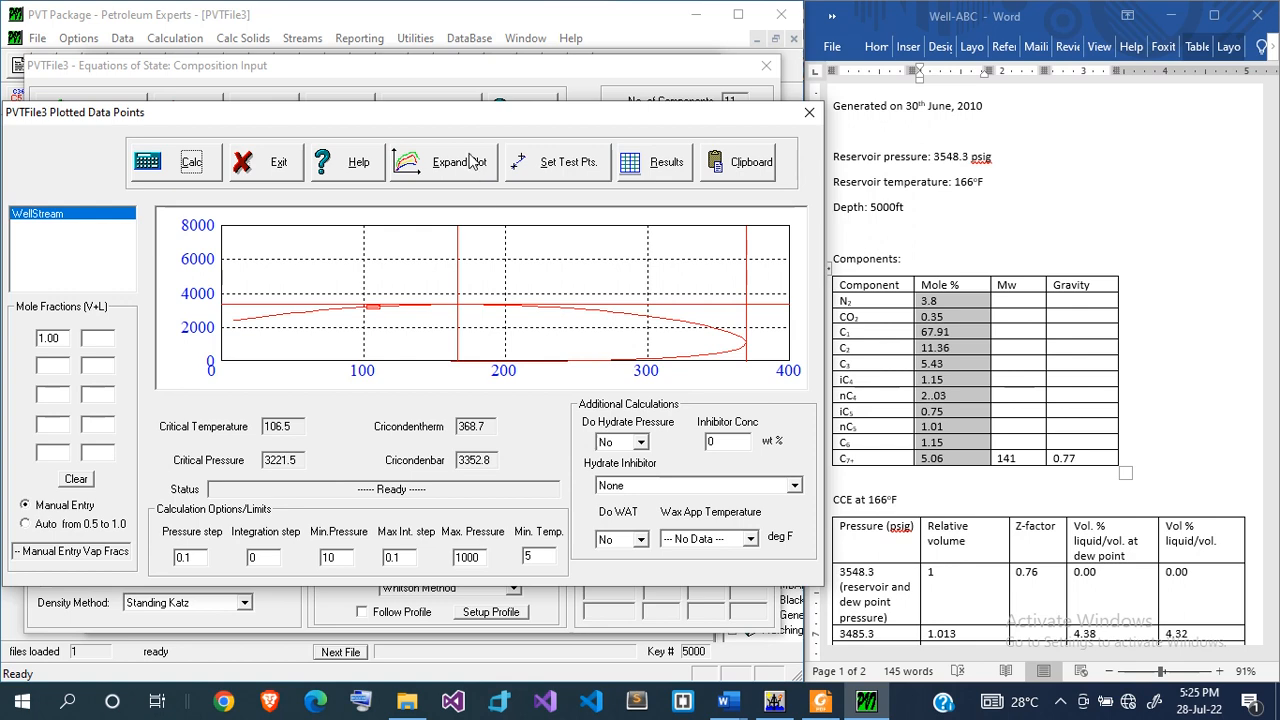
left_click(541, 166)
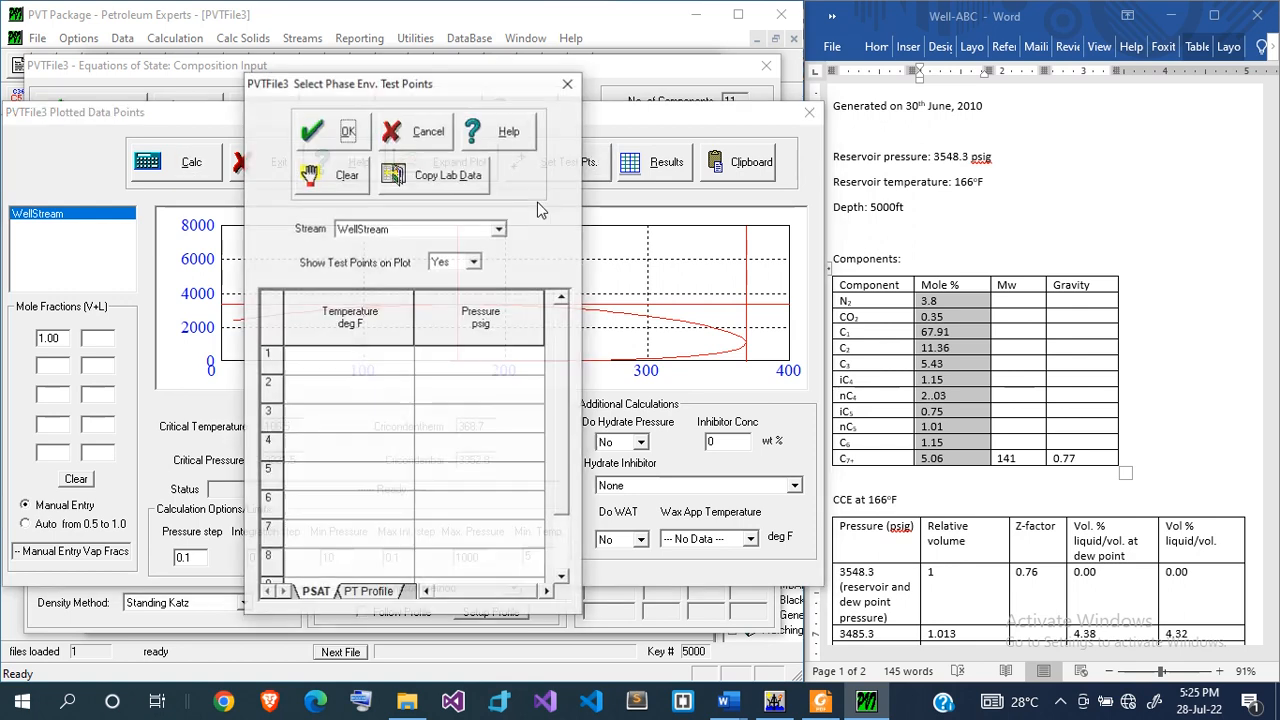
left_click(370, 366)
type("1")
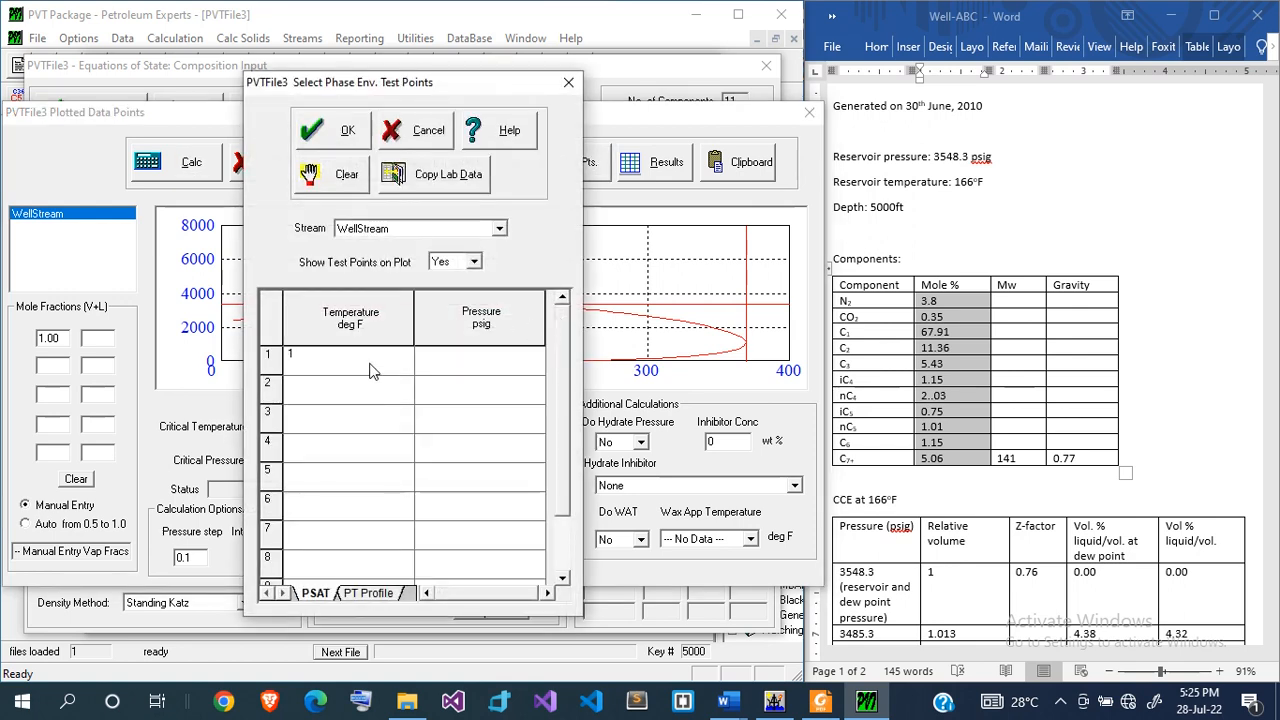
type("66")
key("Tab")
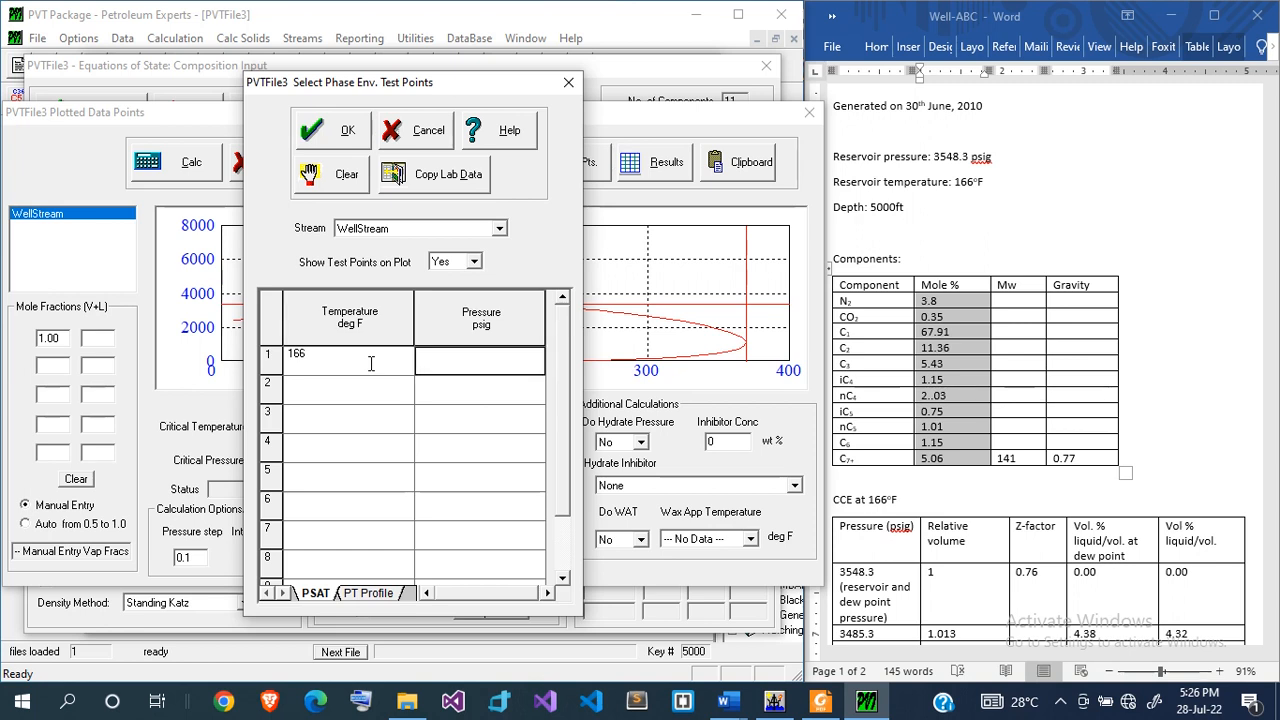
type("3548.3")
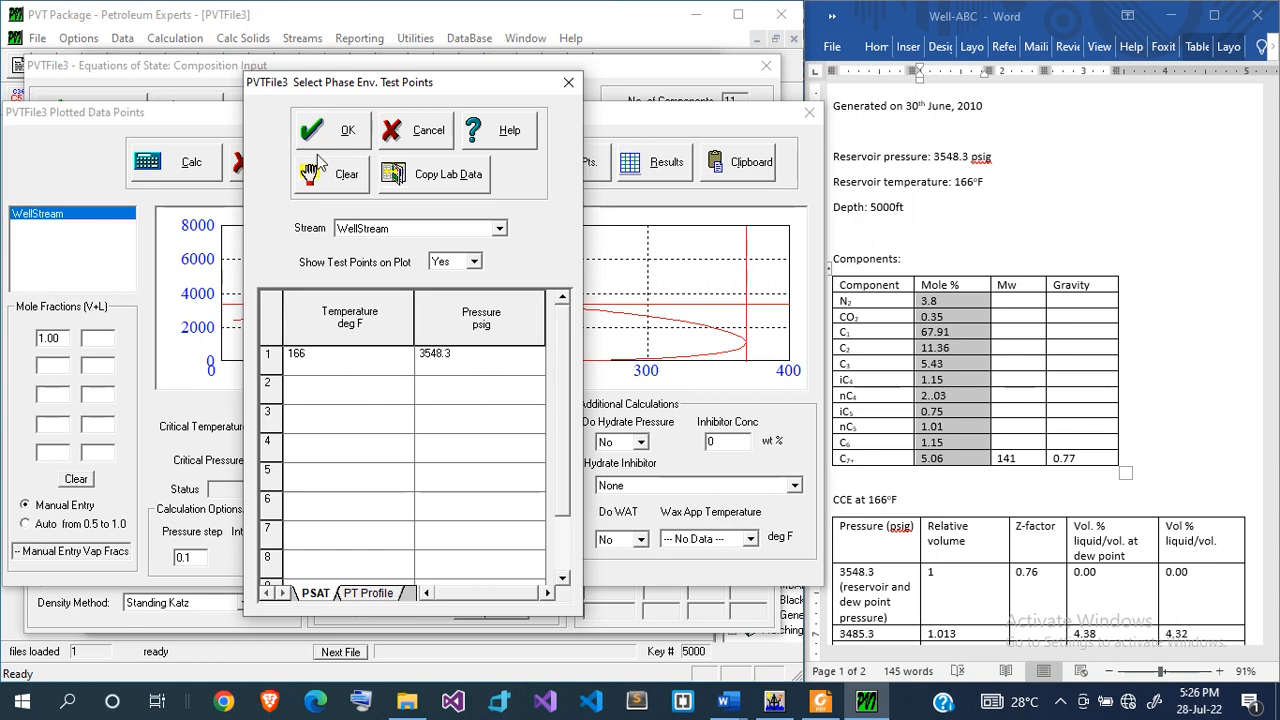
left_click(352, 133)
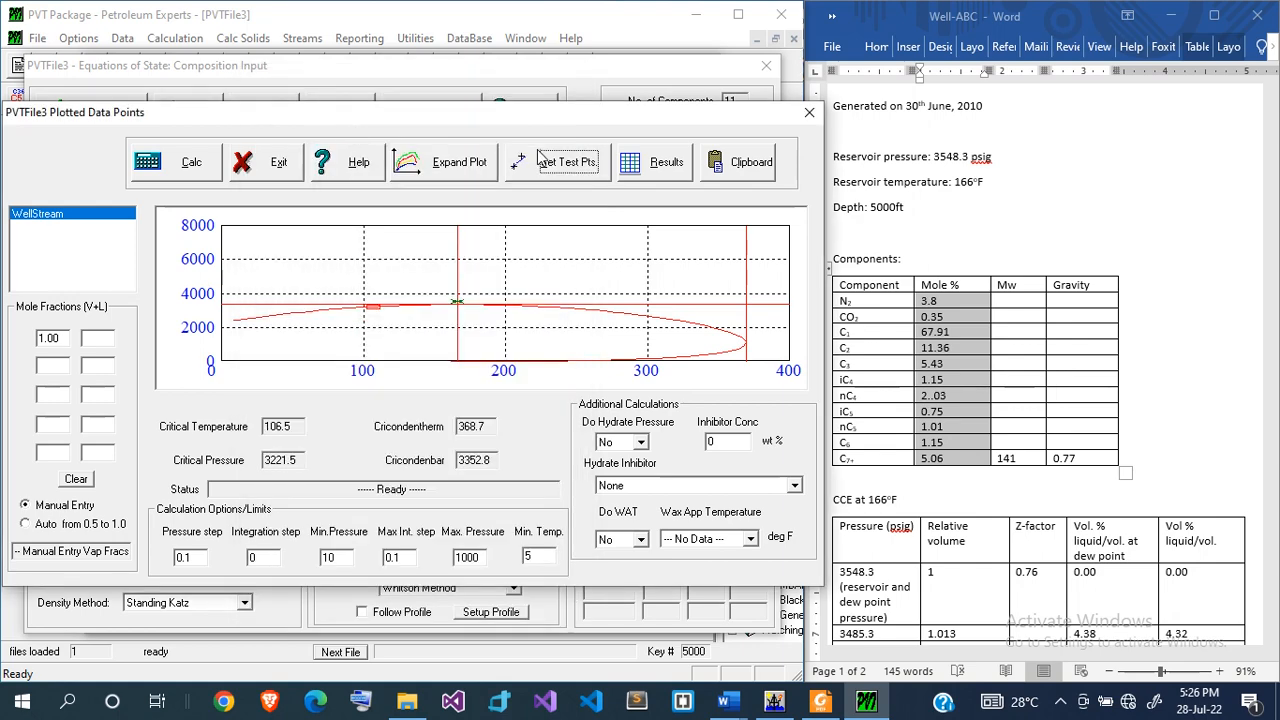
- Examine the expanded WellStream phase envelope plot with its test point, and return to the quick calculation options
left_click(466, 166)
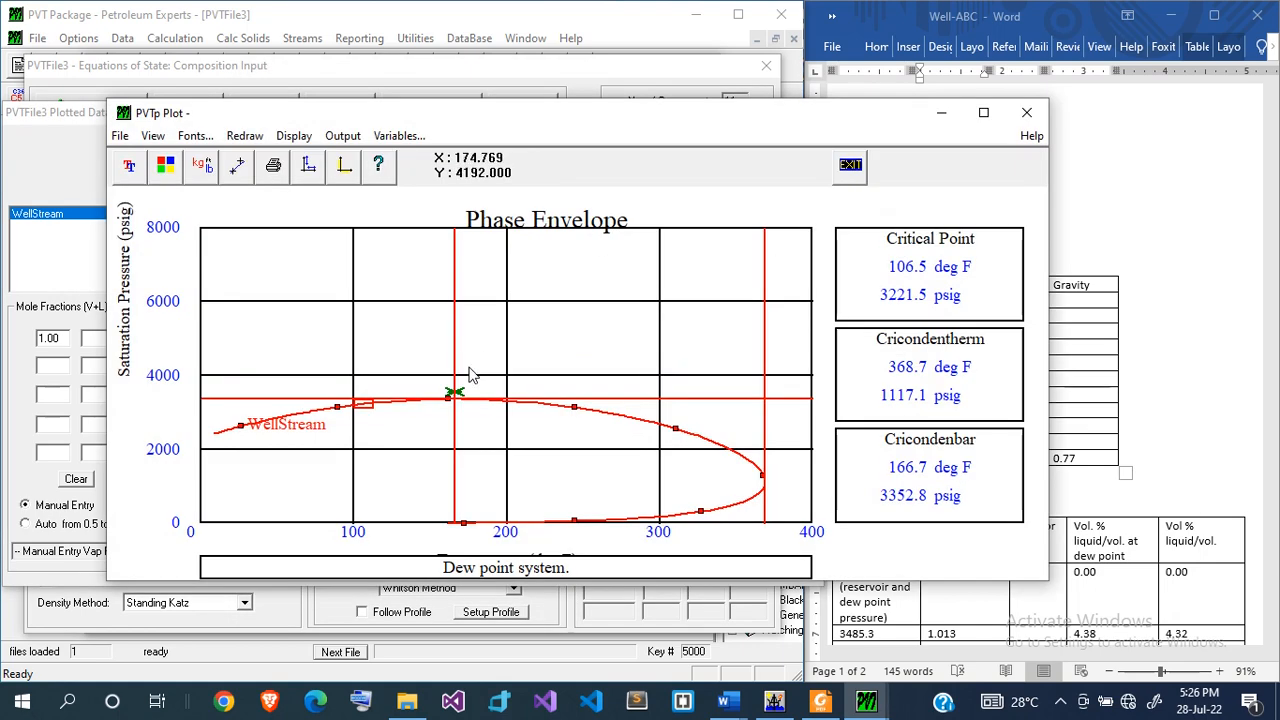
left_click(850, 165)
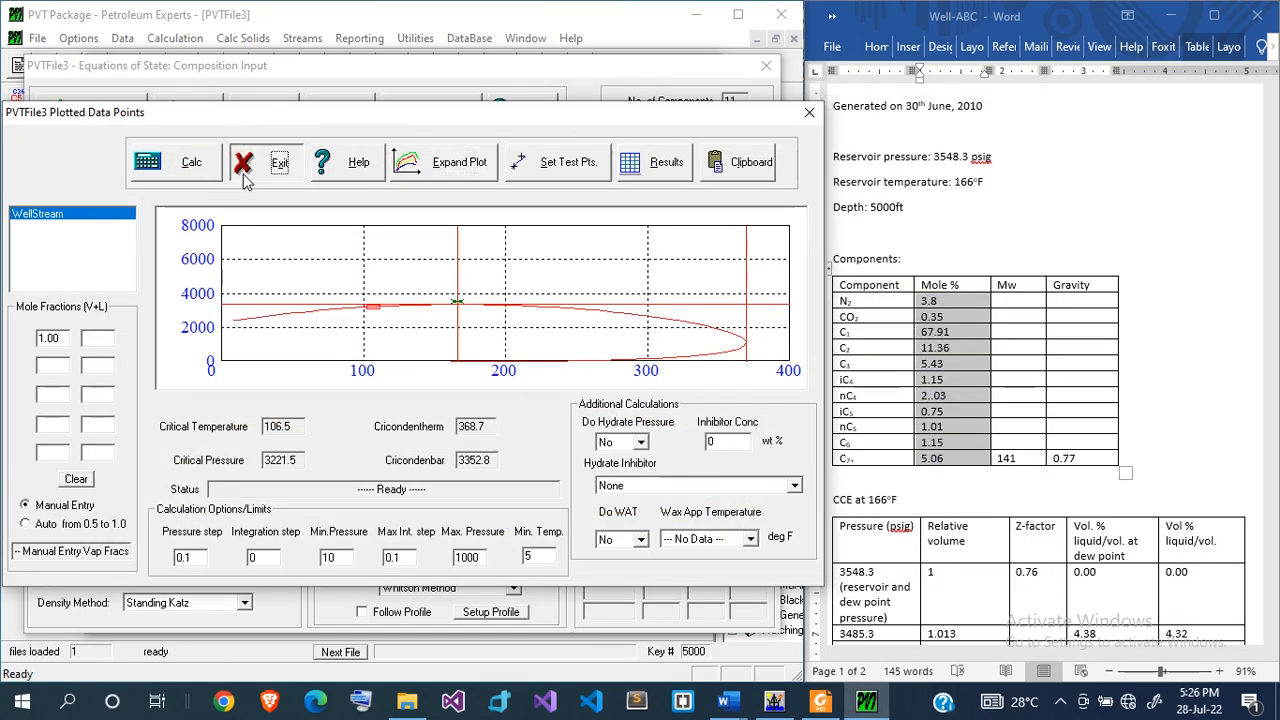
left_click(275, 164)
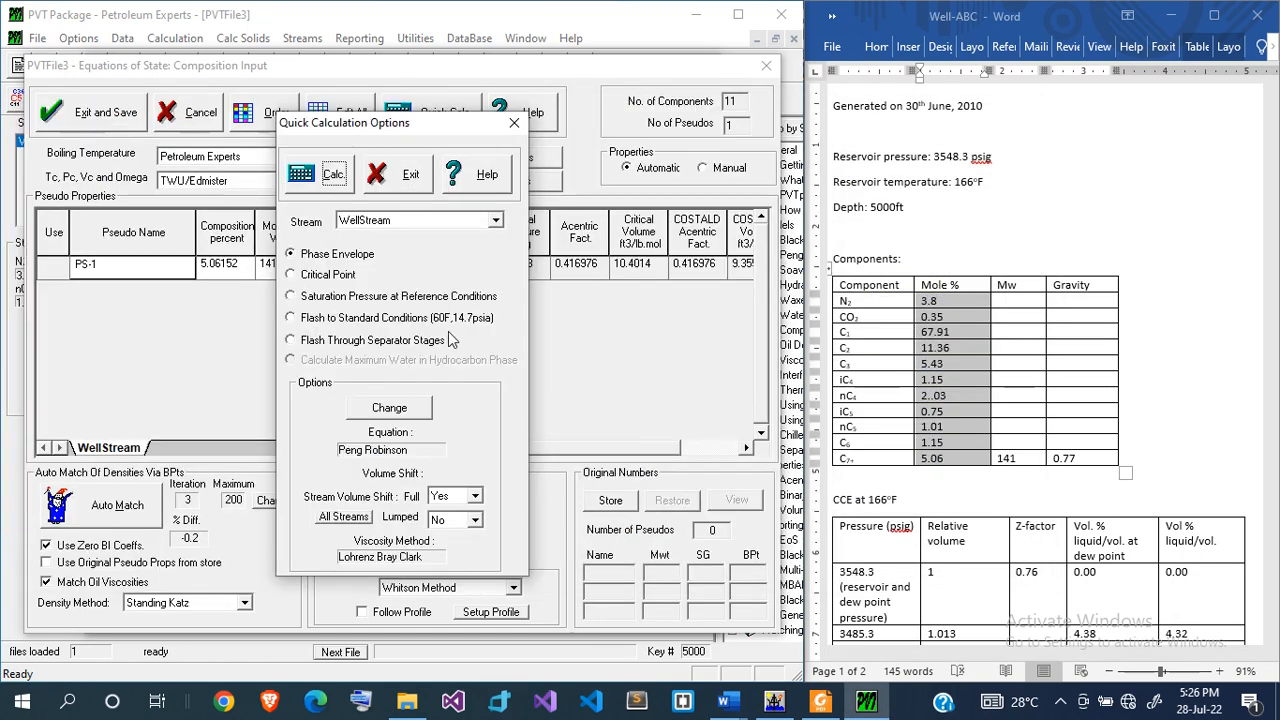
- Start a flash through separator stages and enter stage temperatures of 100 and 60 deg F from the report's separator table
left_click(336, 342)
left_click(331, 176)
left_click(1043, 460)
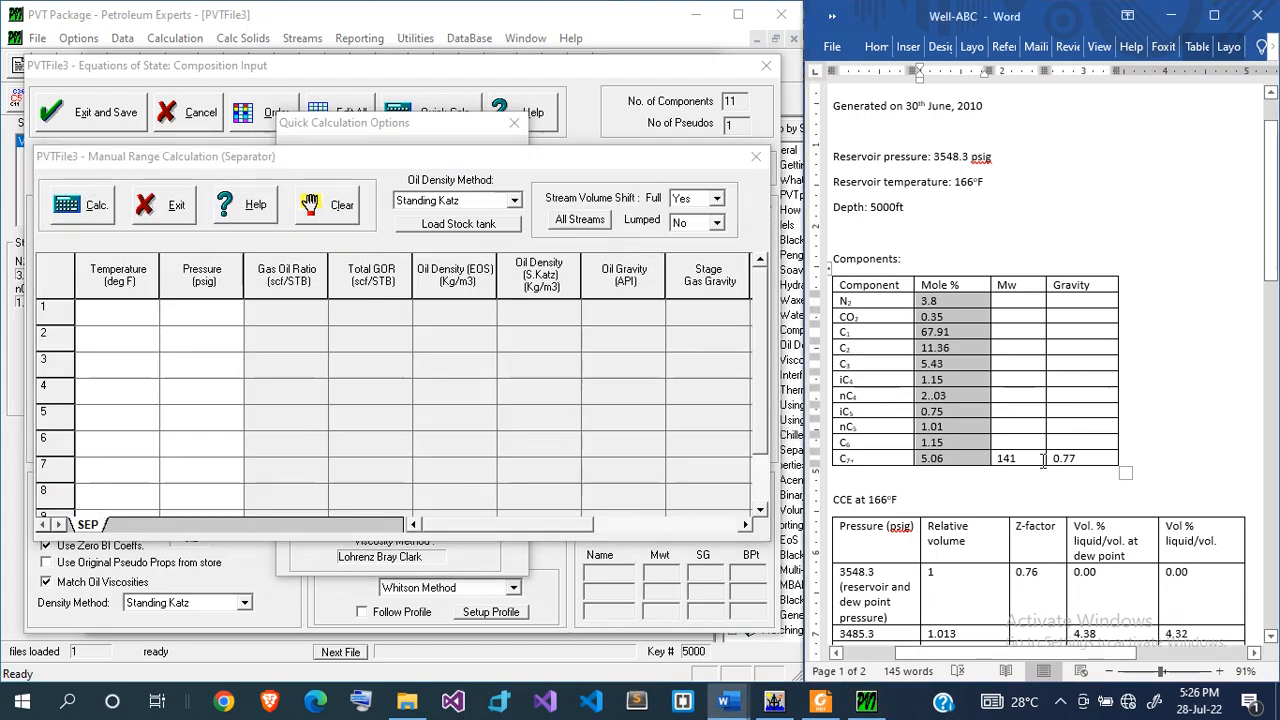
scroll(1043, 460, "down", 10)
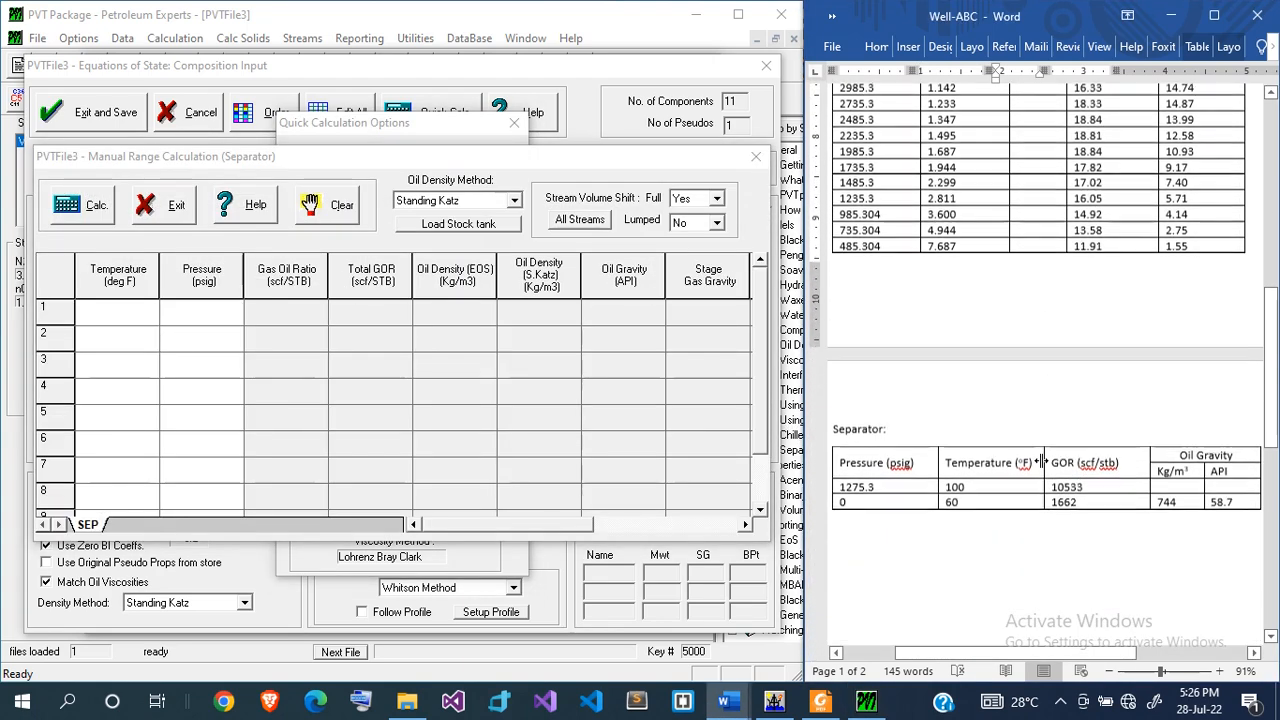
left_click(129, 317)
type("100")
key("Return")
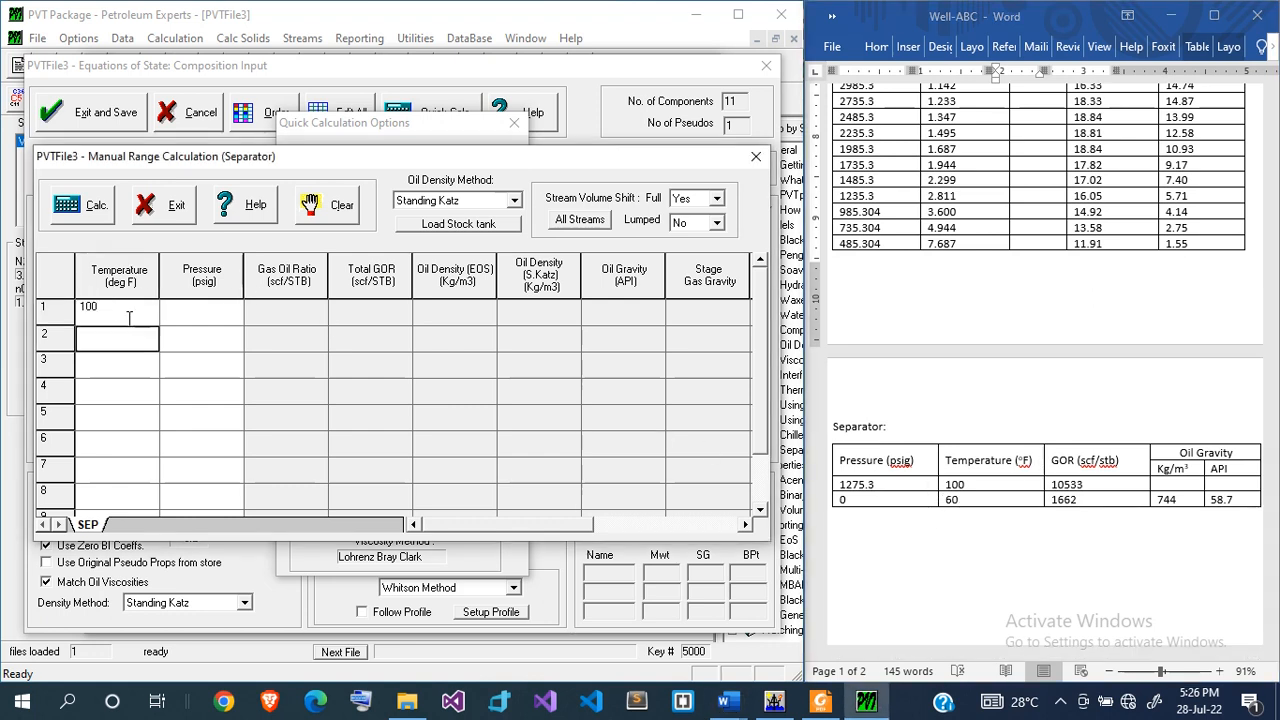
type("60")
- Enter separator stage pressures of 1275.3 psig and 0 psig and run the separator calculation
key("Tab")
key("Up")
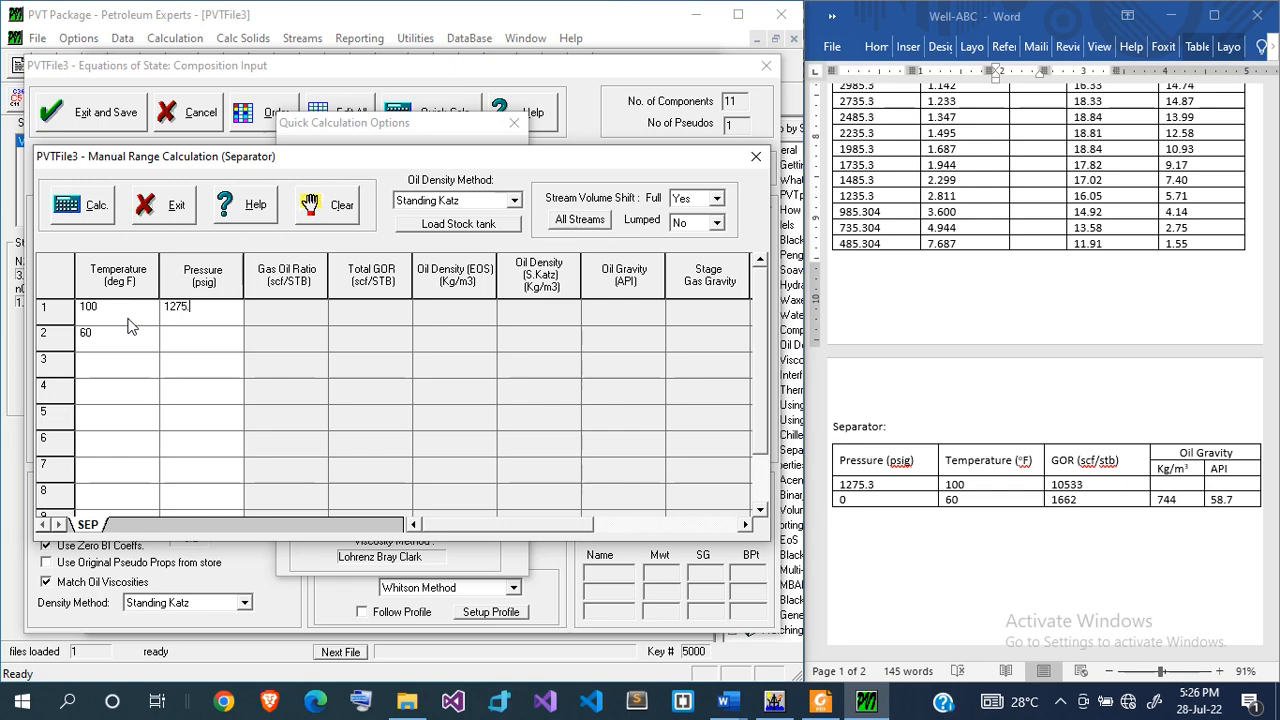
type("1275.3")
key("Down")
type("0")
left_click(84, 211)
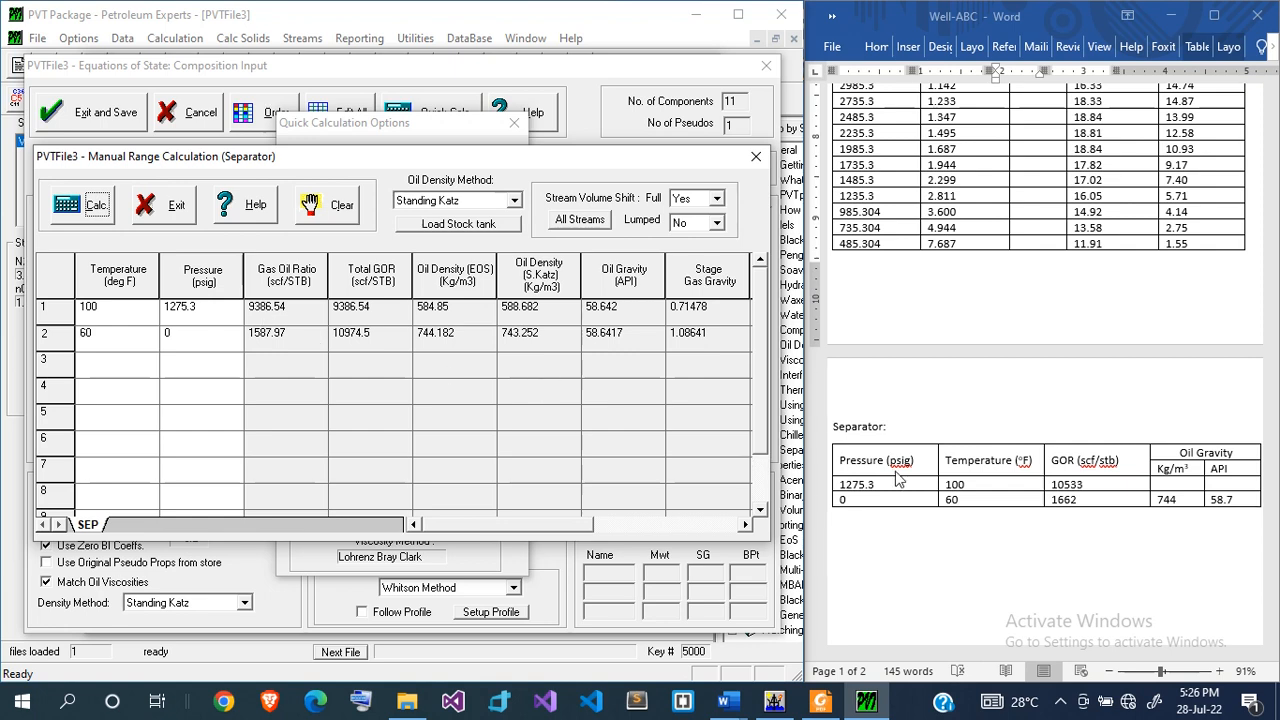
- Compare the calculated separator gas oil ratios with the report's GOR values, and close the separator and quick calculations
left_click(1094, 480)
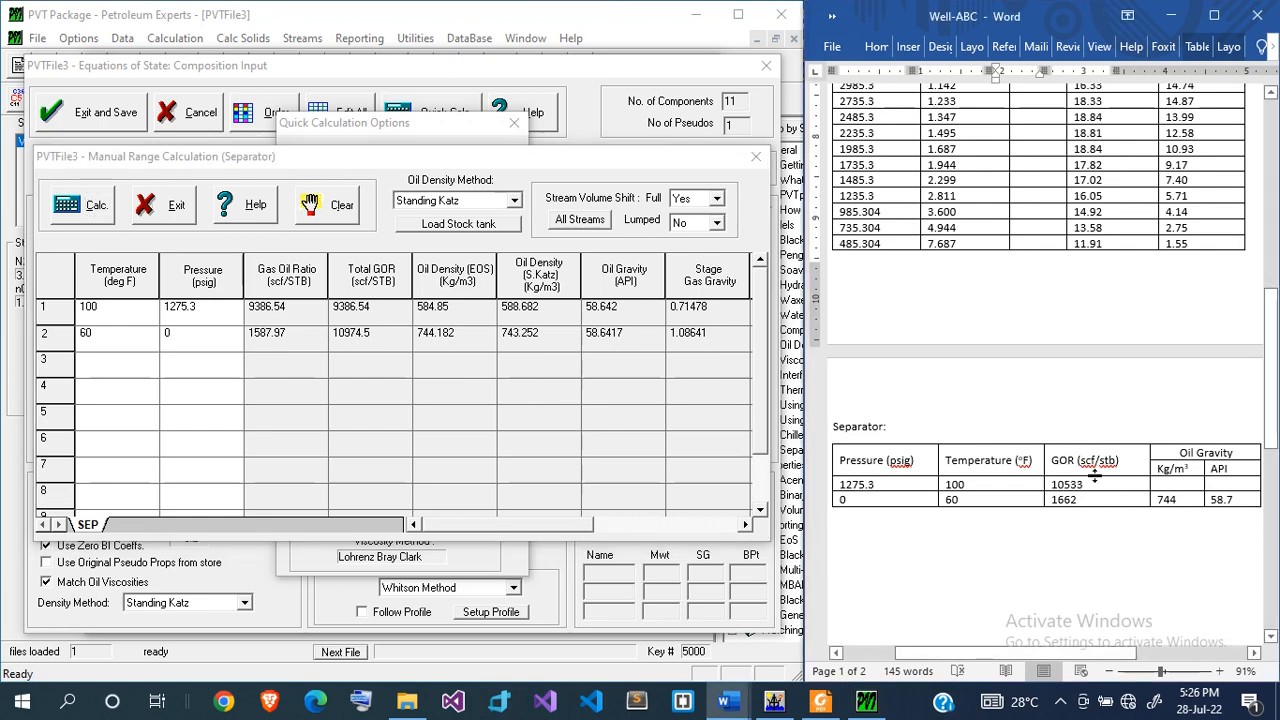
double_click(1062, 484)
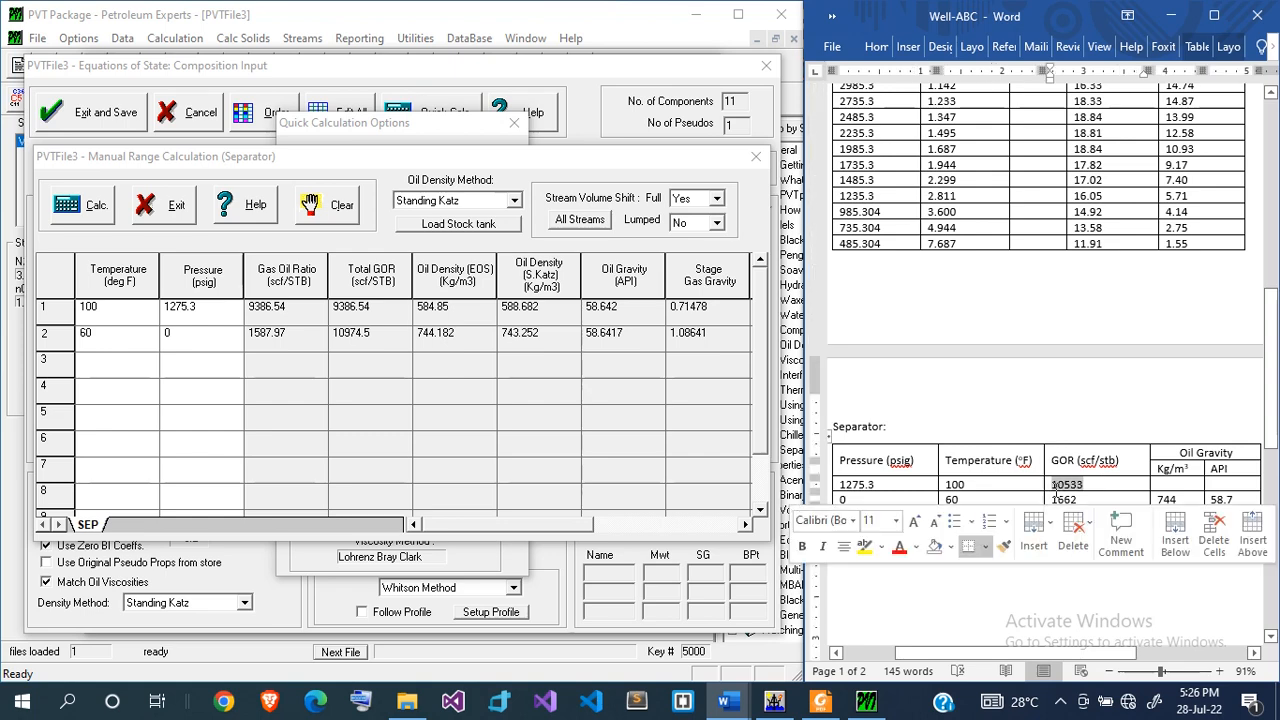
left_click(260, 345)
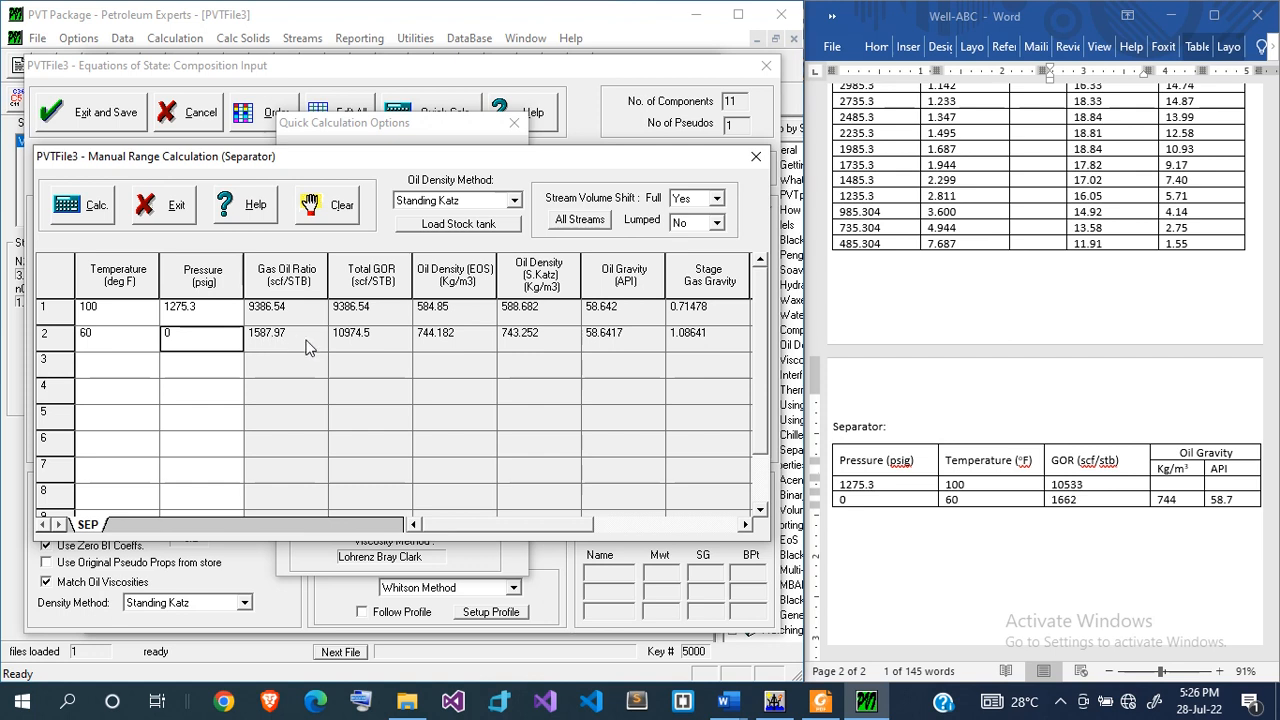
left_click(1063, 500)
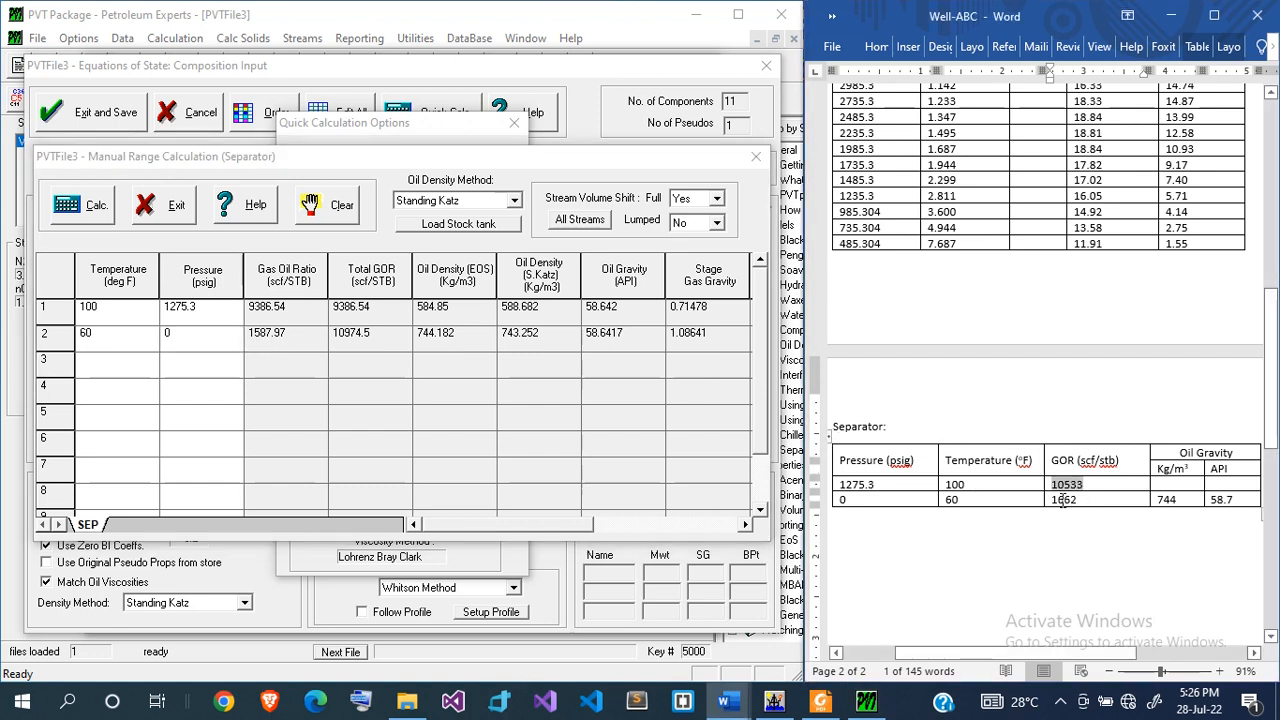
left_click_drag(1062, 500, 1056, 500)
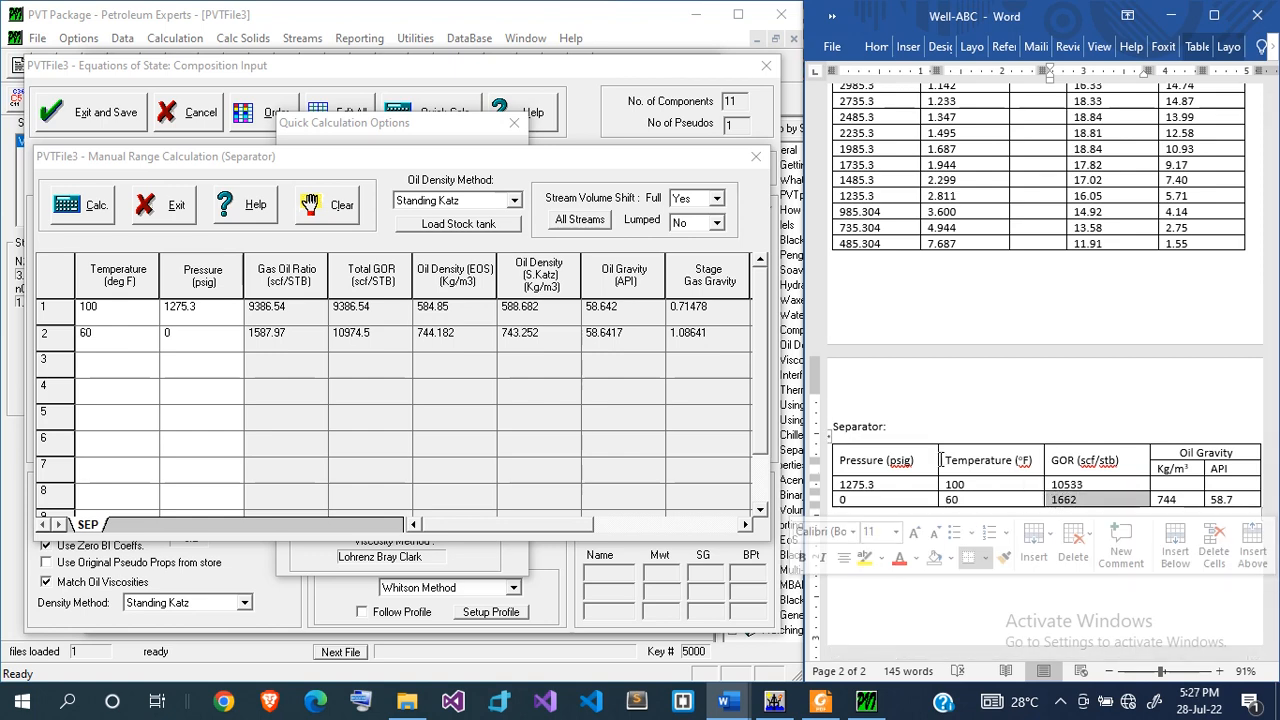
left_click(962, 432)
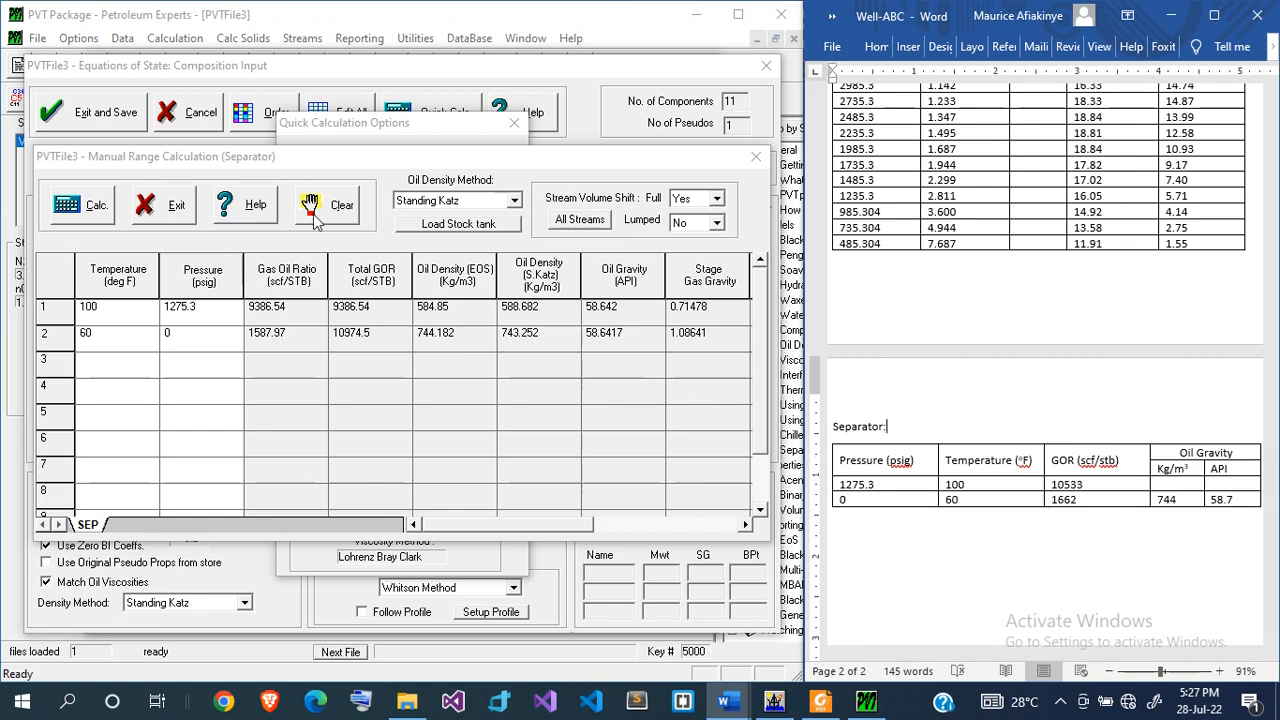
left_click(165, 208)
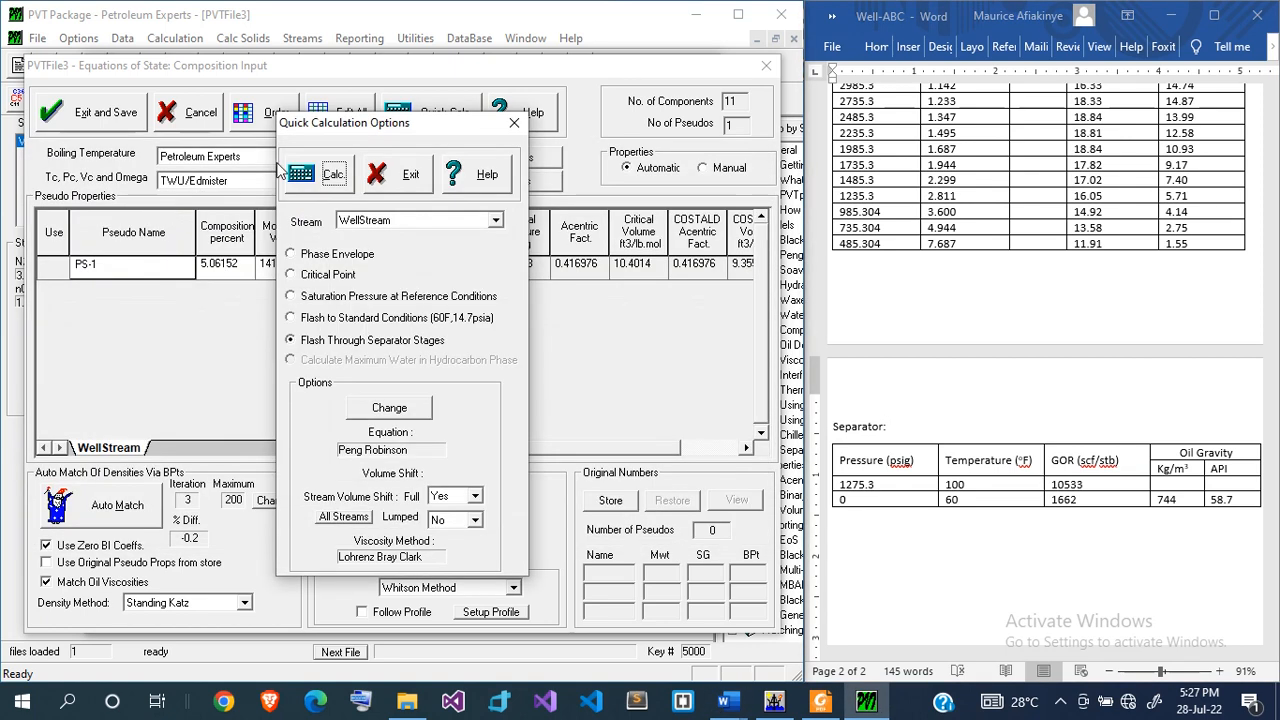
left_click(398, 178)
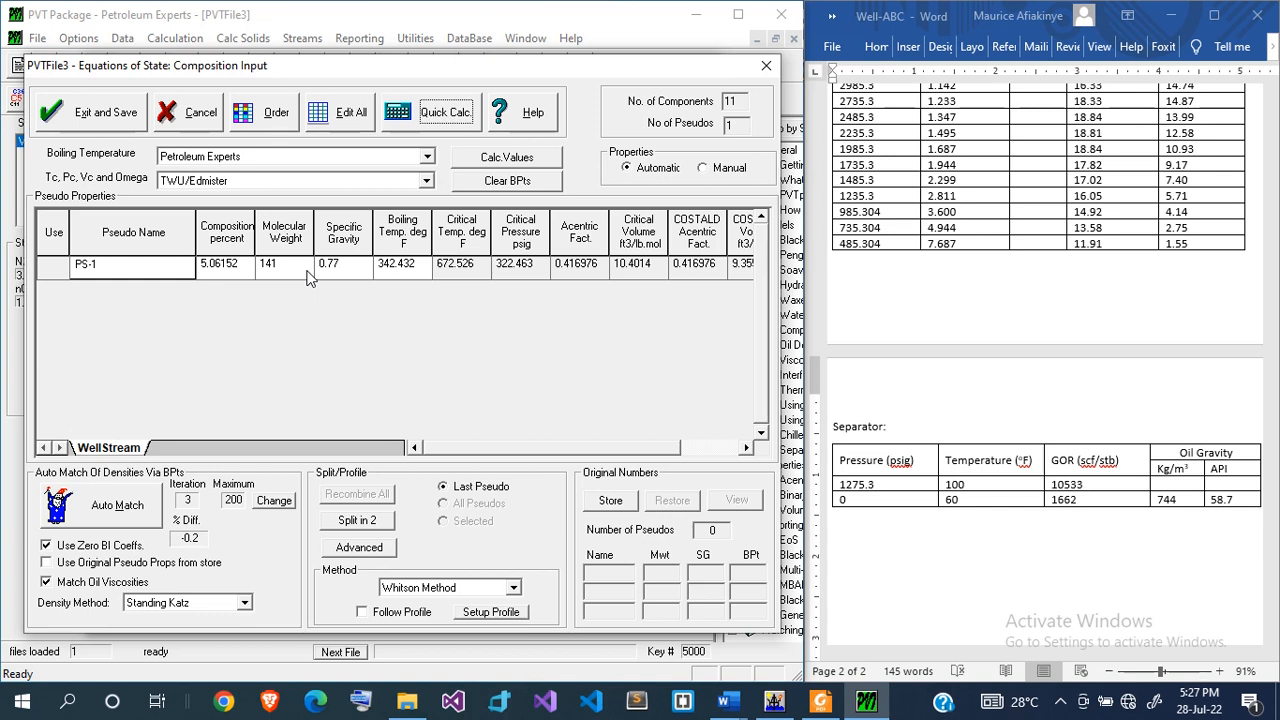
- Store the current PS-1 properties as the original numbers and keep Whitson Method as the splitting method
left_click(607, 503)
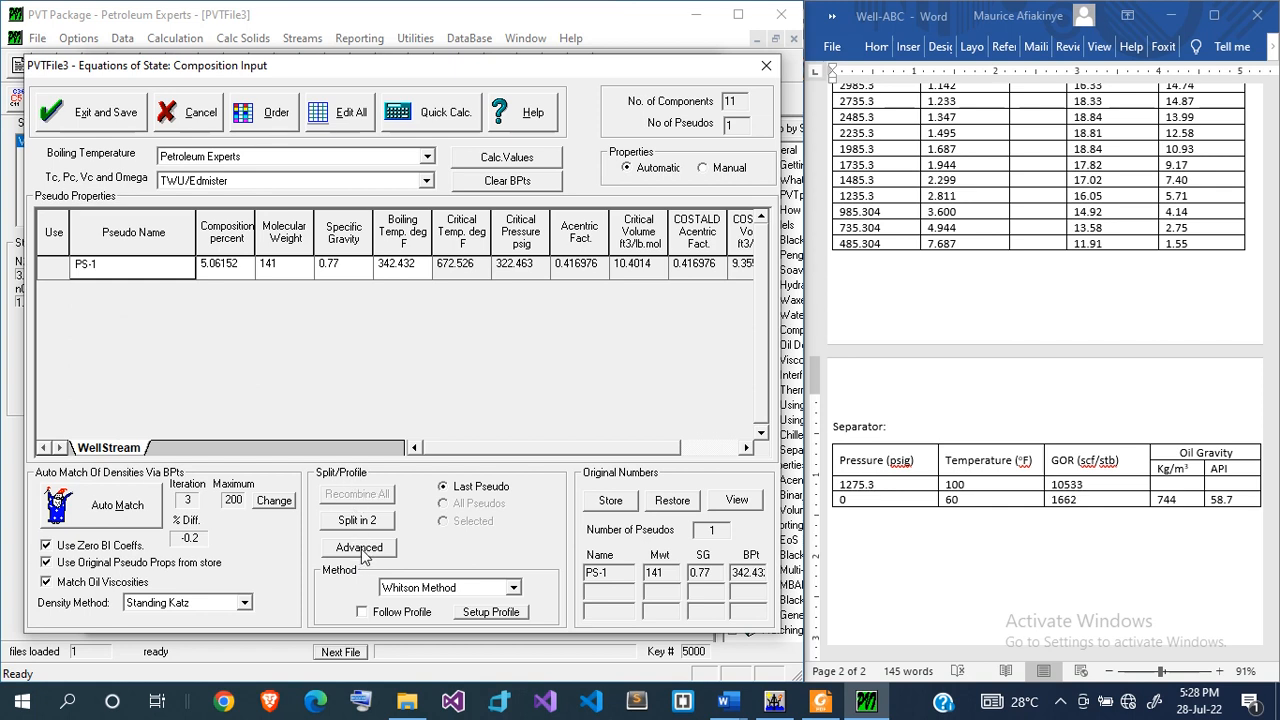
left_click(426, 592)
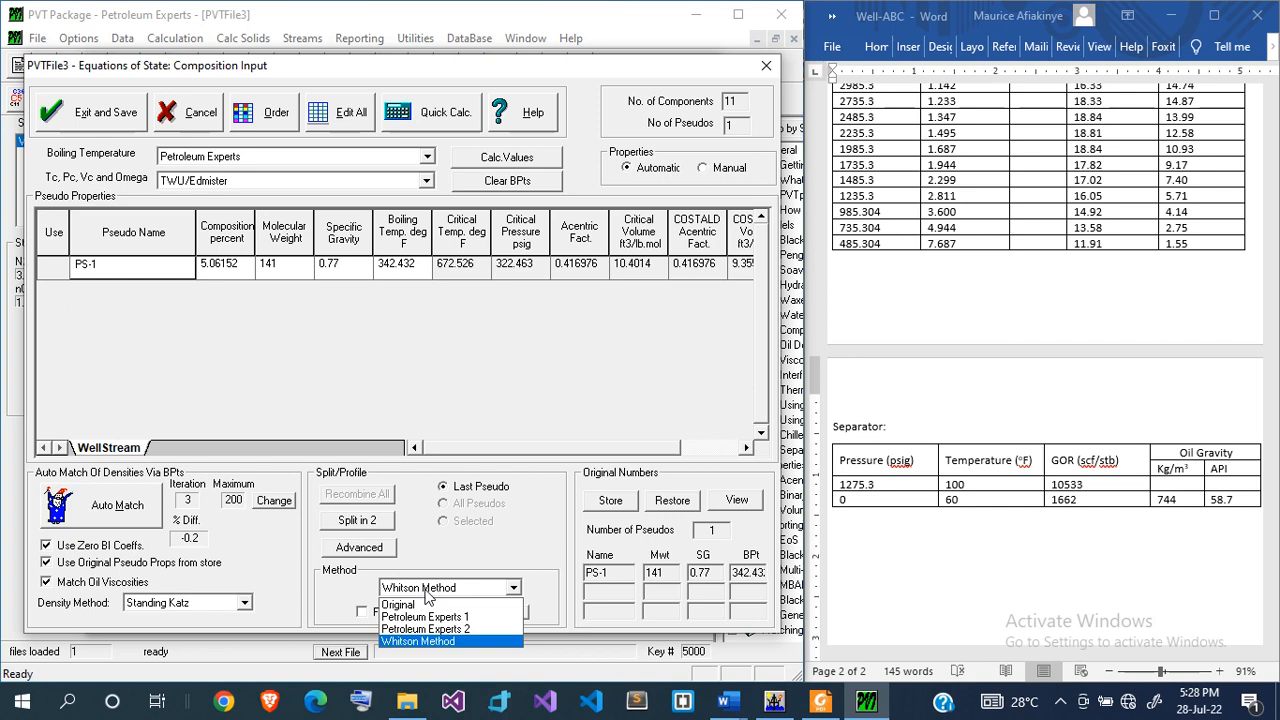
left_click(426, 592)
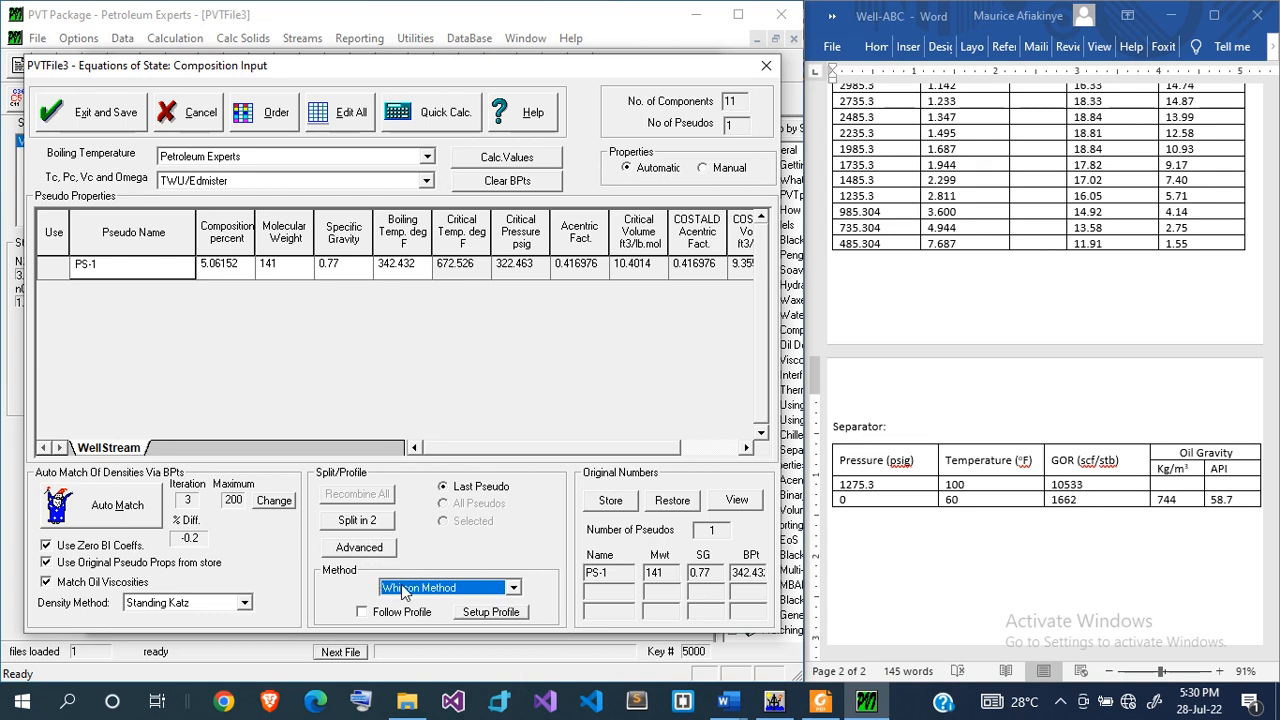
- Open the advanced pseudo splitting and set both the mole weight and SG extended properties to Whitson
left_click(375, 548)
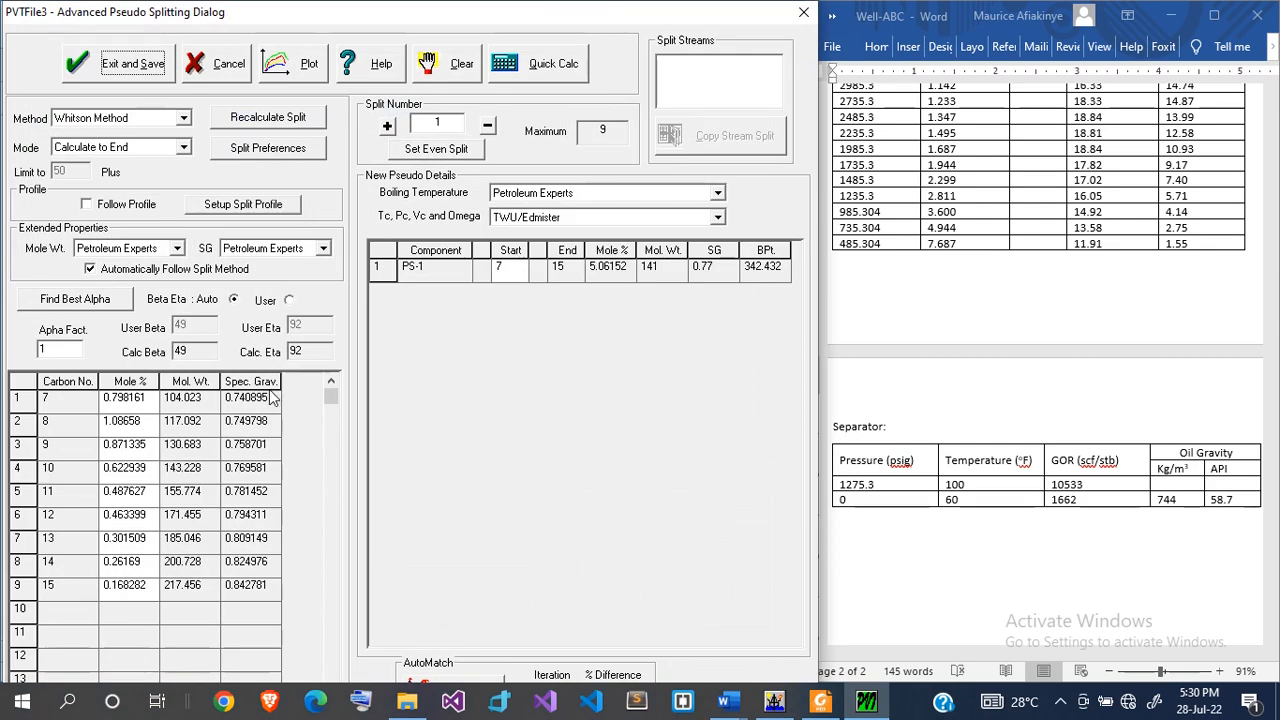
left_click(176, 252)
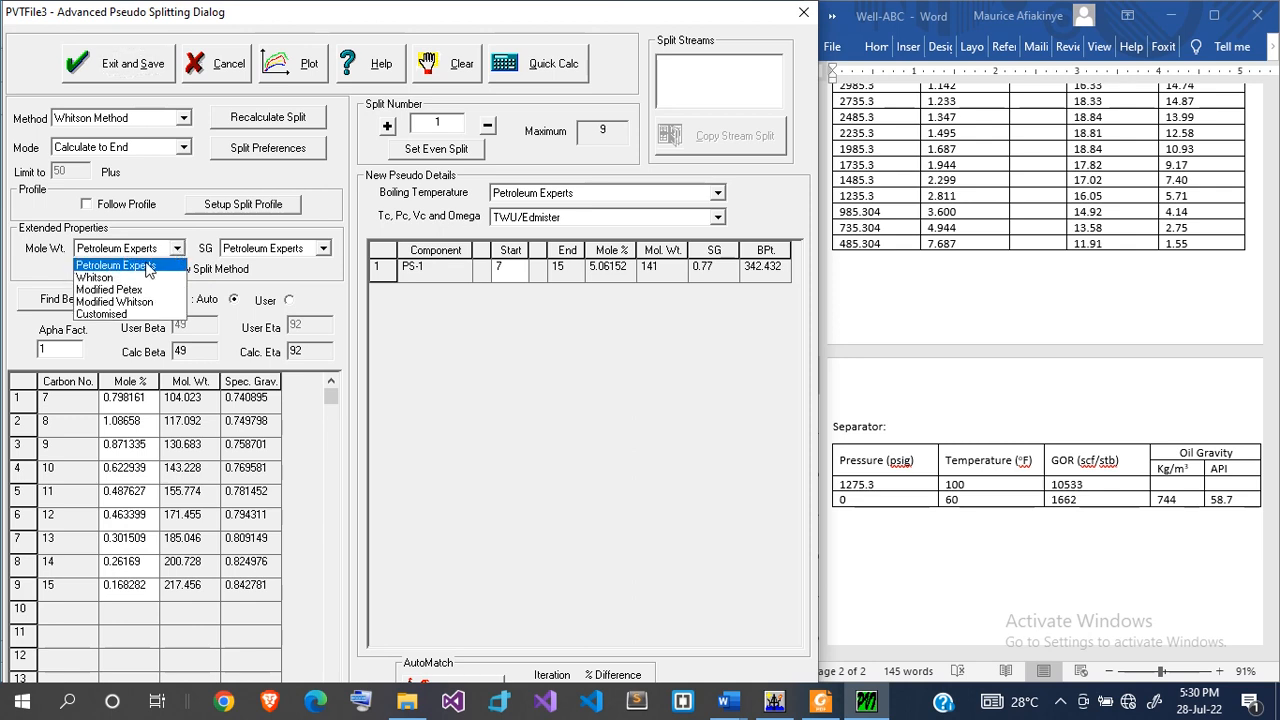
left_click(150, 271)
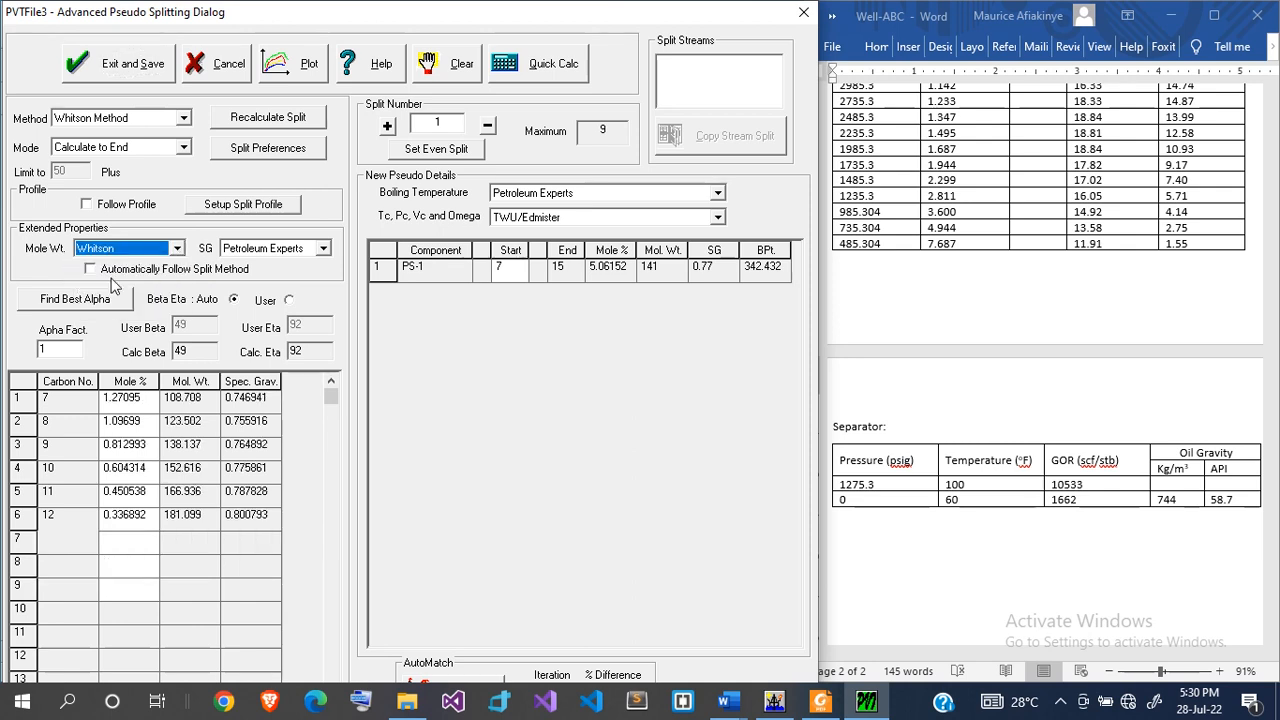
left_click(249, 250)
left_click(247, 279)
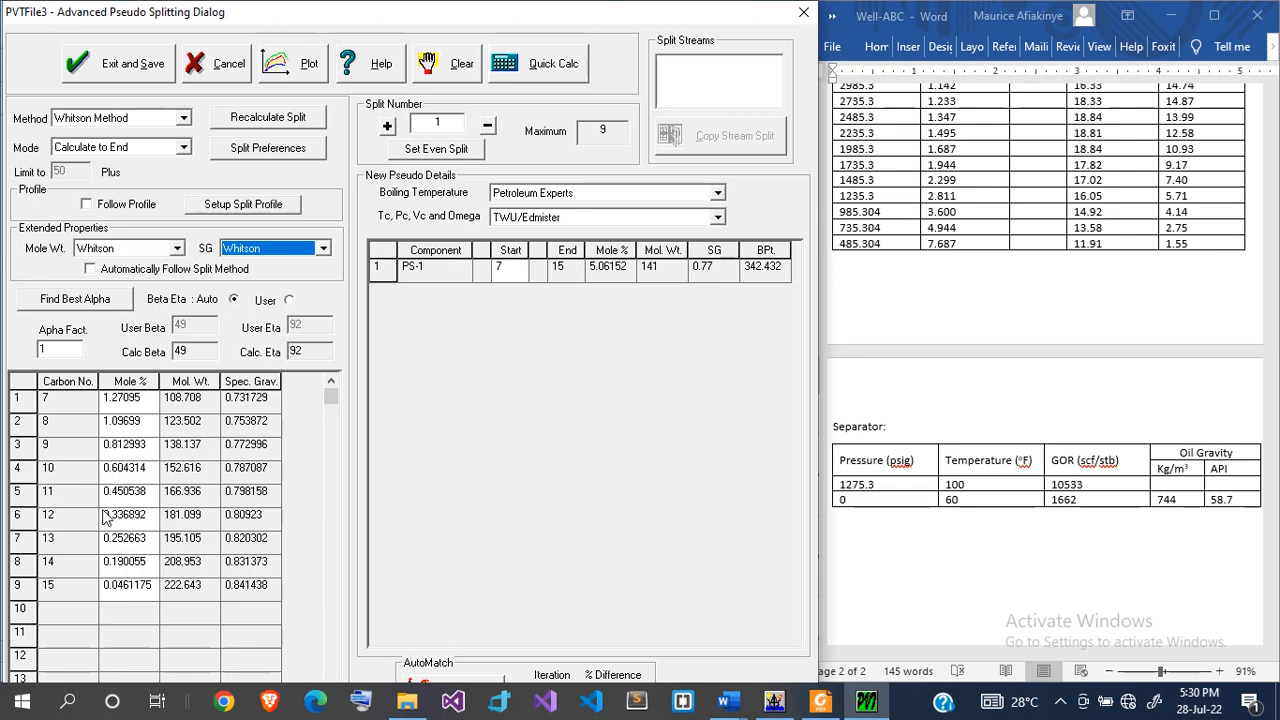
- Split PS-1 evenly into 9 pseudo components, save the split and auto match the densities
left_click(448, 122)
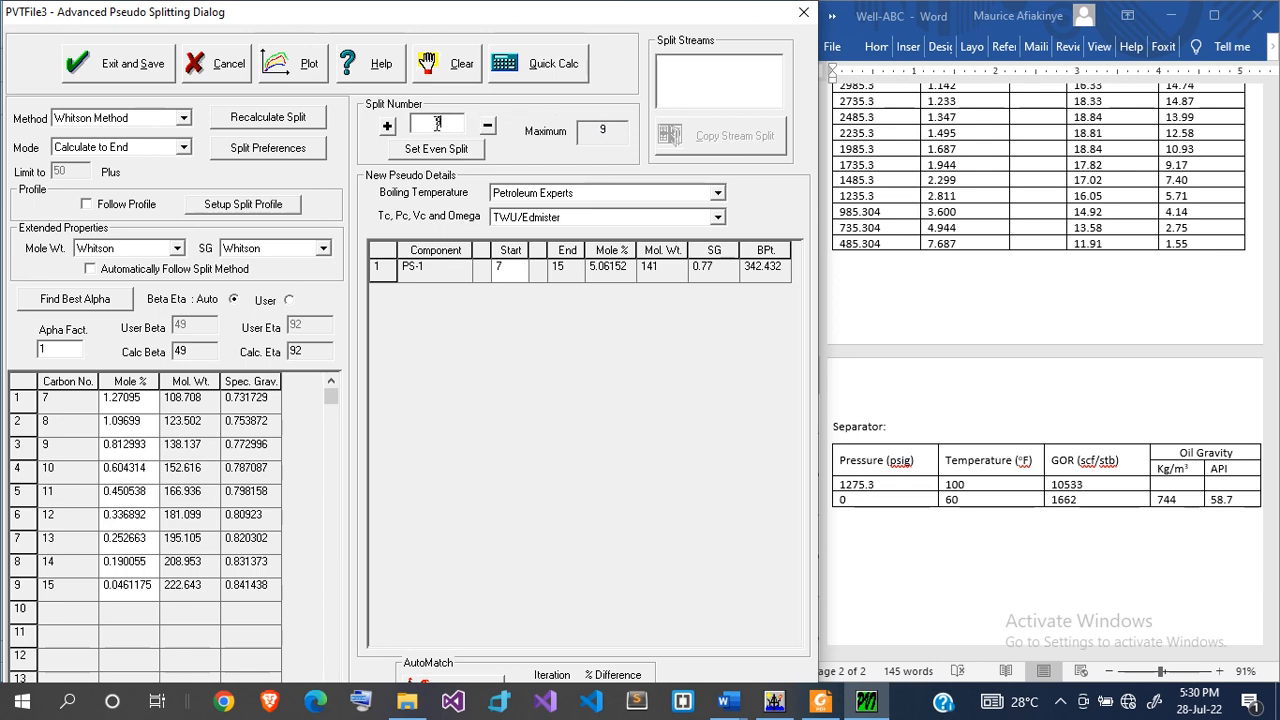
left_click(430, 149)
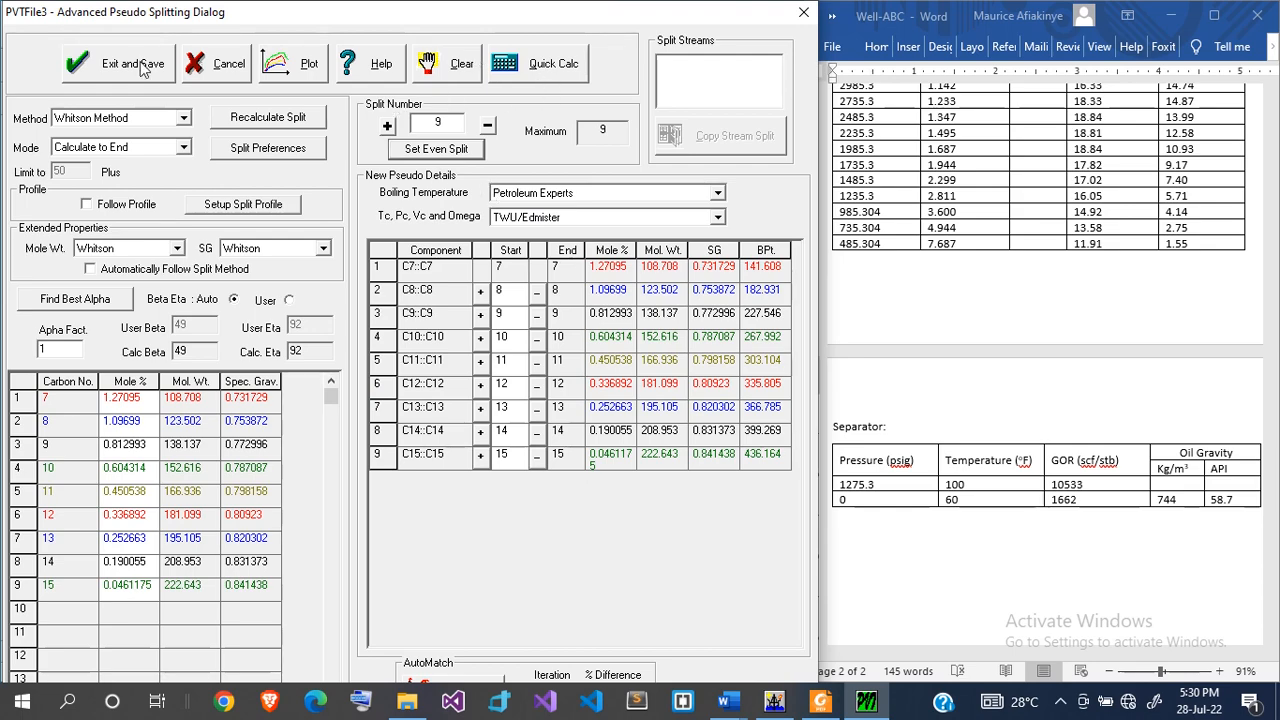
left_click(110, 66)
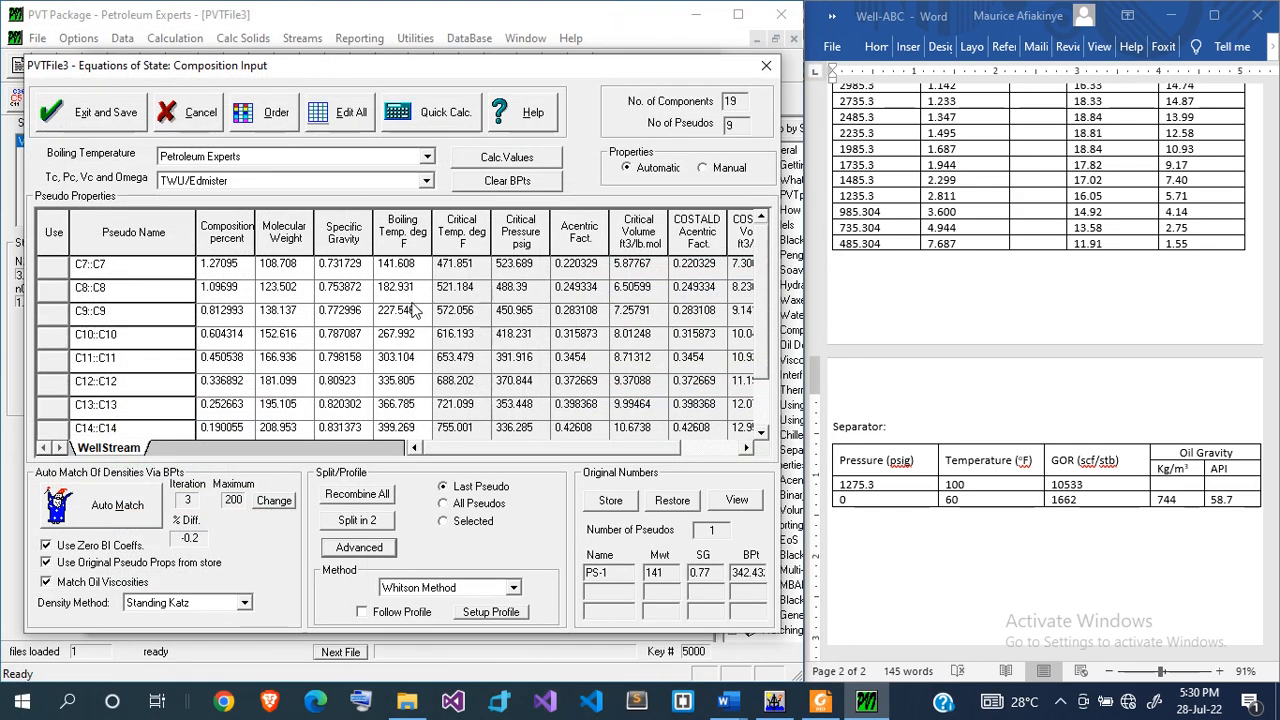
left_click(100, 510)
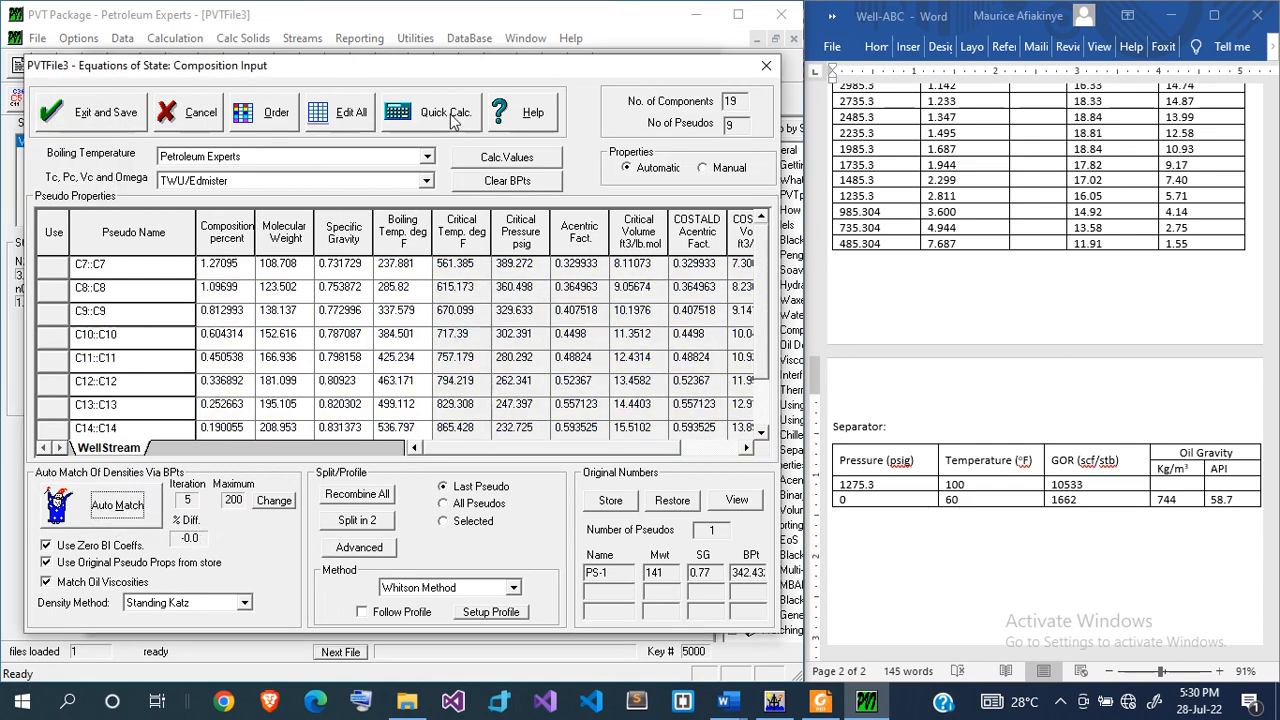
- Quick-calculate the WellStream saturation pressure at reference conditions for the split composition
left_click(445, 113)
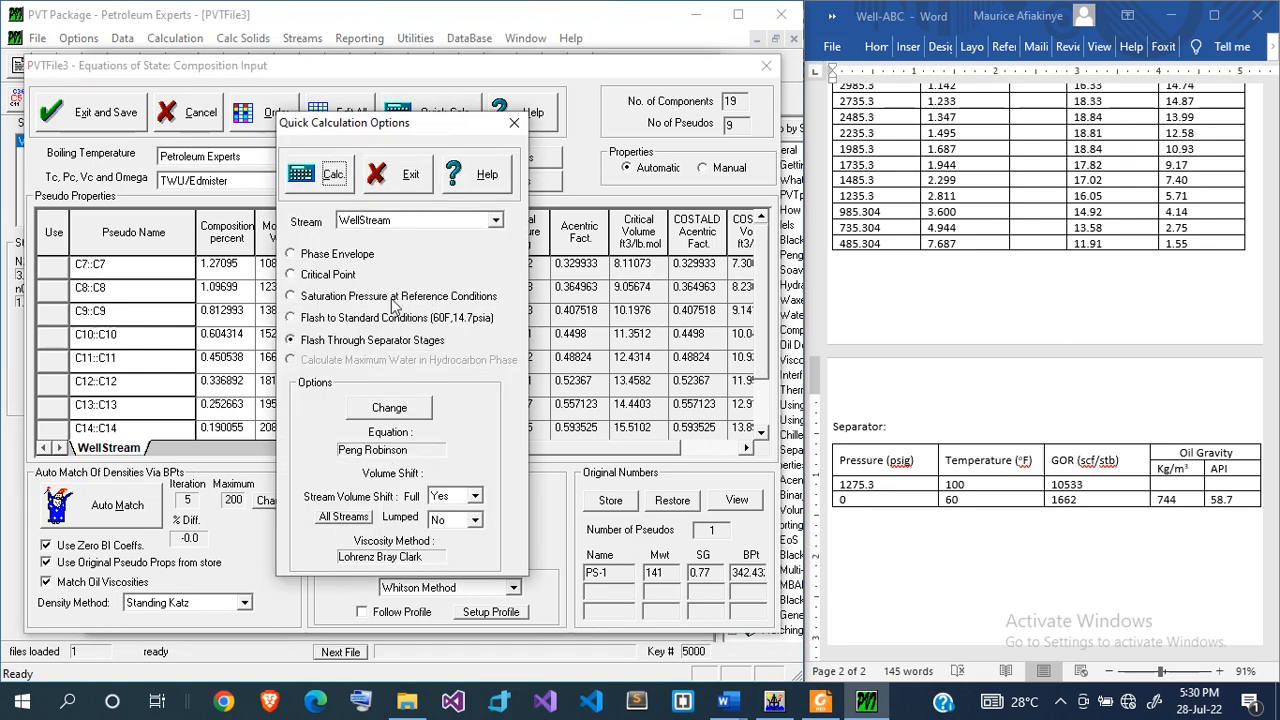
left_click(360, 300)
left_click(318, 175)
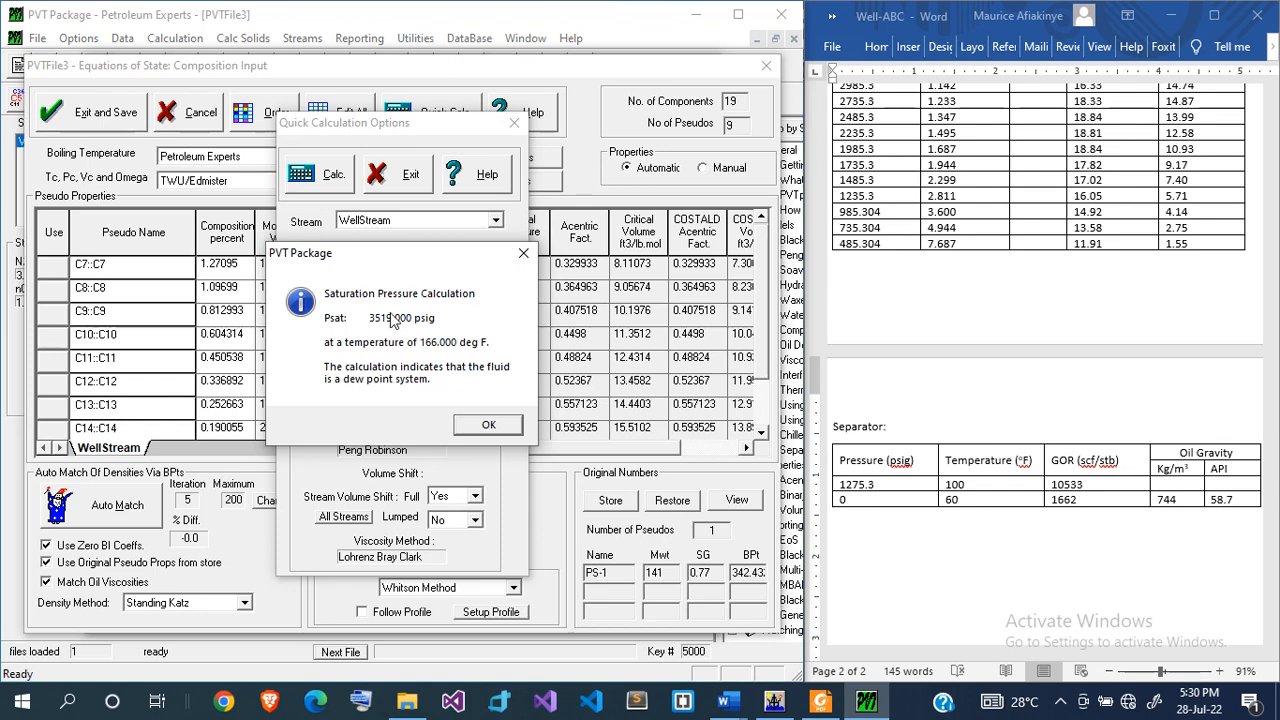
left_click(487, 427)
left_click(387, 186)
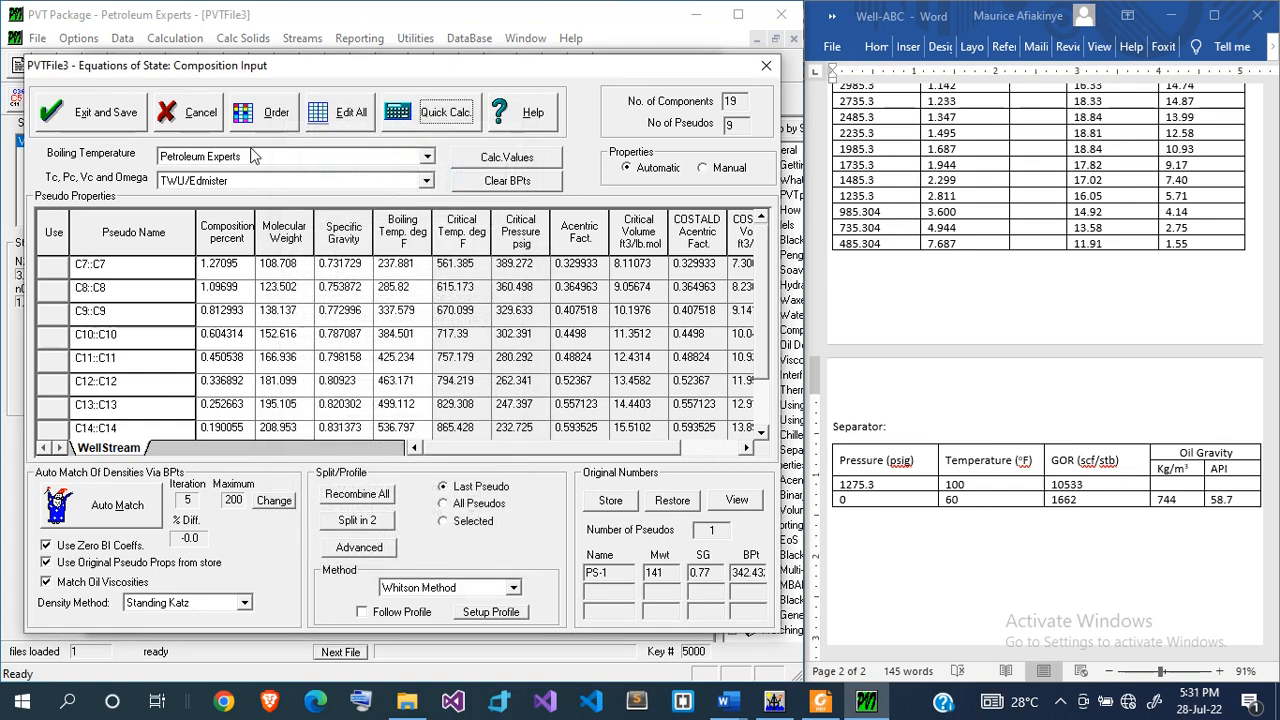
- Calculate new binary interaction coefficients with the Chevron Method and quick-calculate the saturation pressure with them
left_click(190, 117)
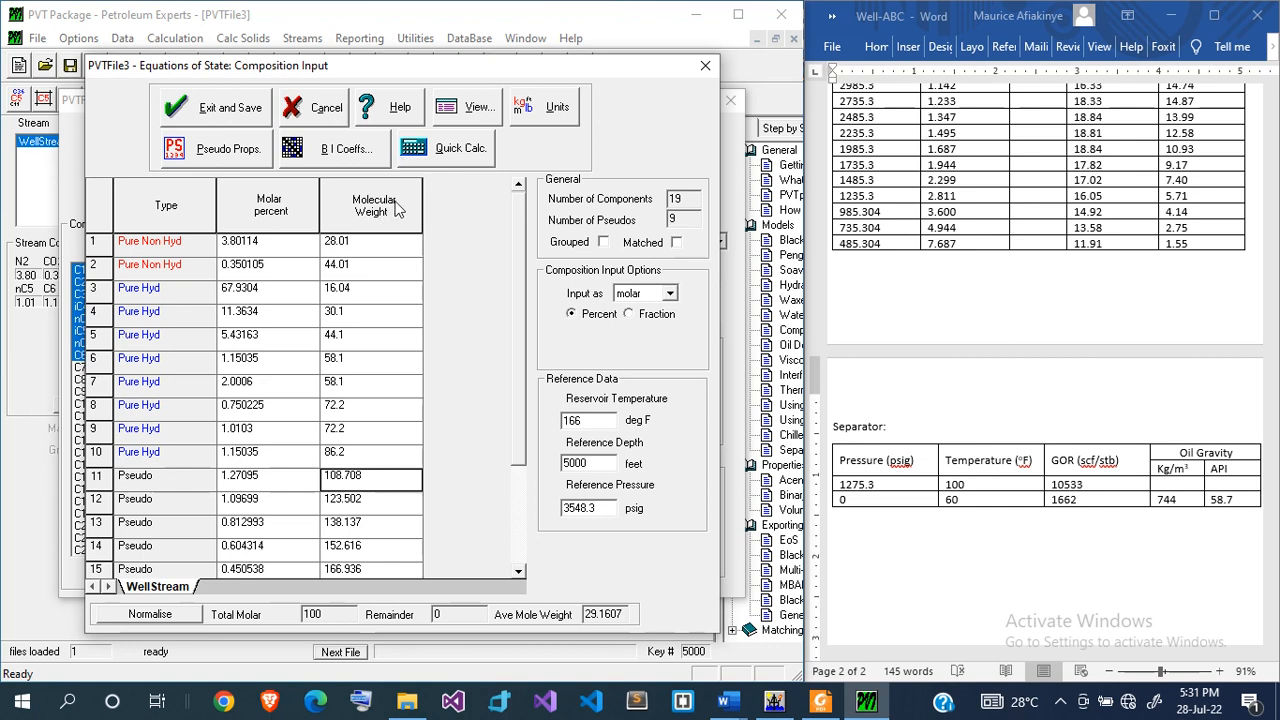
left_click(343, 156)
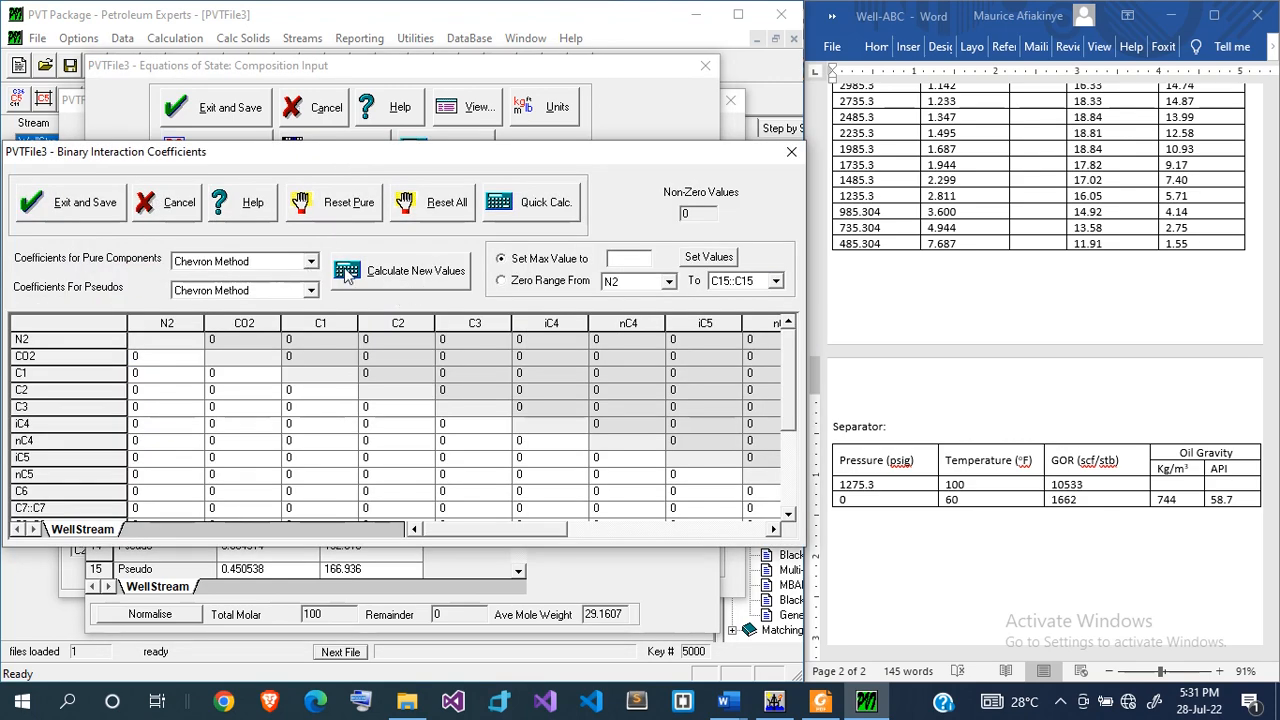
left_click(396, 278)
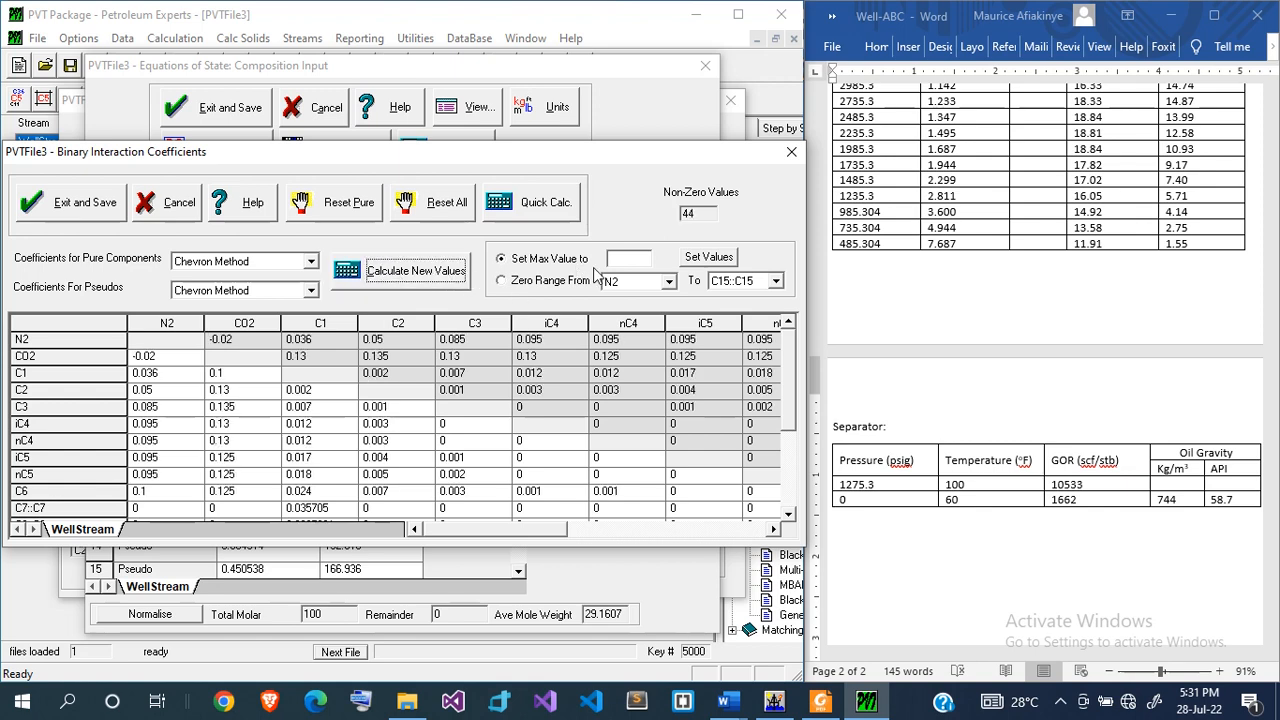
left_click(502, 205)
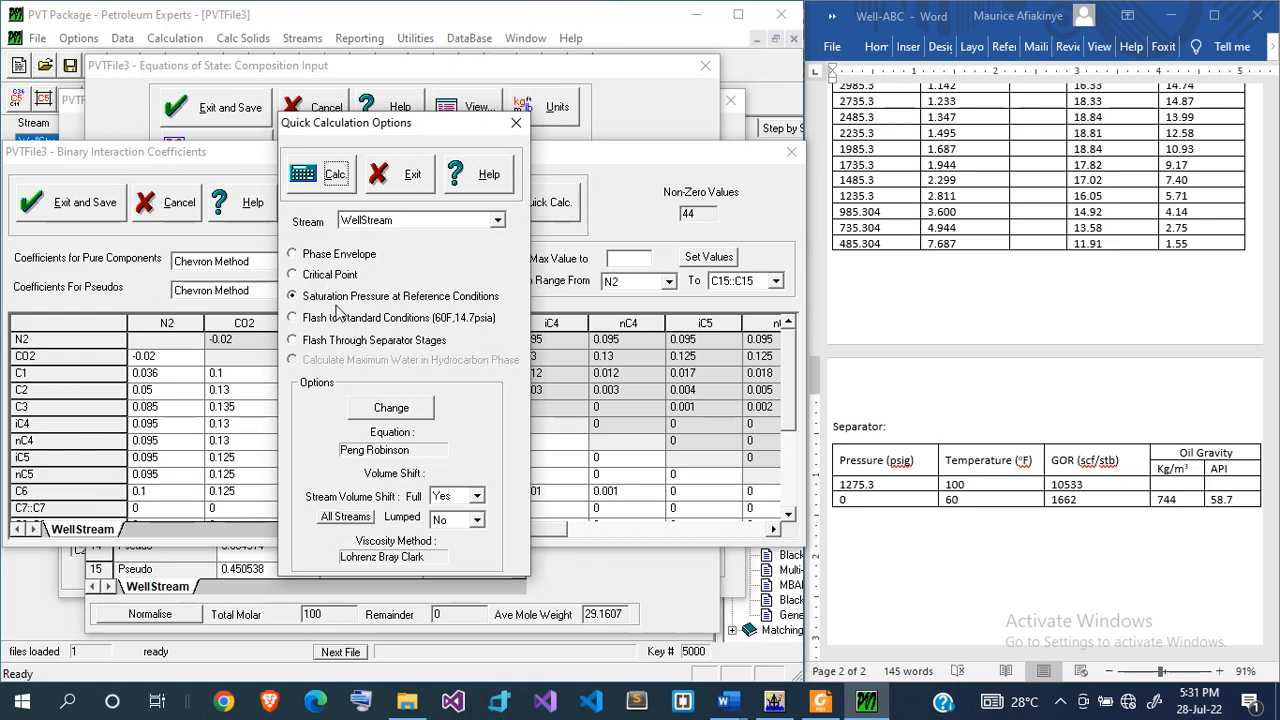
left_click(328, 186)
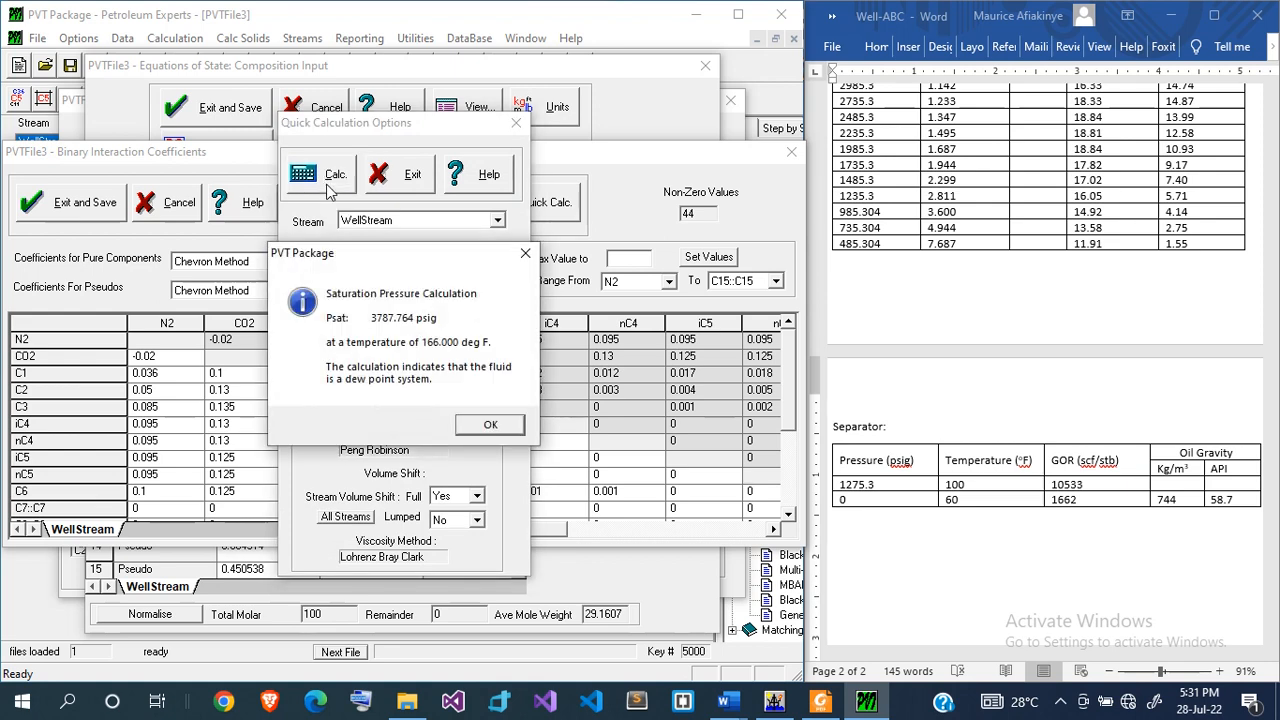
- Quick-calculate the WellStream phase envelope with the Chevron coefficients and examine its expanded plot
left_click(495, 425)
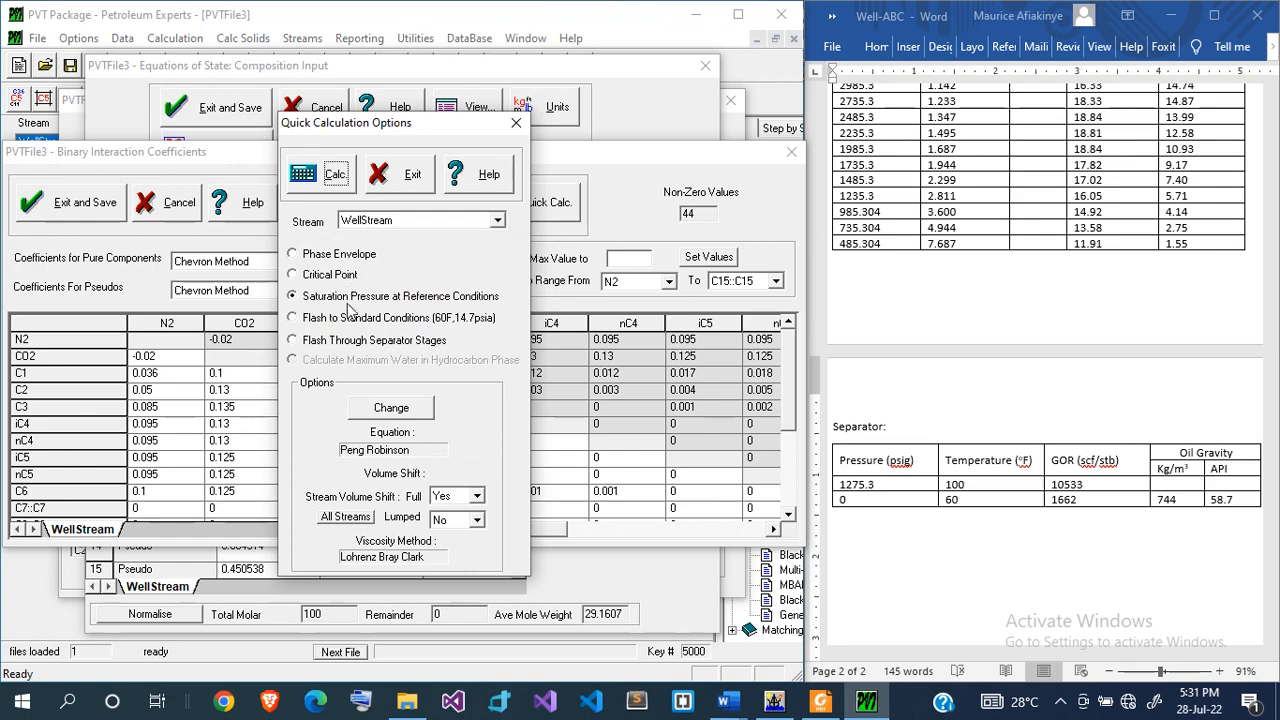
left_click(350, 256)
left_click(325, 177)
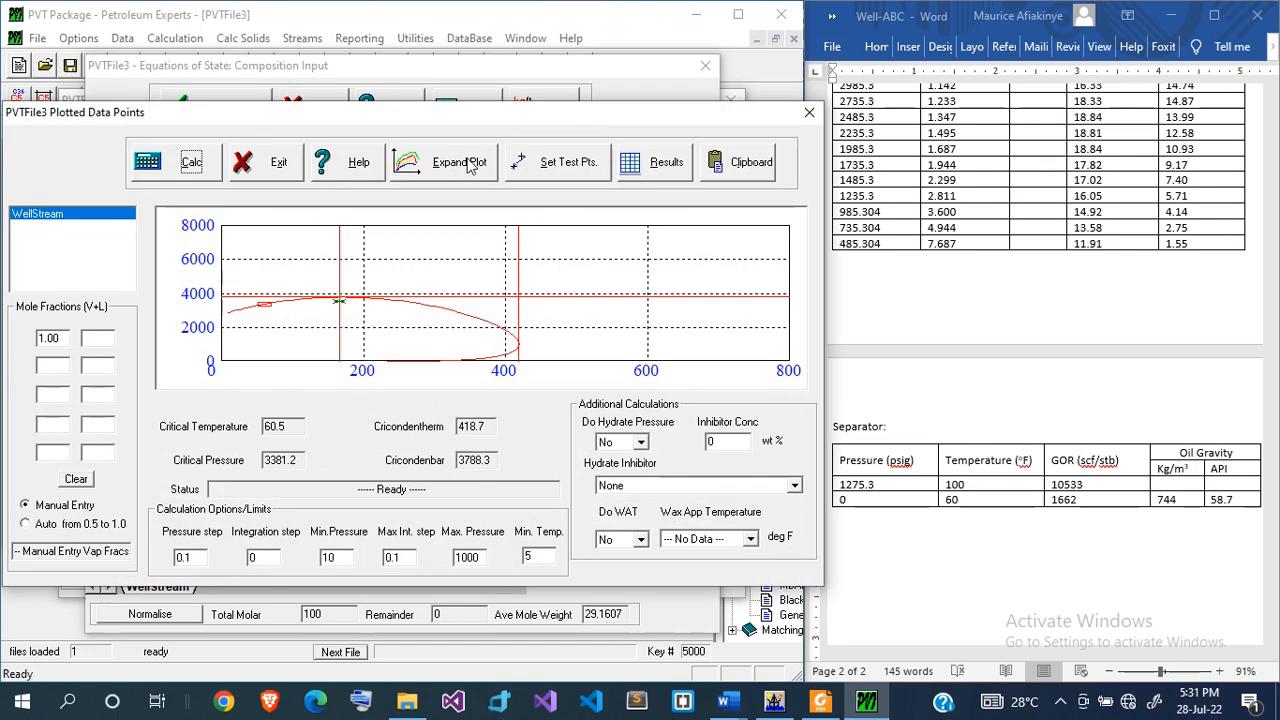
left_click(468, 166)
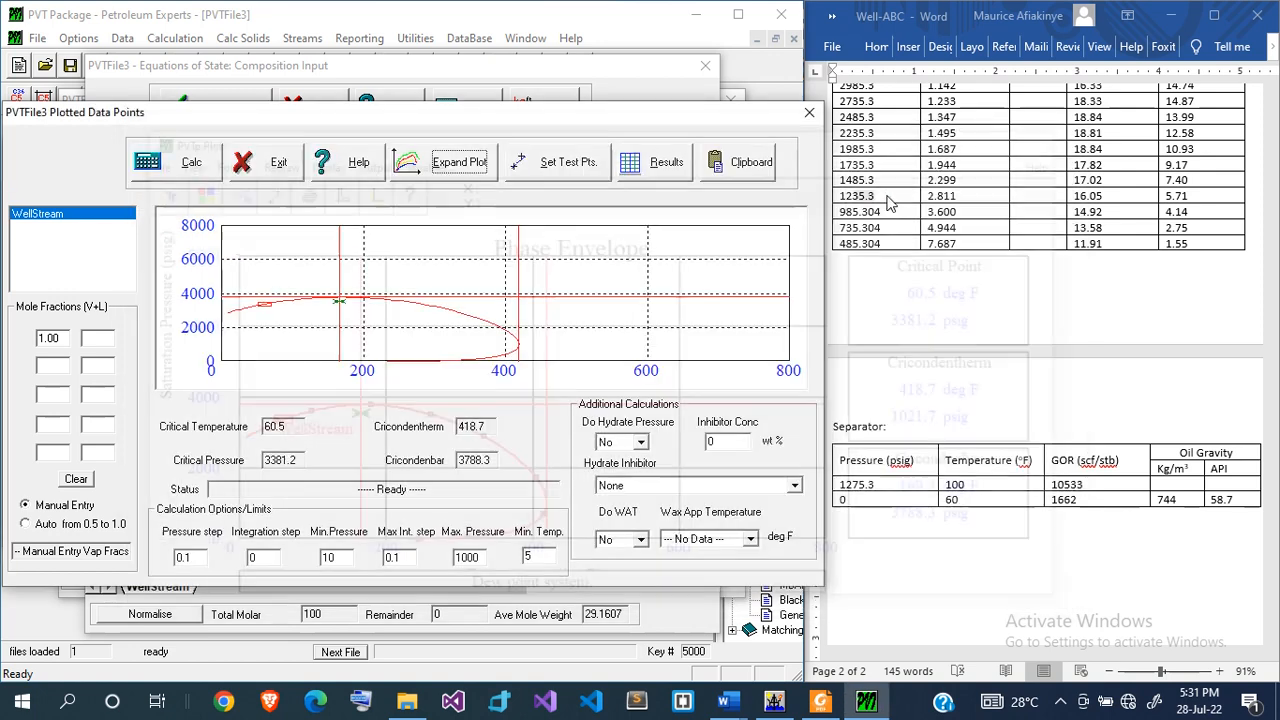
left_click(875, 190)
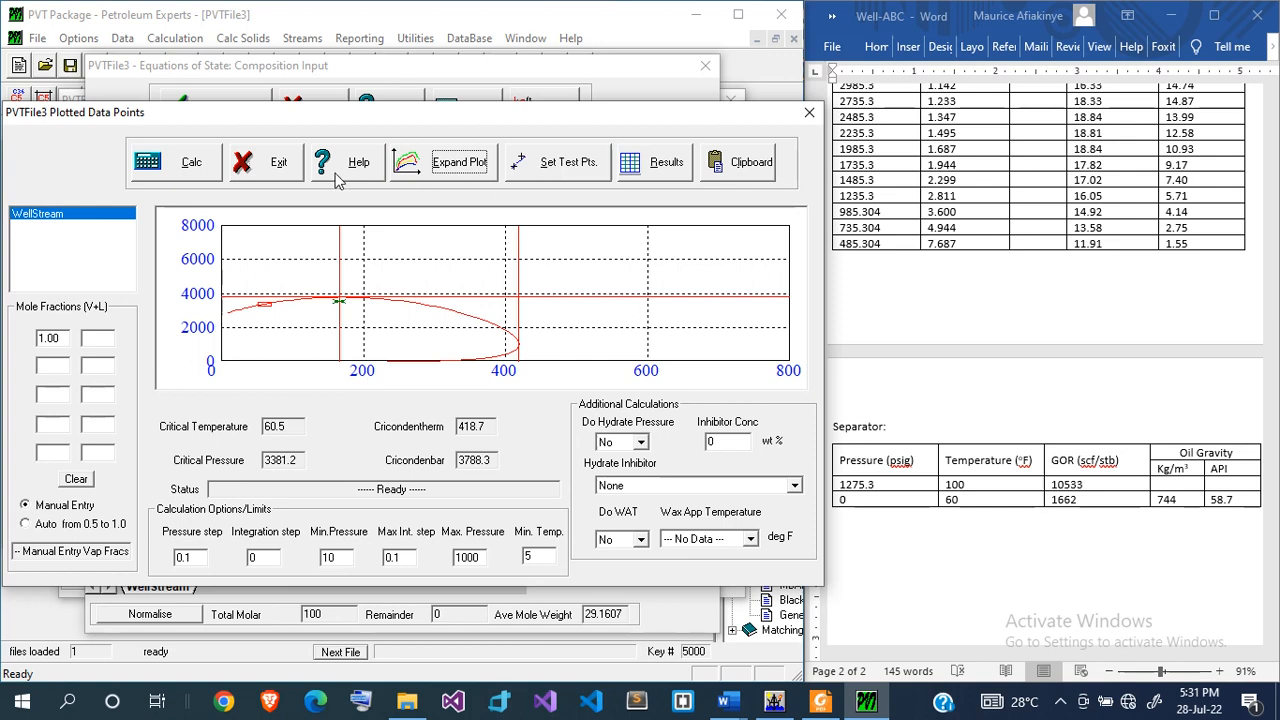
left_click(274, 170)
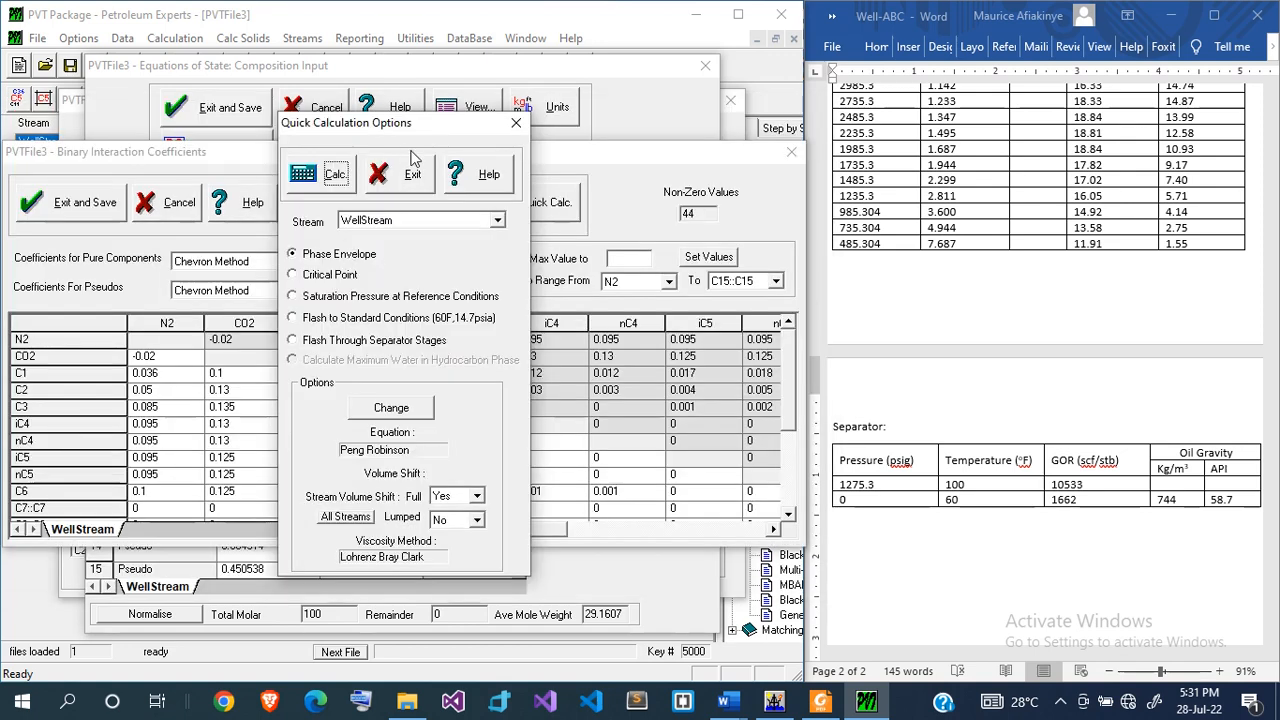
left_click(412, 172)
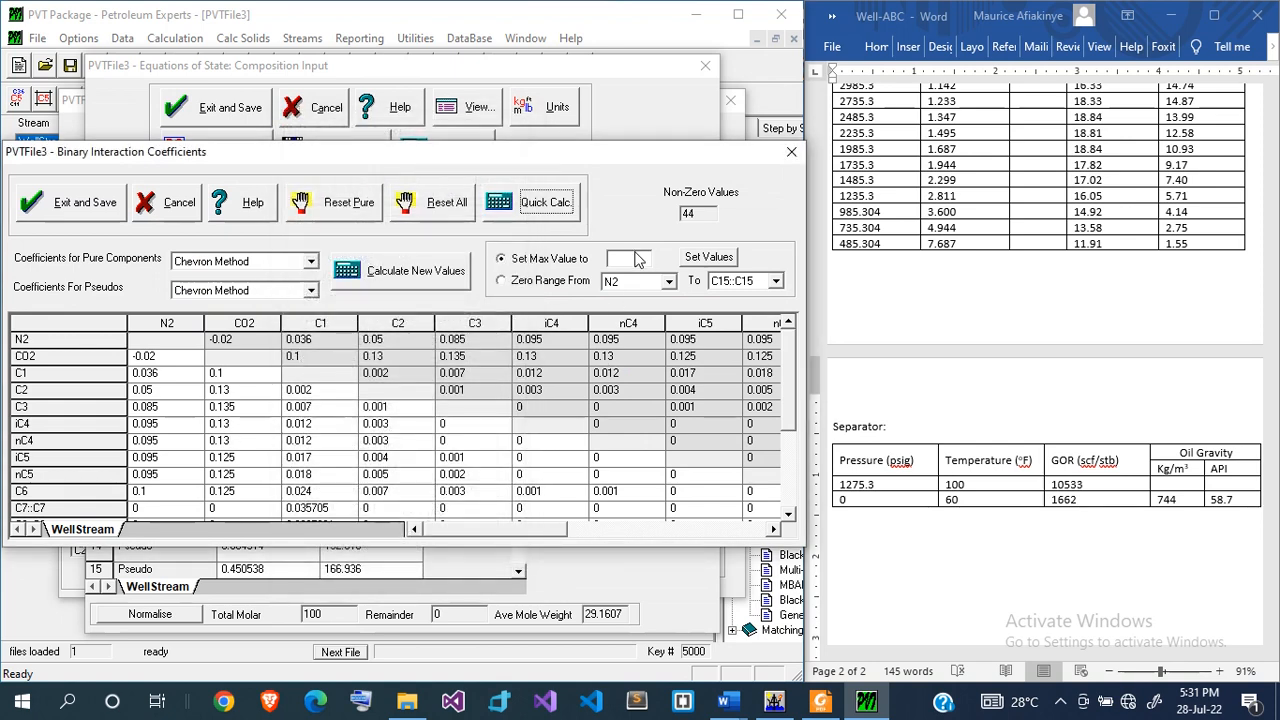
- Cap the binary interaction coefficients at a maximum value of 0.01 and recalculate the phase envelope, viewing its expanded plot
left_click(636, 255)
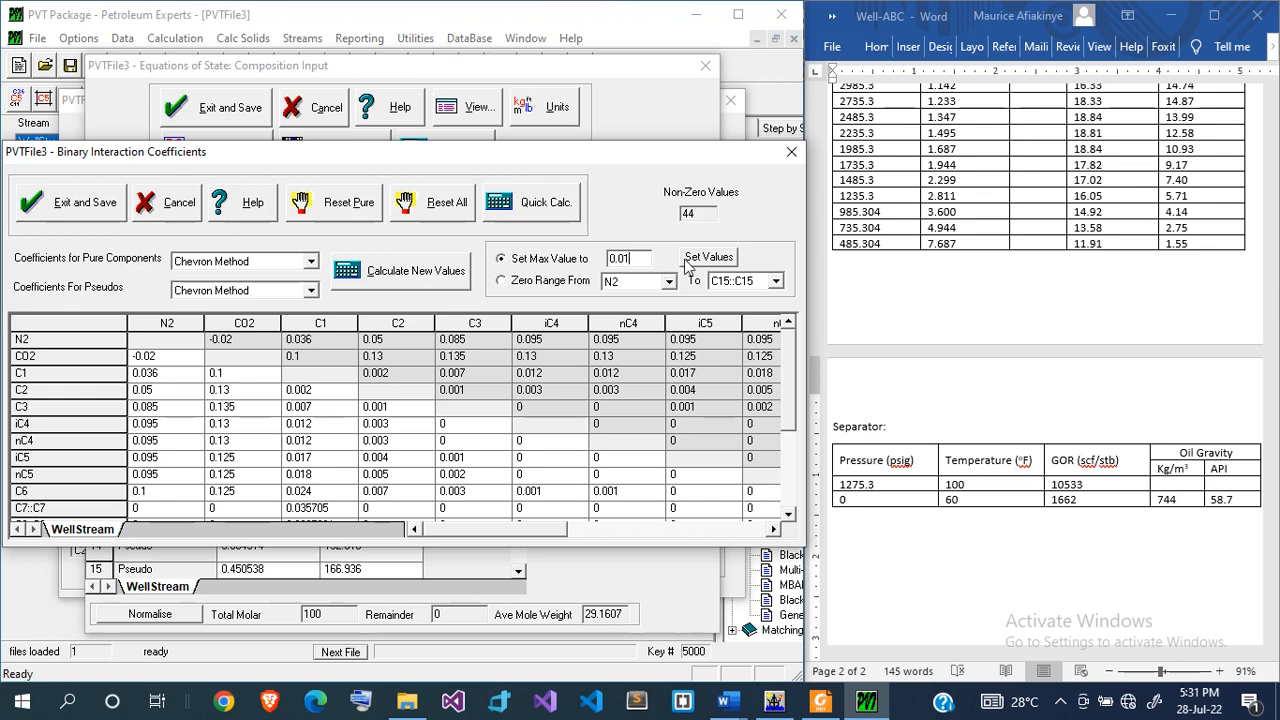
left_click(690, 259)
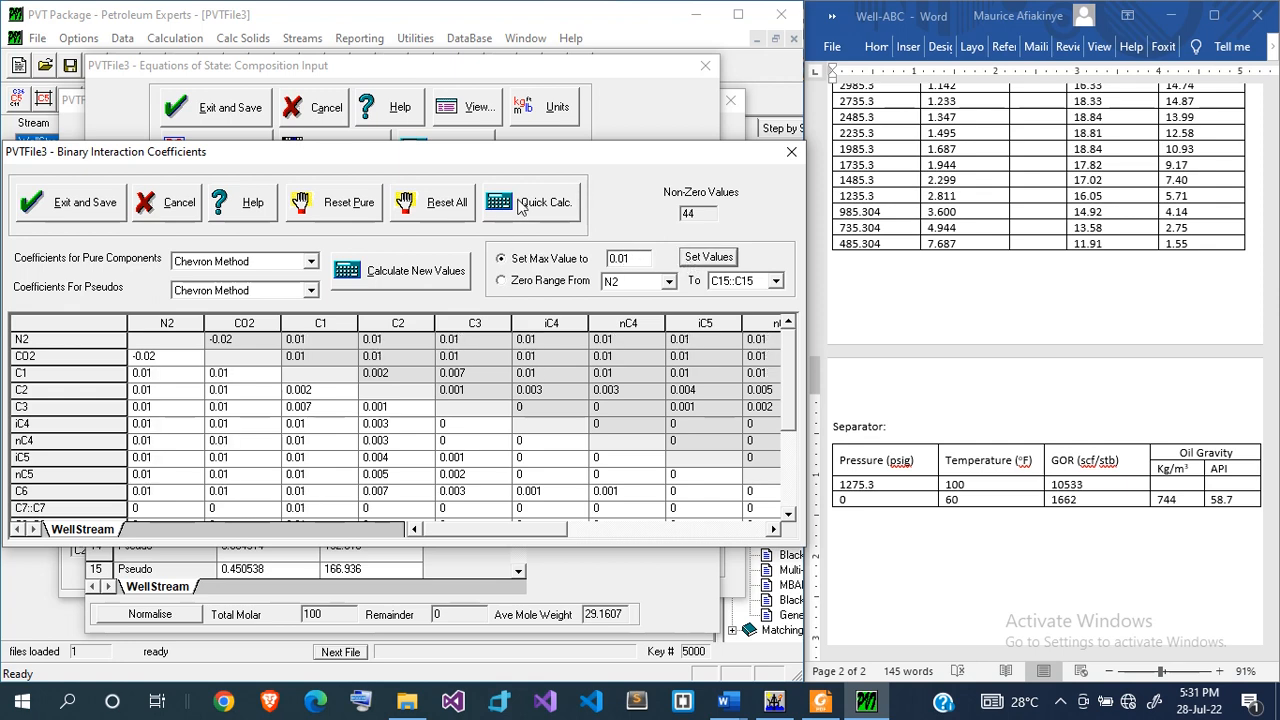
left_click(521, 204)
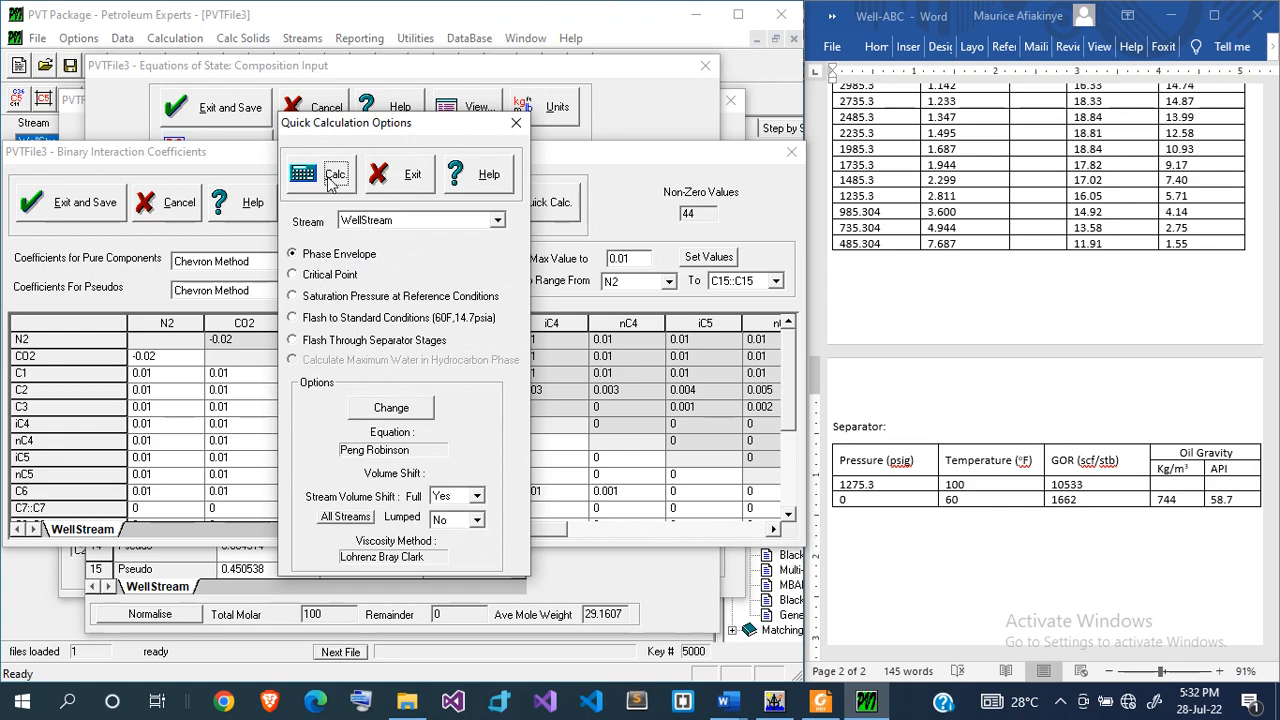
left_click(331, 178)
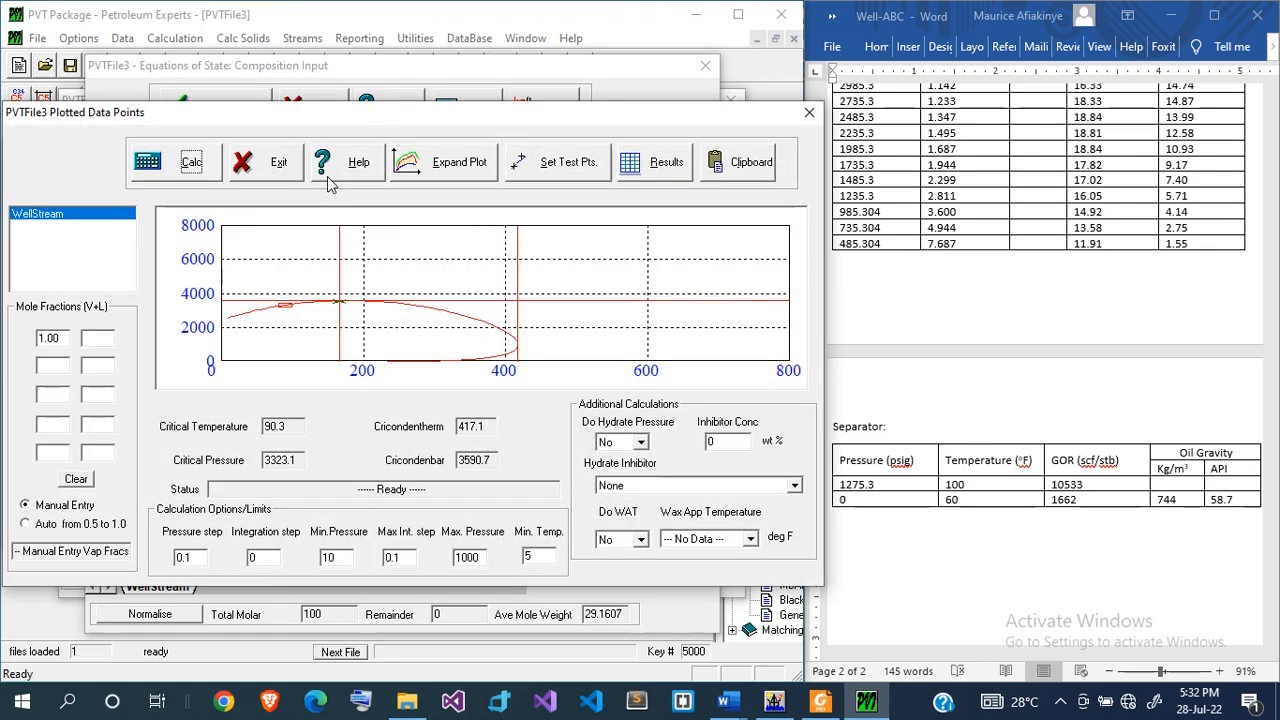
left_click(460, 163)
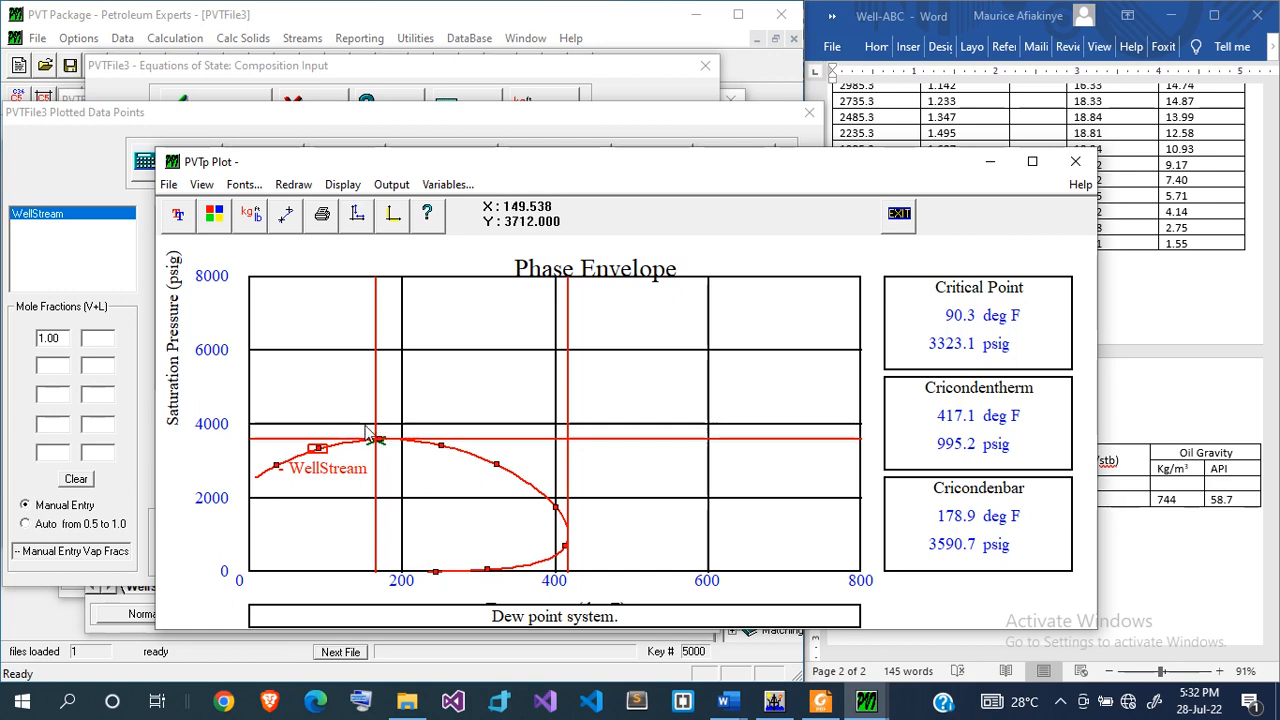
left_click(899, 213)
left_click(262, 176)
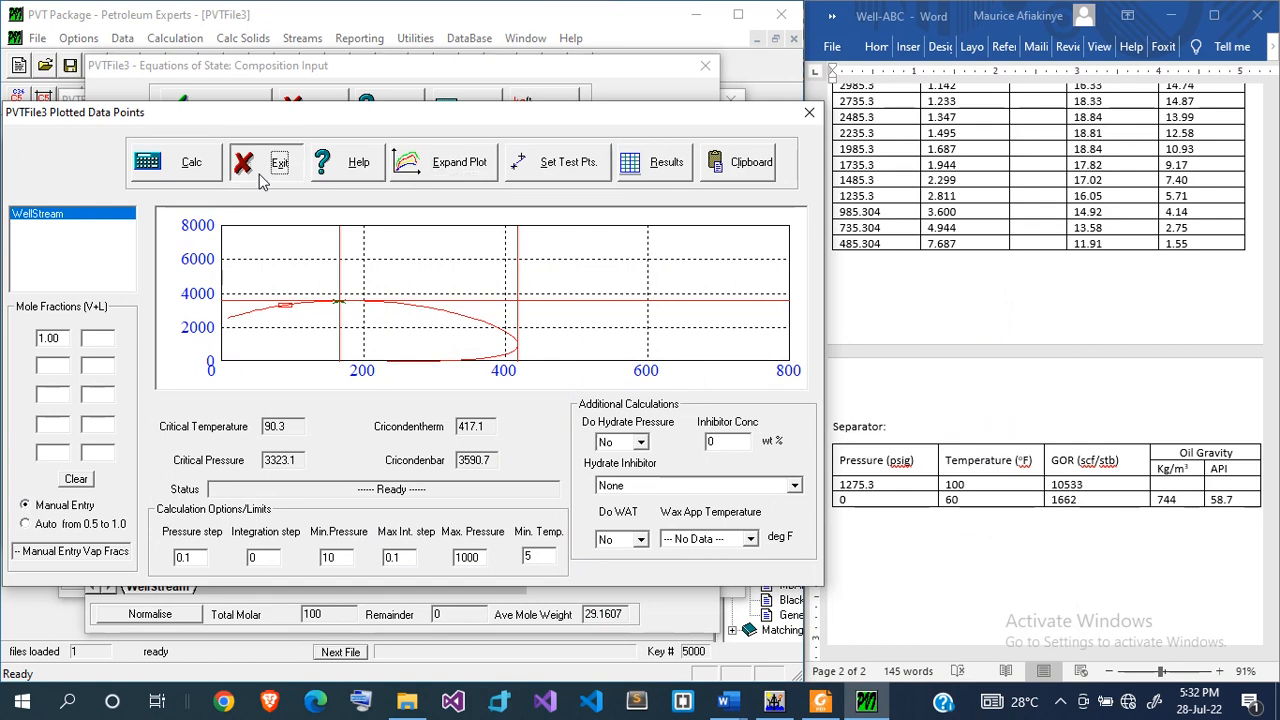
- Quick-calculate the saturation pressure at reference conditions with the capped interaction coefficients
left_click(333, 296)
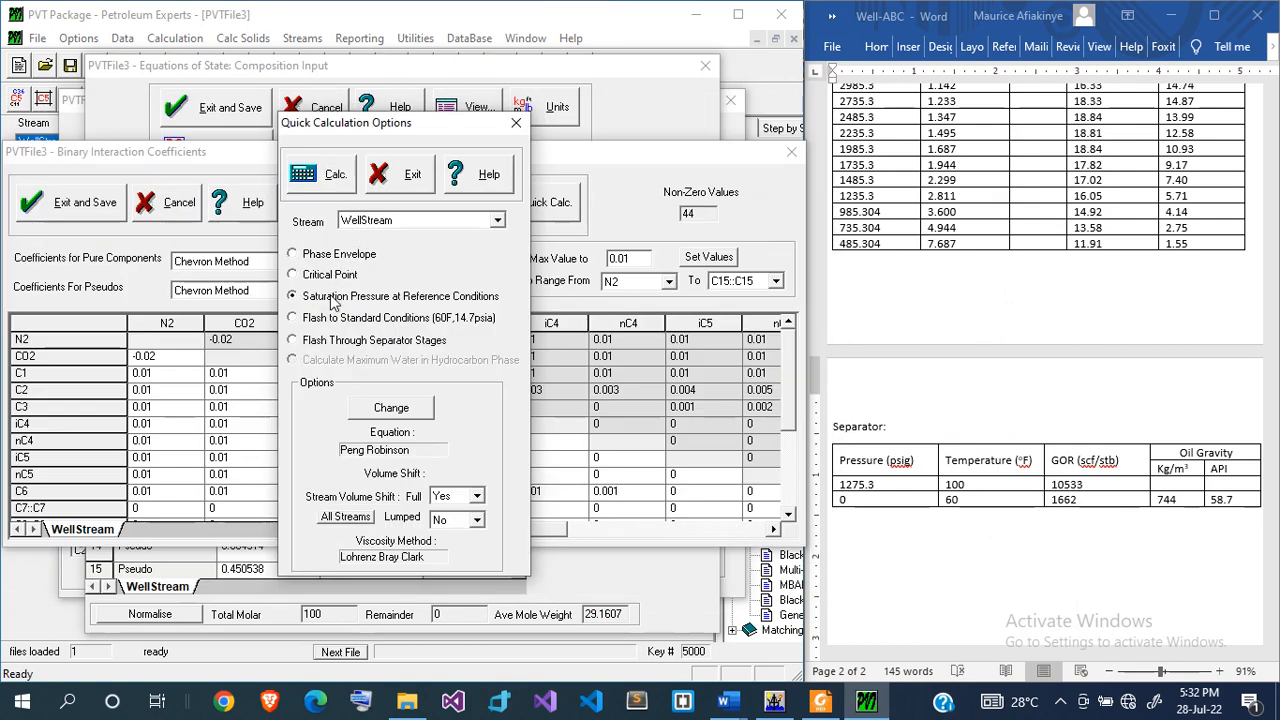
left_click(333, 186)
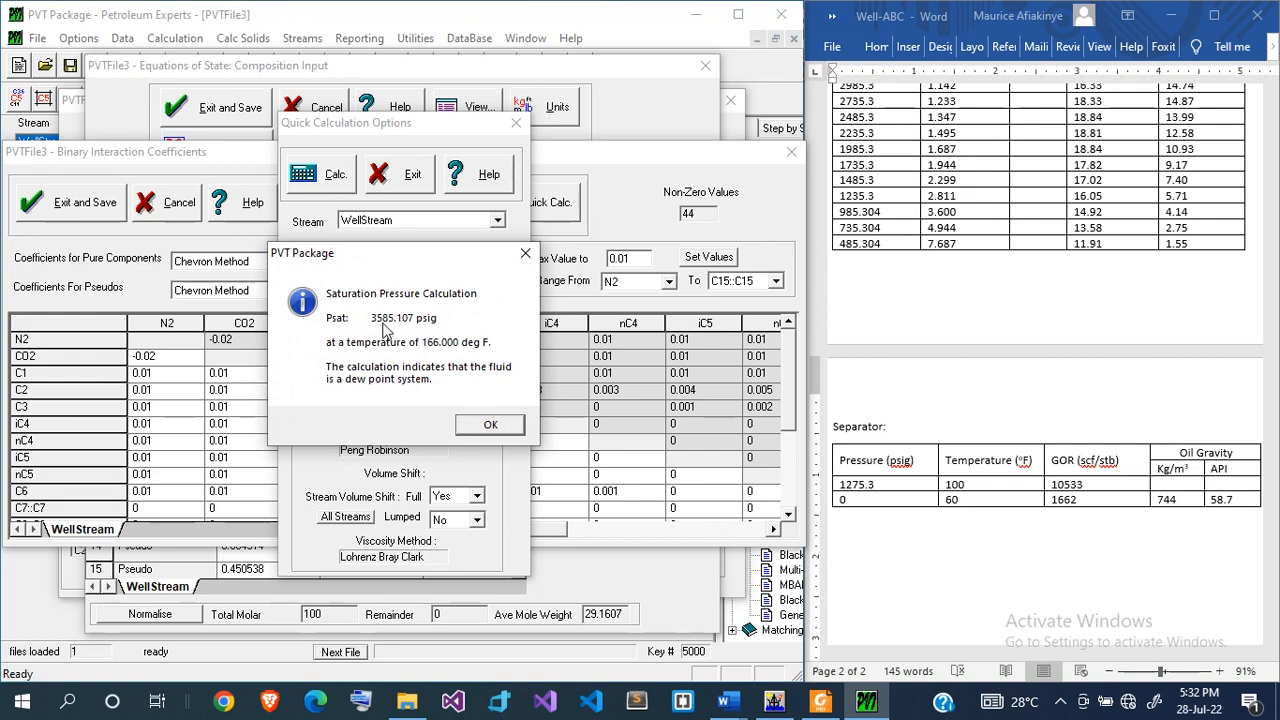
left_click(470, 428)
- Flash the WellStream through the separator stages at 100 deg F, 1275.3 psig and 60 deg F, 0 psig
left_click(348, 341)
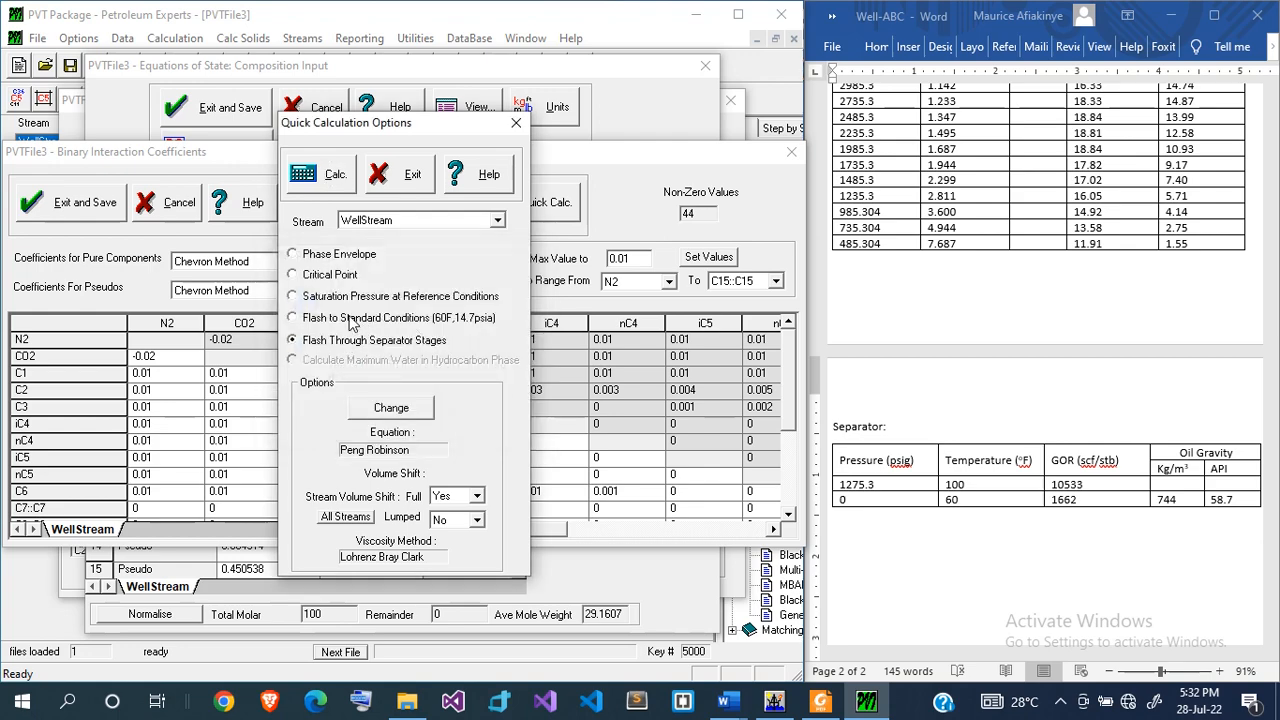
left_click(336, 174)
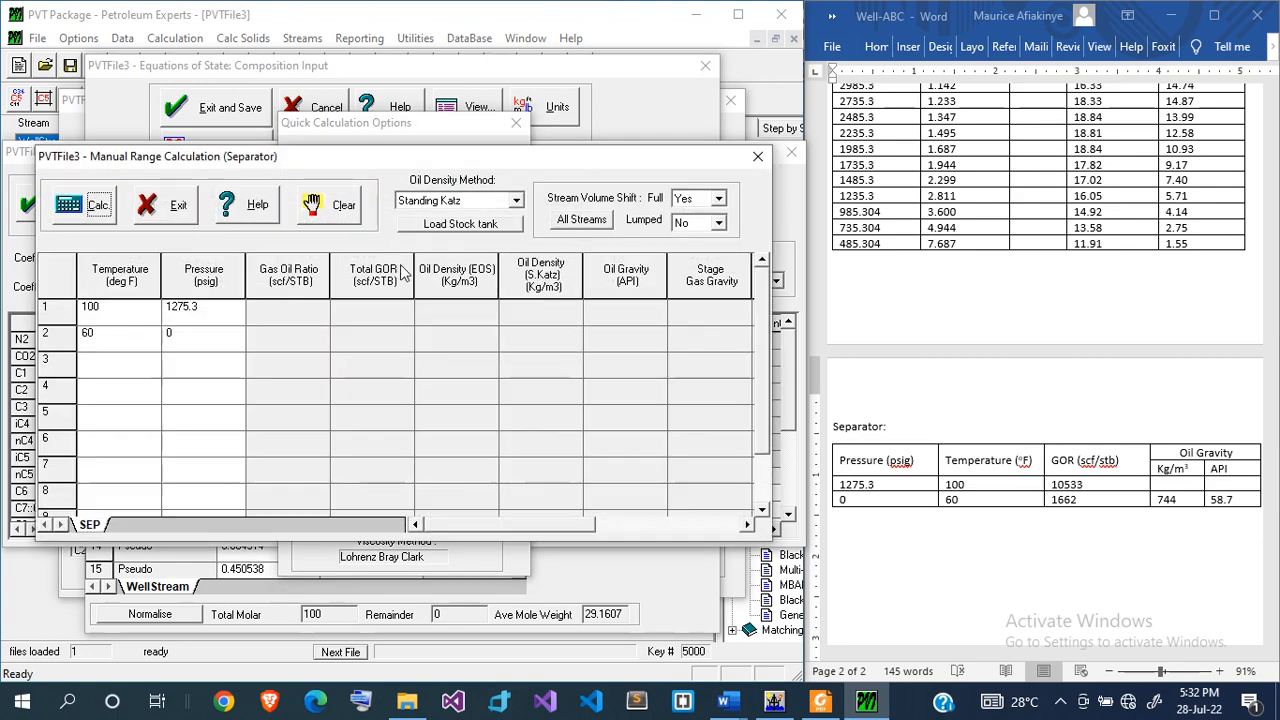
left_click(82, 203)
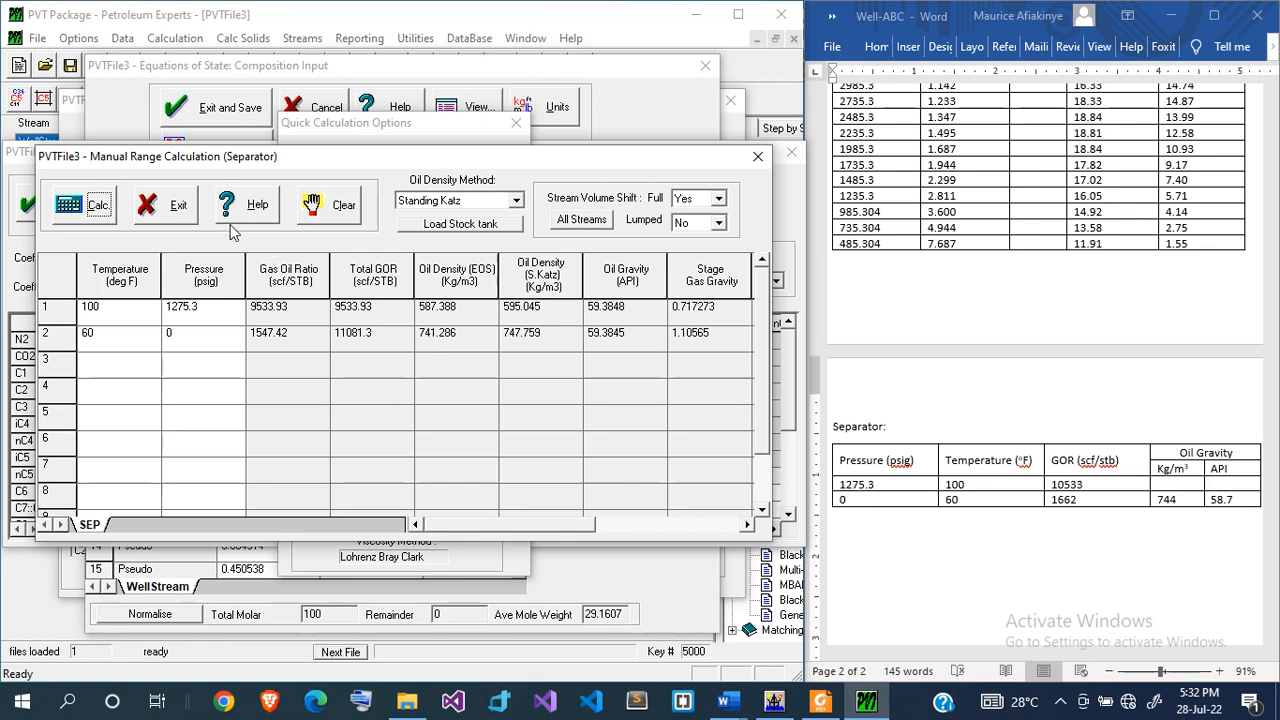
left_click(146, 210)
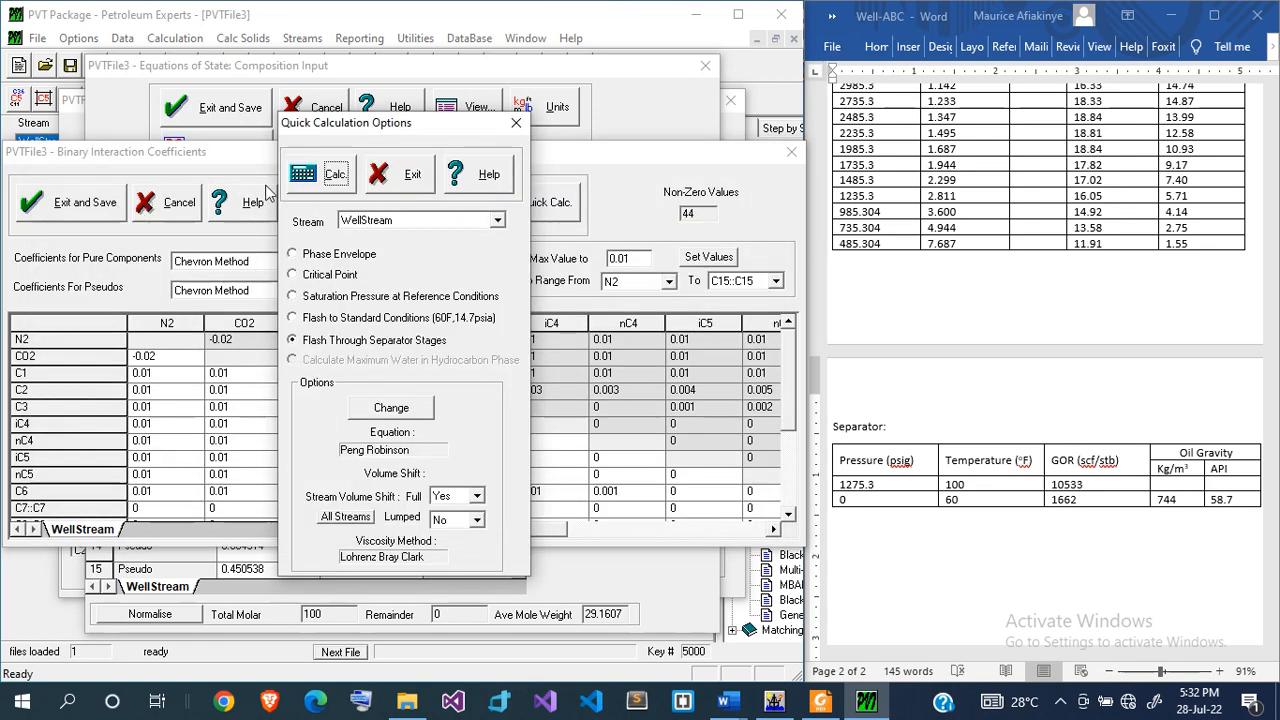
- Leave the quick calculations and save the binary interaction coefficients and the composition input
left_click(412, 178)
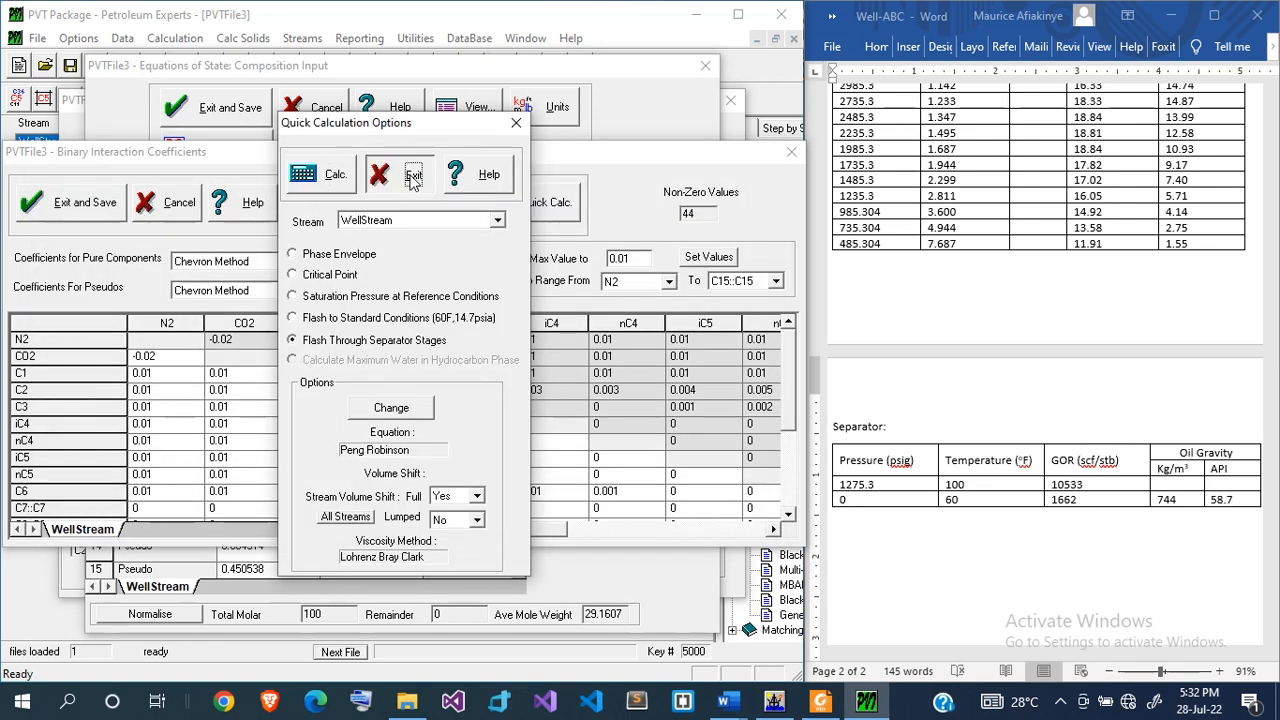
left_click(84, 203)
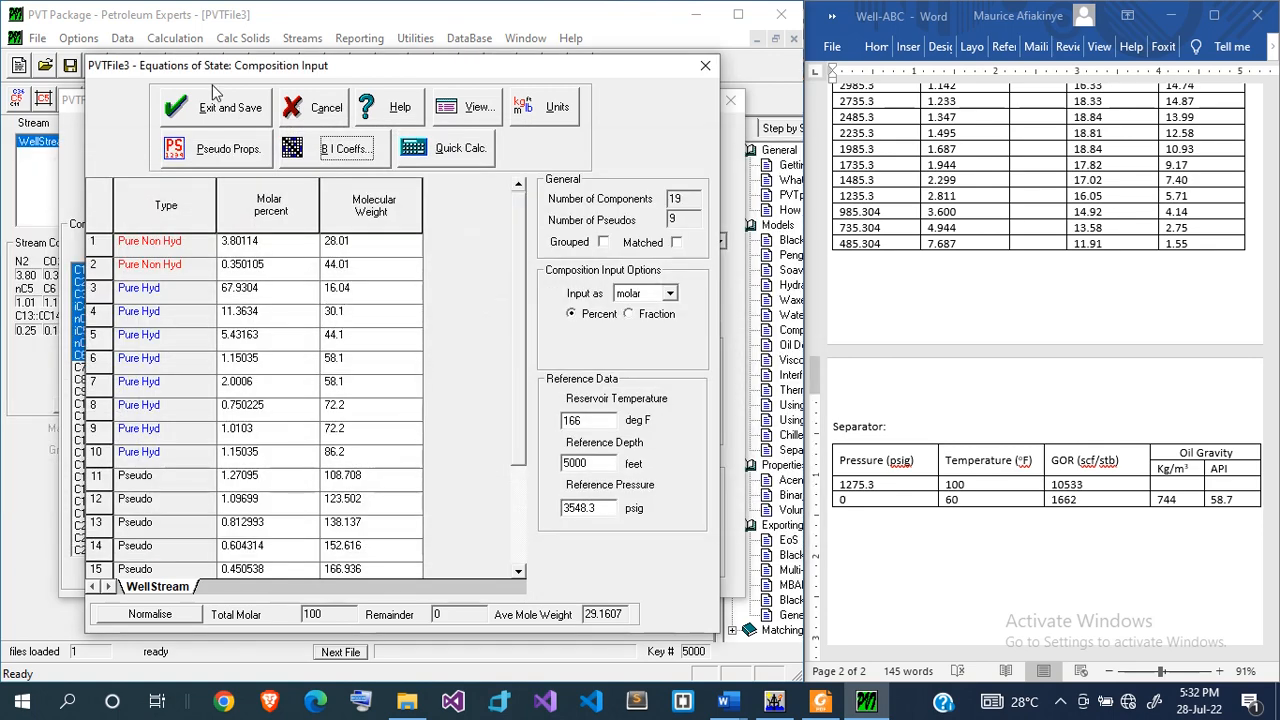
left_click(250, 114)
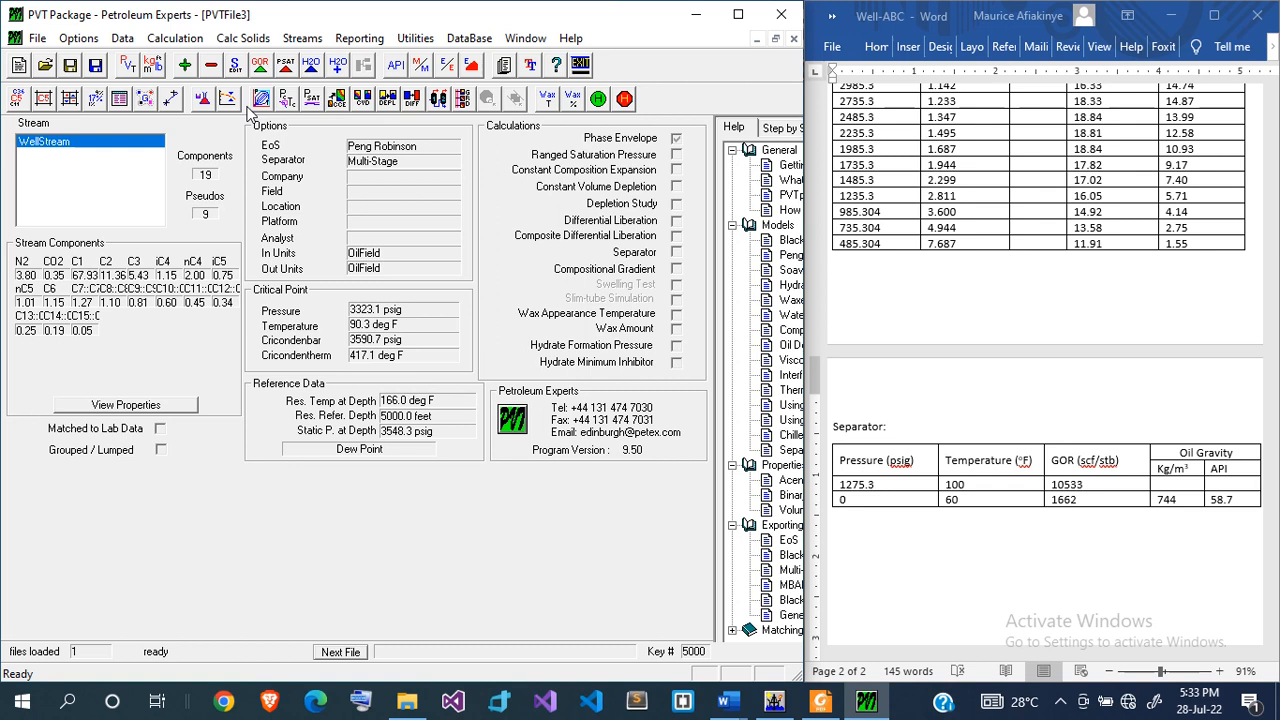
- Open the match data and enter a PSAT point of 166 deg F with a saturation pressure of 3548.3 psig
left_click(122, 38)
left_click(178, 280)
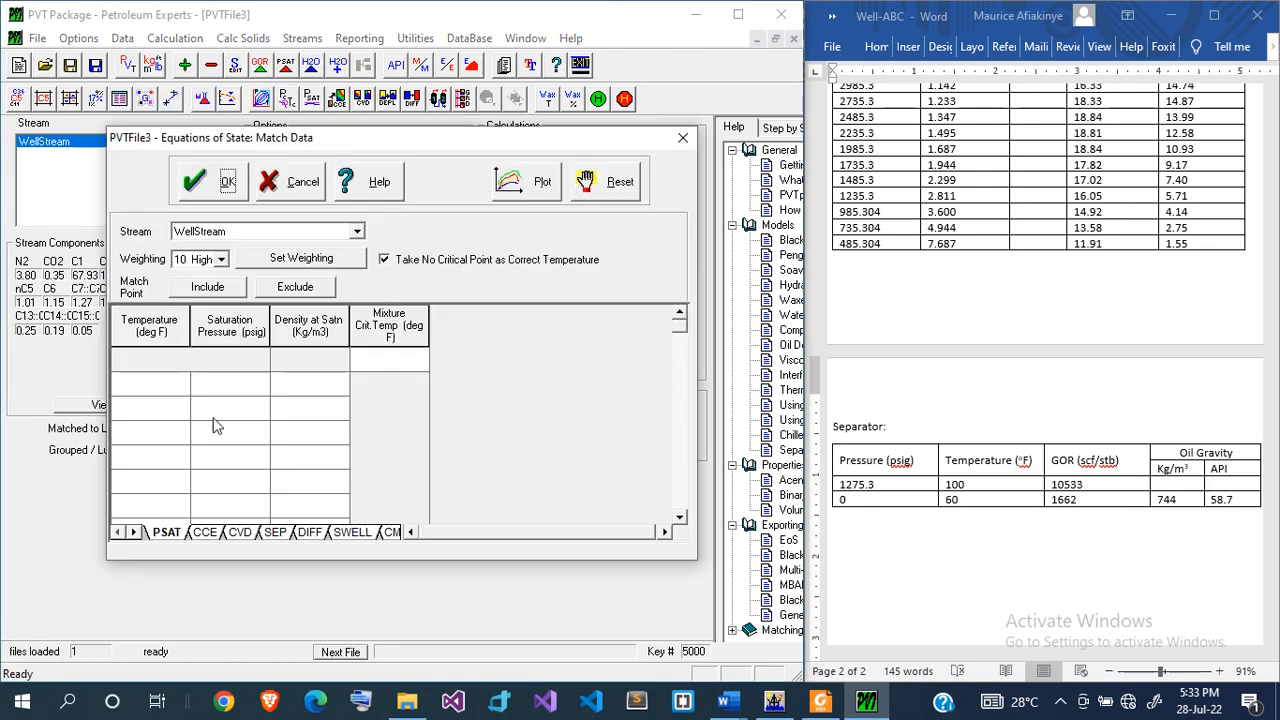
left_click(168, 376)
type("166")
key("Tab")
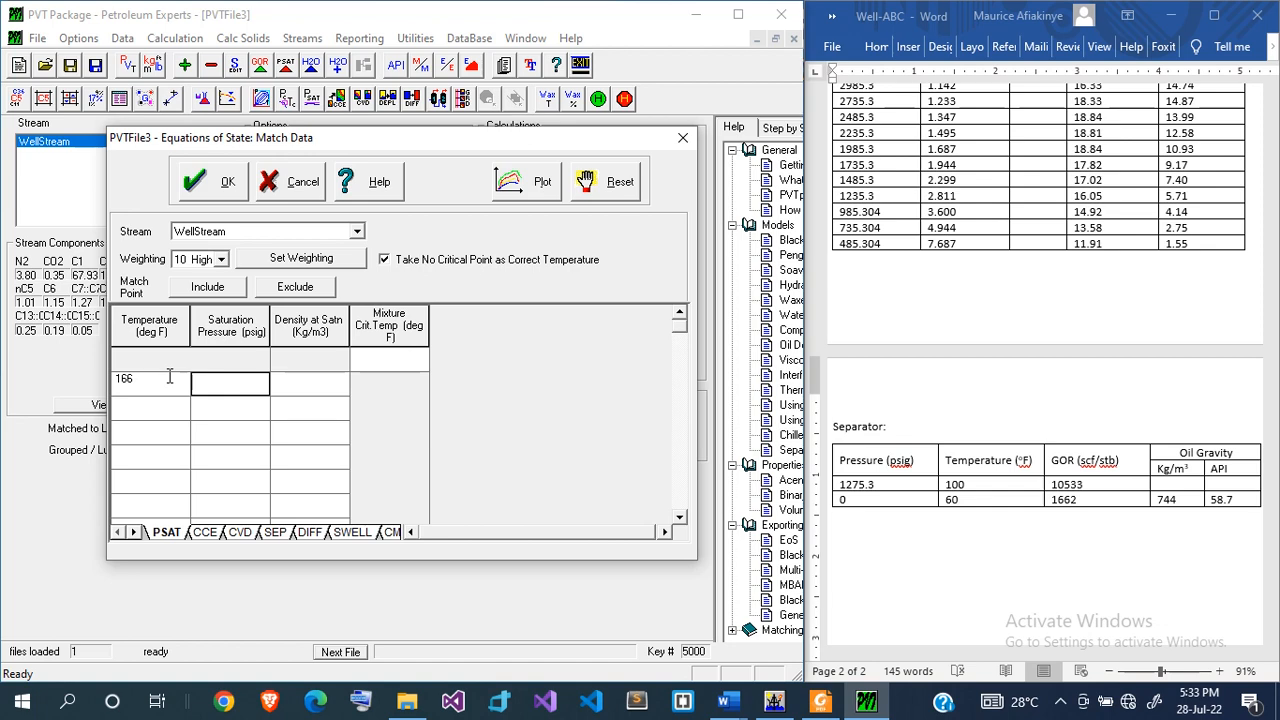
type("3548.3")
- Copy the pressure values of the CCE table in the Word report into the Pressure column of the CCE match data
left_click(202, 534)
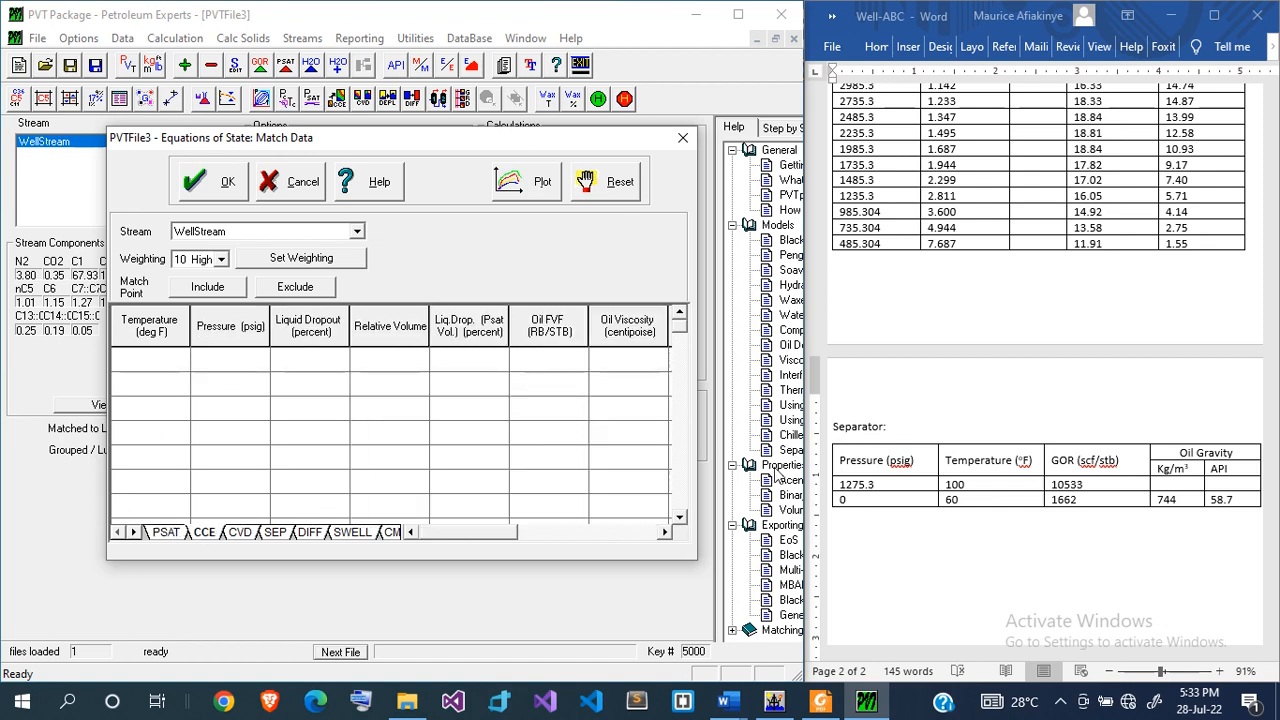
left_click(828, 510)
scroll(827, 520, "up", 2)
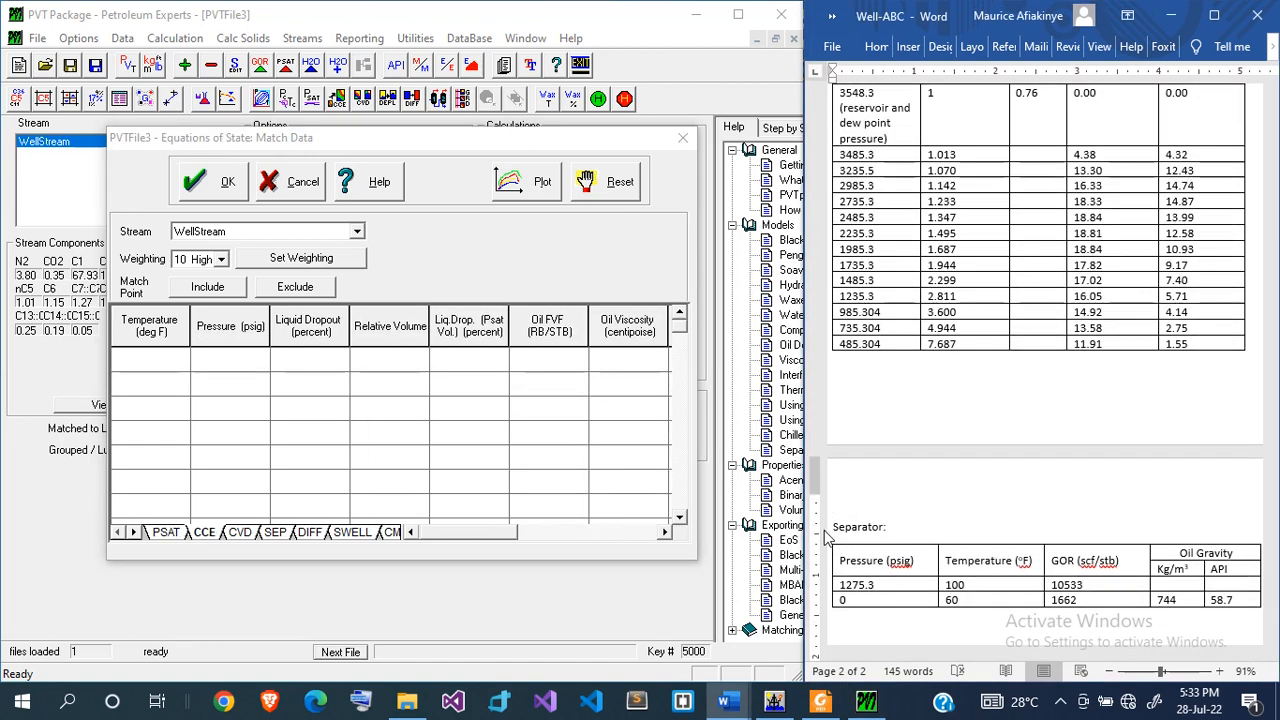
scroll(931, 403, "up", 3)
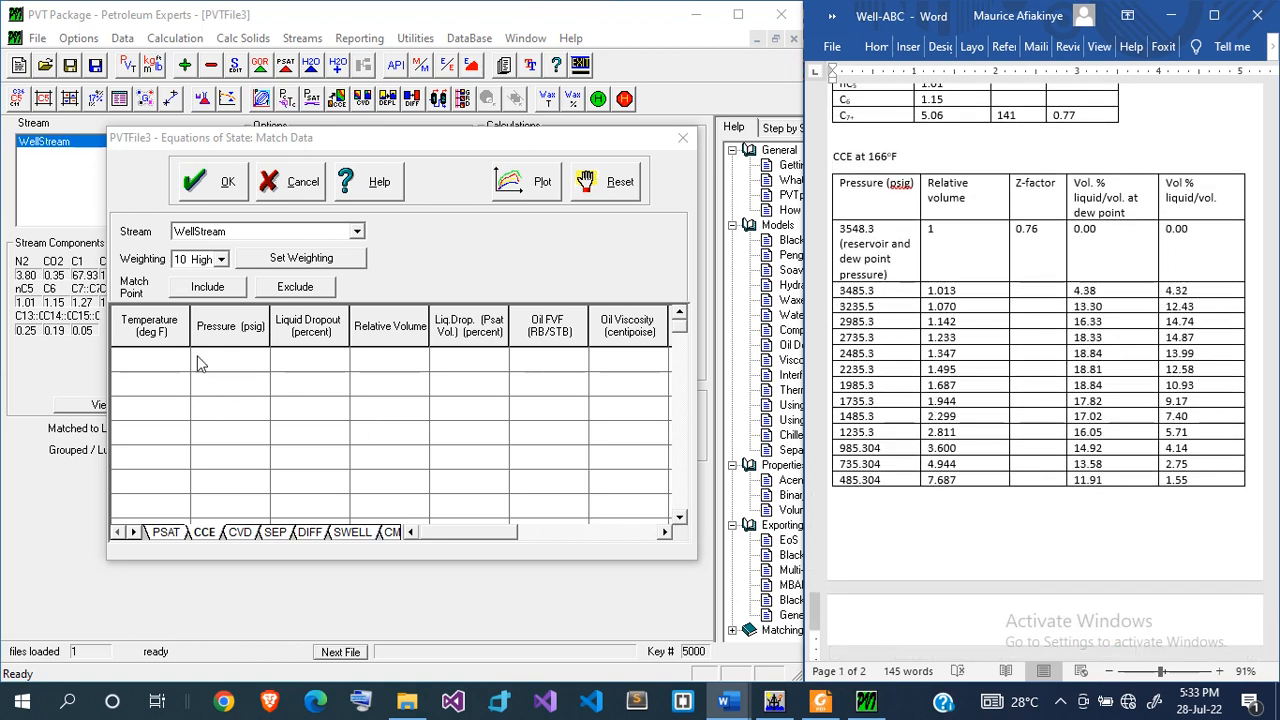
left_click(840, 230)
left_click_drag(842, 232, 908, 498)
key("ctrl+c")
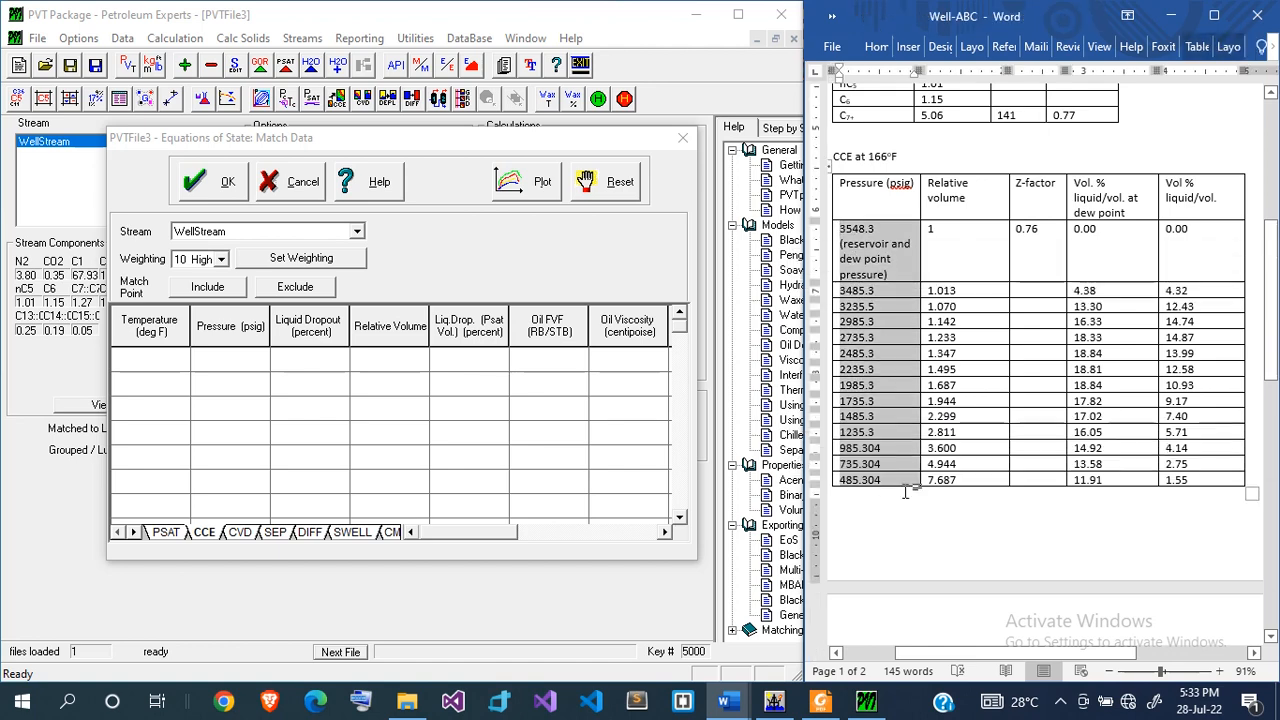
left_click(238, 364)
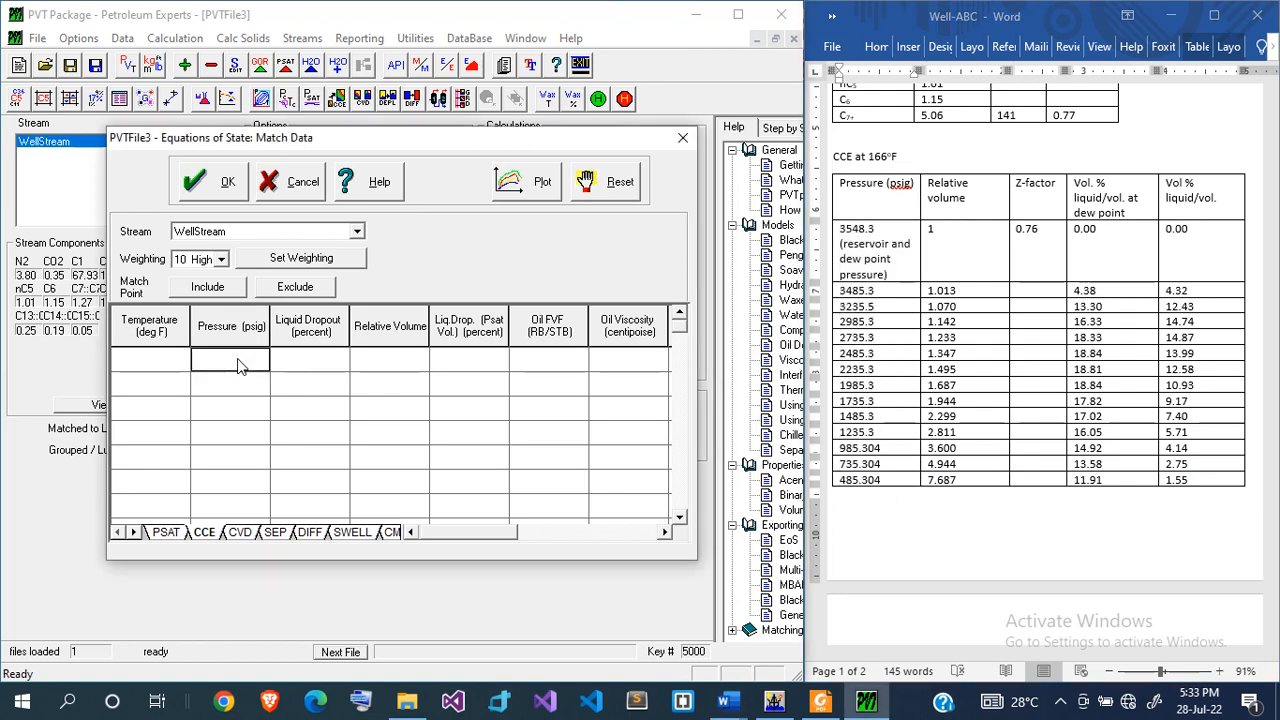
key("ctrl+v")
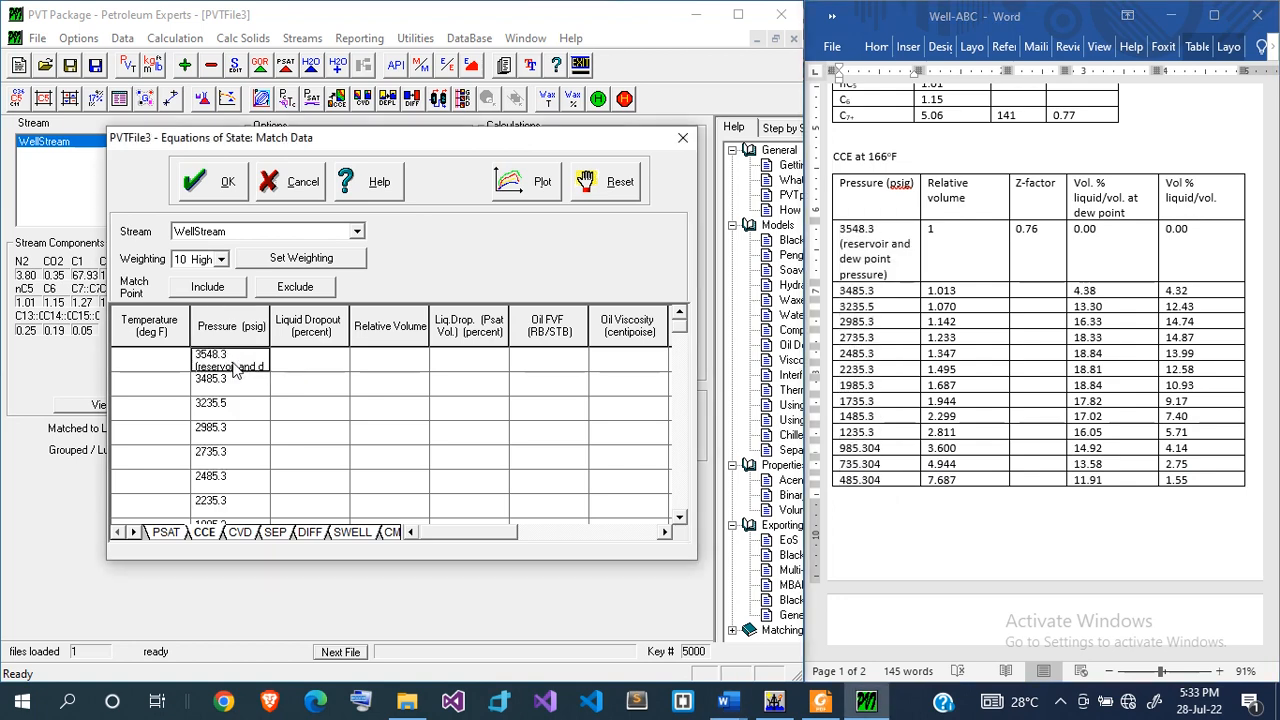
- Strip the pasted note from the first CCE pressure so only 3548.3 remains, and set that row's temperature to 166 deg F
key("Delete")
key("Delete")
key("Delete")
key("Delete")
key("Delete")
key("Delete")
key("Delete")
key("Delete")
key("Delete")
key("Delete")
key("Delete")
key("Delete")
key("Delete")
key("Delete")
key("Delete")
key("Delete")
key("Delete")
key("Delete")
key("Delete")
key("Delete")
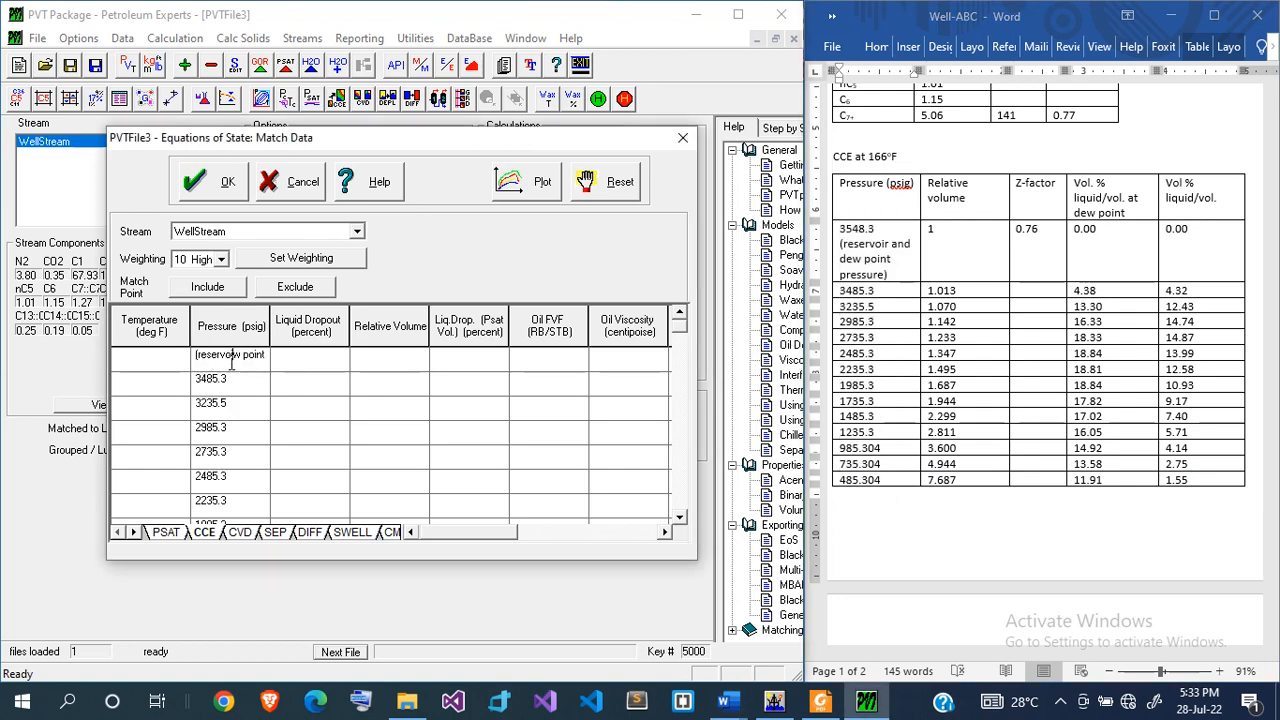
key("BackSpace")
key("BackSpace")
key("BackSpace")
key("BackSpace")
key("BackSpace")
key("BackSpace")
key("BackSpace")
key("BackSpace")
key("BackSpace")
key("BackSpace")
key("Tab")
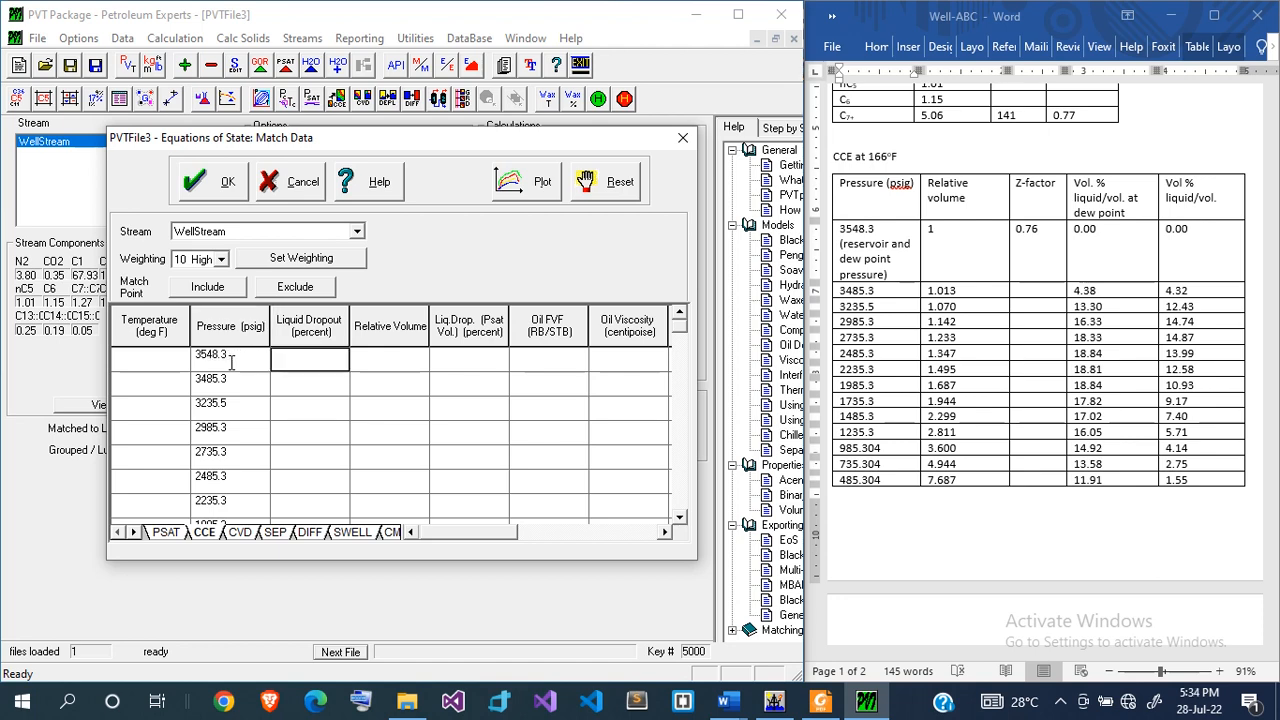
left_click(174, 372)
type("166")
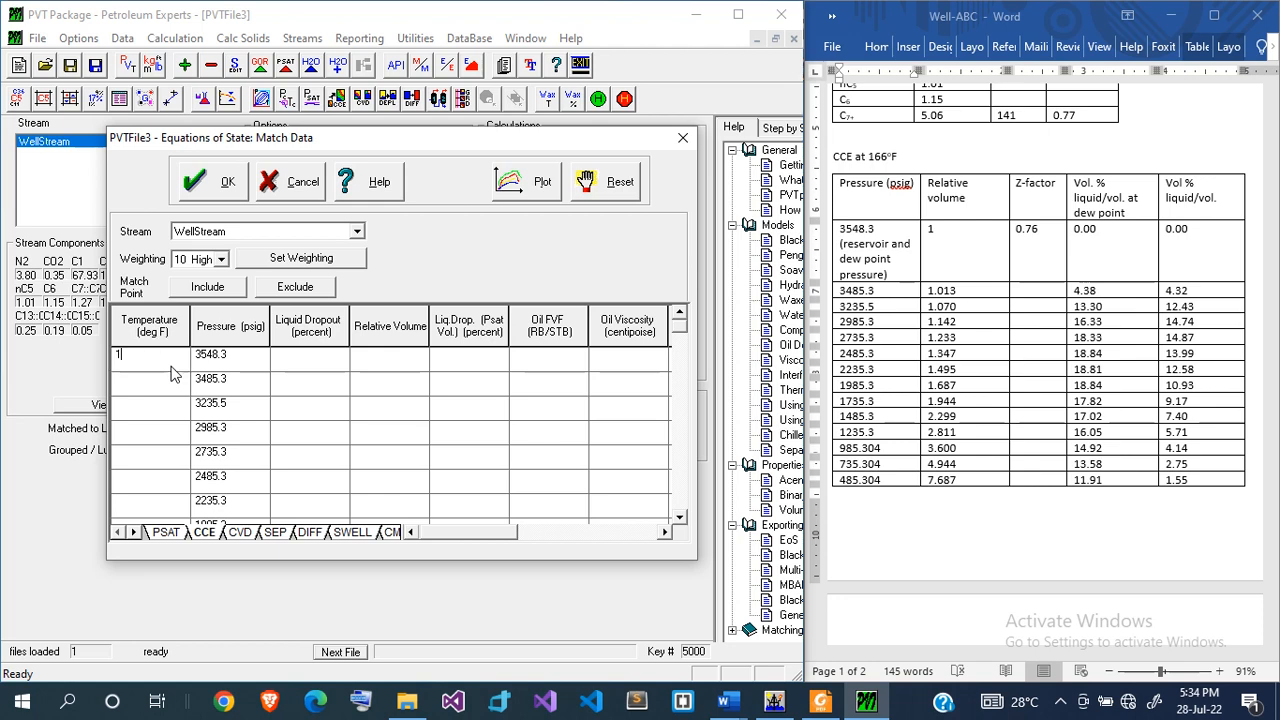
- Copy the Vol % liquid/vol. values of the report's CCE table into the Liquid Dropout column of the CCE match data
left_click(309, 362)
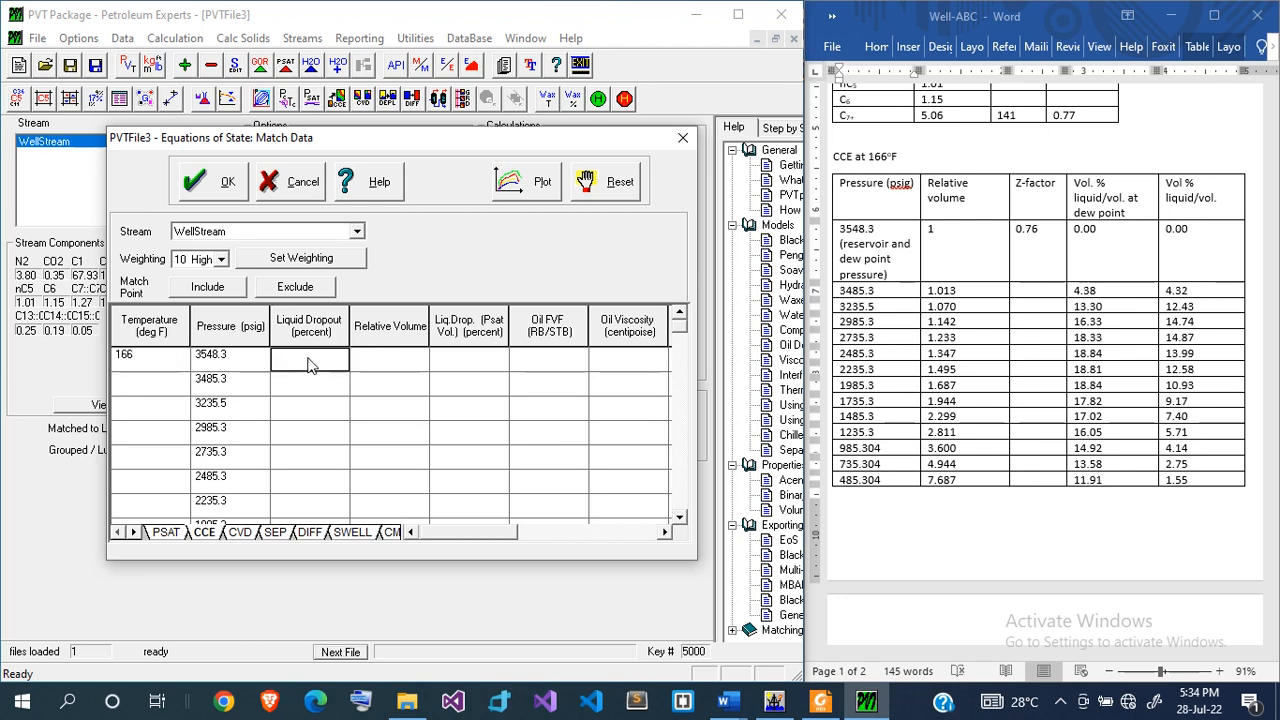
left_click(1169, 187)
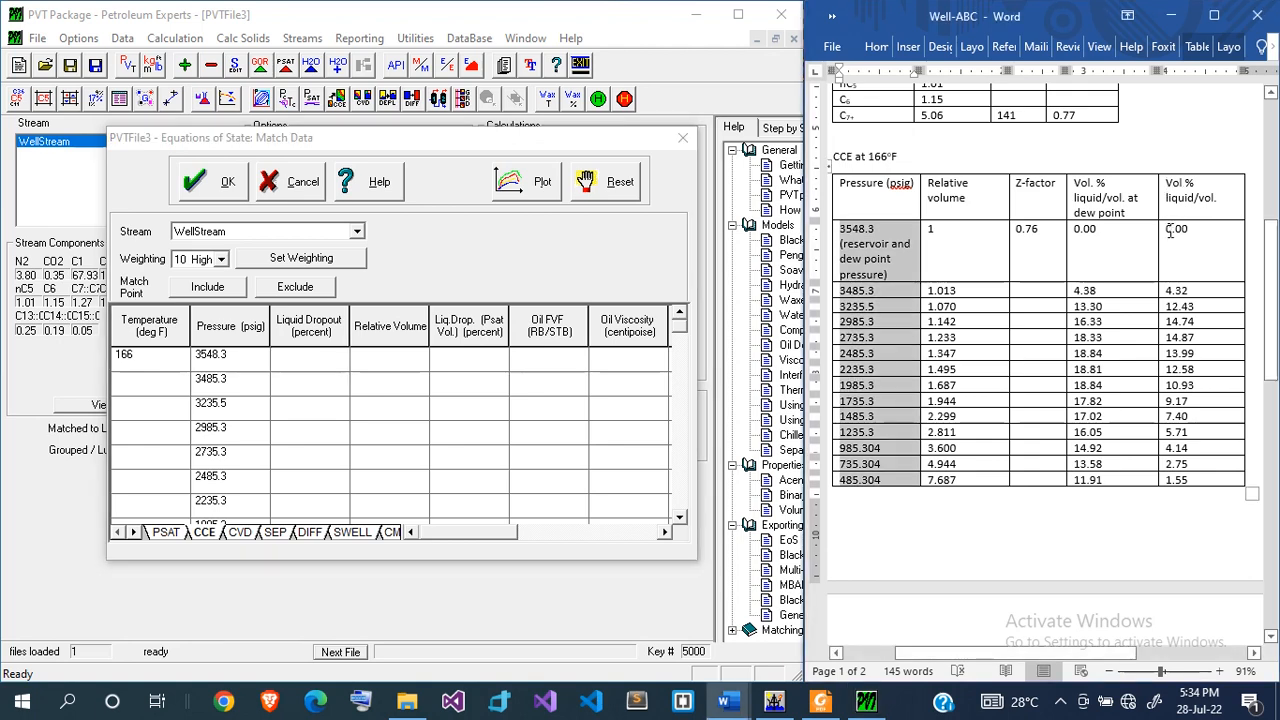
left_click_drag(1163, 232, 1217, 481)
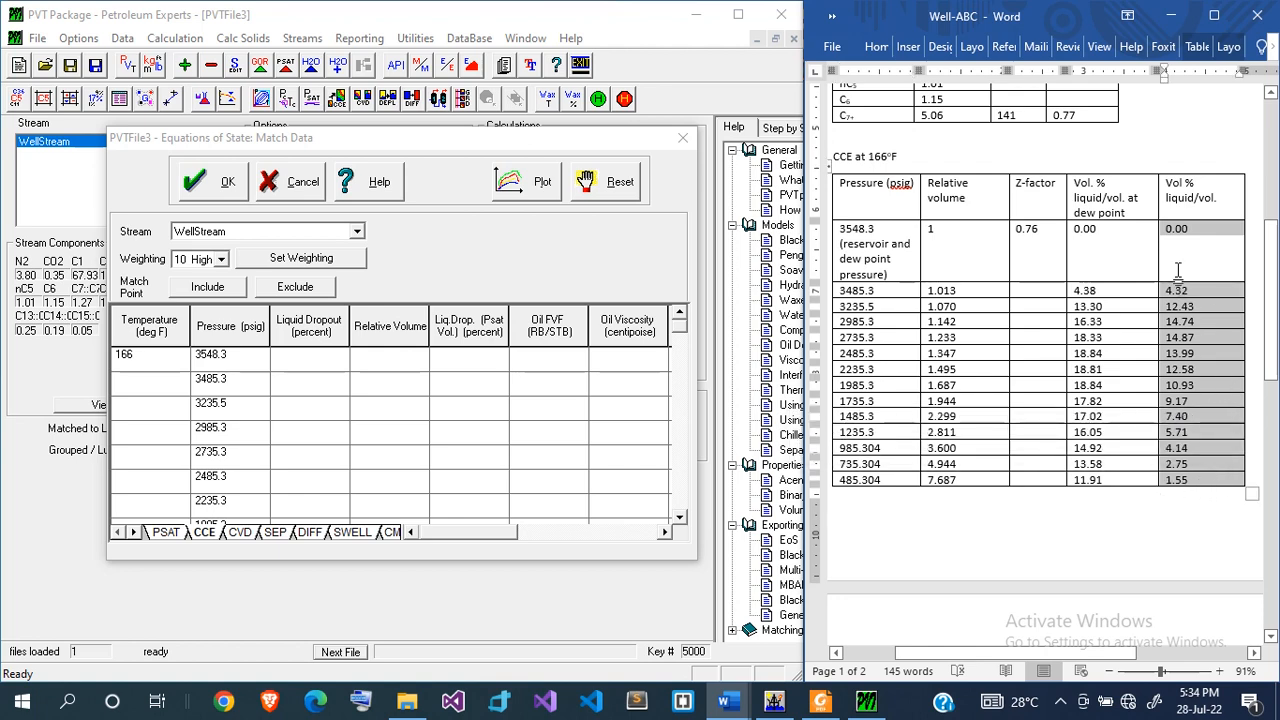
left_click(323, 366)
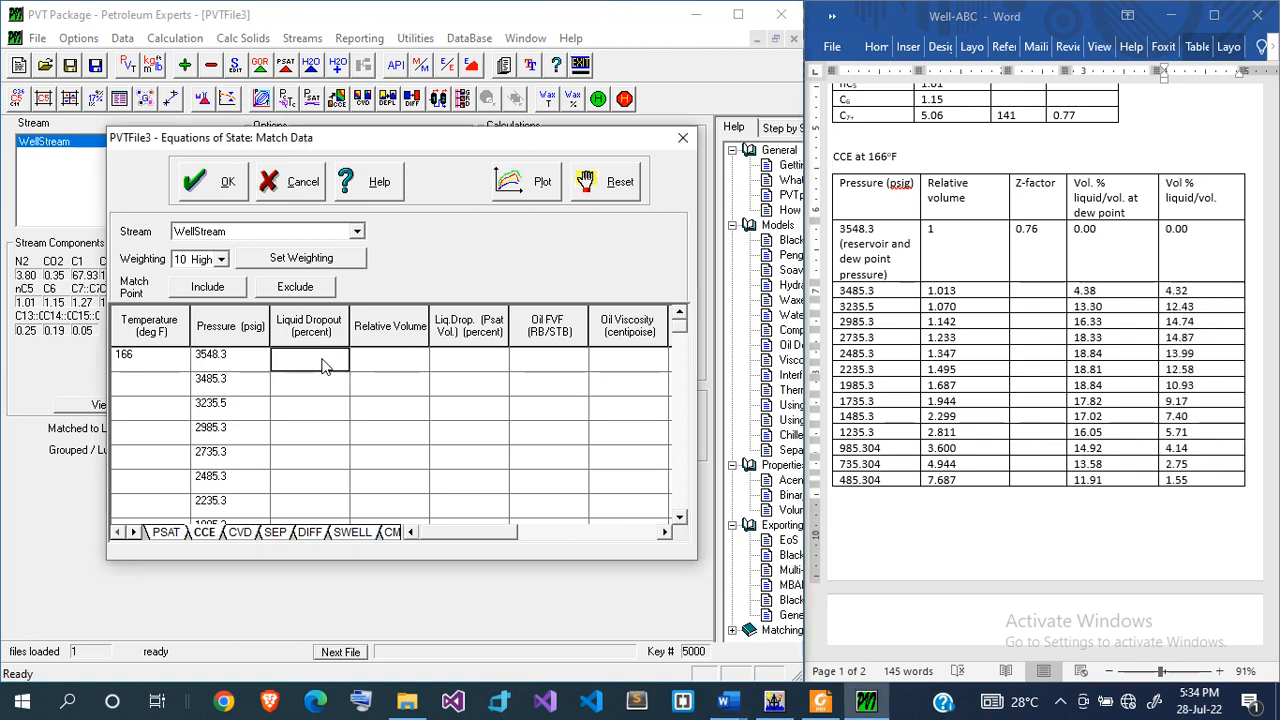
key("ctrl+v")
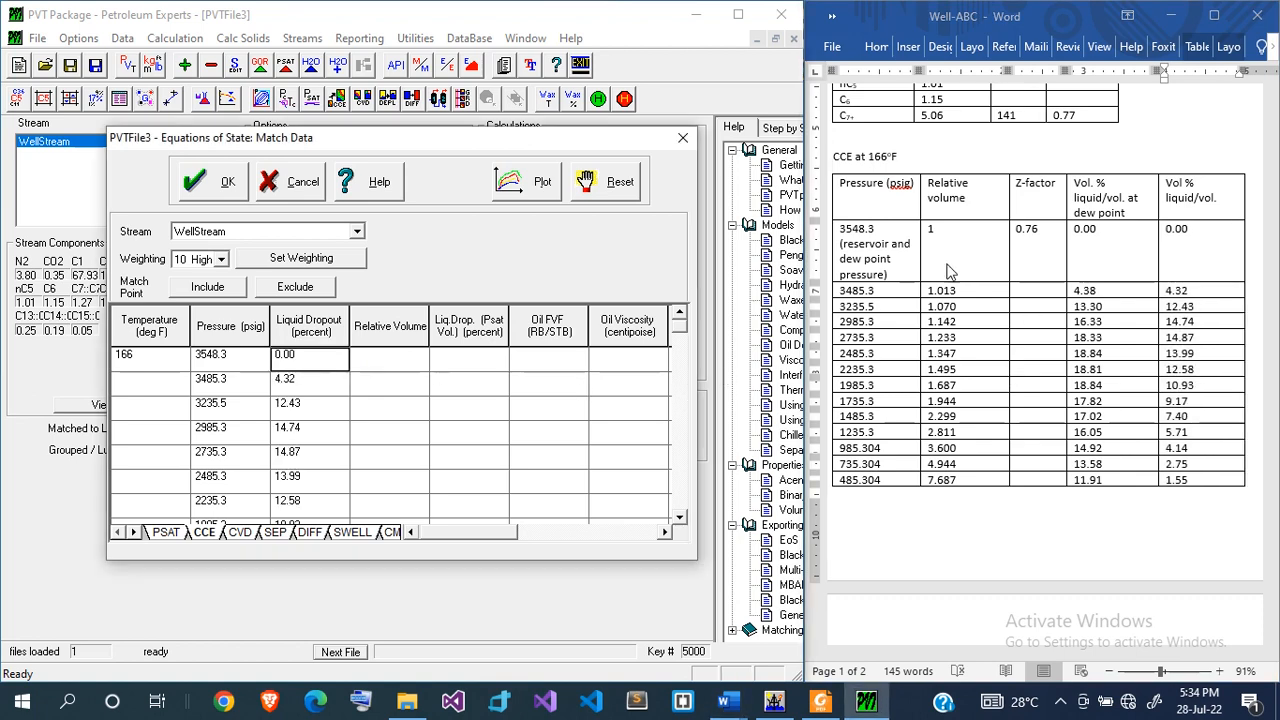
- Copy the relative volume values of the report's CCE table into the Relative Volume column of the CCE match data
left_click(929, 232)
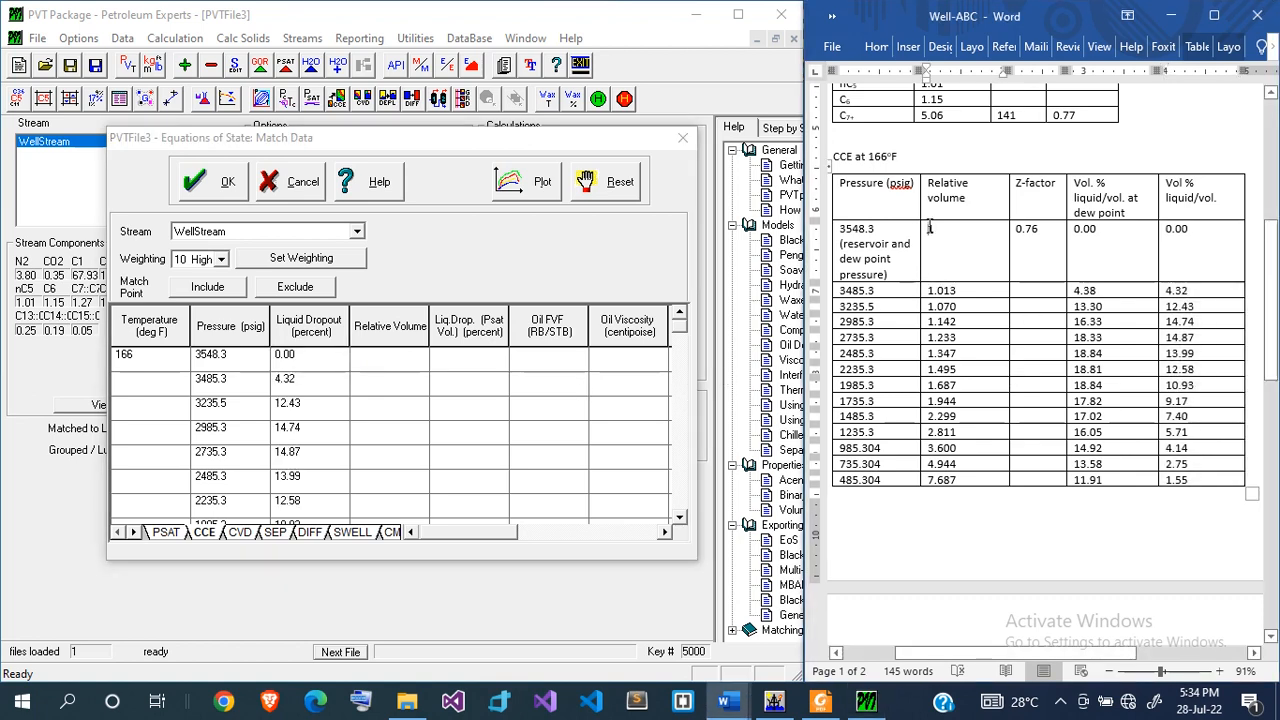
left_click_drag(968, 321, 988, 490)
key("ctrl+c")
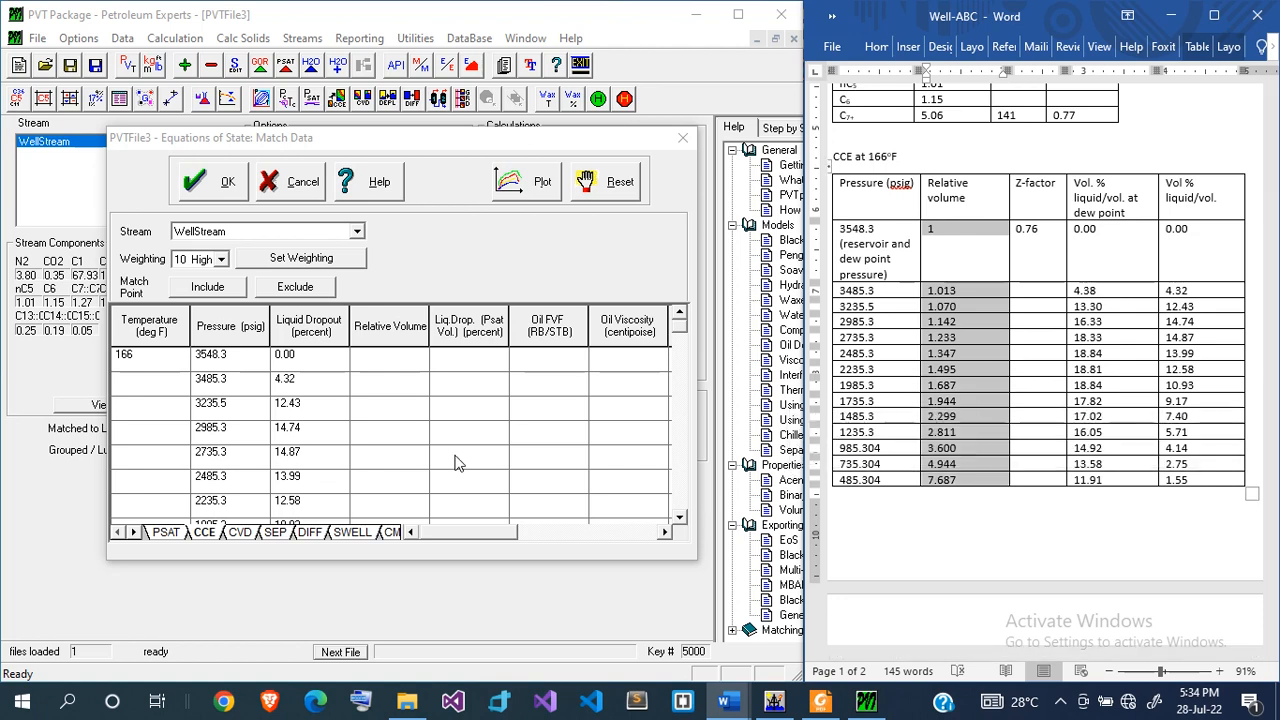
left_click(420, 362)
key("ctrl+v")
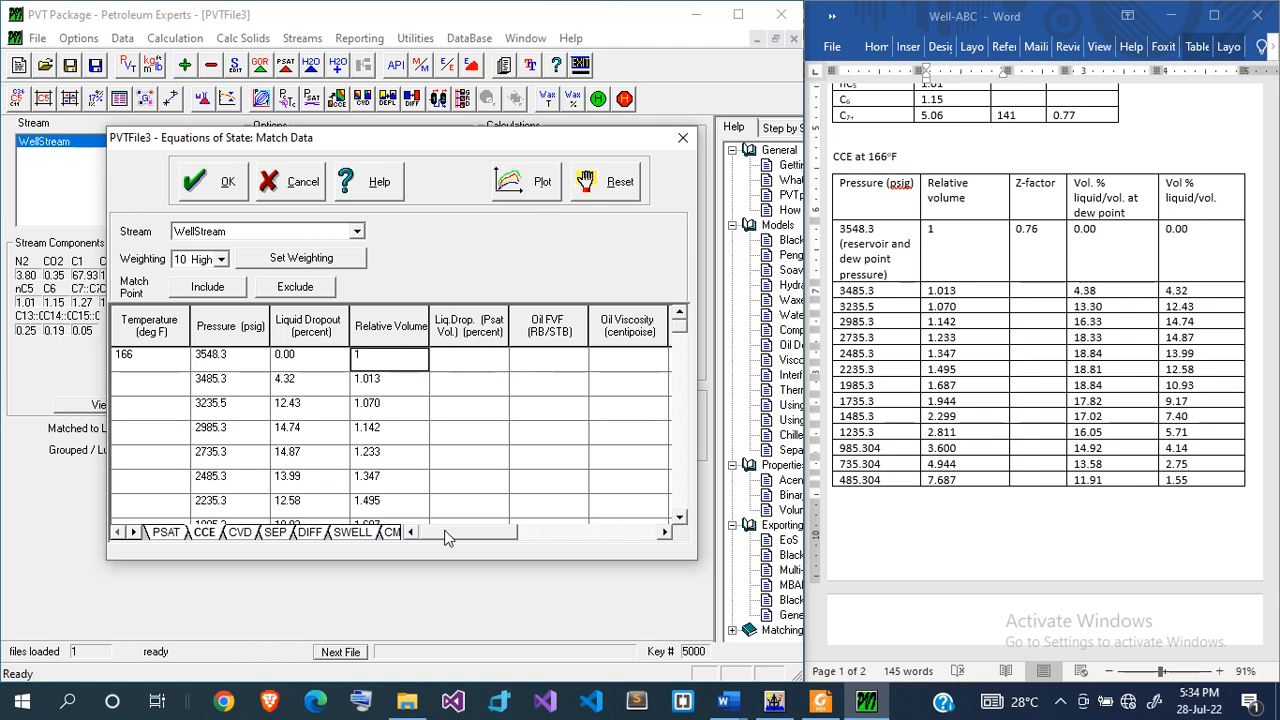
- Set the vapour Z factor of the 3548.3 psig row in the CCE match data to 0.76
left_click_drag(444, 533, 488, 537)
left_click(607, 382)
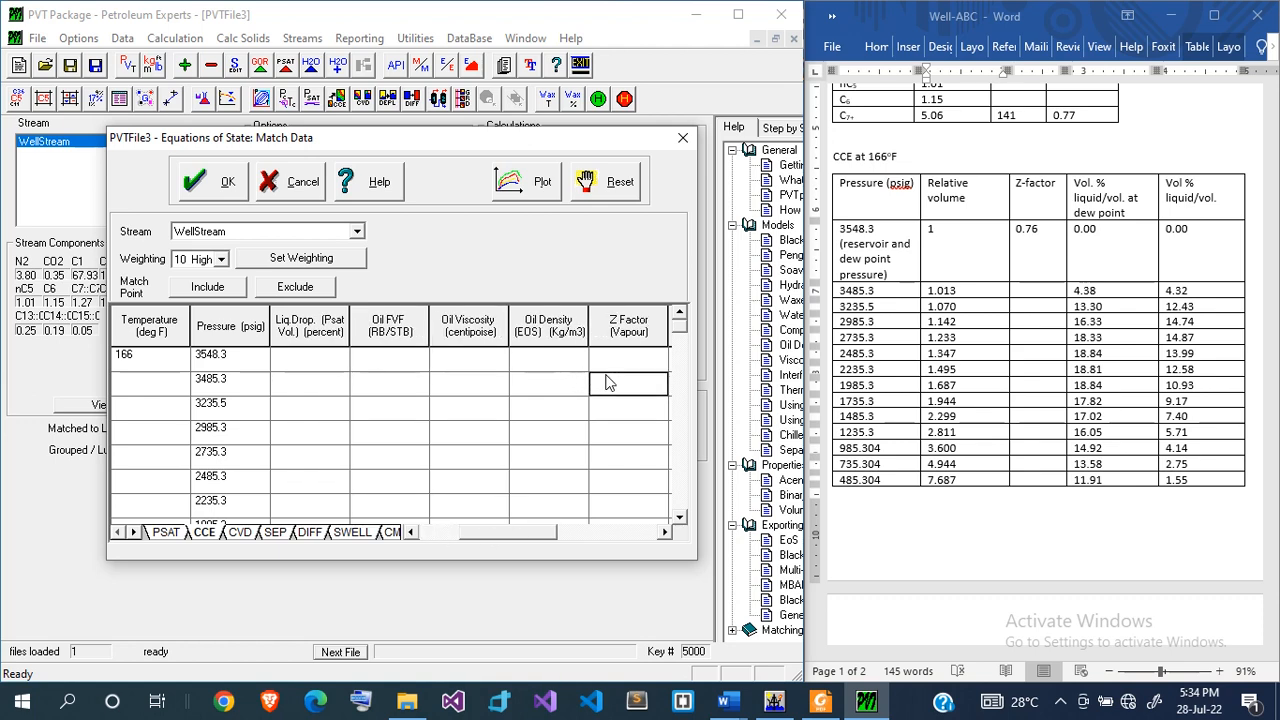
left_click(625, 362)
type("0.76")
- Enter temperatures of 100 and 60 deg F for the two stages in the separator match data
left_click(245, 534)
left_click(279, 536)
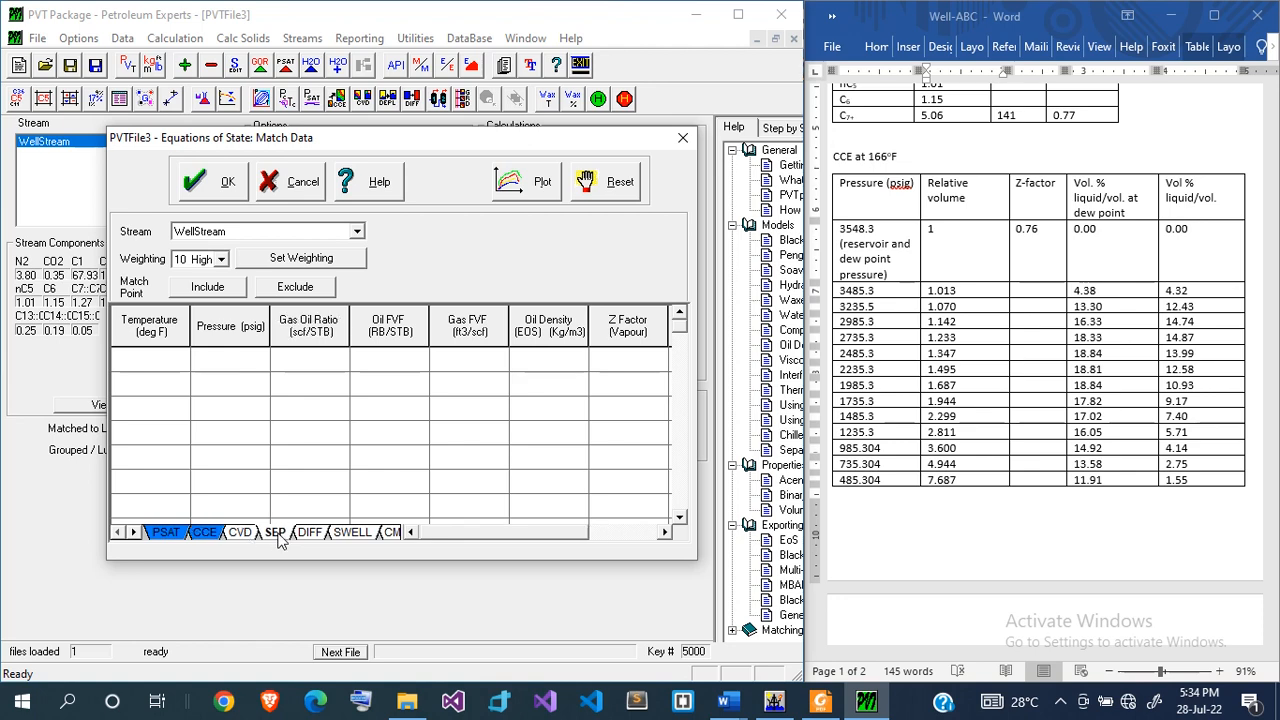
left_click(170, 360)
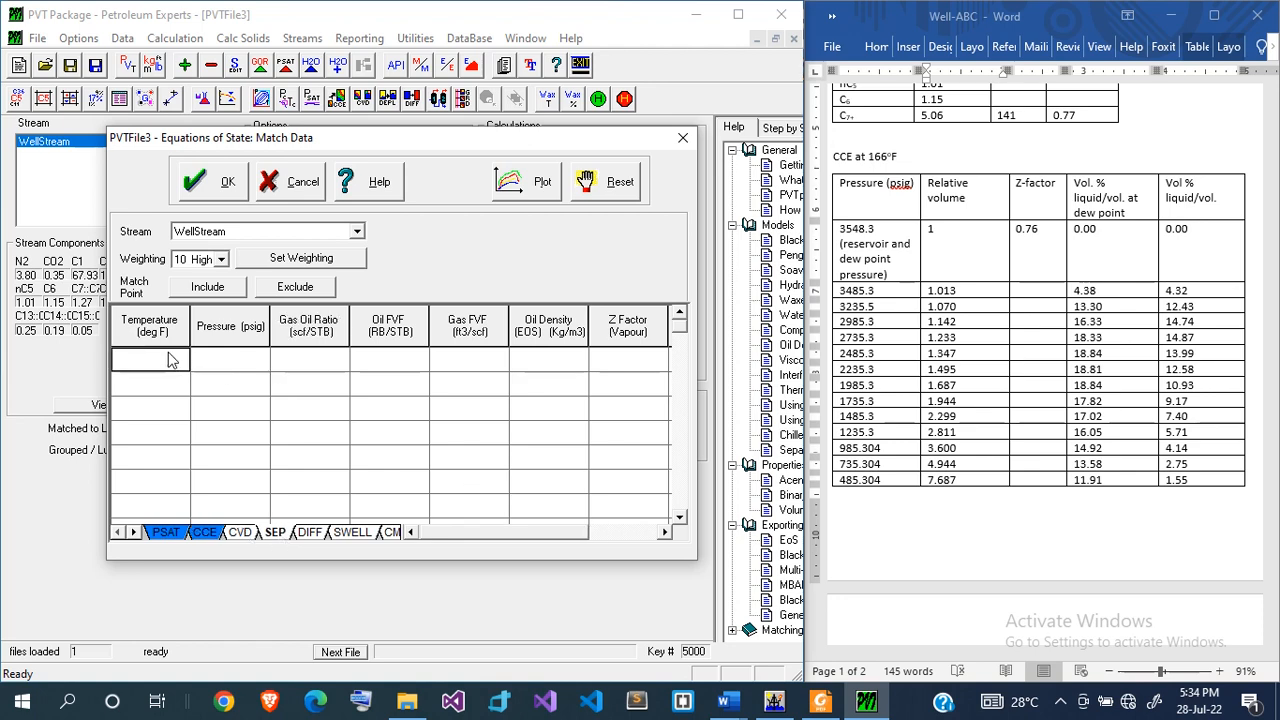
type("100")
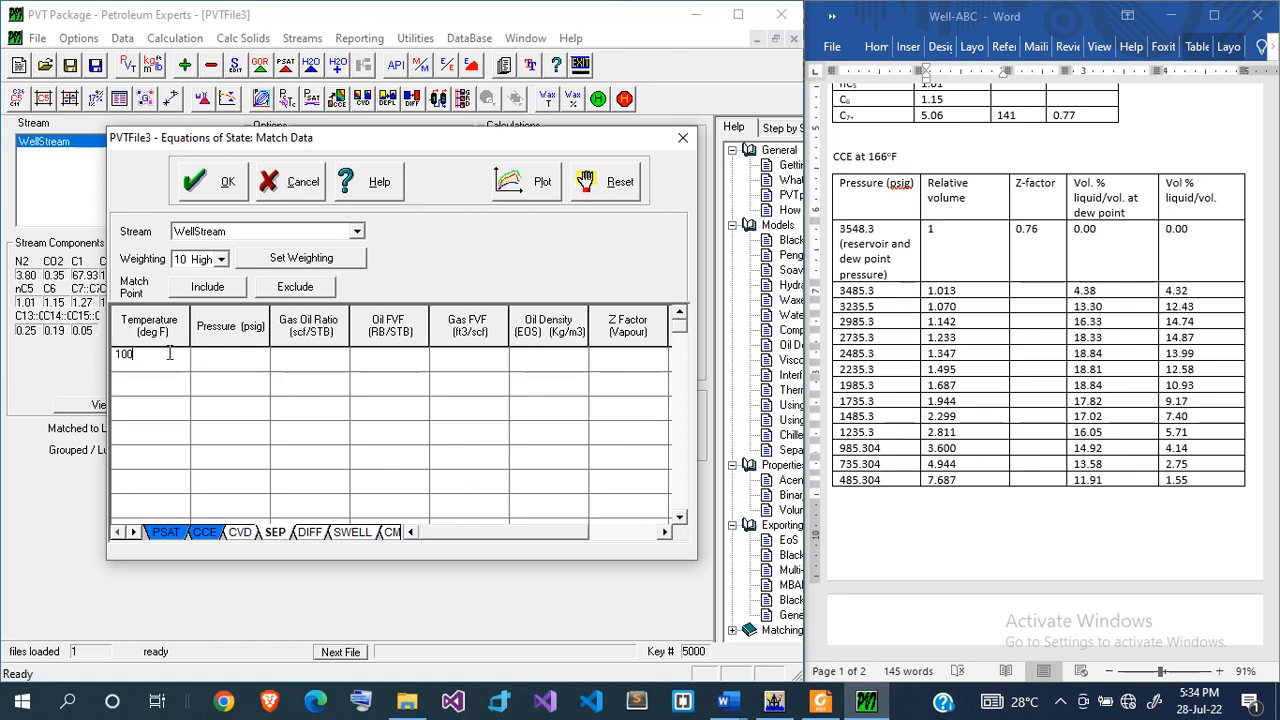
key("Return")
scroll(1047, 424, "down", 3)
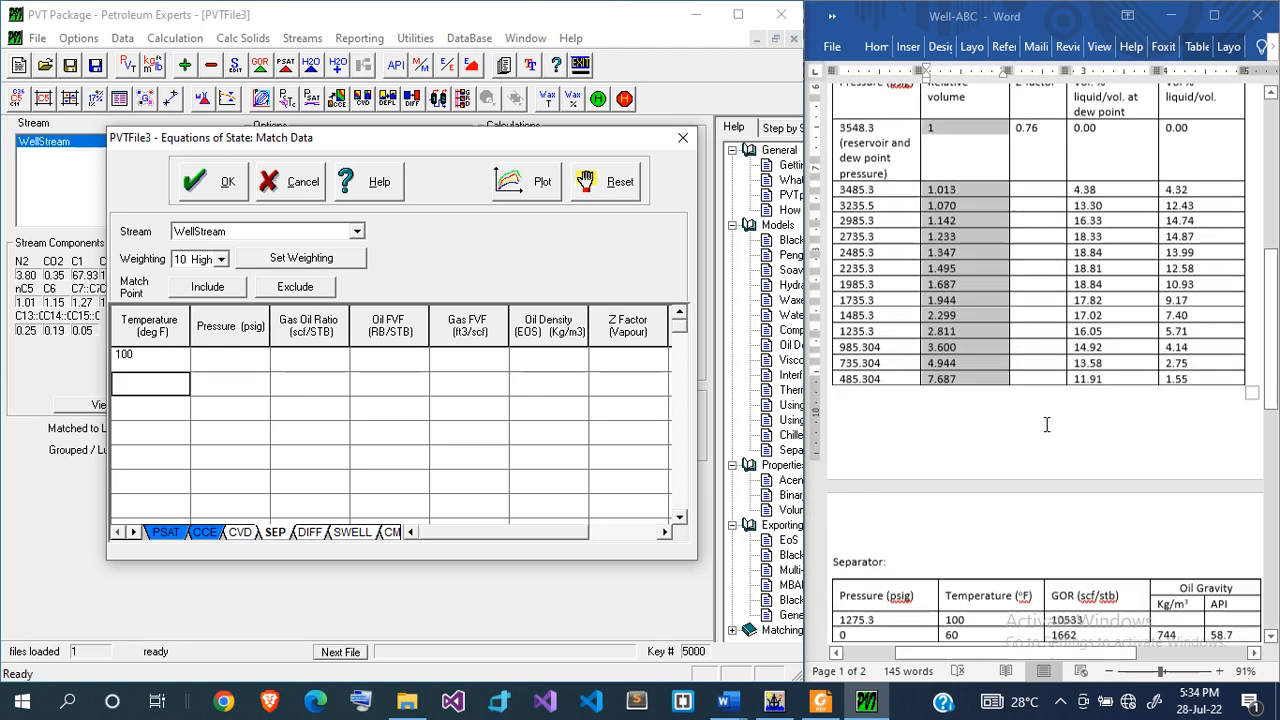
scroll(1044, 424, "down", 1)
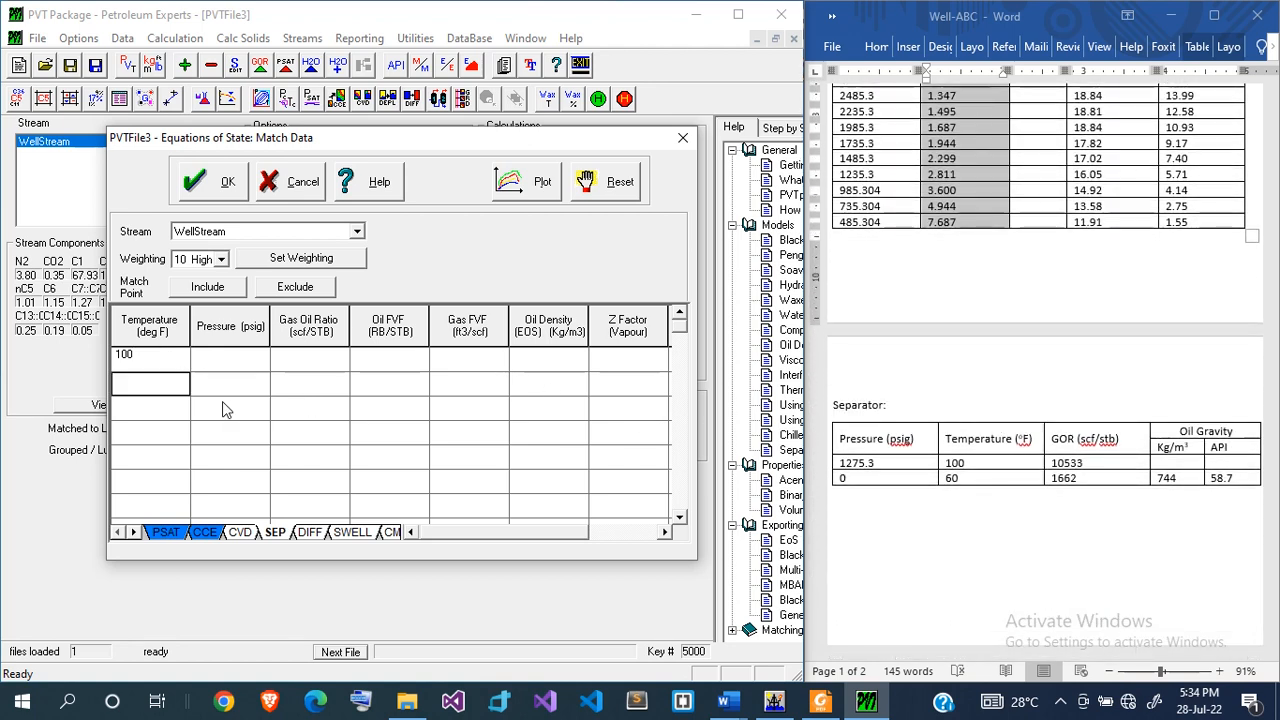
type("6")
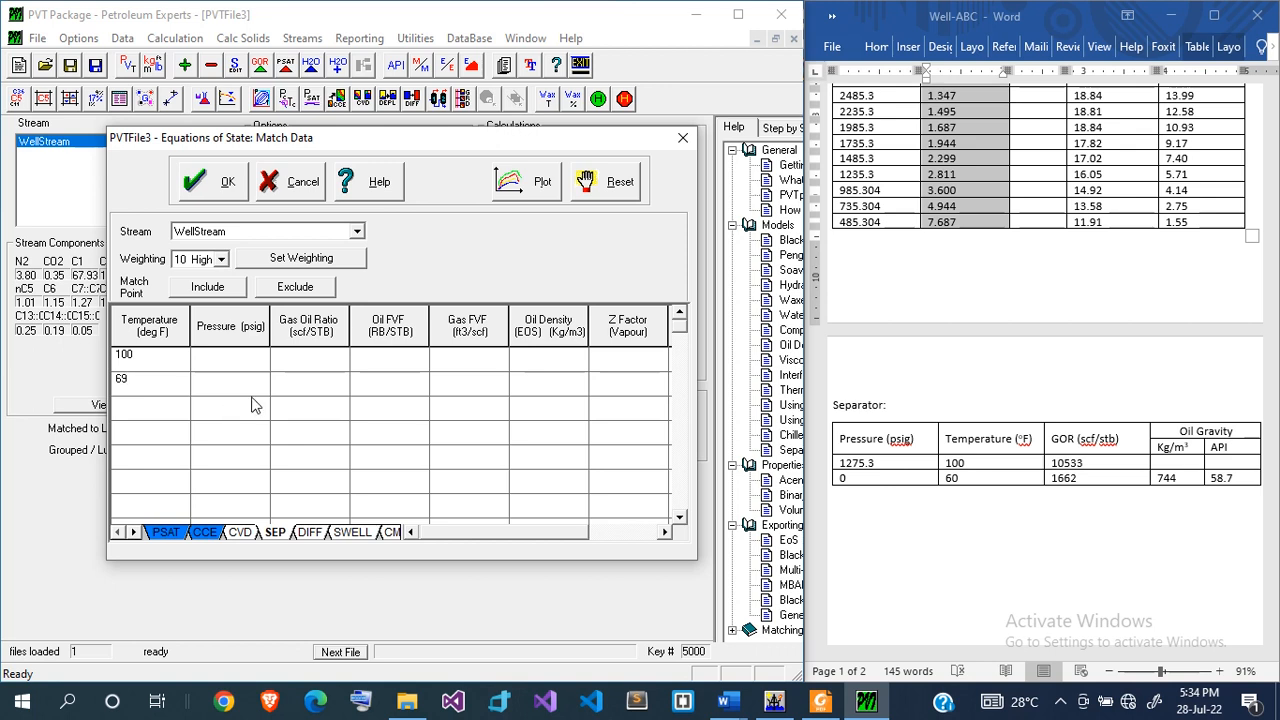
type("0")
- Set the separator pressures to 1275.3 psig for the 100 deg F stage and 0 psig for the 60 deg F stage
left_click(227, 390)
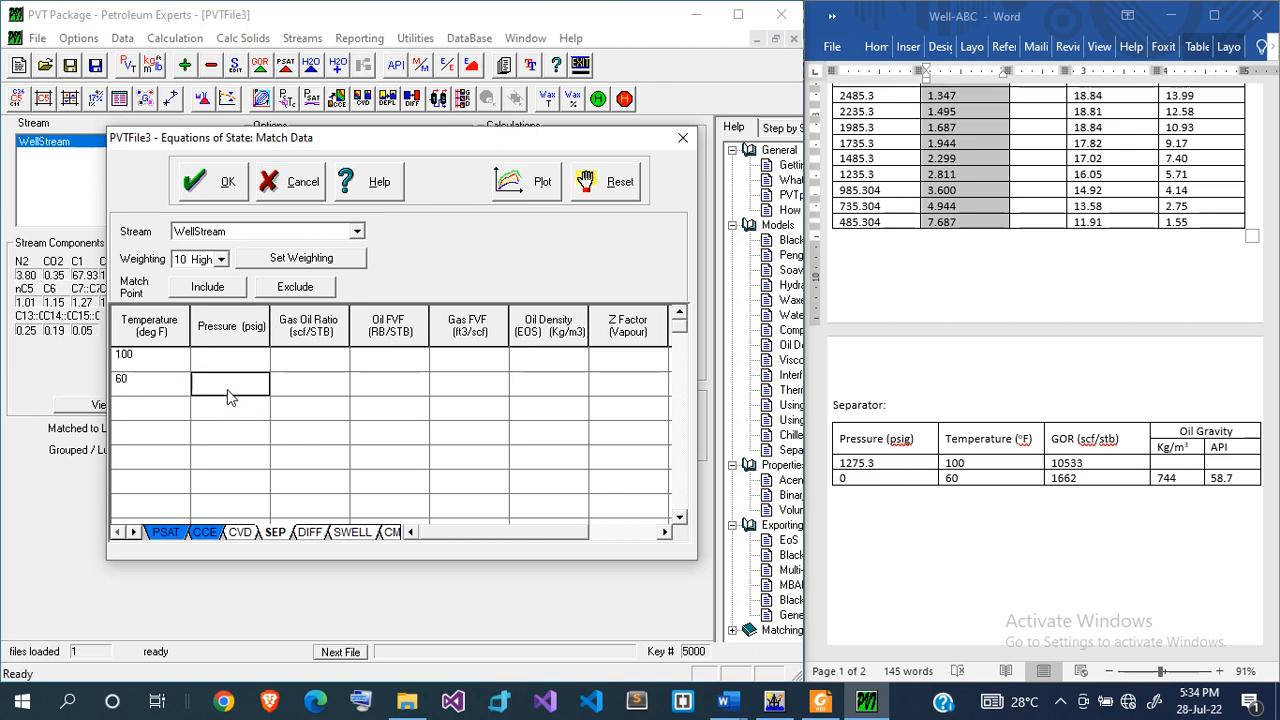
type("0")
key("Up")
type("1275.3")
- Enter separator gas oil ratios of 10533 and 1662 scf/STB and an oil density of 744 Kg/m3 for the second stage
left_click(302, 365)
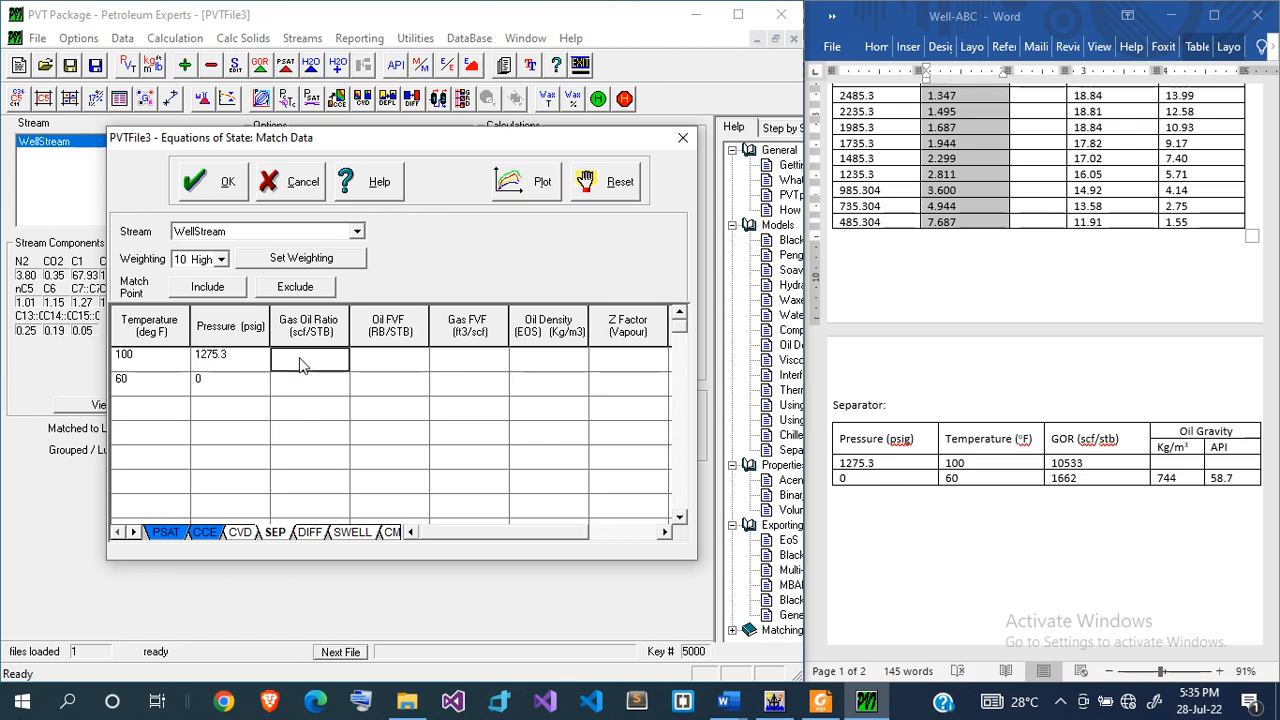
type("10533")
left_click(305, 388)
type("1662")
left_click(548, 391)
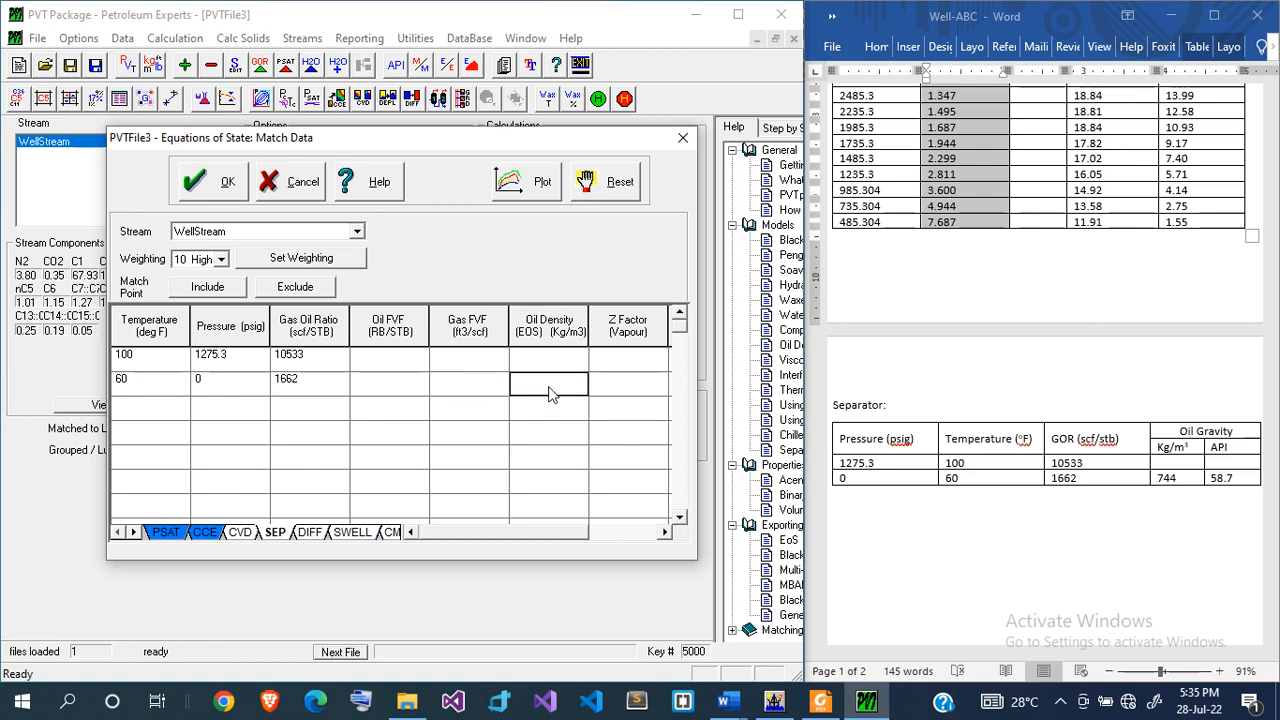
type("744")
mouse_move(551, 528)
left_mouse_down()
mouse_move(645, 532)
mouse_move(527, 528)
left_mouse_up()
- Review the PSAT entry and exclude the whole Relative Volume column of the CCE match data from the match
left_click(176, 533)
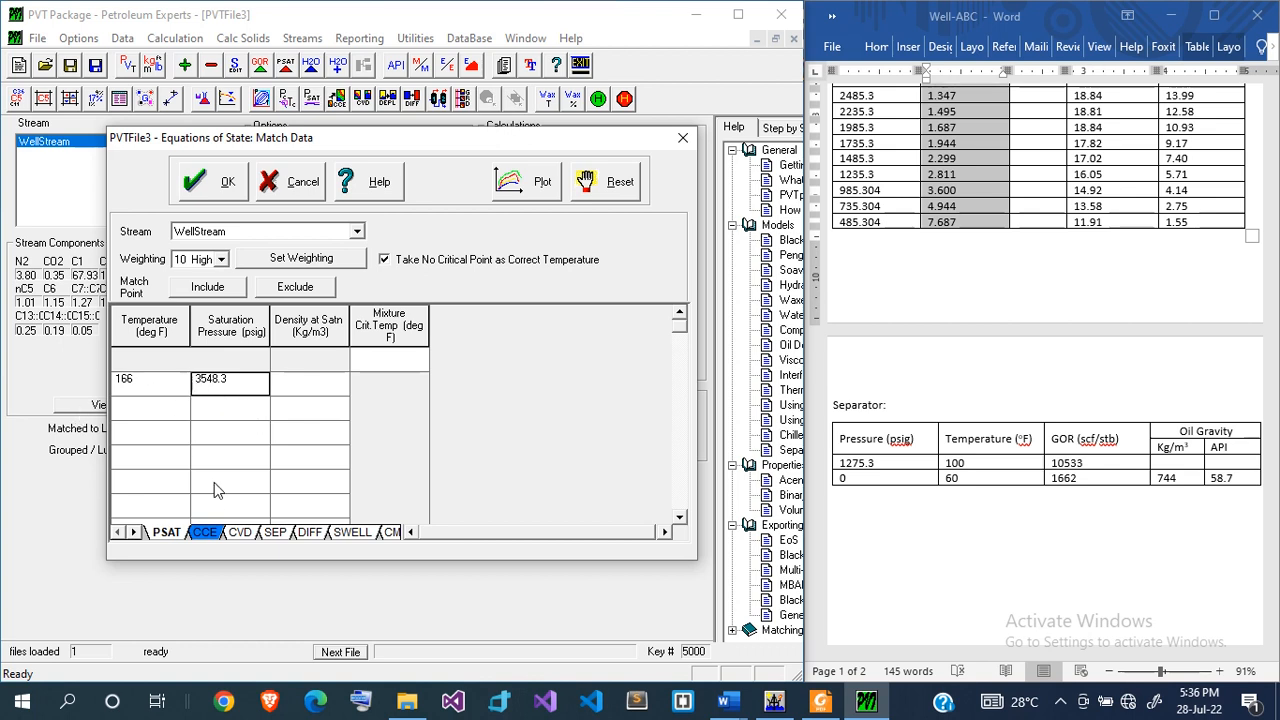
left_click(205, 533)
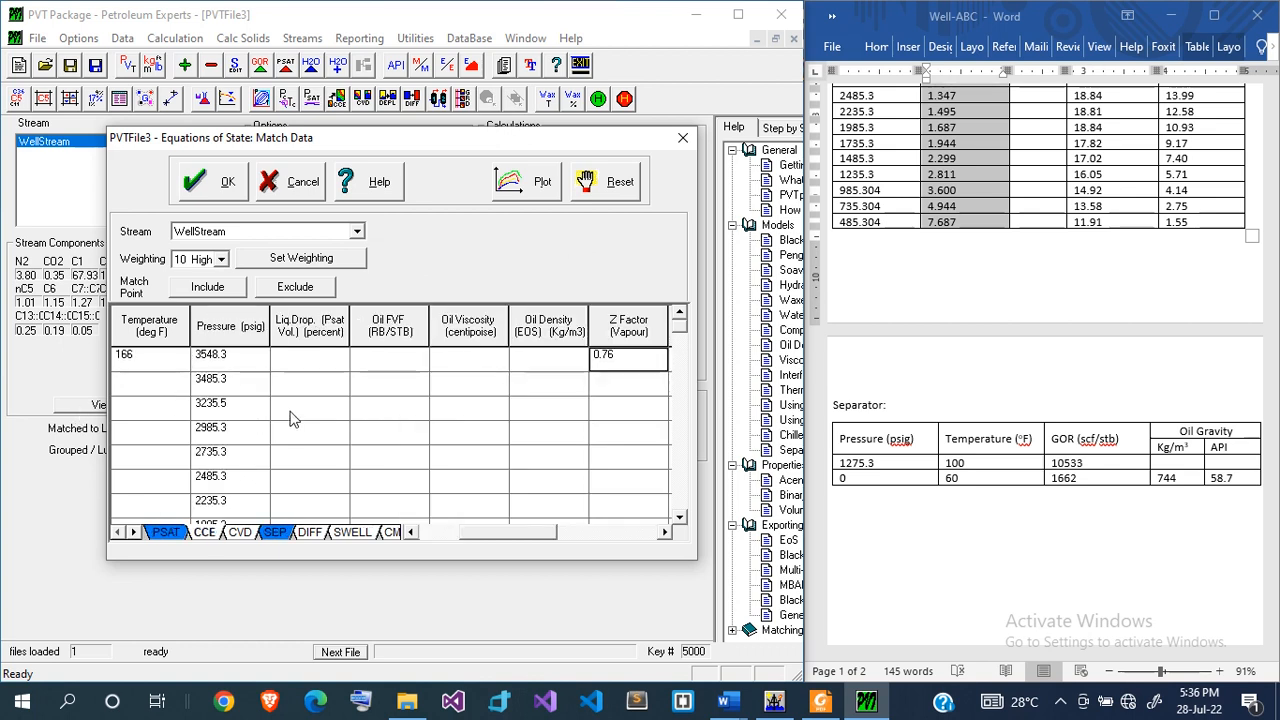
left_click_drag(496, 536, 418, 545)
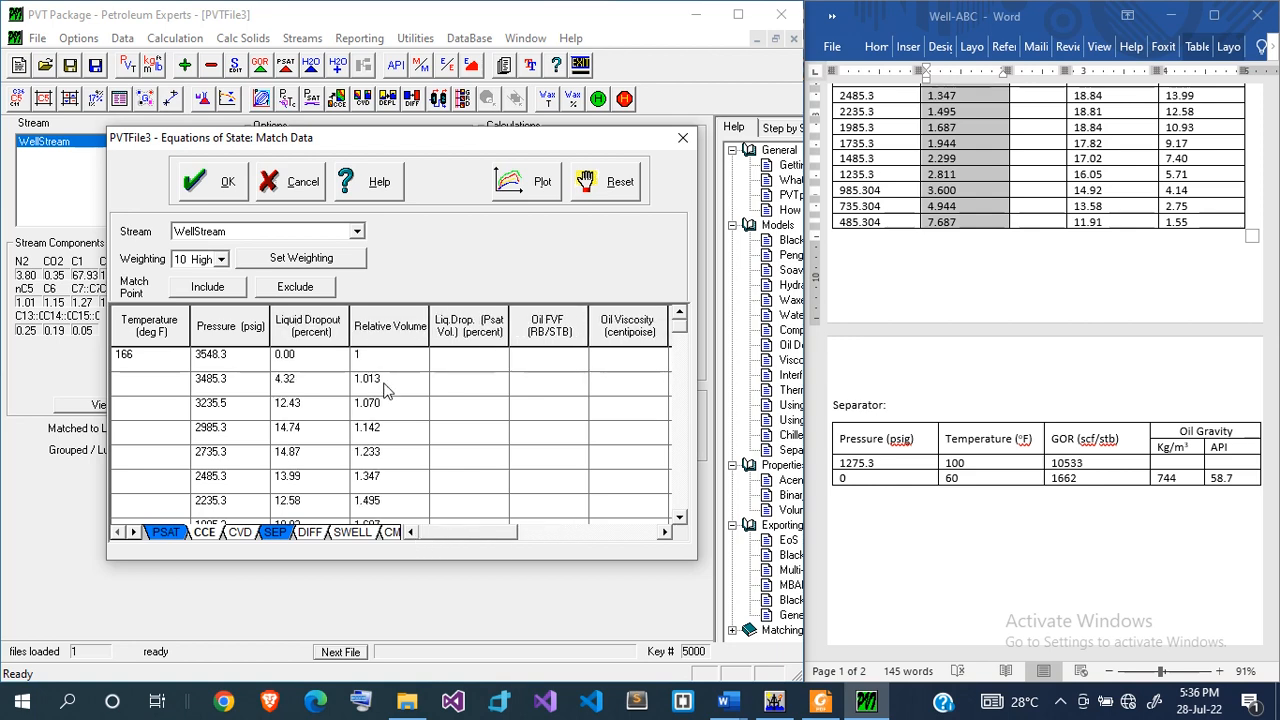
left_click(386, 326)
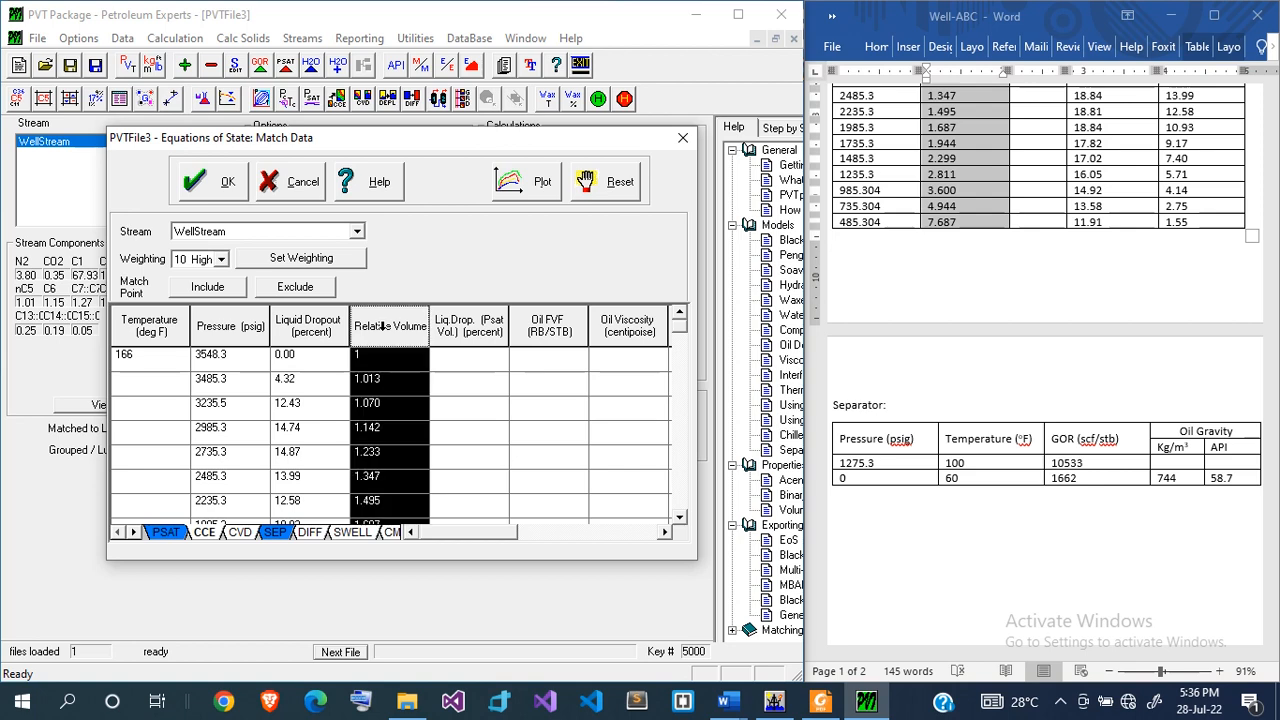
left_click(296, 287)
- Check the CCE liquid dropout values against the report and exclude the 3485.3 psig liquid dropout point from the match
left_click(297, 338)
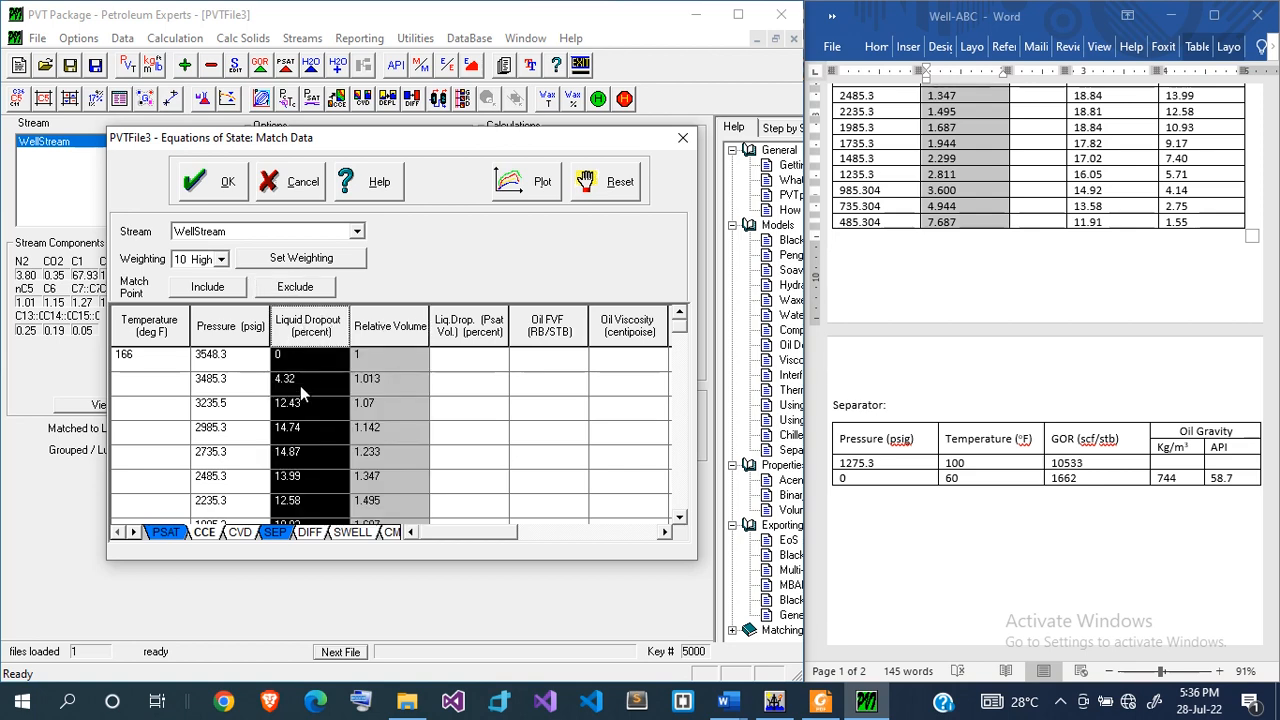
left_click(400, 360)
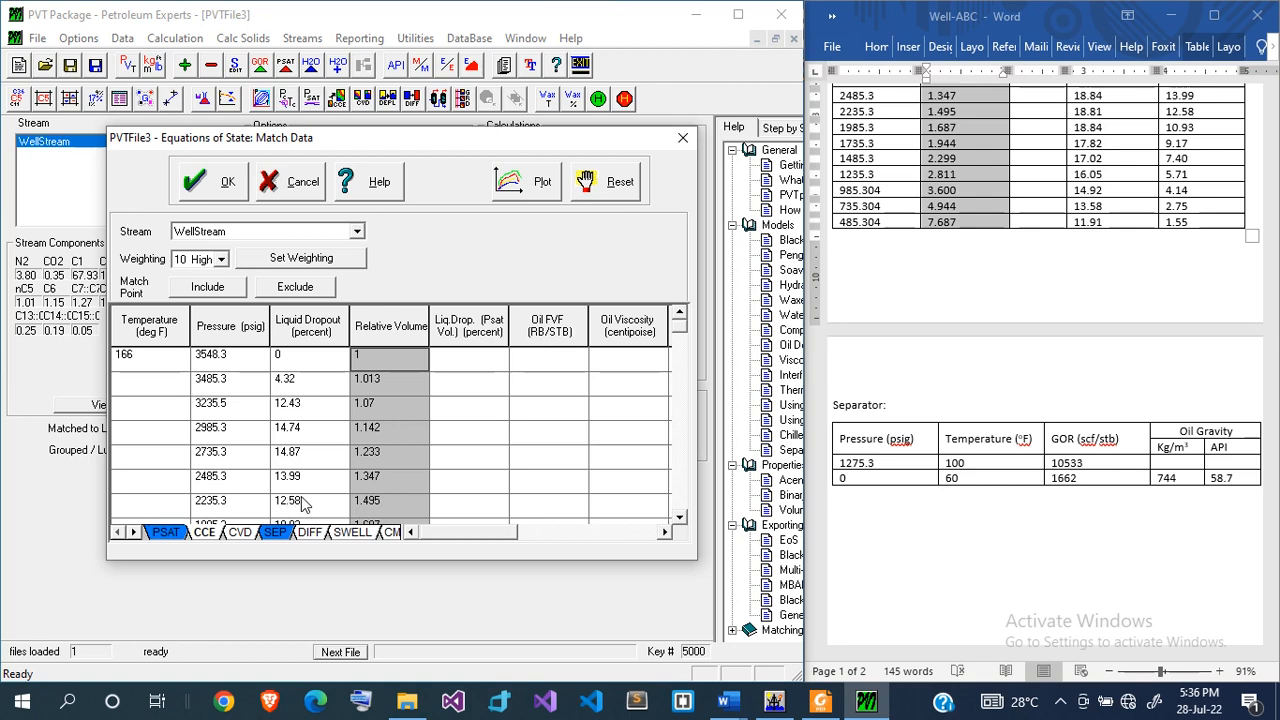
scroll(990, 335, "up", 3)
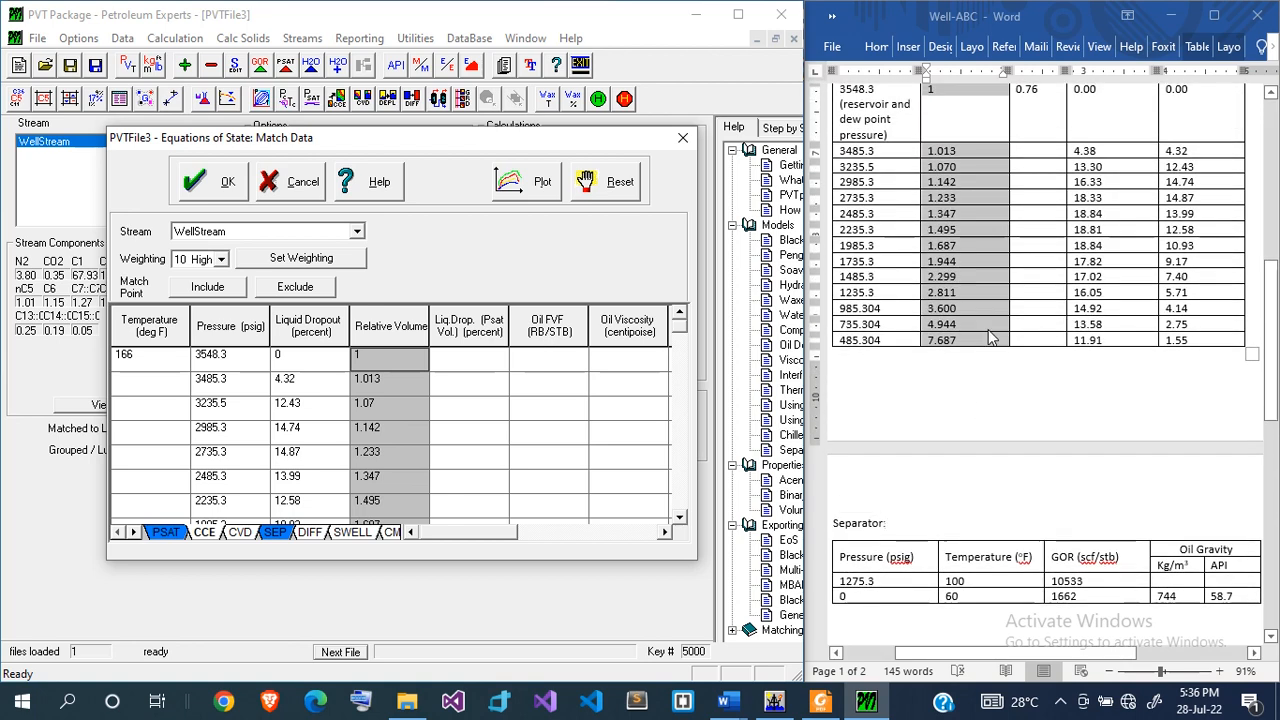
scroll(990, 338, "up", 2)
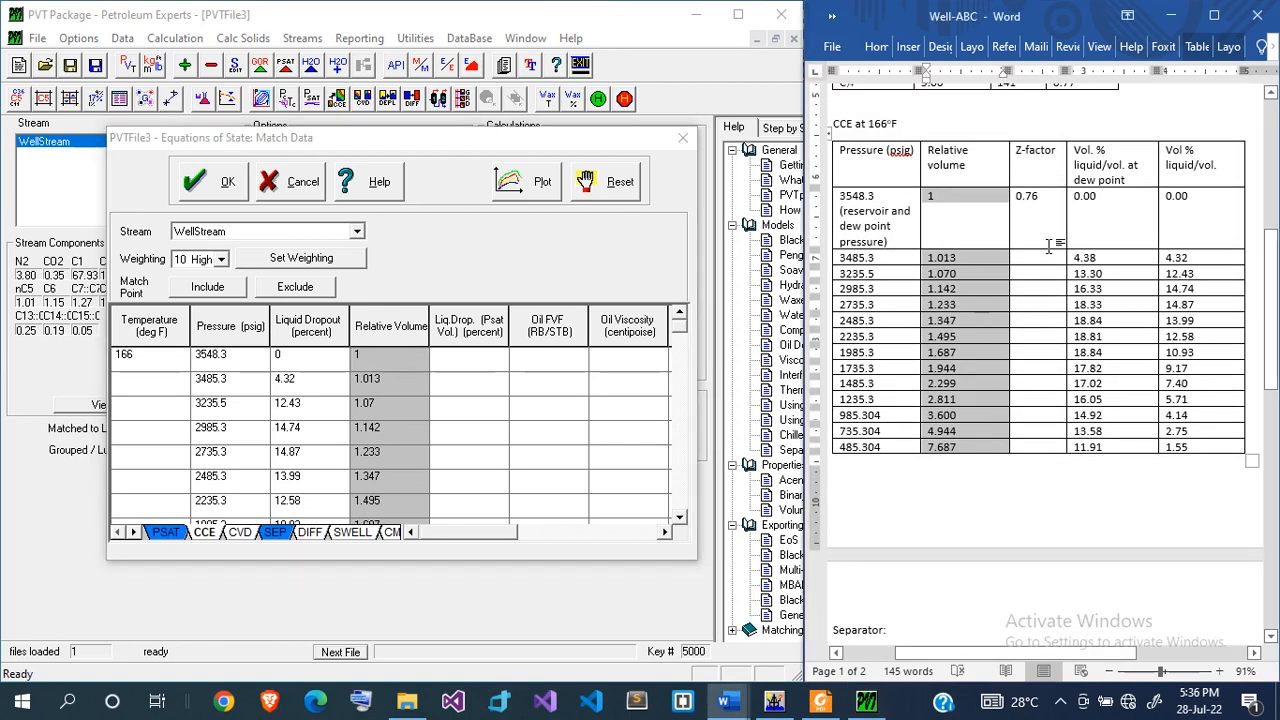
left_click(1049, 245)
left_click_drag(1168, 235, 1208, 460)
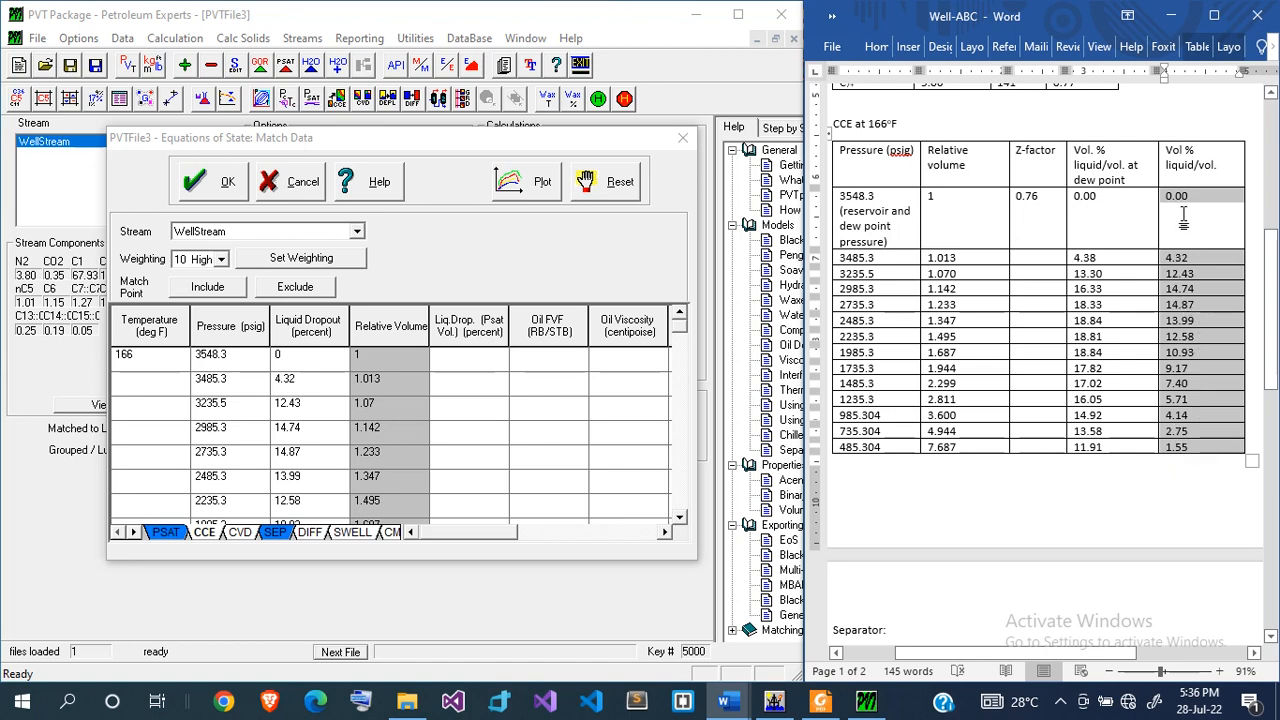
left_click(313, 371)
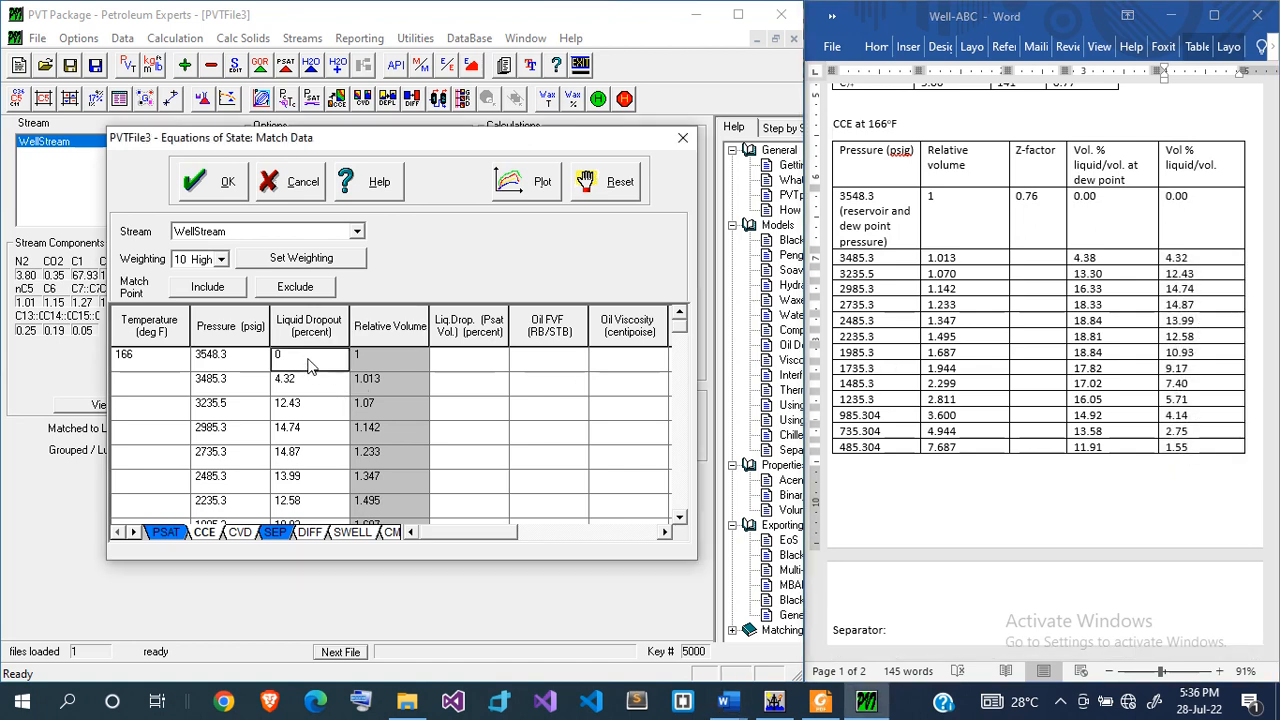
left_click(310, 385)
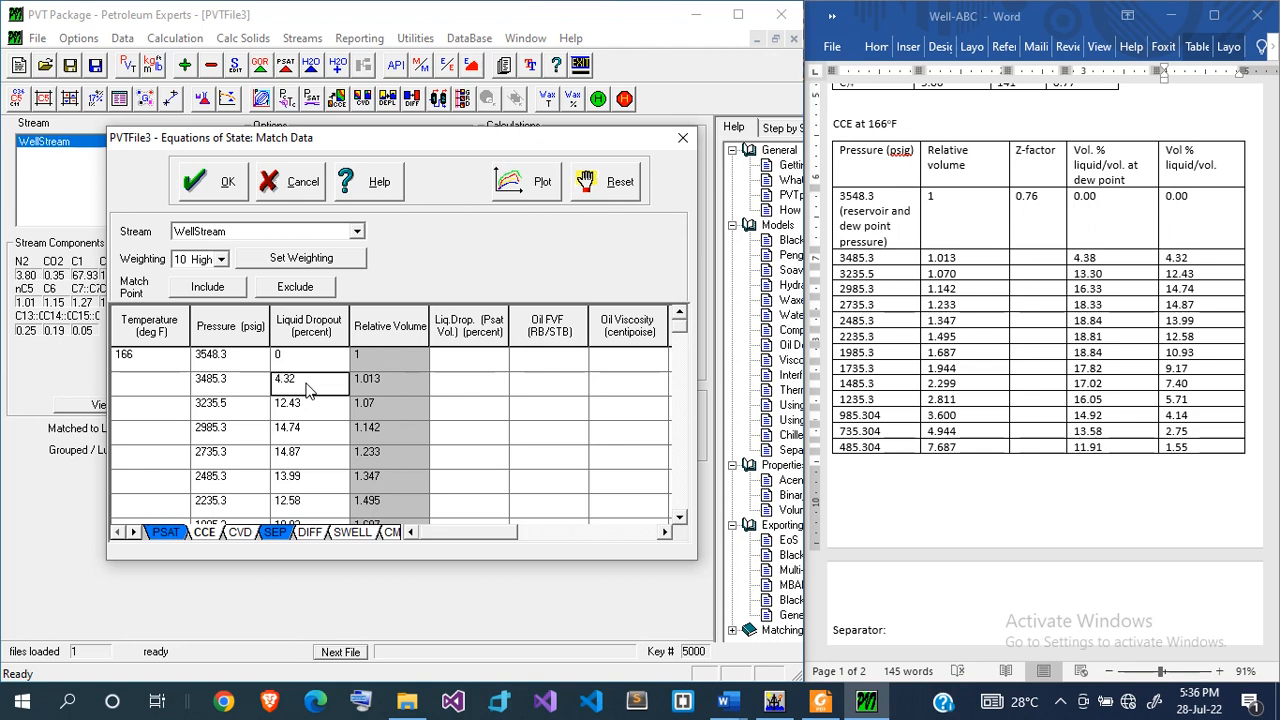
left_click(295, 288)
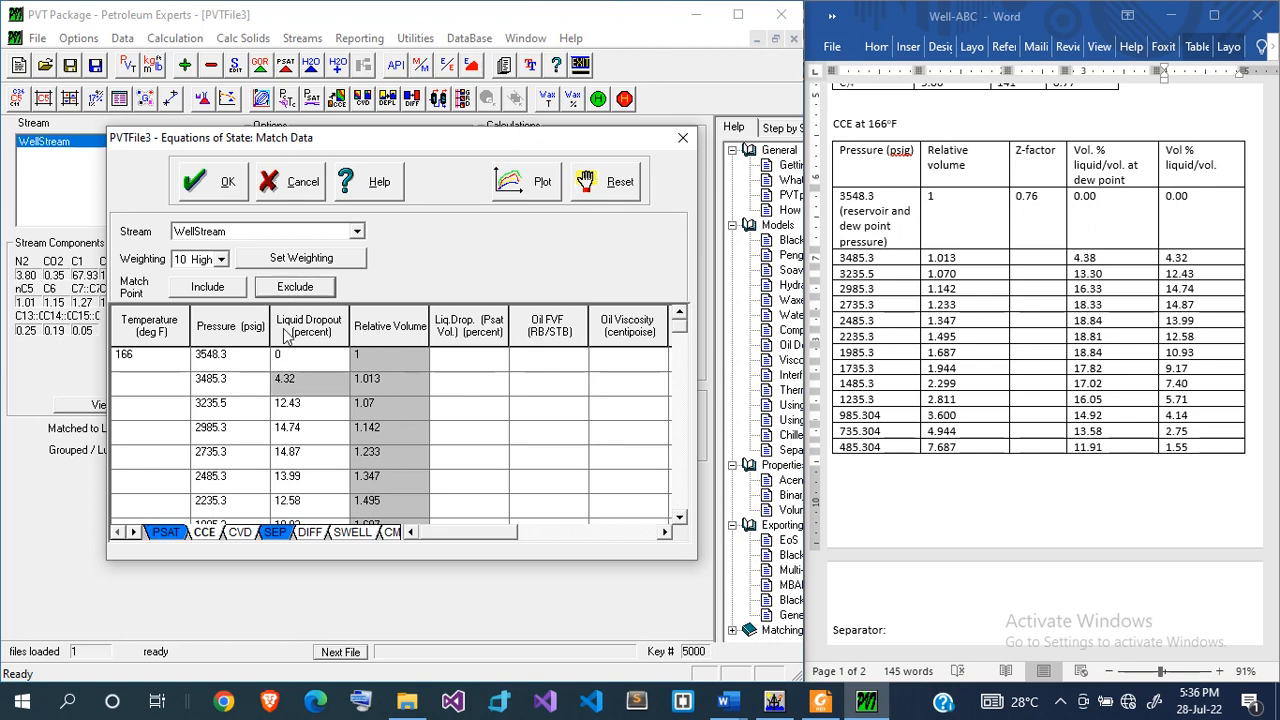
- Exclude the liquid dropout point at 2235.3 psig from the CCE match
left_click(301, 460)
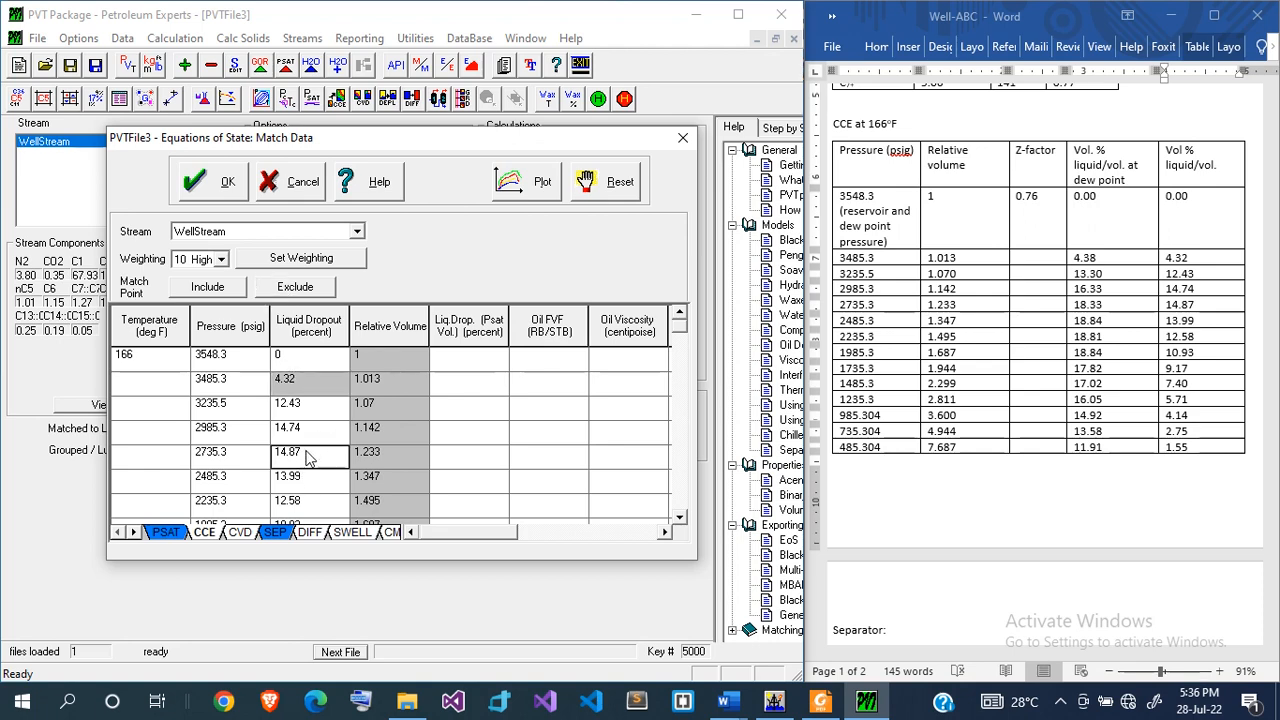
left_click(321, 436)
left_click(306, 482)
left_click(308, 508)
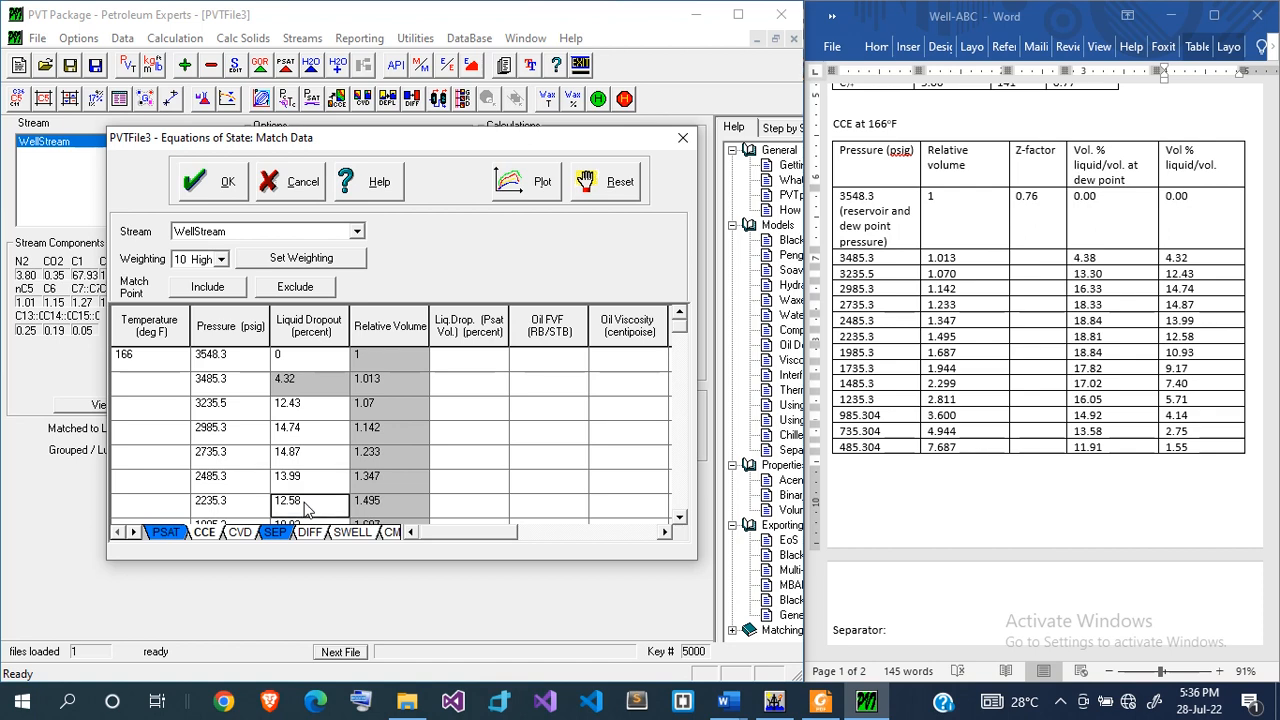
left_click(297, 287)
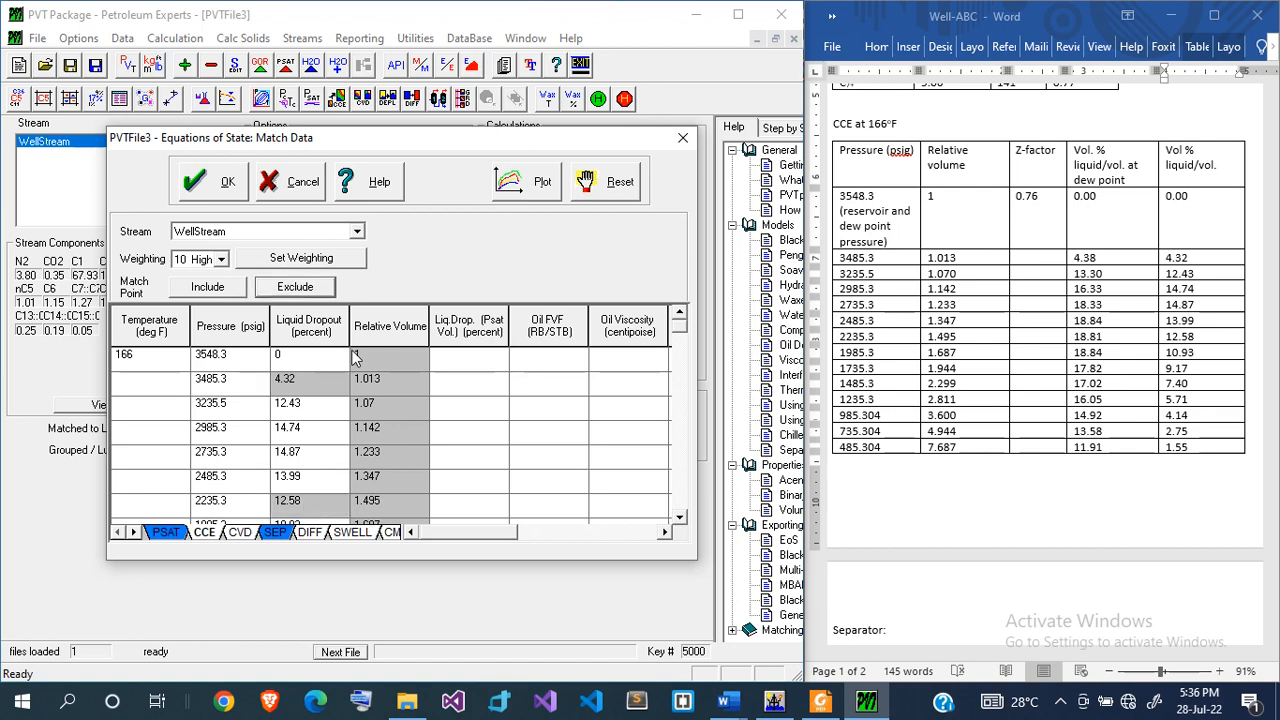
- Exclude the liquid dropout point at 1735.3 psig from the CCE match
left_click(680, 518)
left_click(680, 518)
left_click(680, 518)
left_click(680, 518)
left_click(680, 518)
left_click(680, 518)
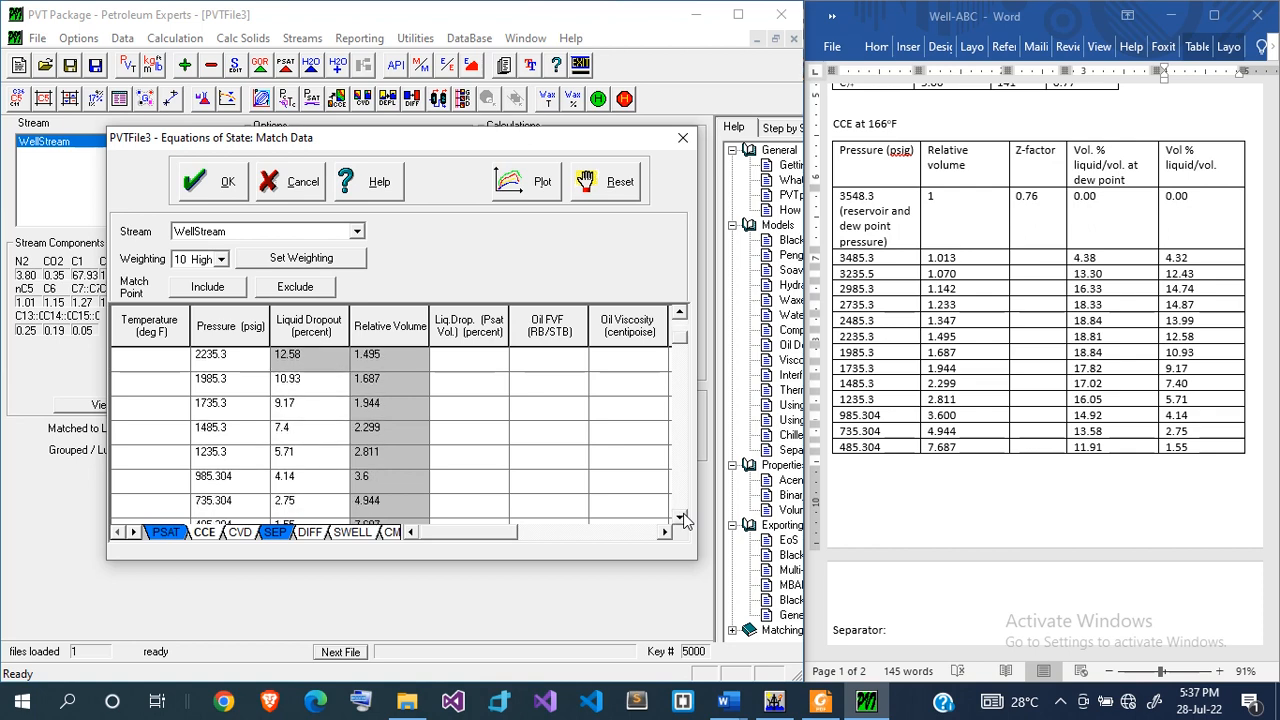
left_click(284, 405)
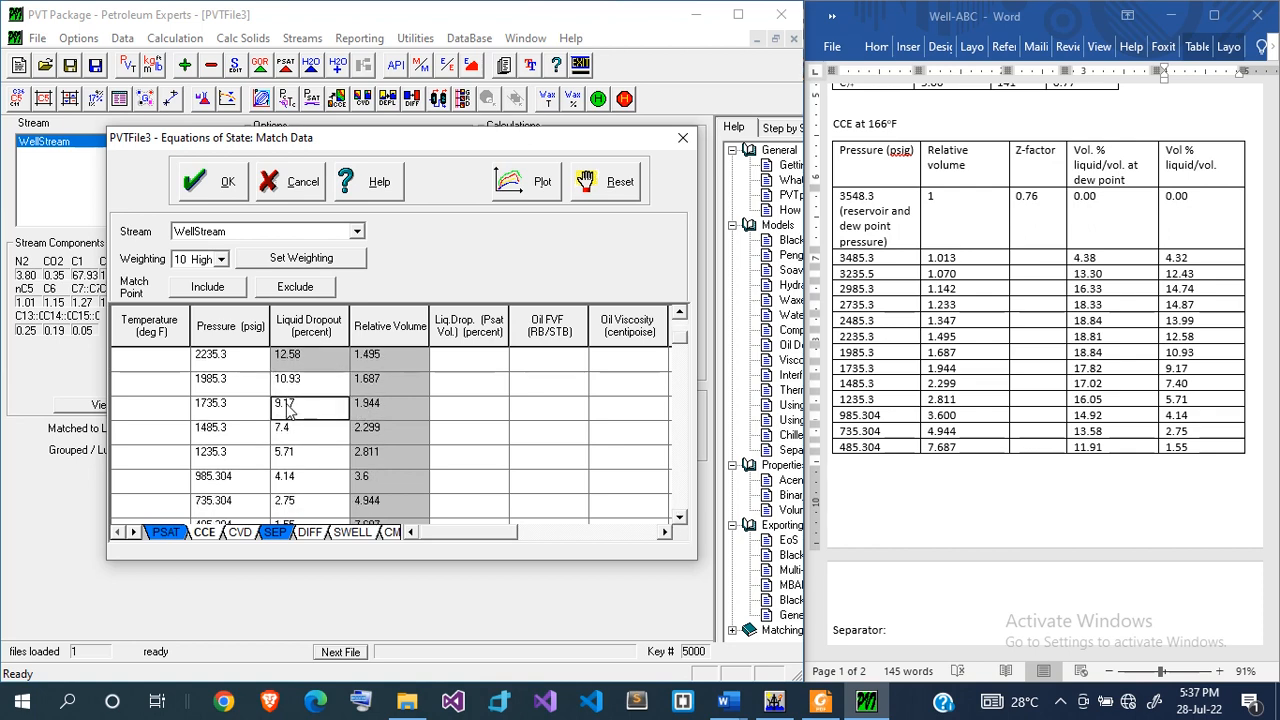
left_click(303, 290)
- Exclude the liquid dropout points at 1235.3 and 735.304 psig from the CCE match and review the remaining rows
left_click(310, 455)
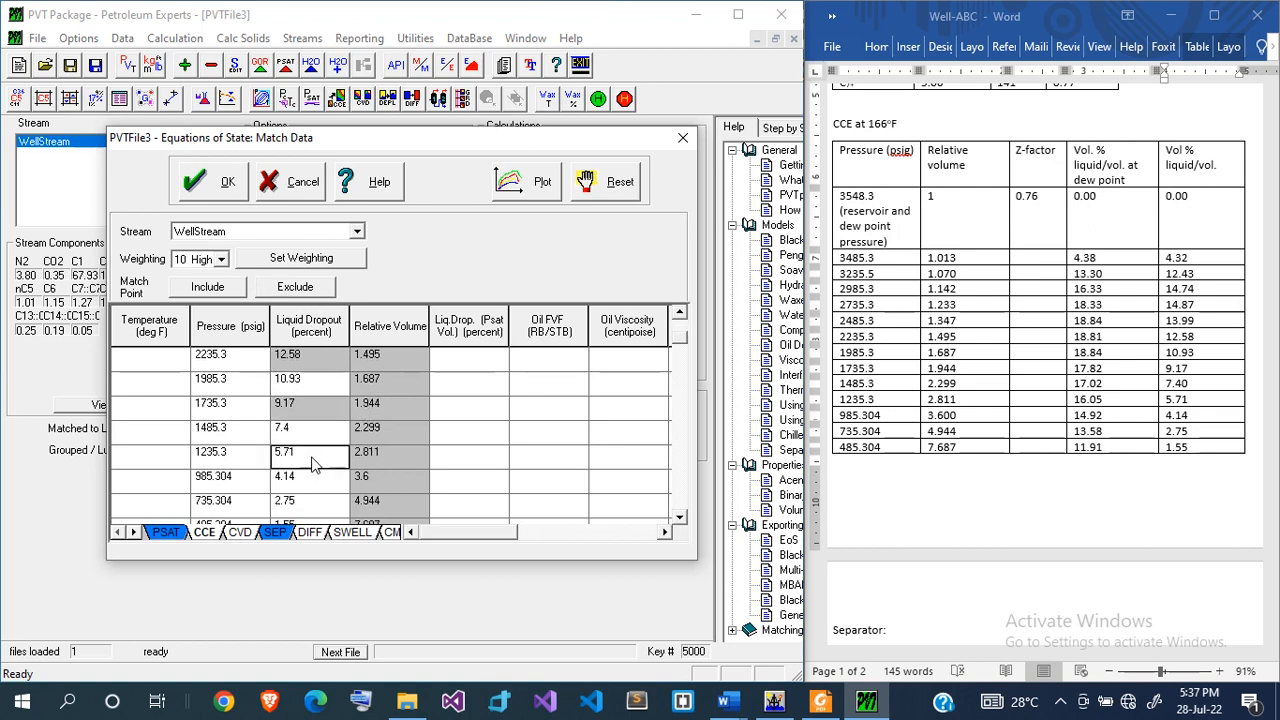
left_click(328, 290)
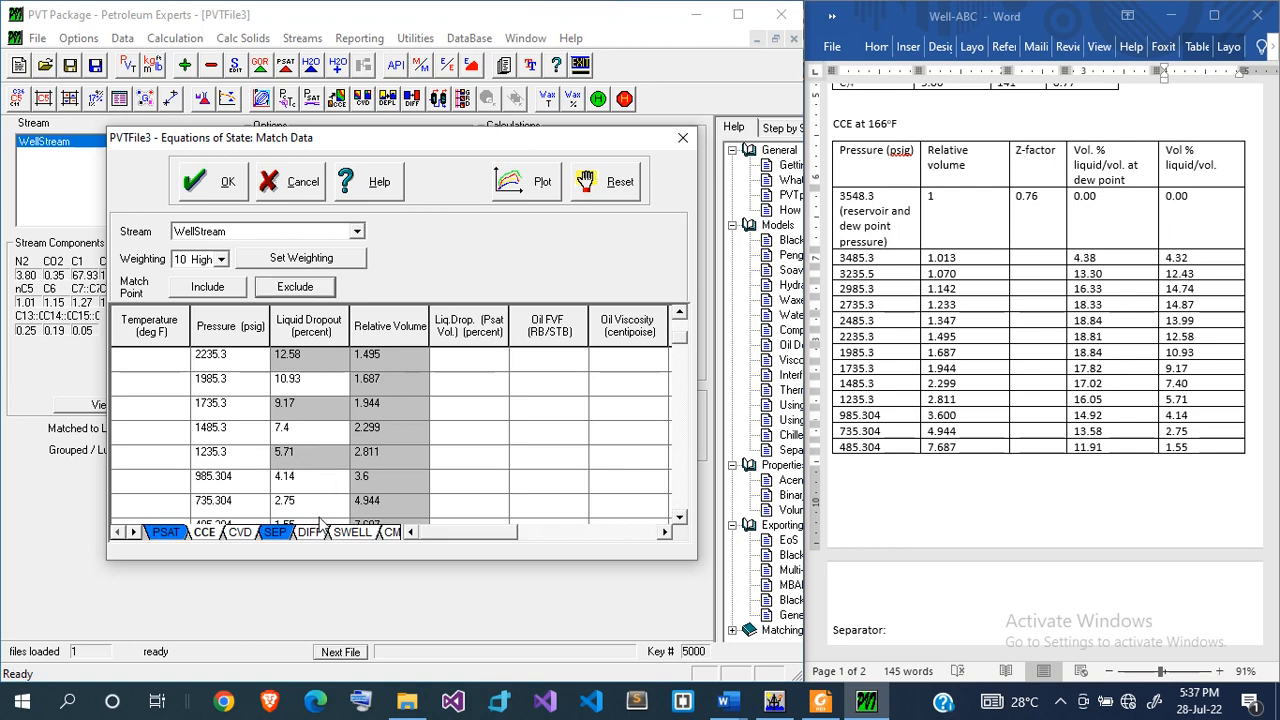
left_click(318, 506)
left_click(312, 290)
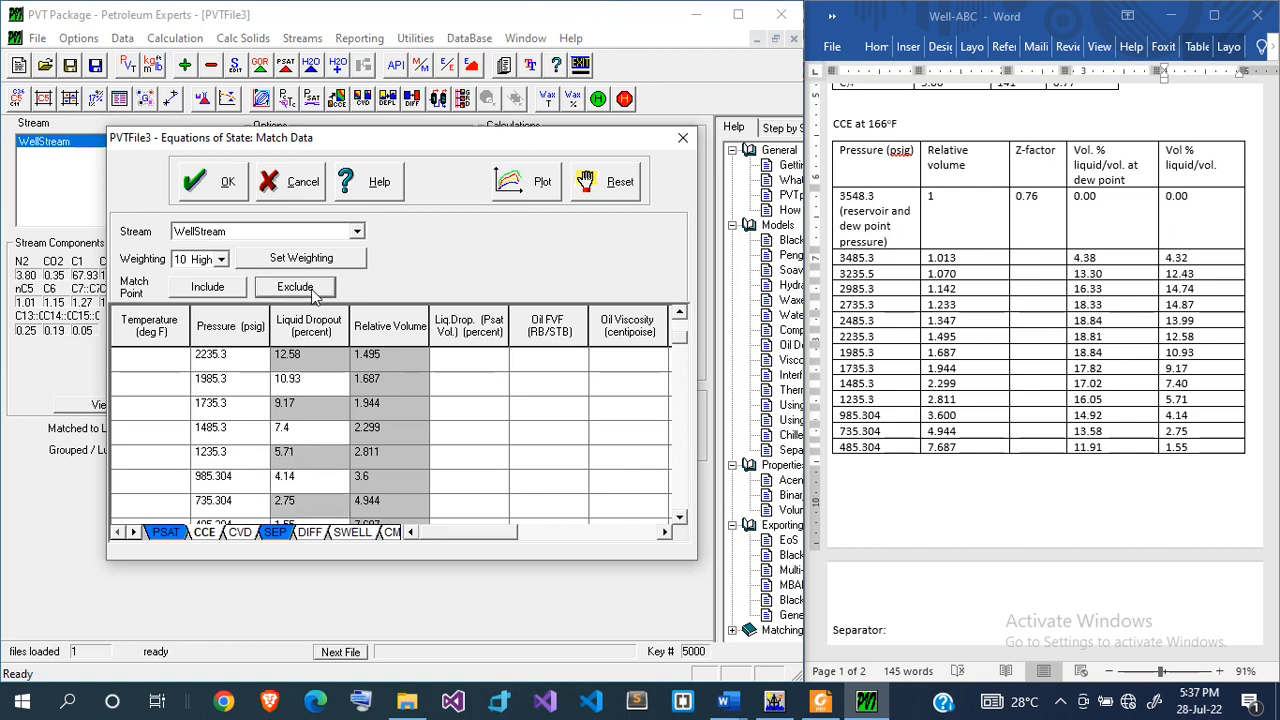
scroll(686, 345, "down", 3)
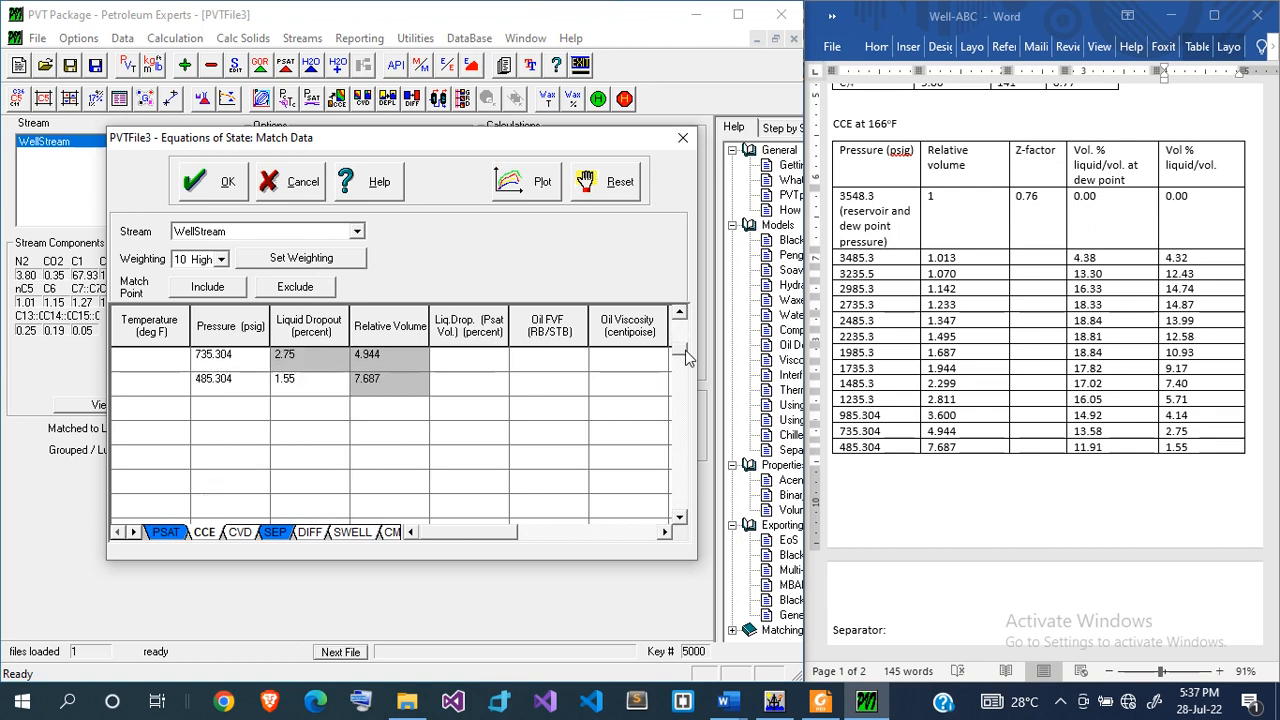
scroll(686, 343, "up", 4)
scroll(687, 340, "up", 2)
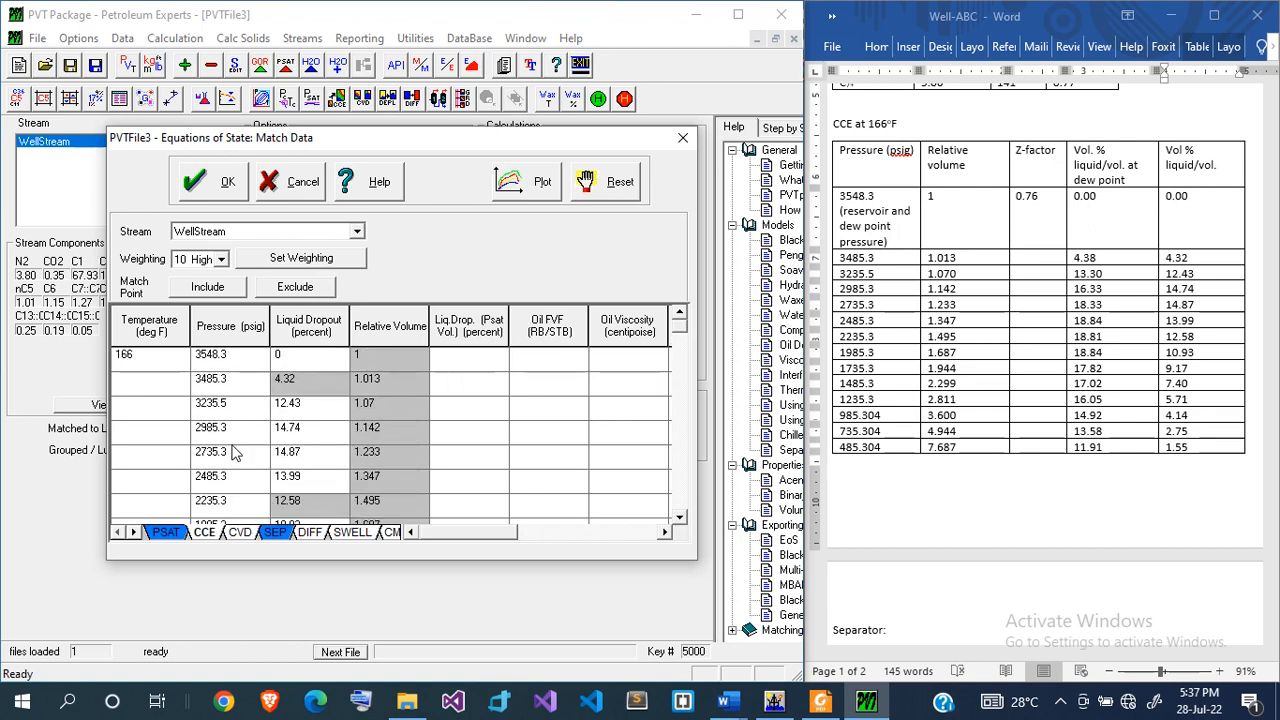
- Exclude the second-stage separator gas oil ratio from the match, set the first-stage ratio's weighting to 3, and accept the match data
left_click(282, 533)
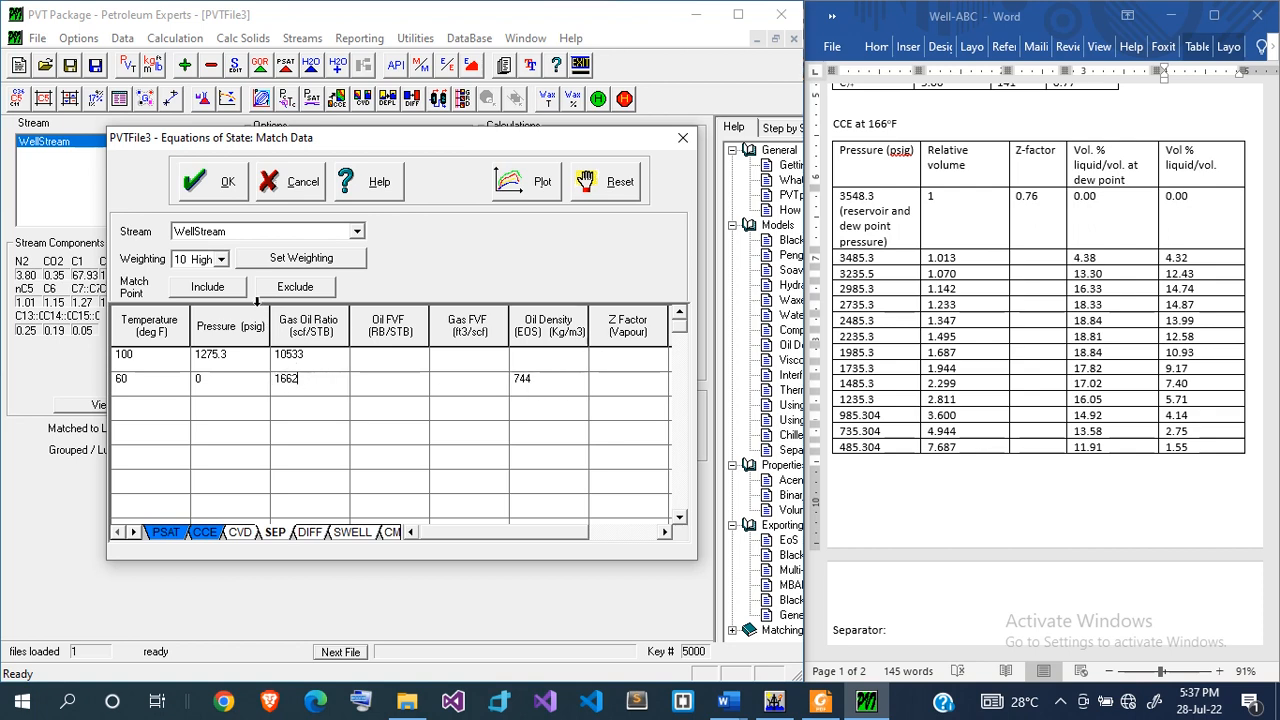
left_click(297, 288)
left_click(309, 359)
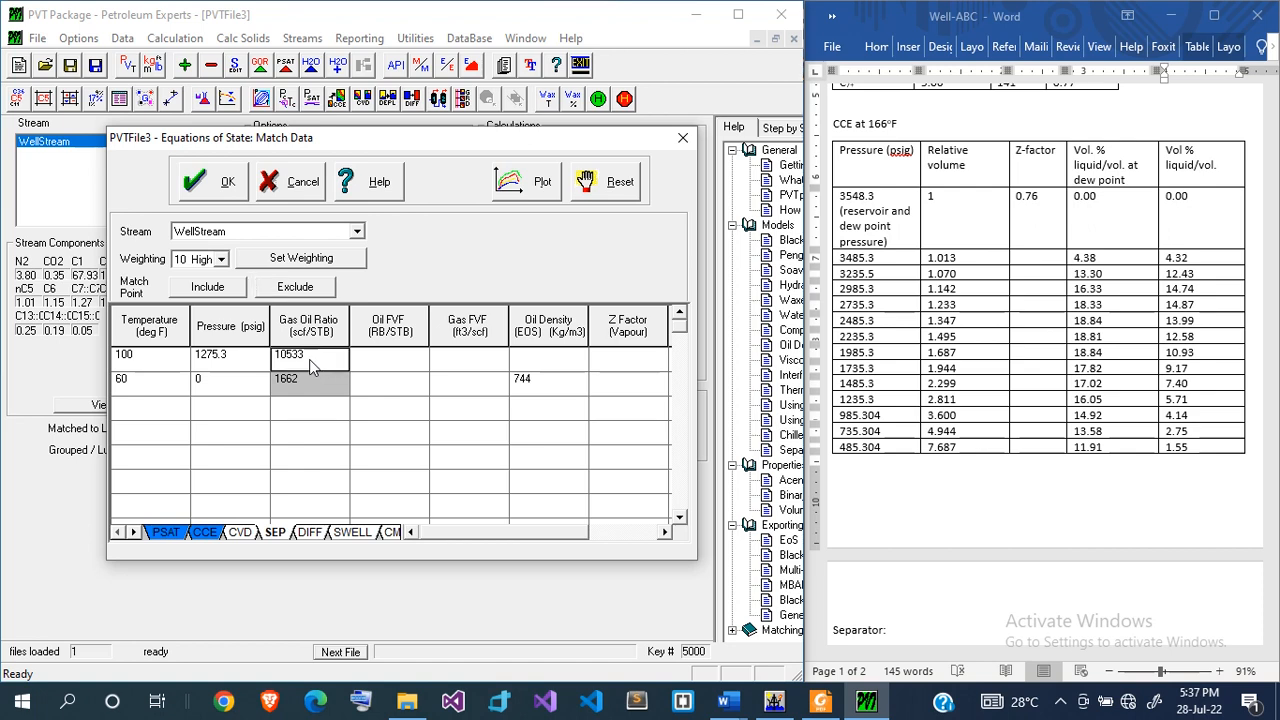
left_click(221, 259)
left_click(182, 303)
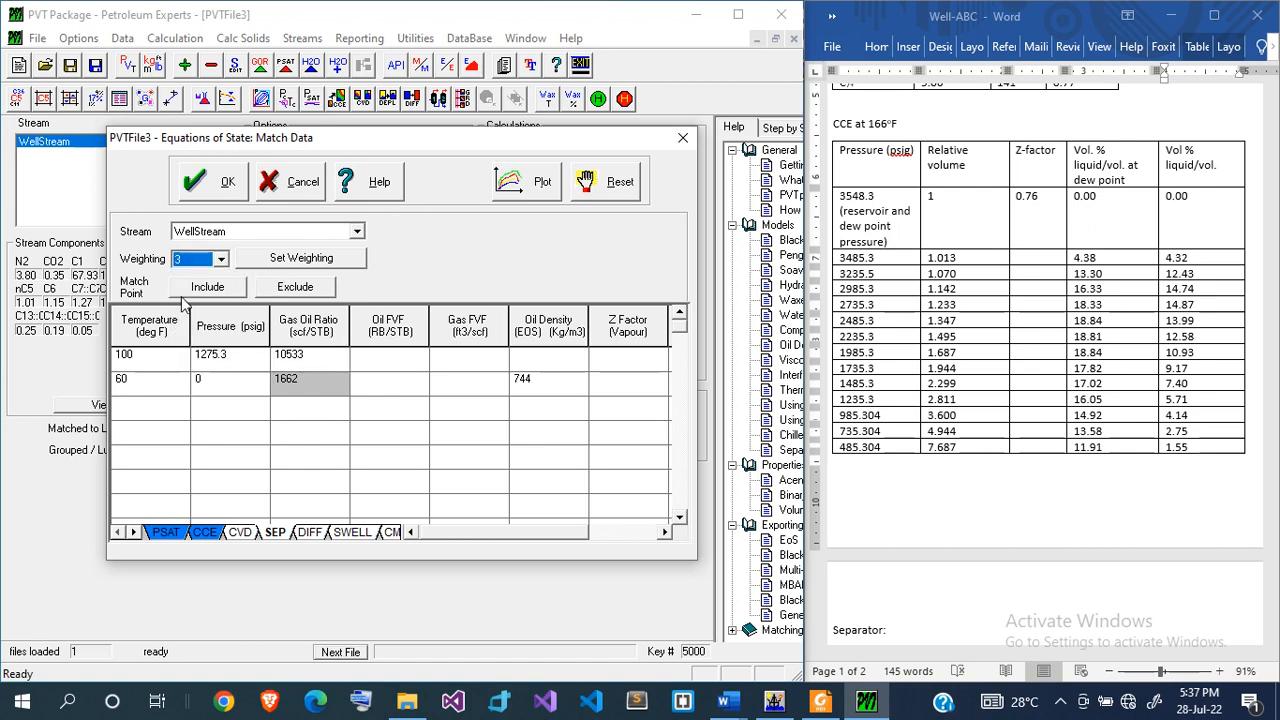
left_click(318, 258)
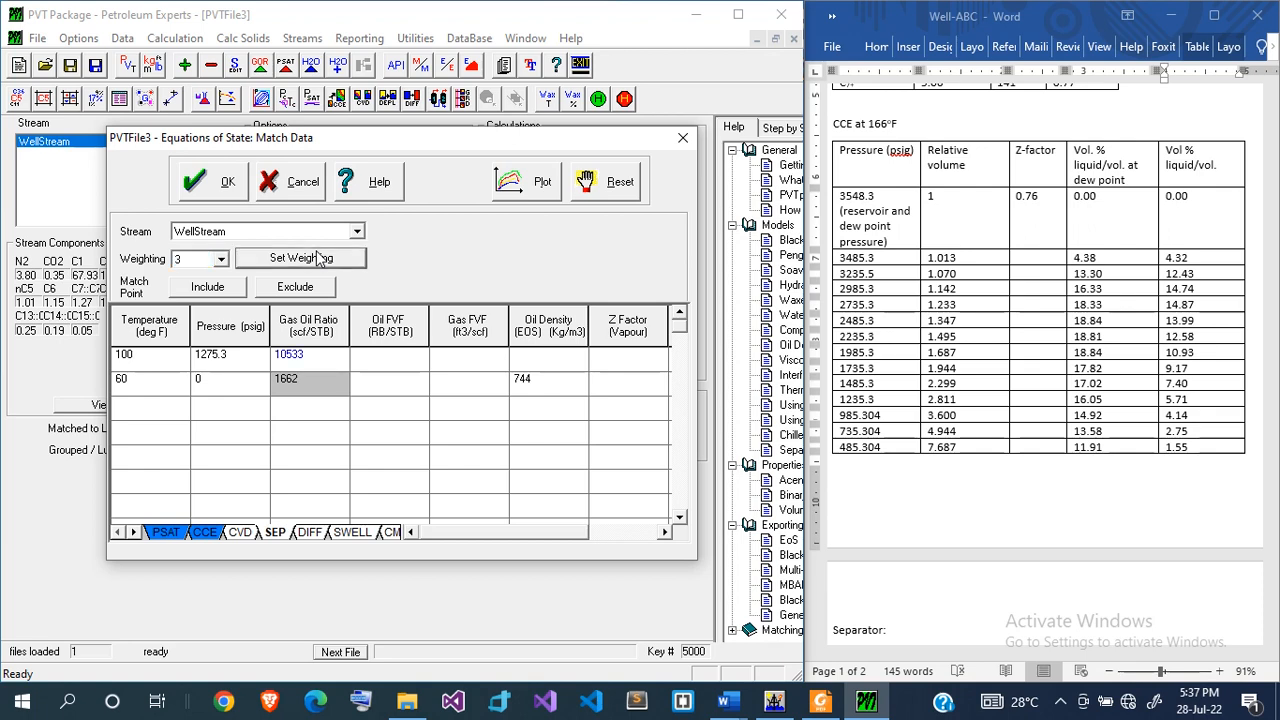
left_click(226, 183)
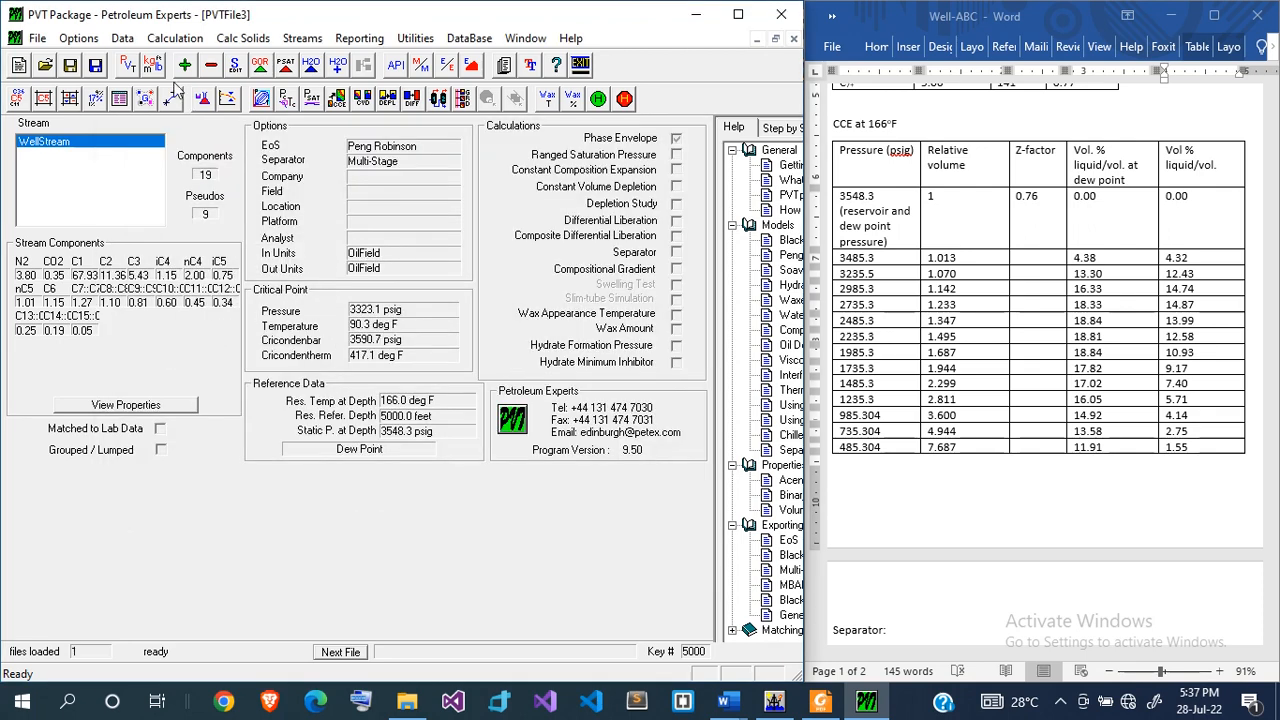
- Open the regression setup and select saturation pressure, CCE liquid dropout, CCE vapour Z factor and separator oil density as data to match
left_click(122, 38)
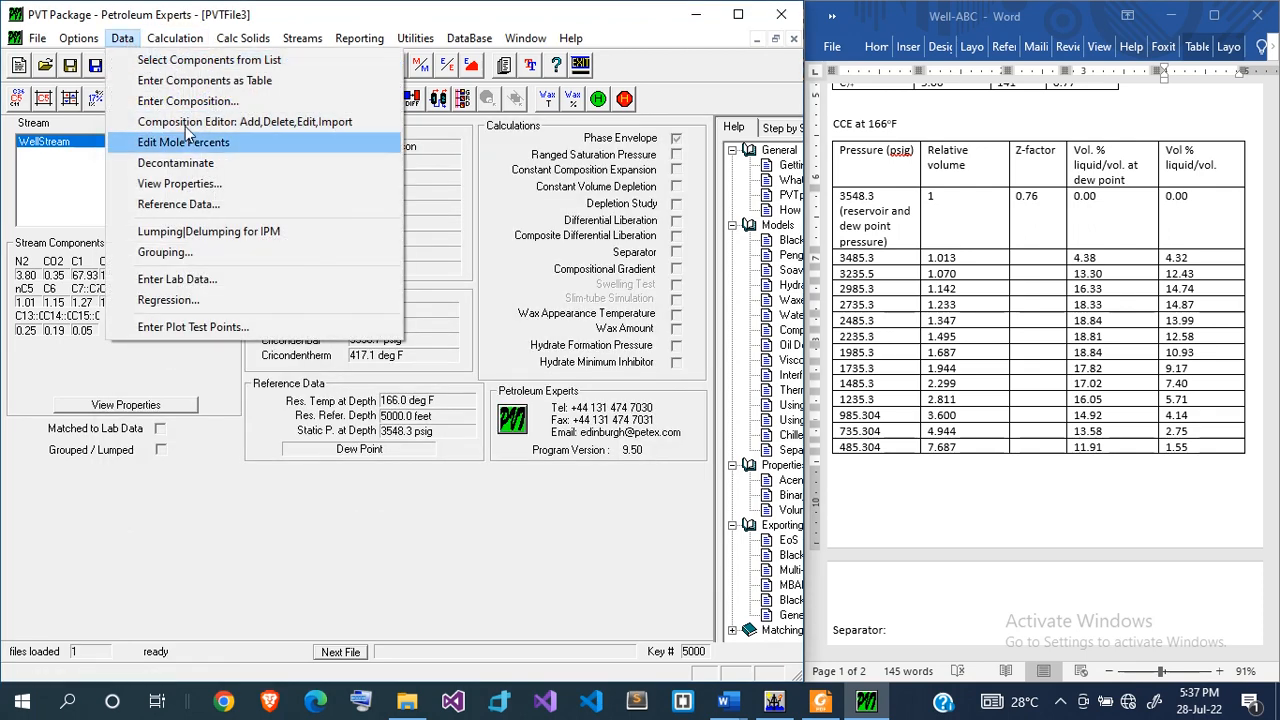
left_click(176, 293)
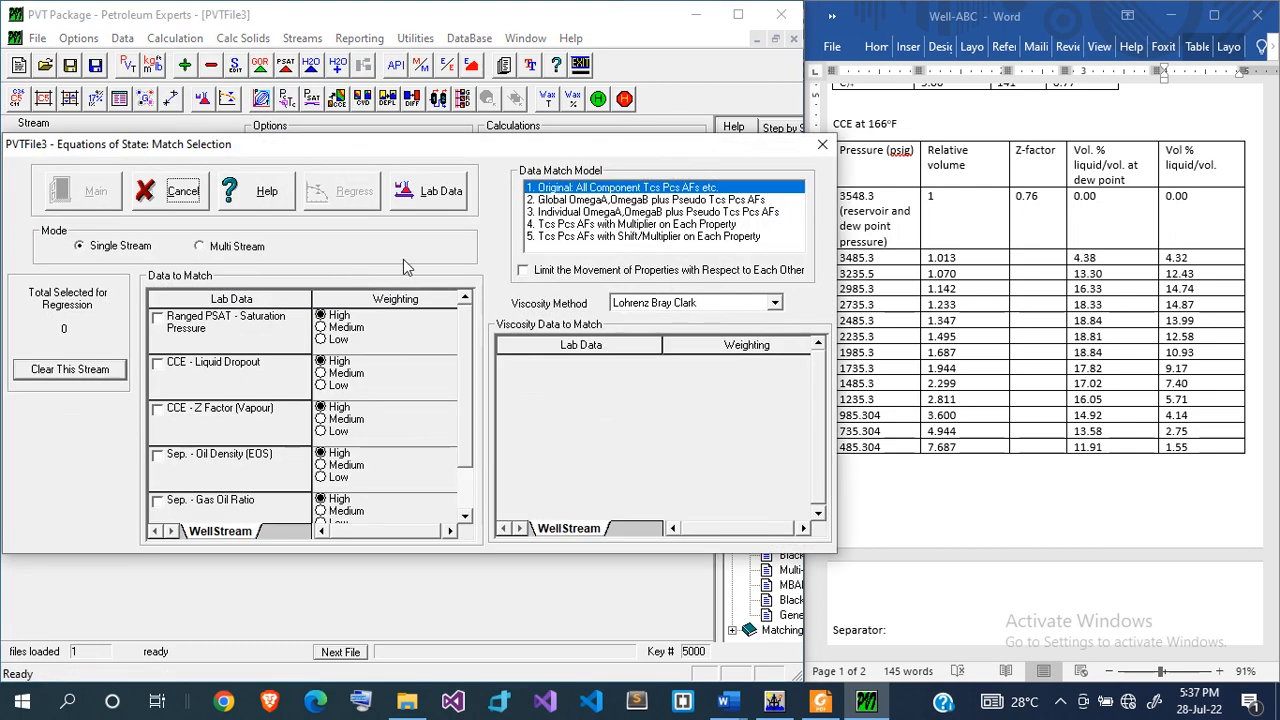
left_click(192, 320)
left_click(199, 368)
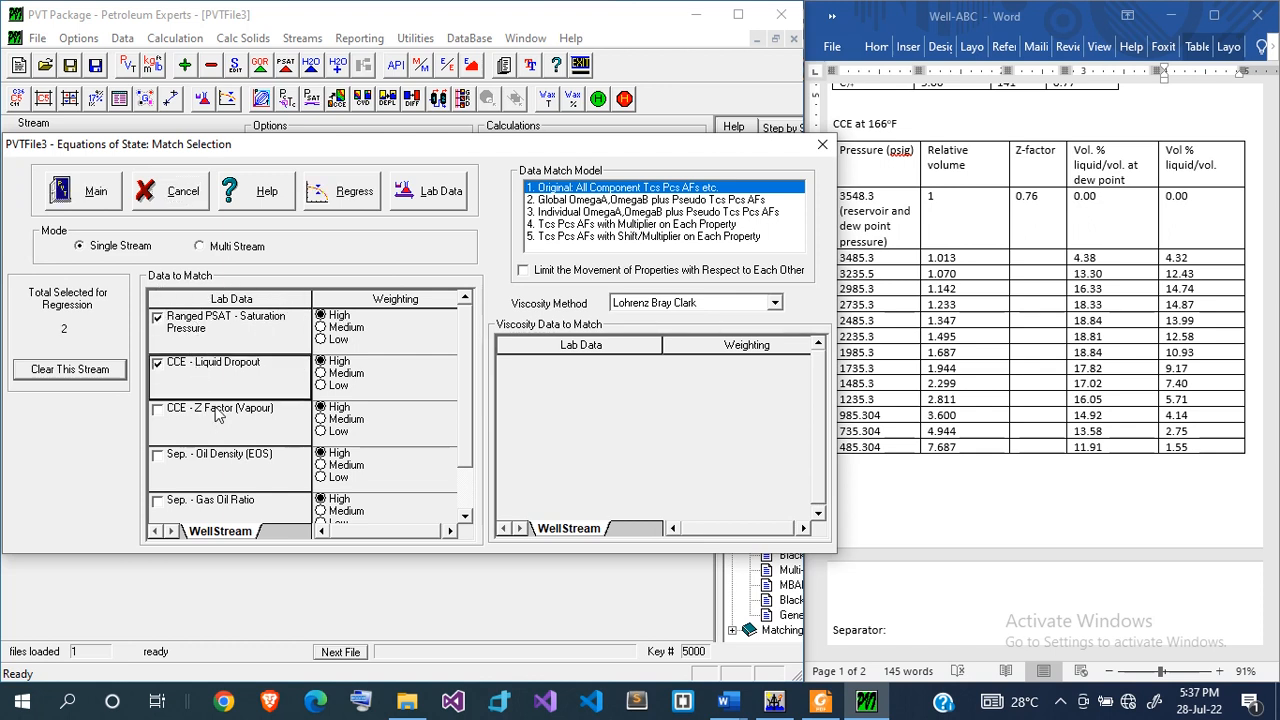
left_click(218, 415)
left_click(217, 462)
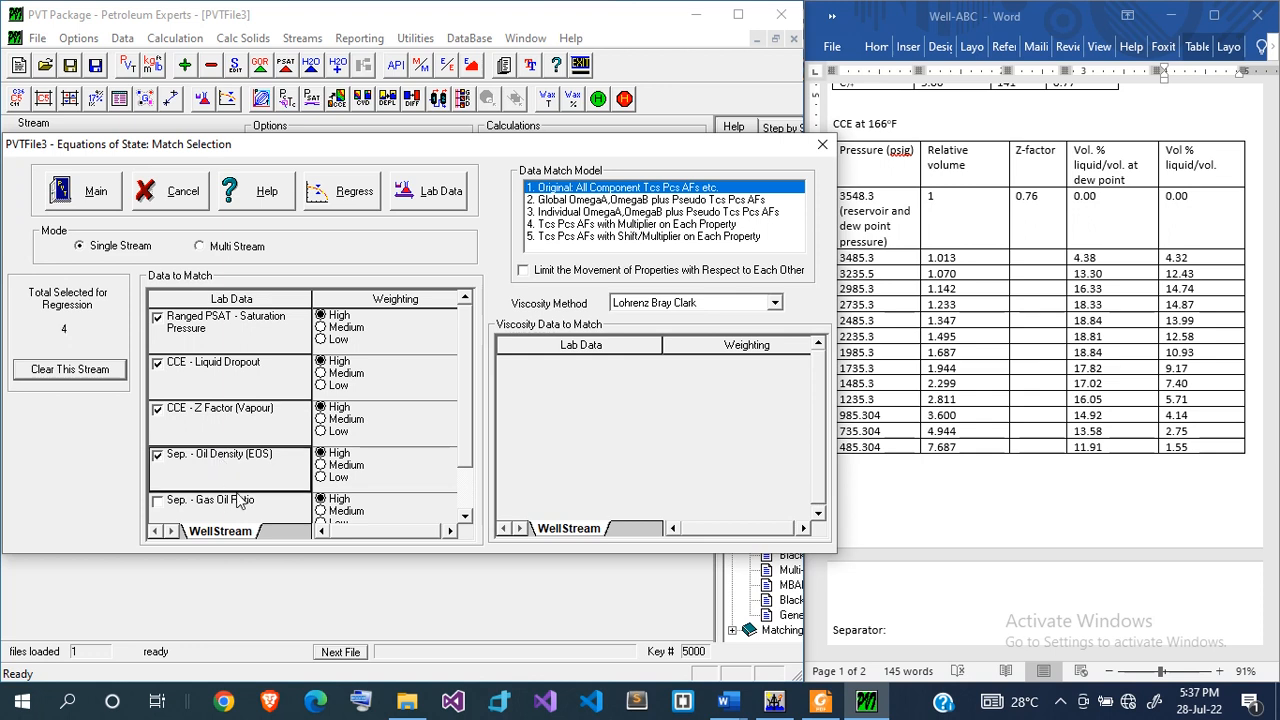
- Set Medium weighting for the CCE and separator match properties and choose the Tcs Pcs AFs with Multiplier on Each Property match model
scroll(465, 452, "down", 1)
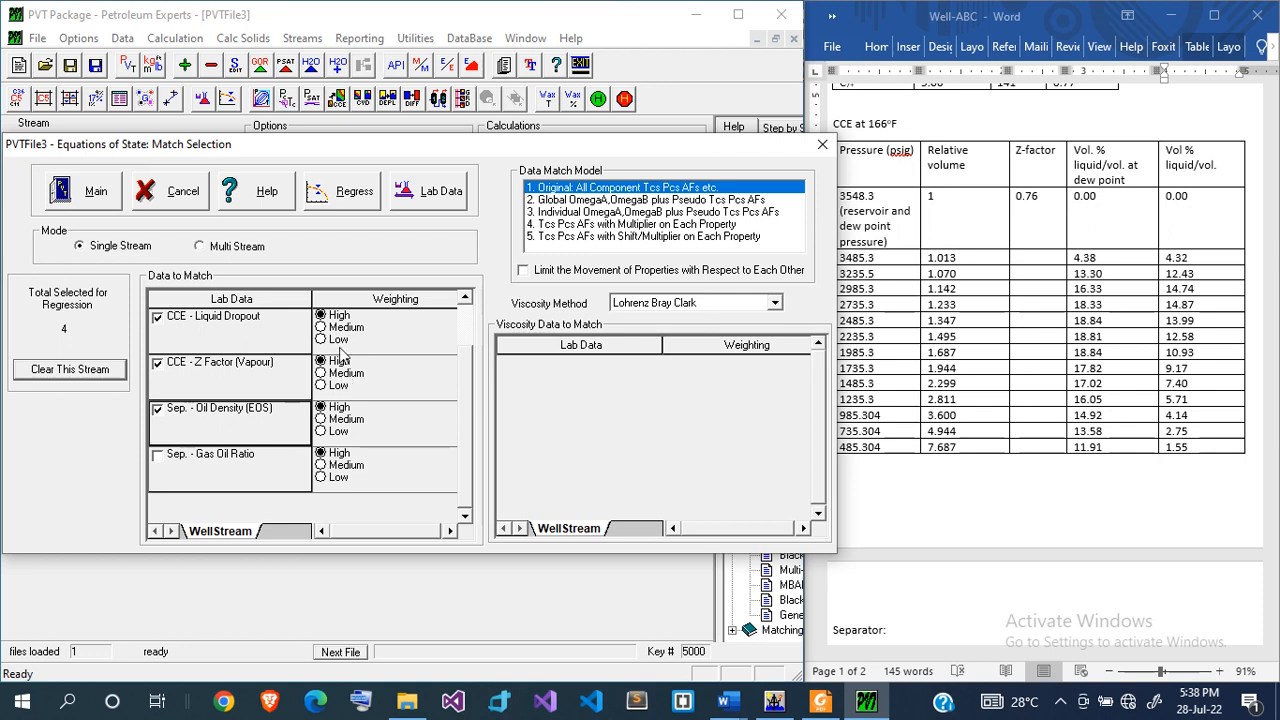
left_click(338, 328)
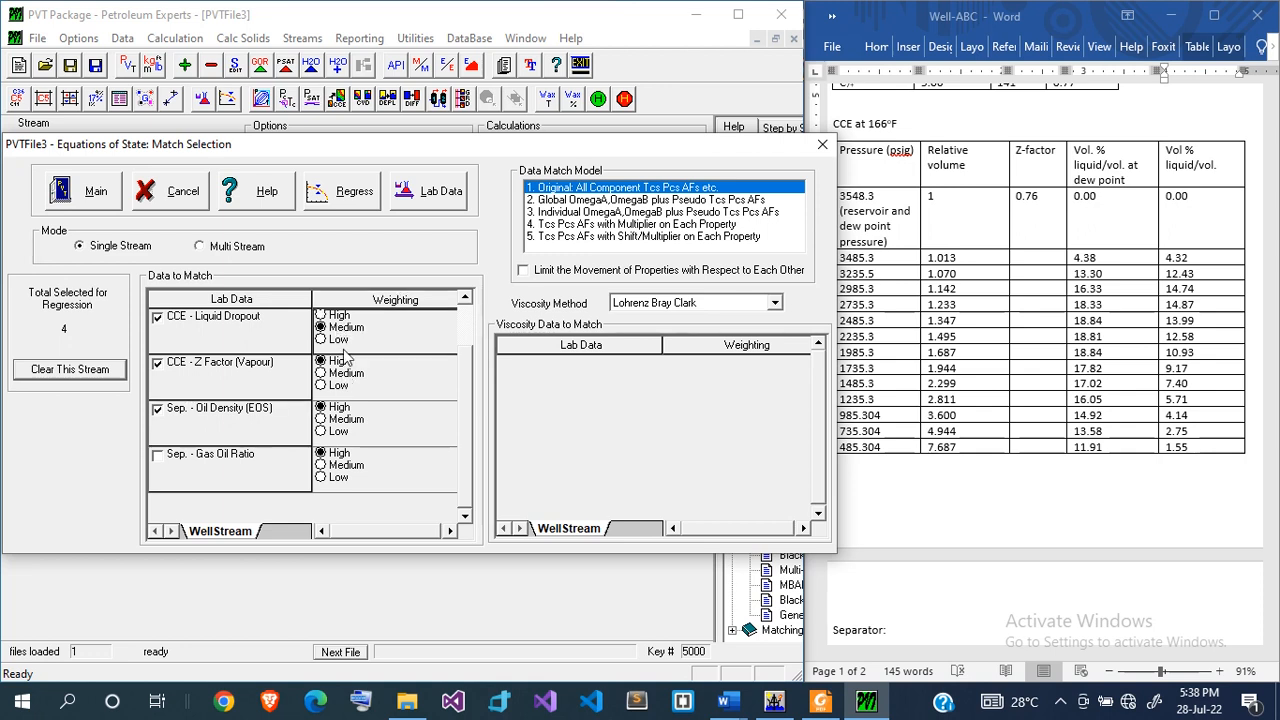
left_click(343, 374)
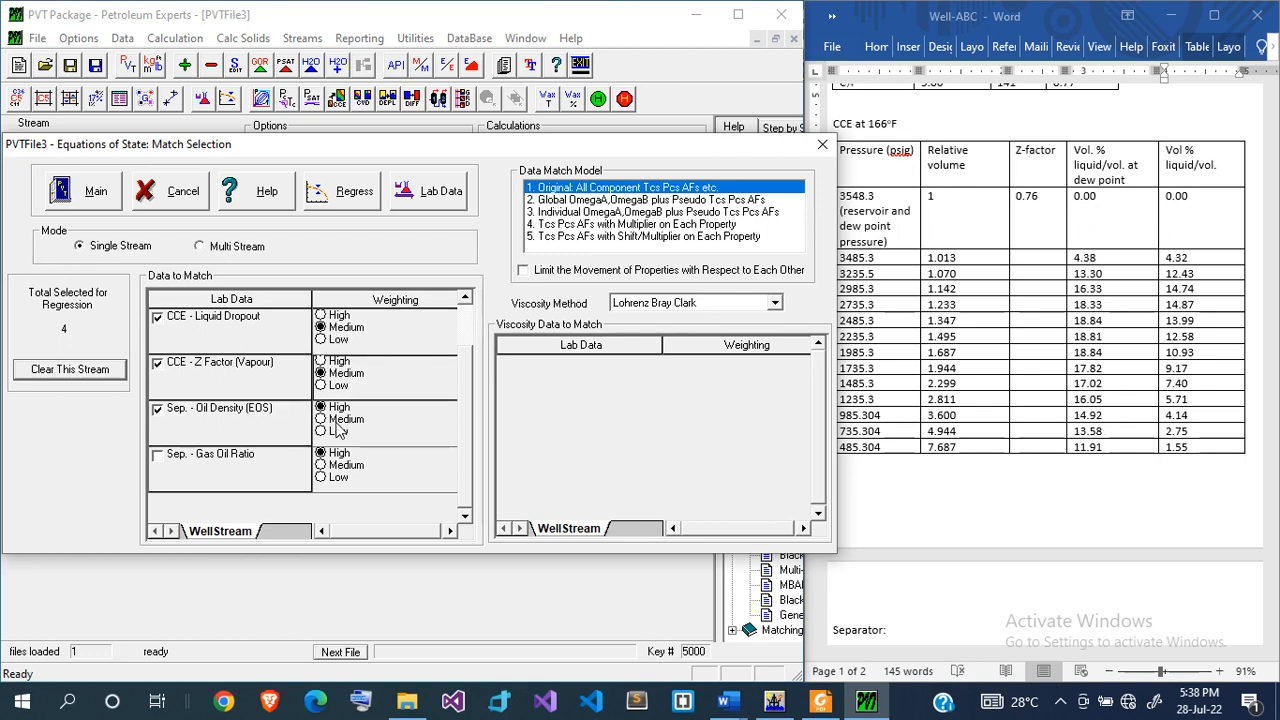
left_click(338, 420)
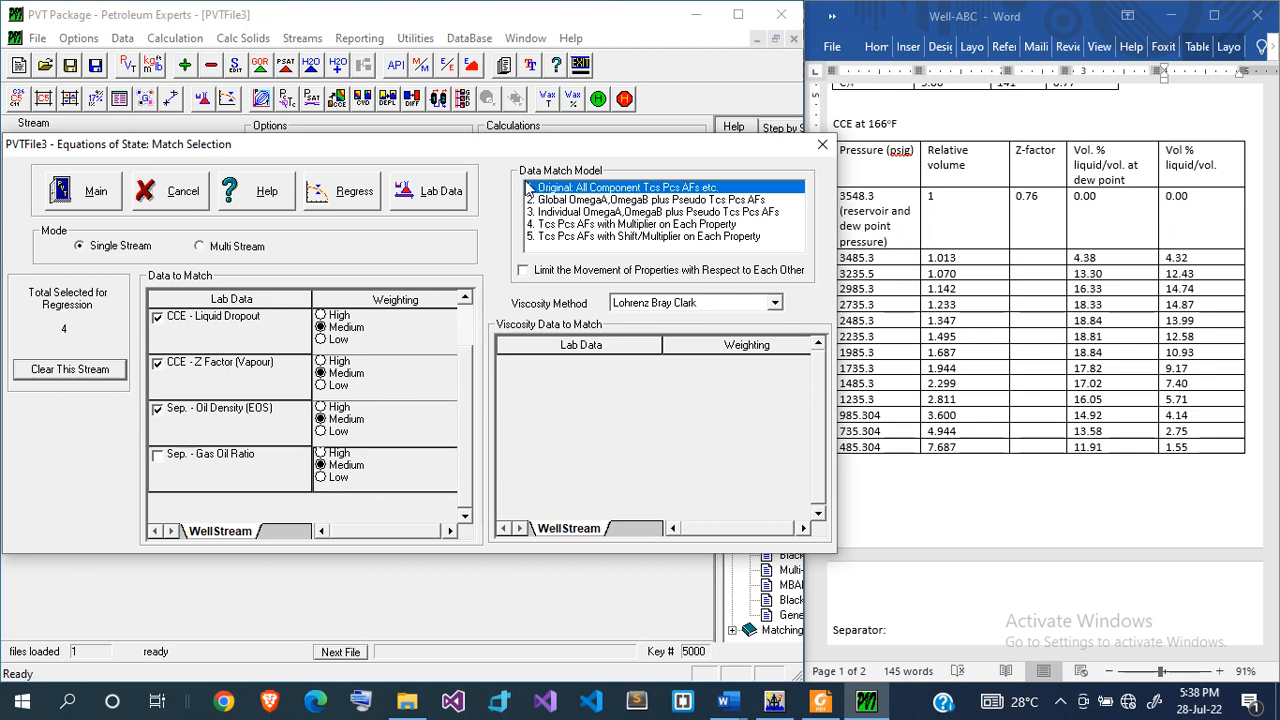
left_click(553, 226)
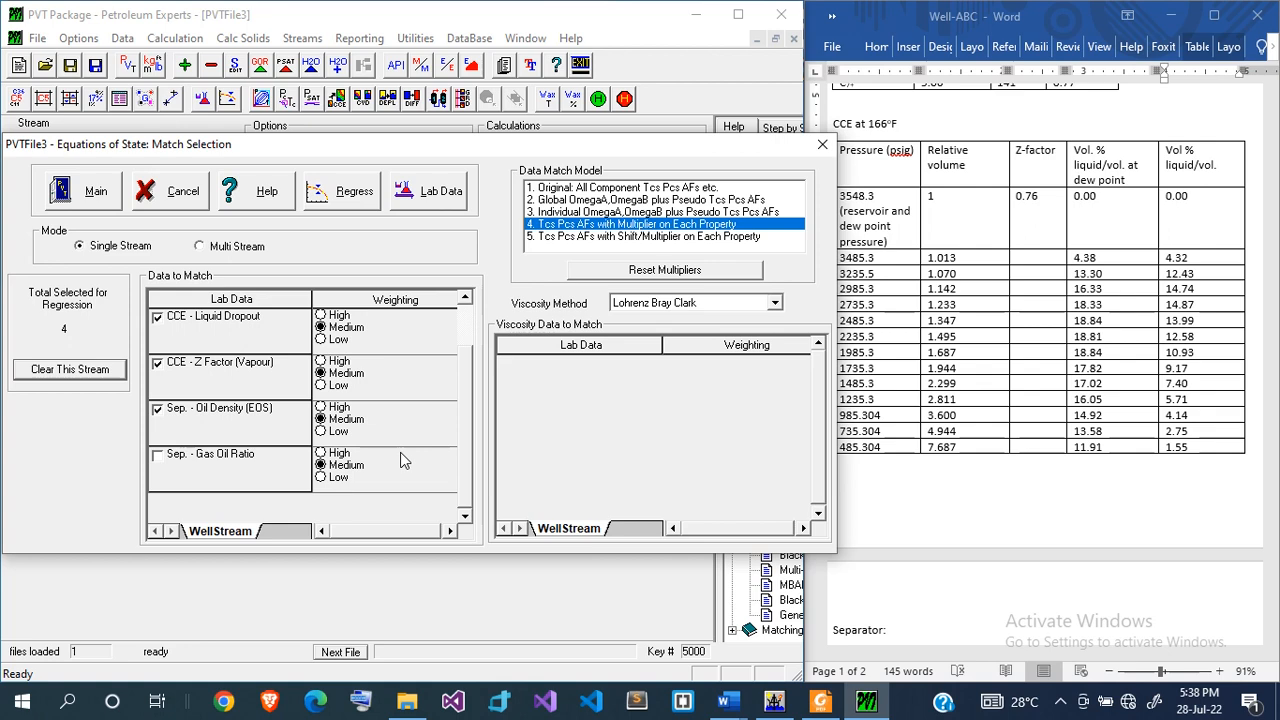
- Open the regression matching dialog and select Tc, Pc and AF for the pseudo components only, leaving the pure components cleared
left_click(355, 191)
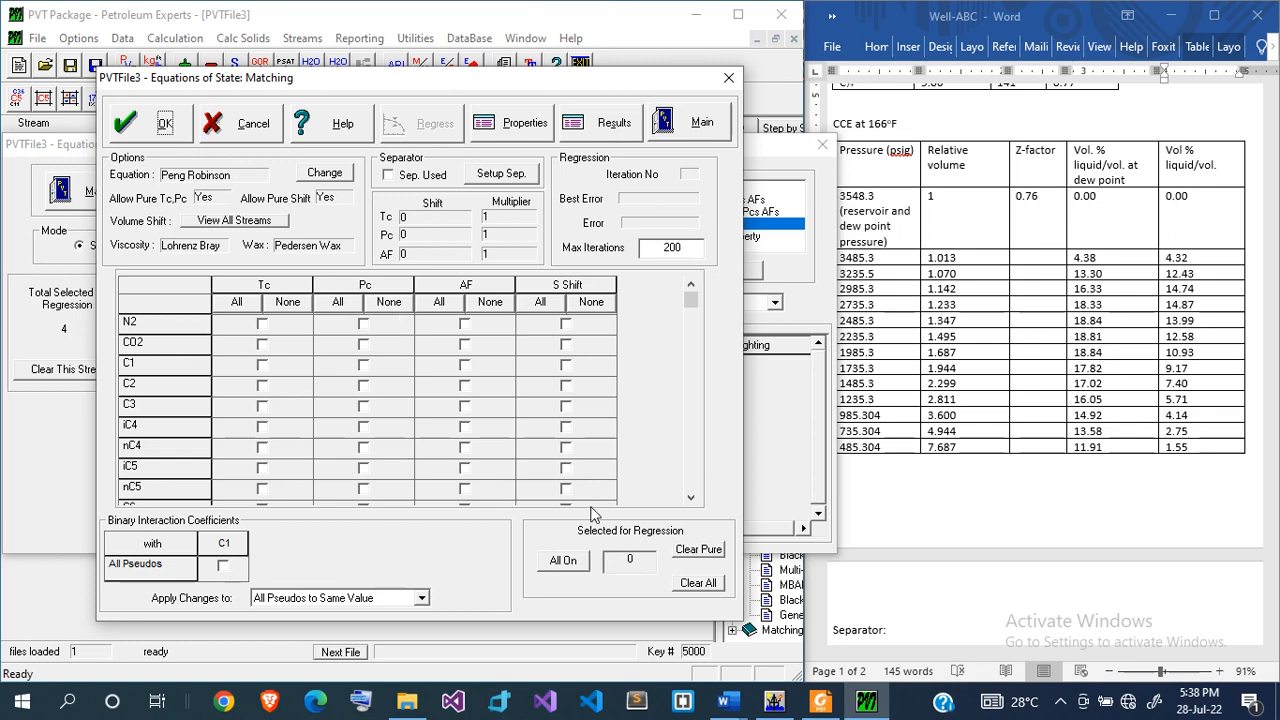
left_click(563, 561)
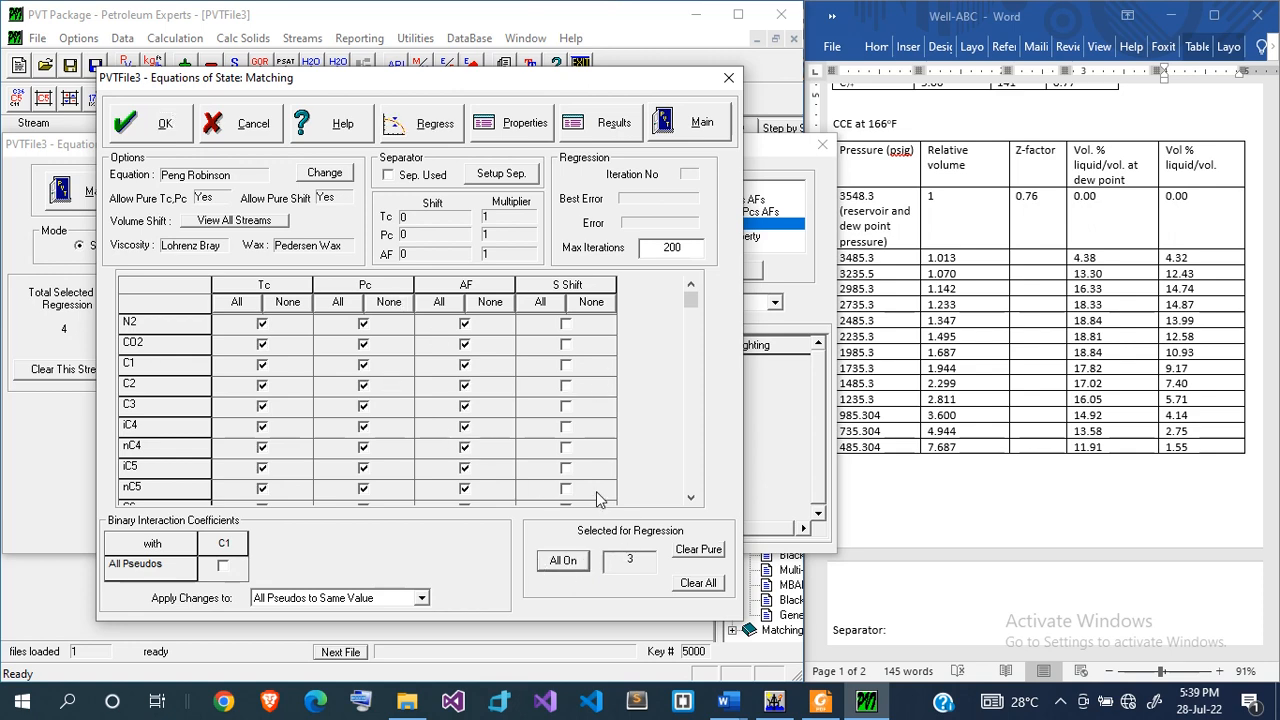
left_click(699, 551)
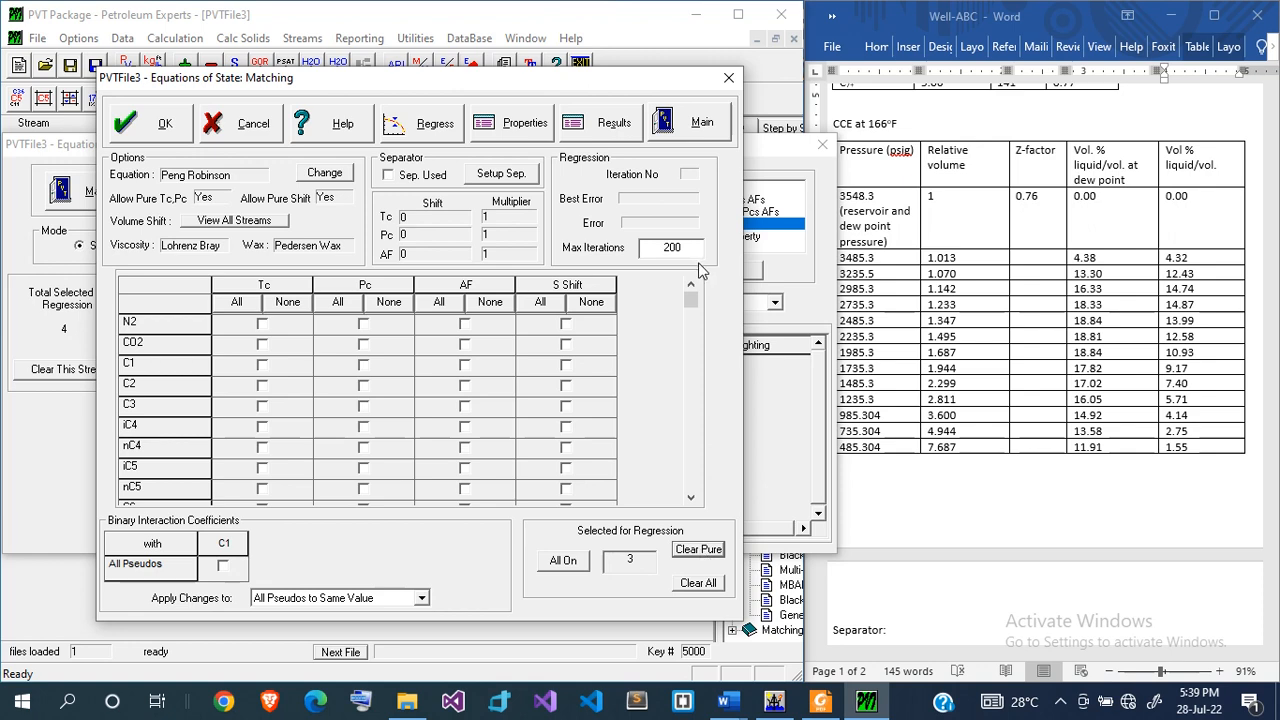
left_click_drag(690, 301, 697, 424)
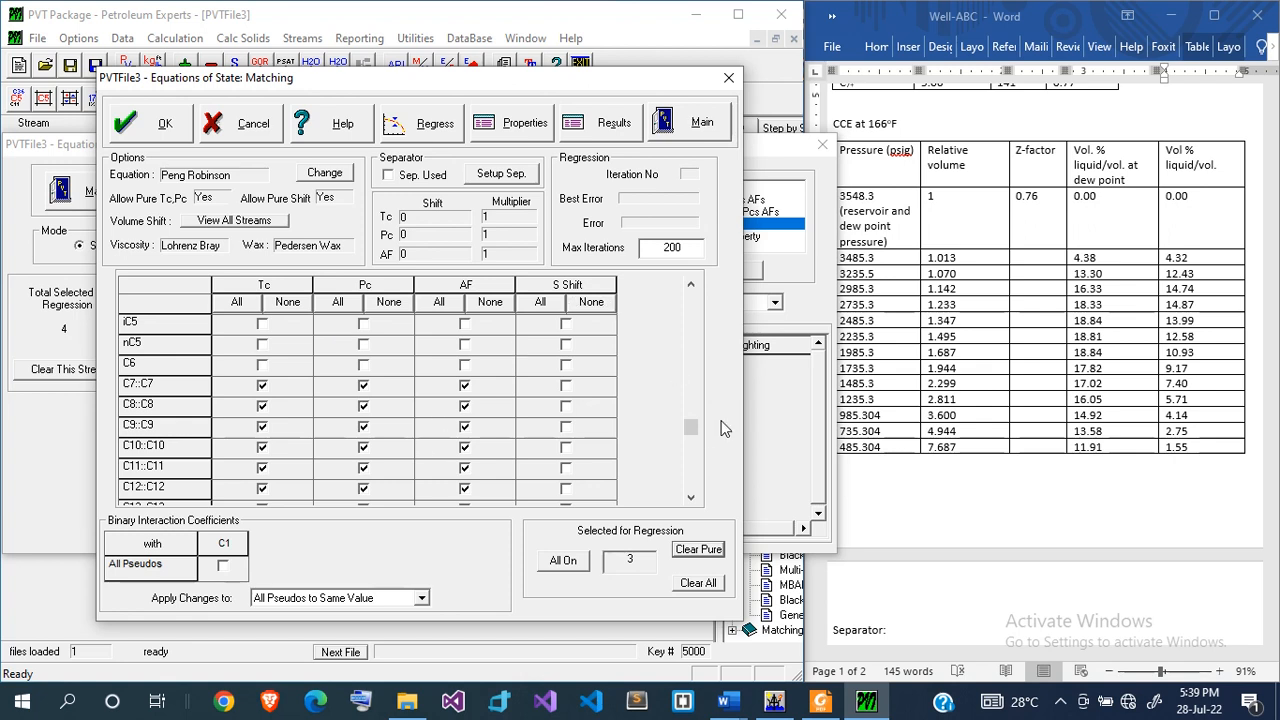
left_click_drag(691, 428, 691, 288)
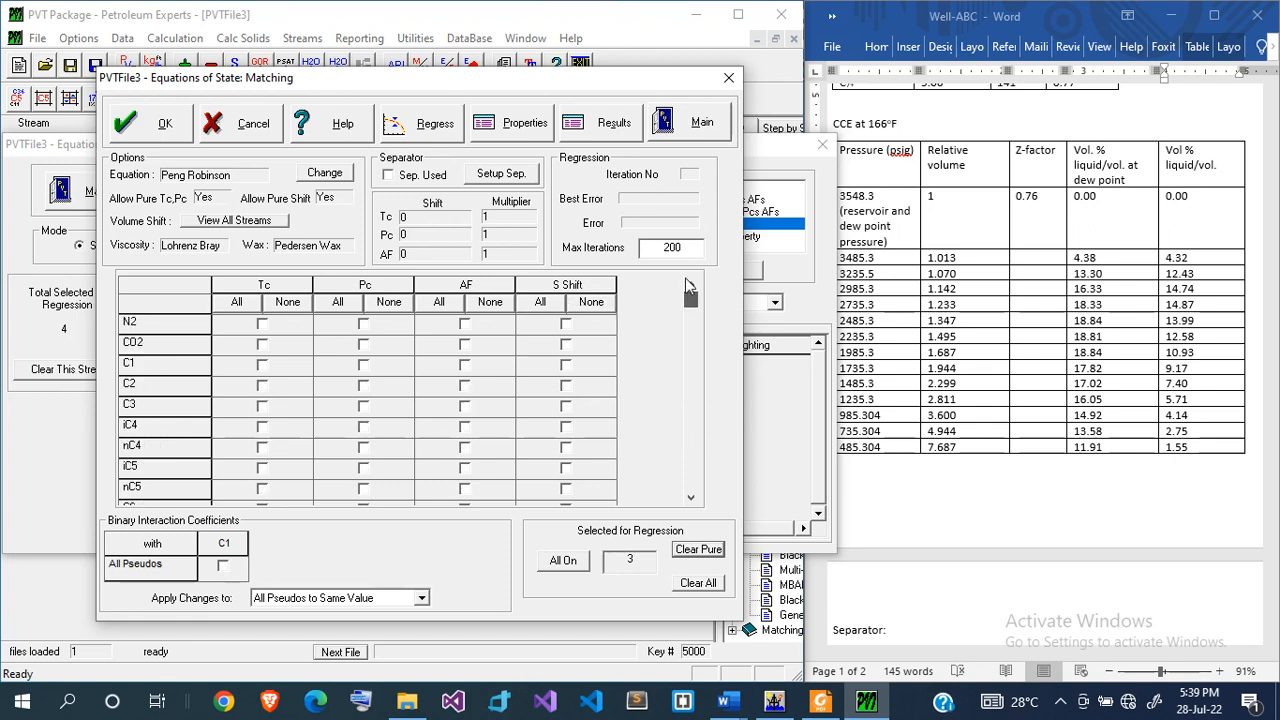
- Select S Shift as a regression variable for all components except N2 and CO2
left_click(545, 302)
left_click(566, 324)
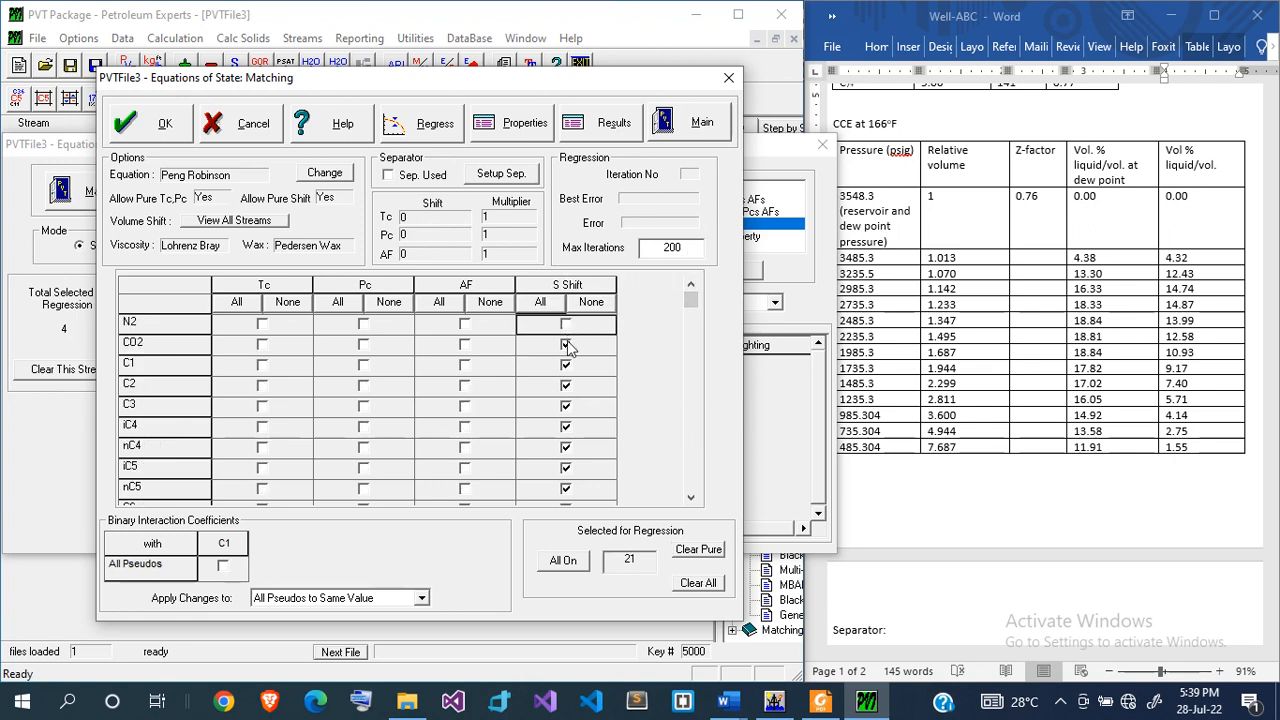
left_click(566, 344)
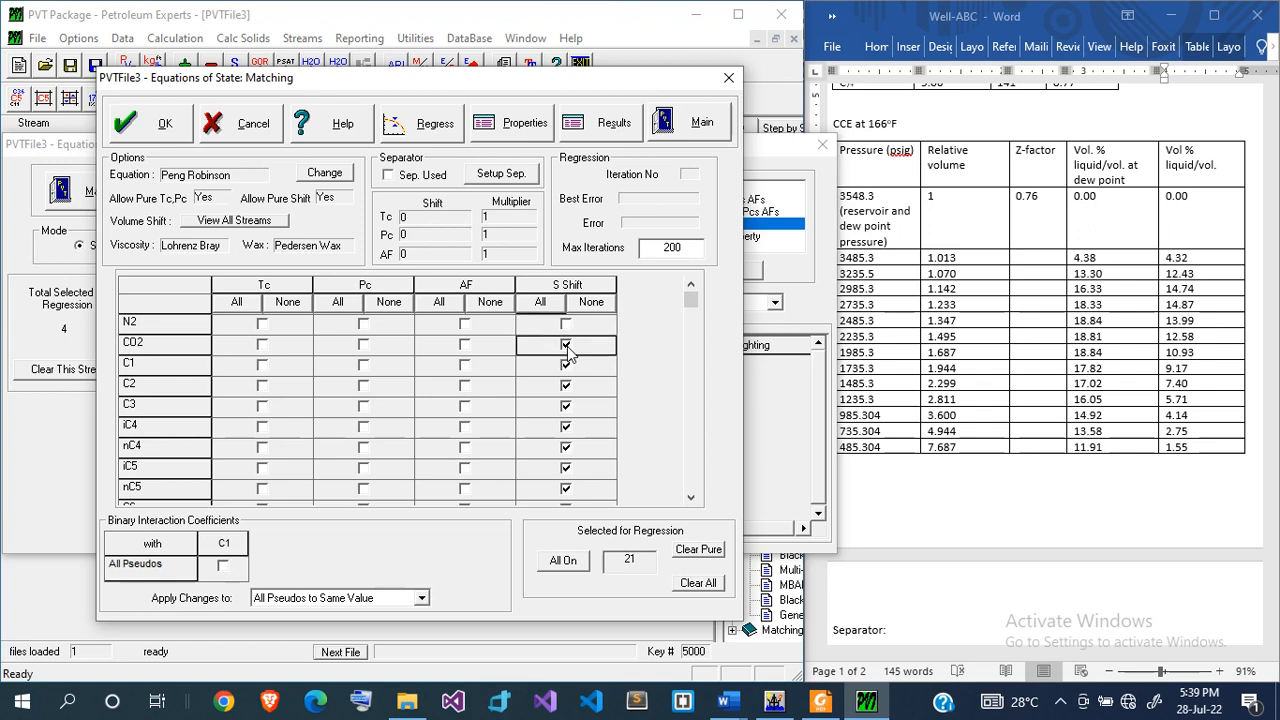
- Include the binary interaction coefficients of all pseudos with C1 in the regression, applying changes to All Pseudos by Same Multiplier
left_click(222, 565)
left_click(322, 599)
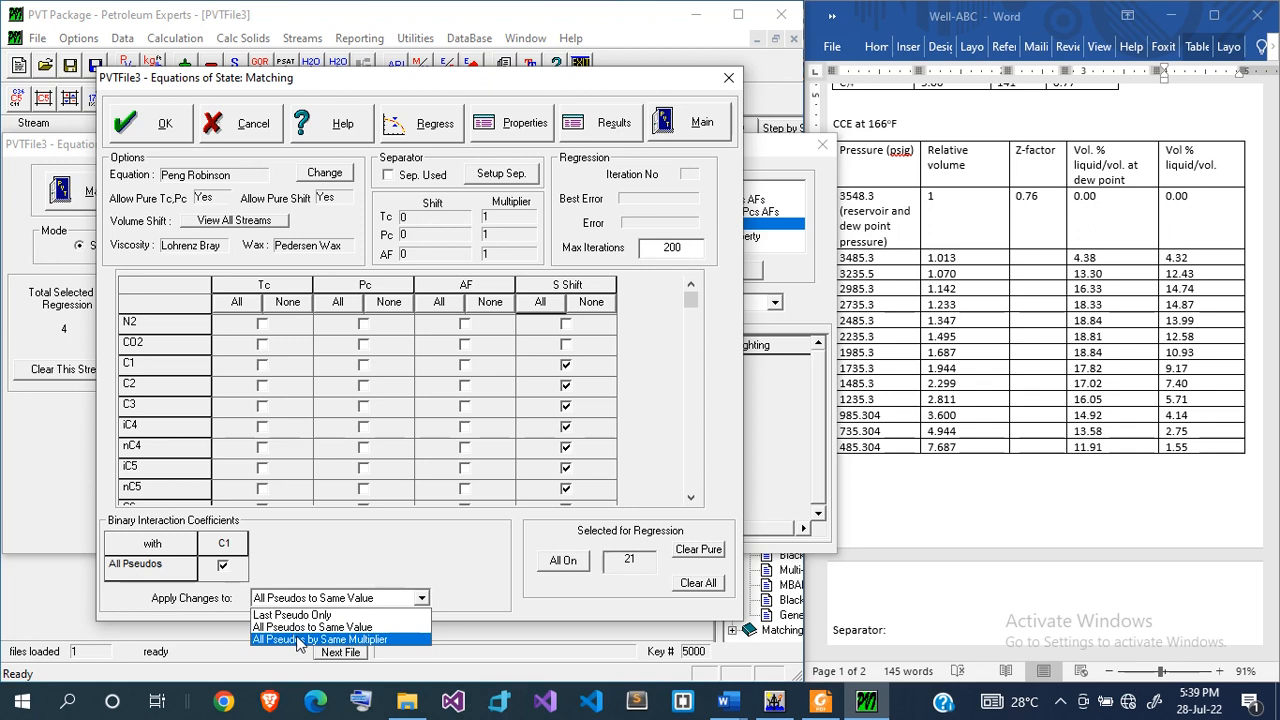
left_click(297, 640)
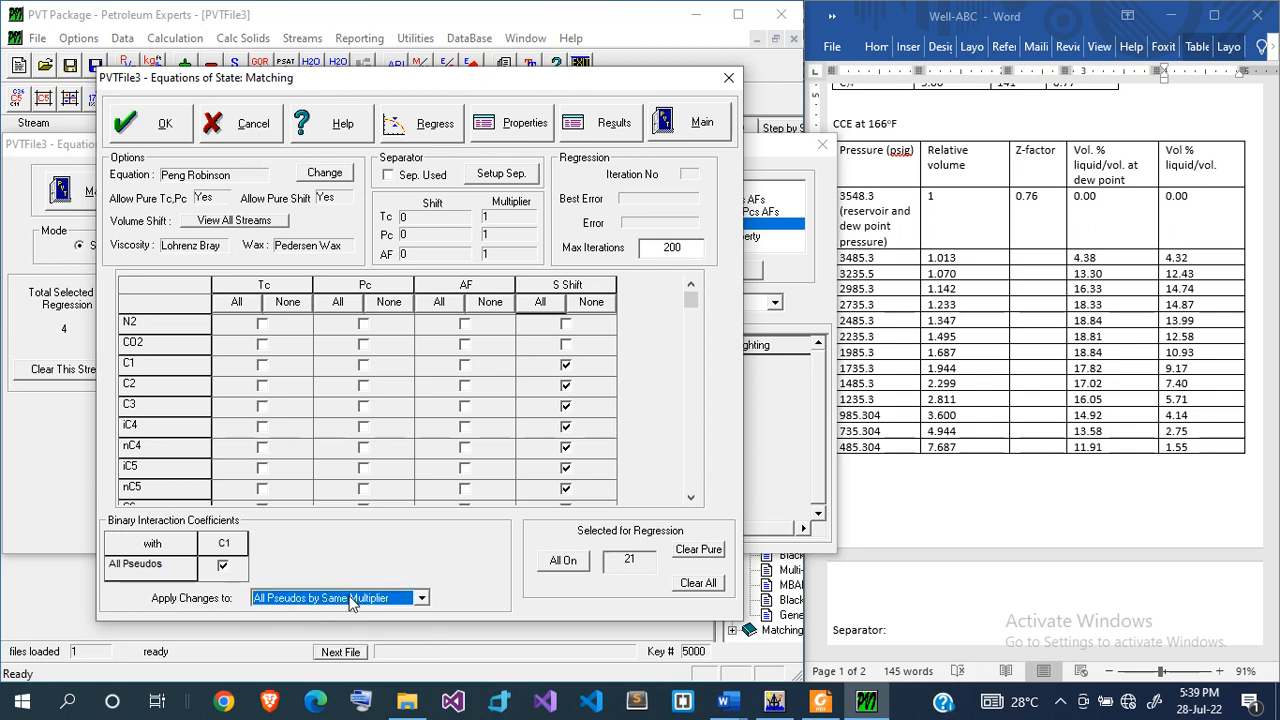
left_click(350, 600)
left_click(350, 600)
- Edit the maximum number of iterations and run the regression
left_click(689, 246)
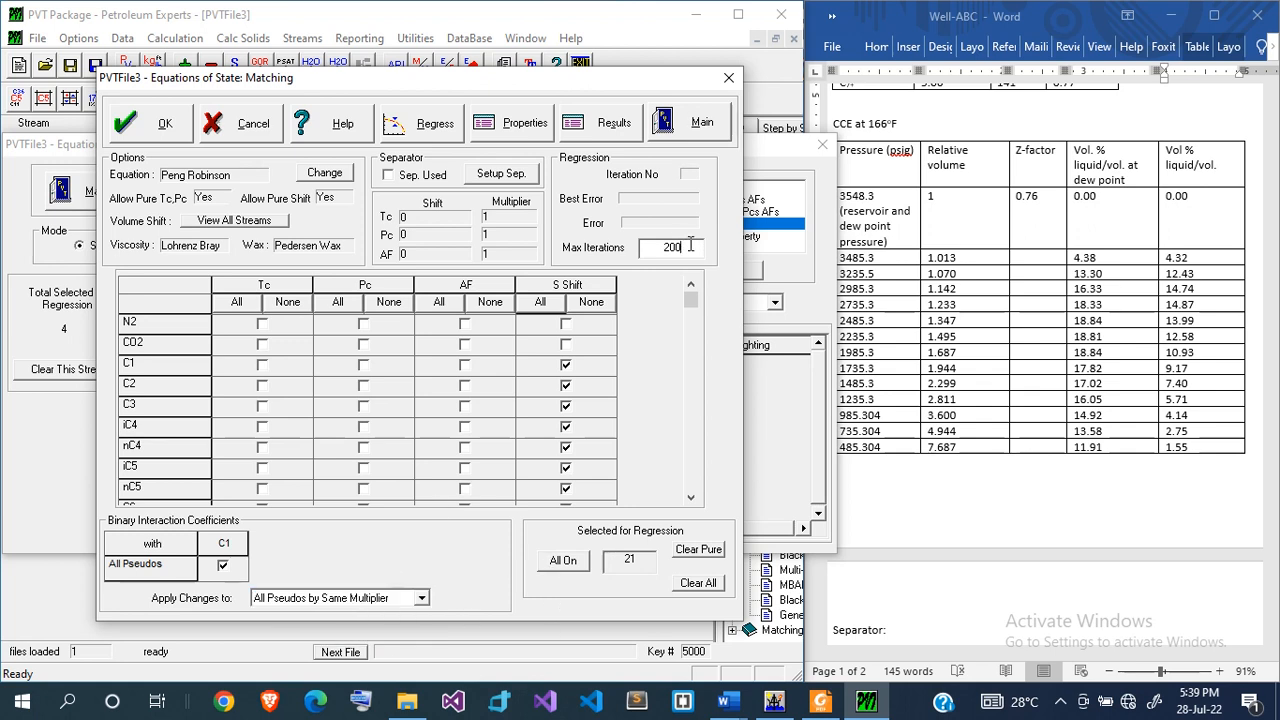
key("BackSpace")
left_click(412, 134)
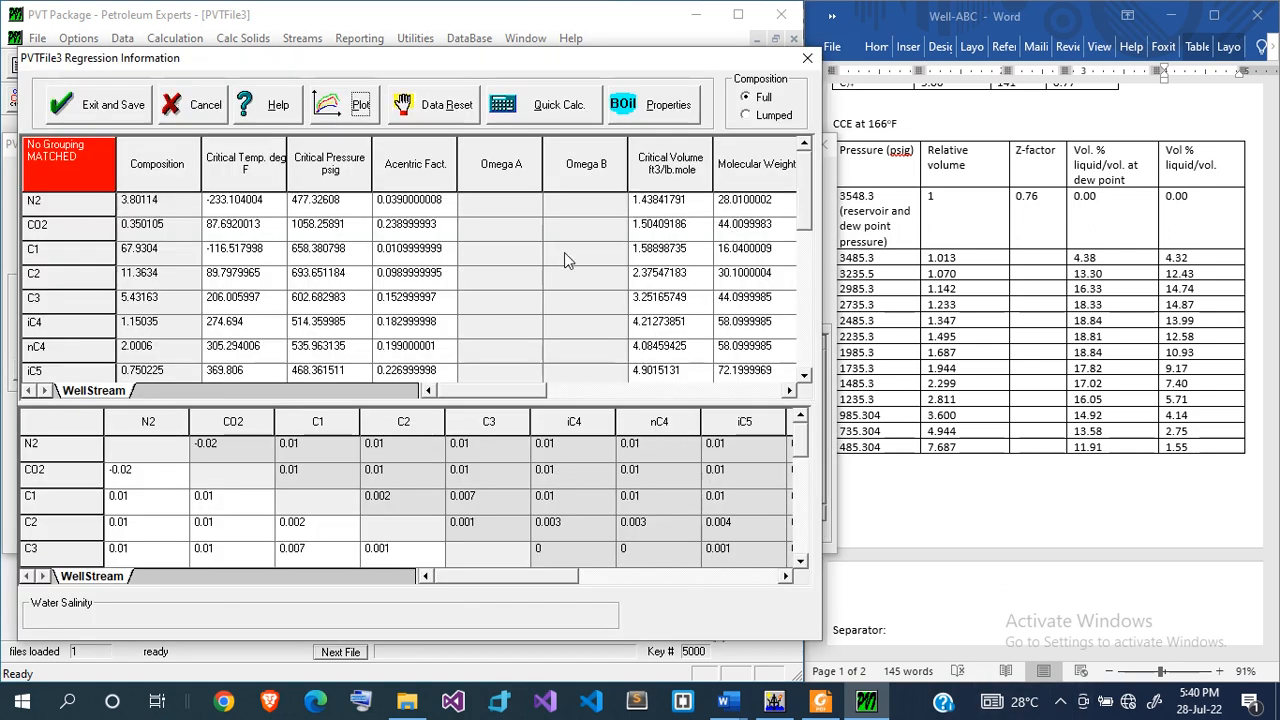
- Plot Critical Temp. and Critical Pressure together against component number to check the matched component properties
left_click(345, 105)
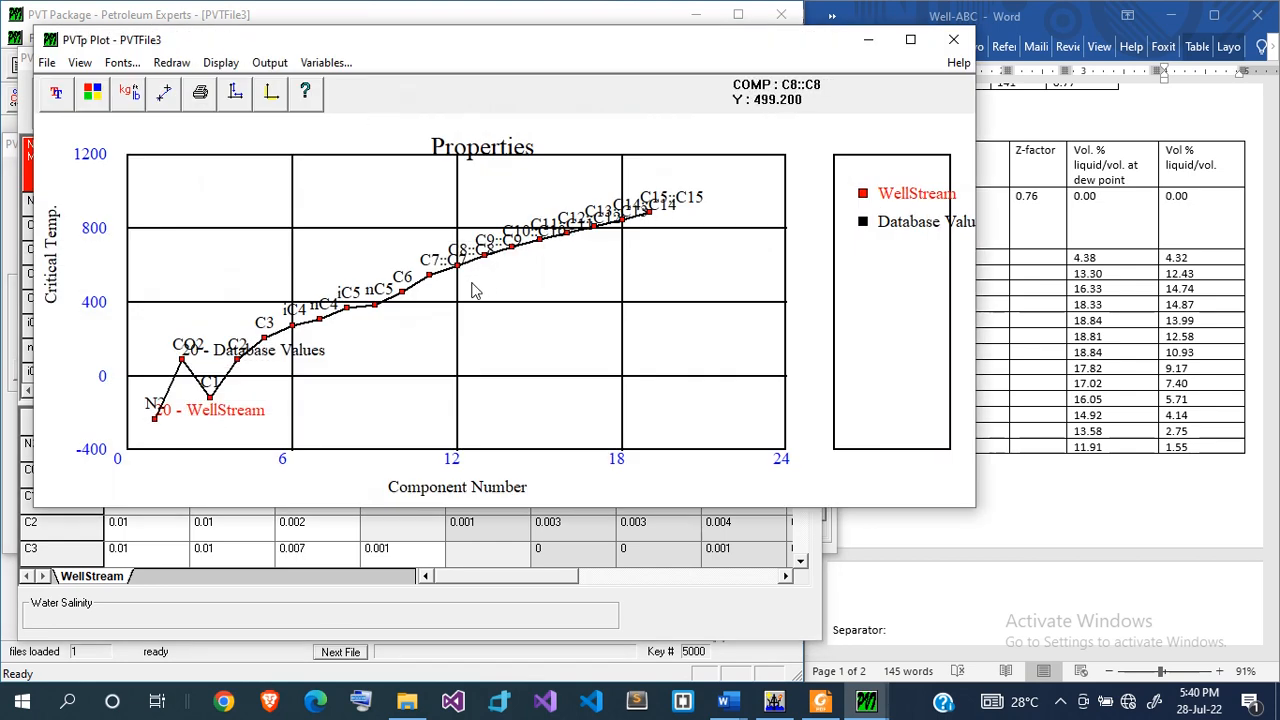
left_click(326, 62)
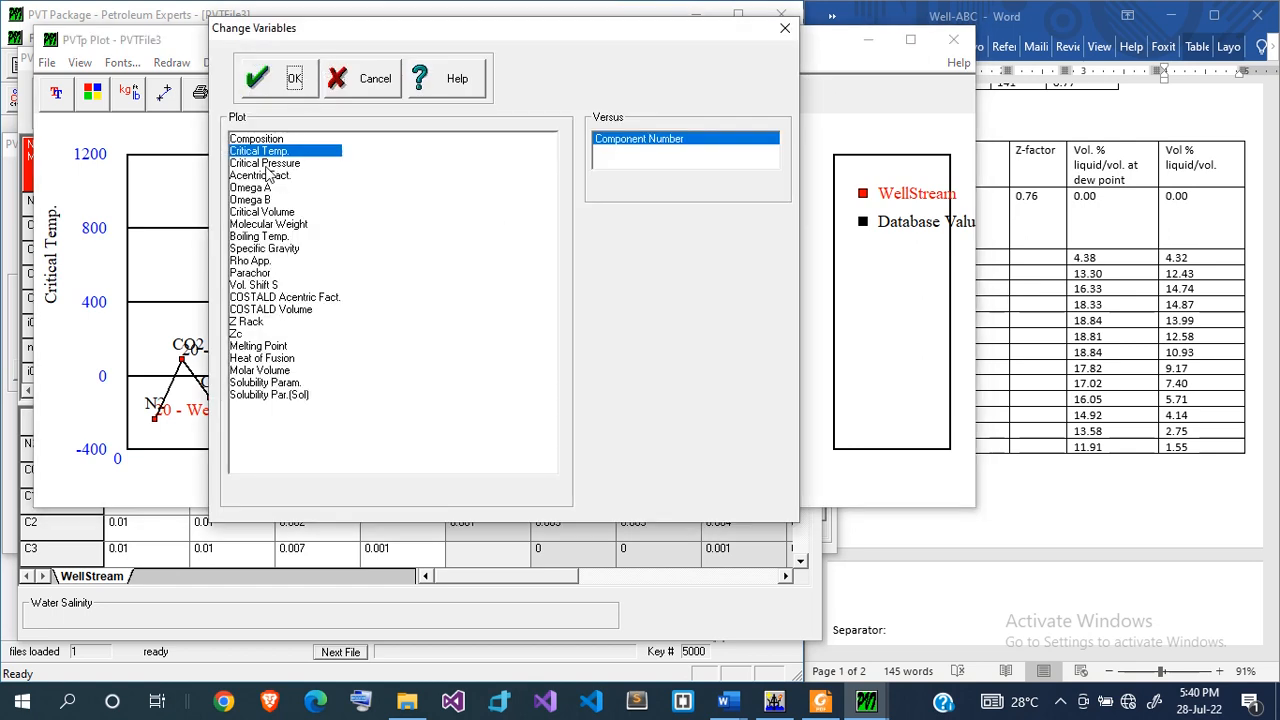
left_click(265, 164)
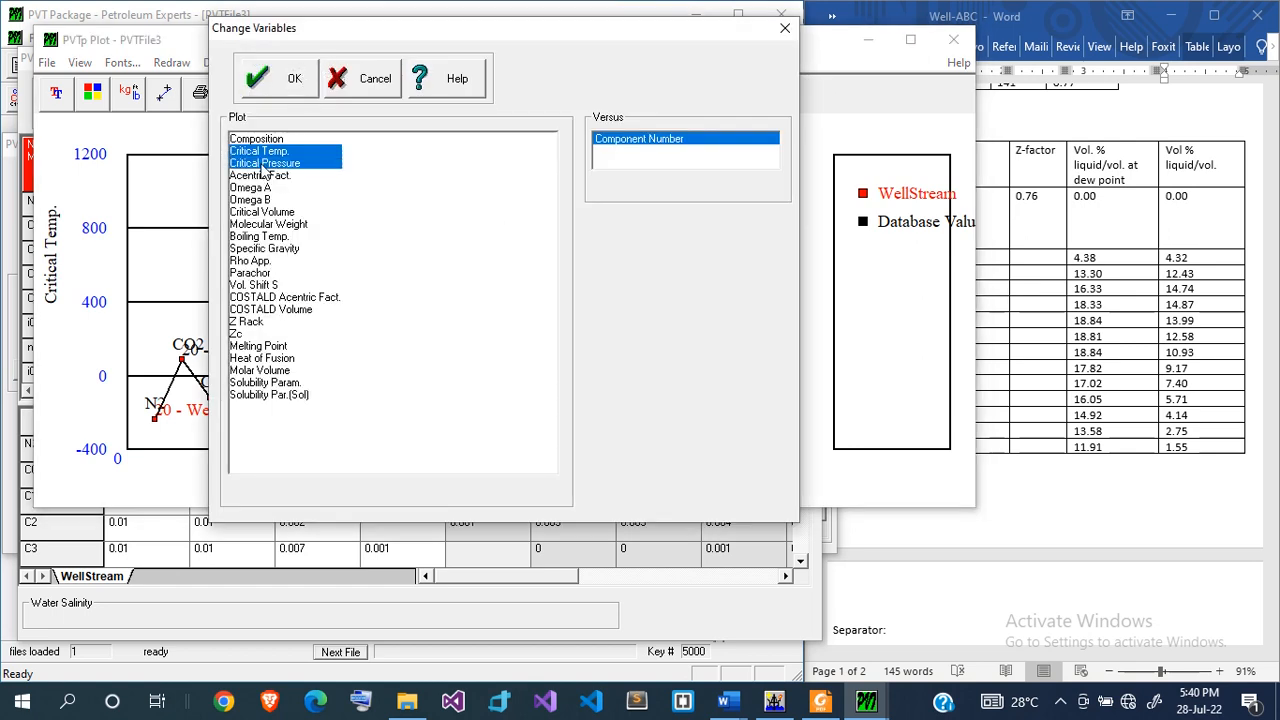
left_click(285, 88)
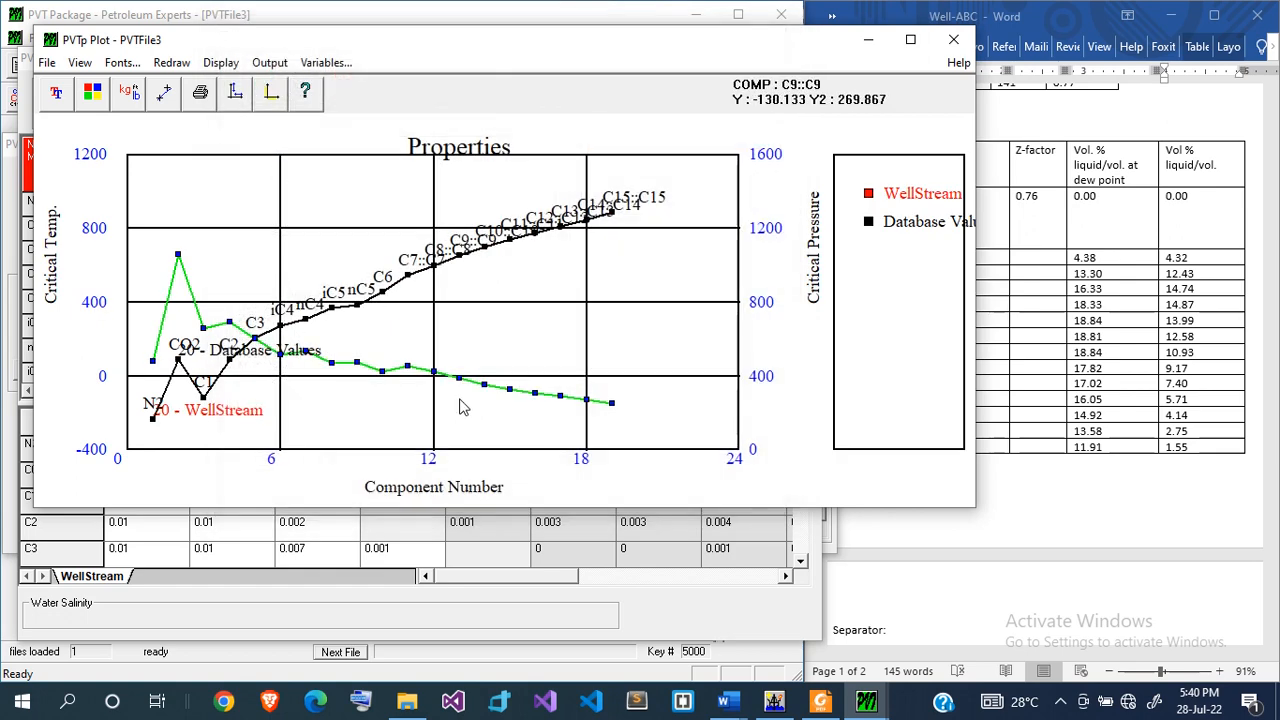
left_click(954, 39)
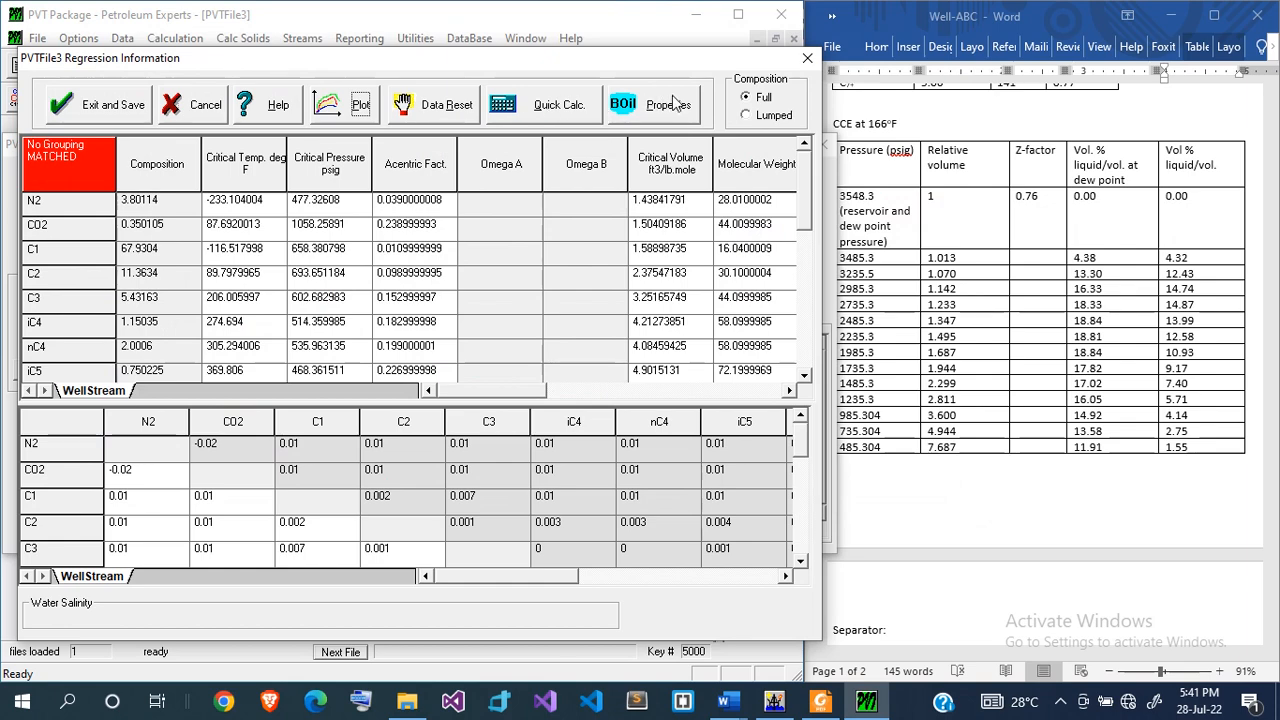
- Save the matched component properties, accept the regression and return to the main stream overview
left_click(121, 108)
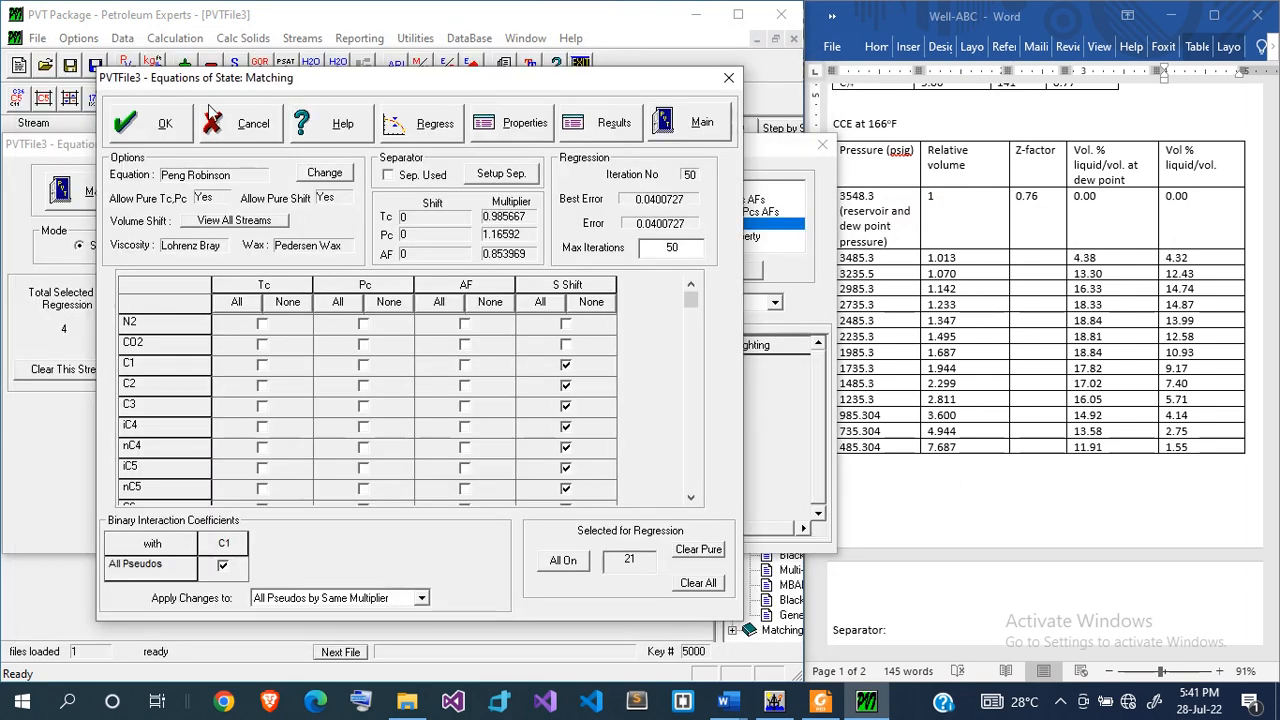
left_click(165, 122)
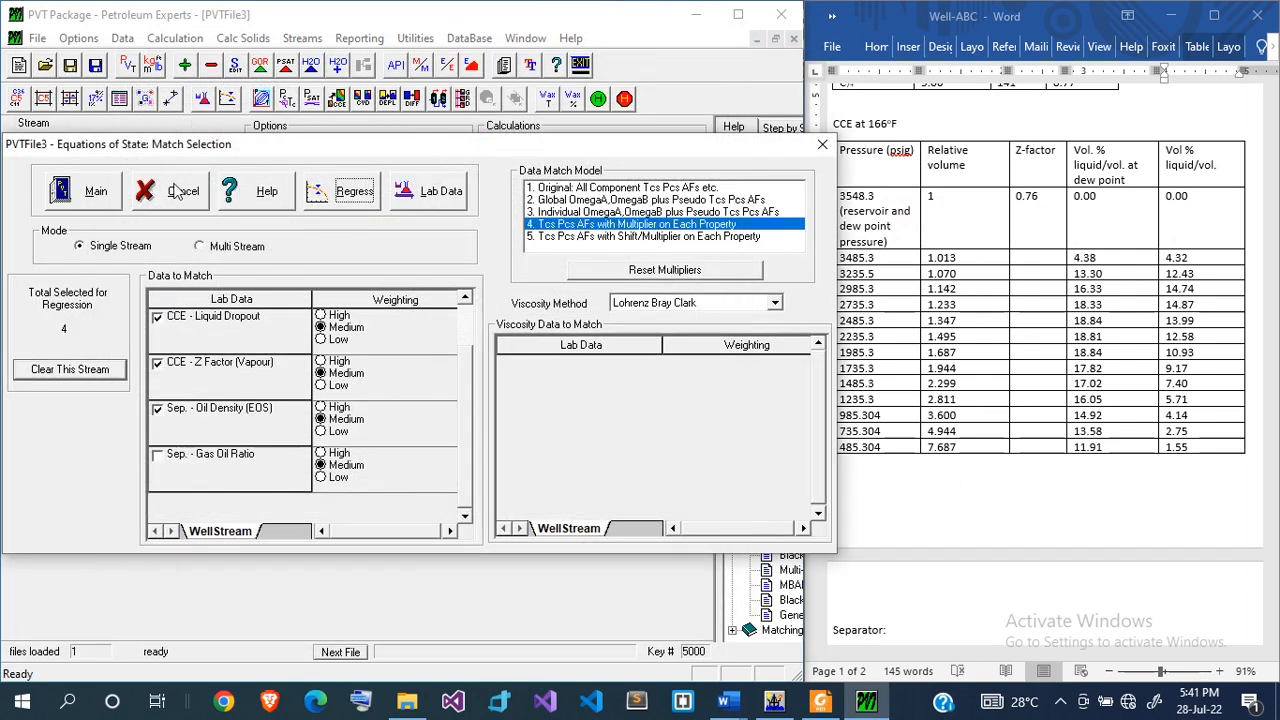
left_click(96, 191)
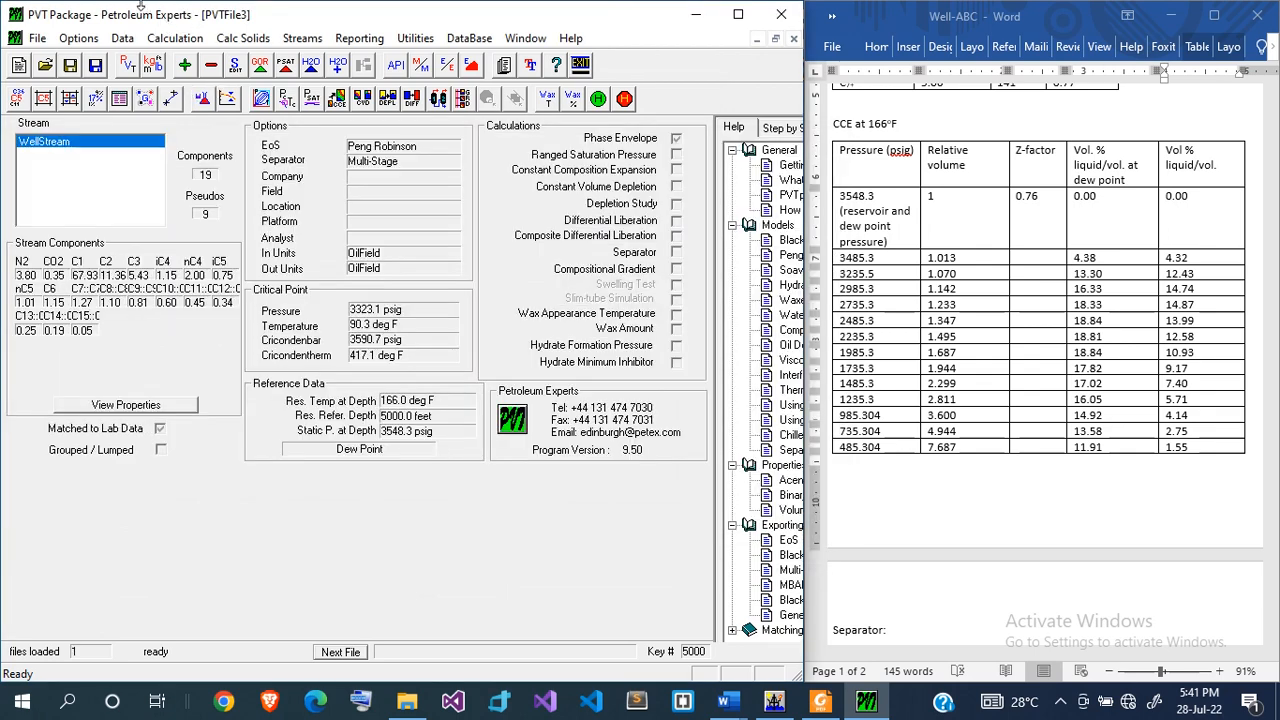
- Calculate the phase envelope of the matched stream with automatic mole fractions from 0.5 to 1.0 and inspect the expanded plot
left_click(172, 40)
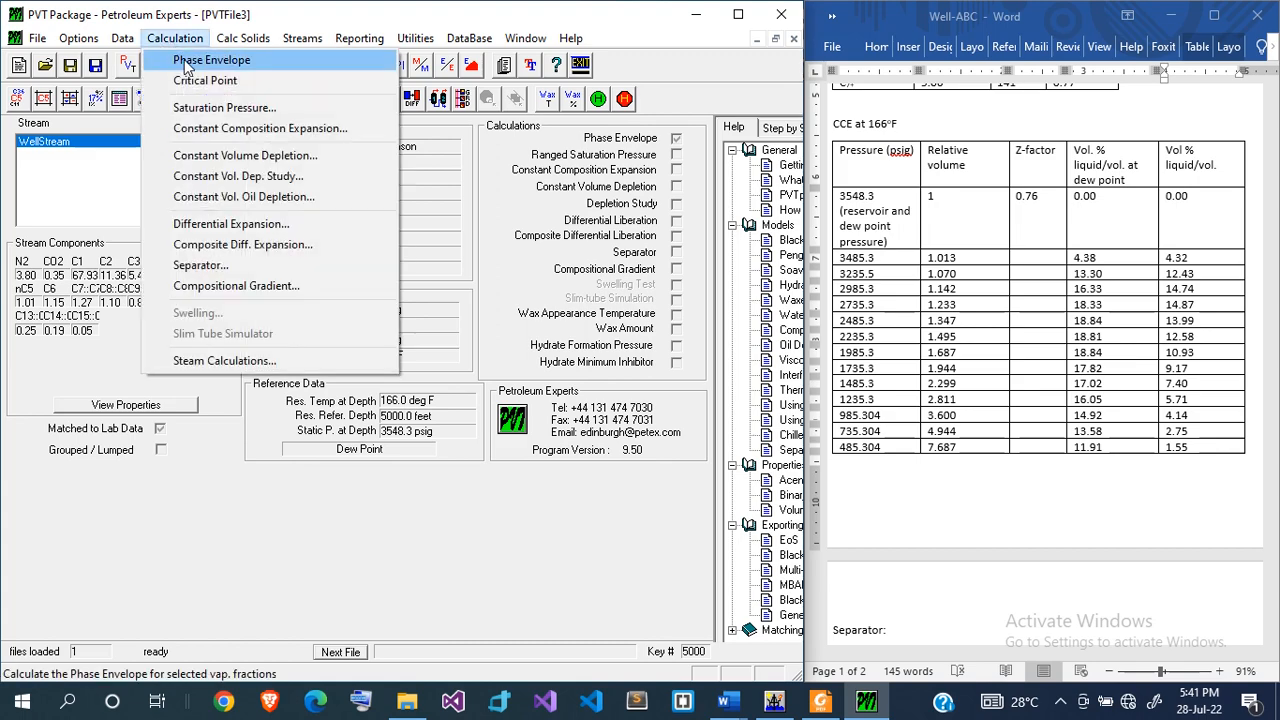
left_click(186, 62)
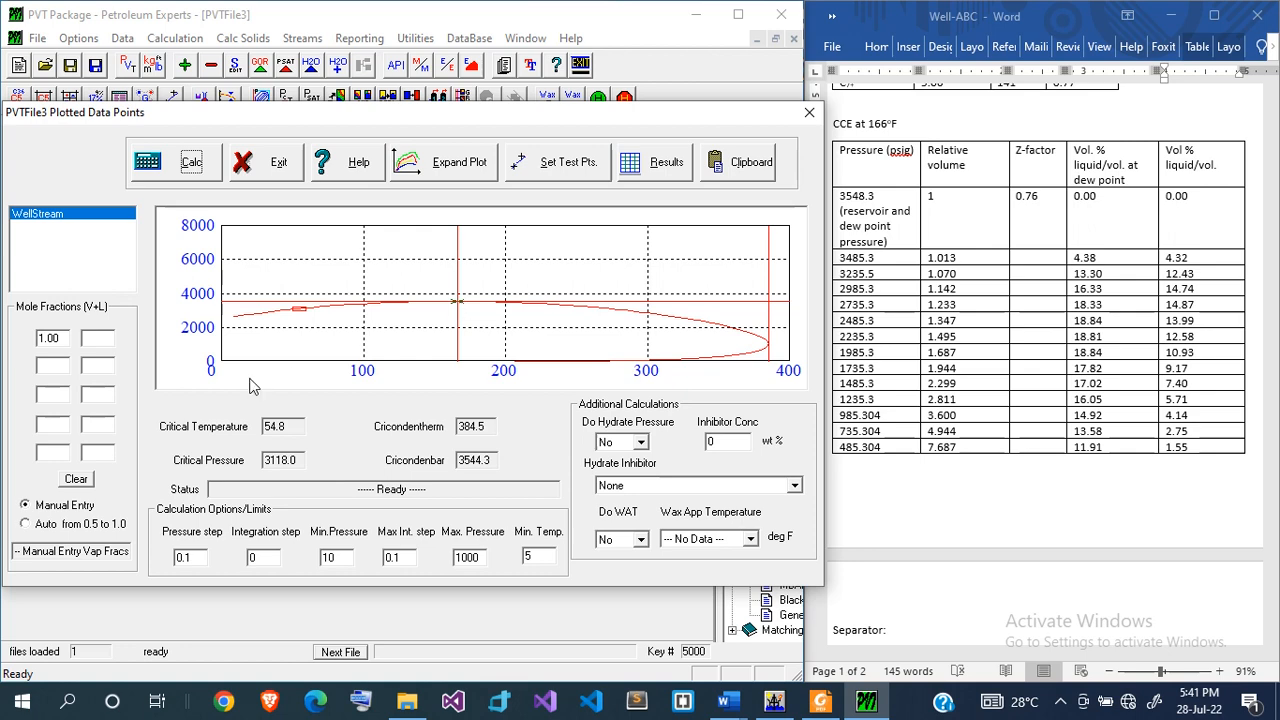
left_click(82, 526)
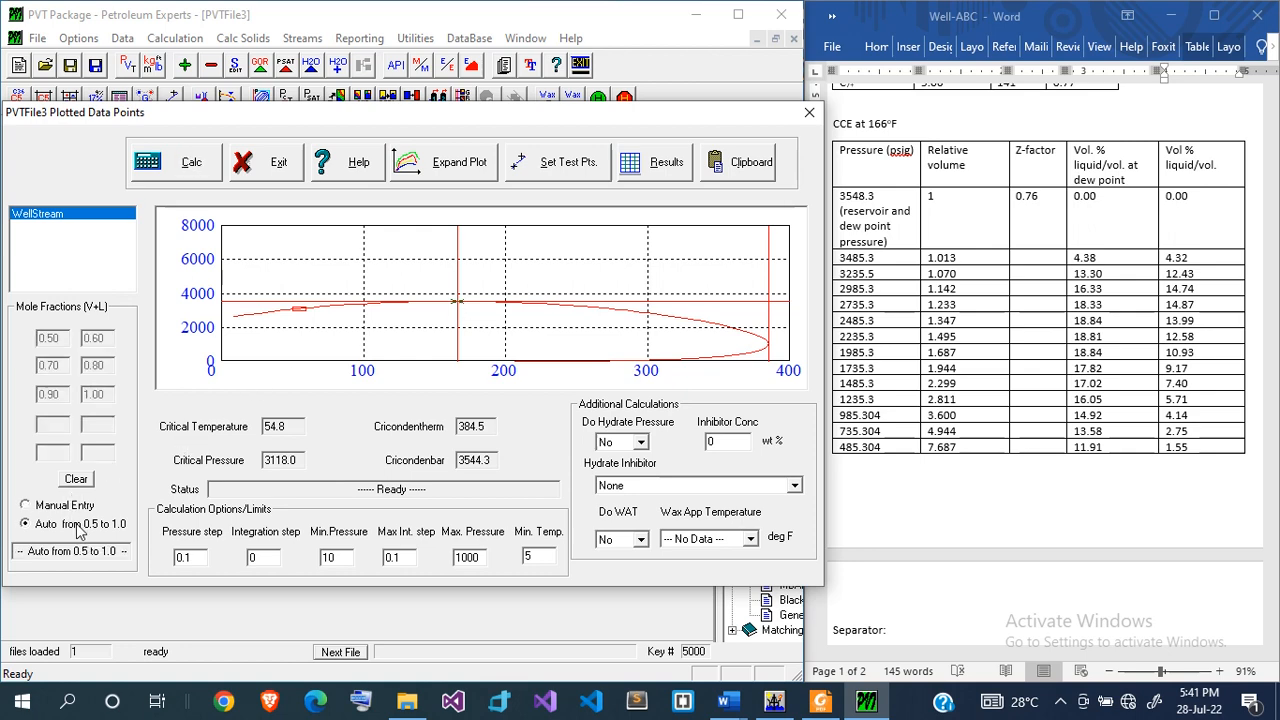
left_click(176, 170)
left_click(470, 163)
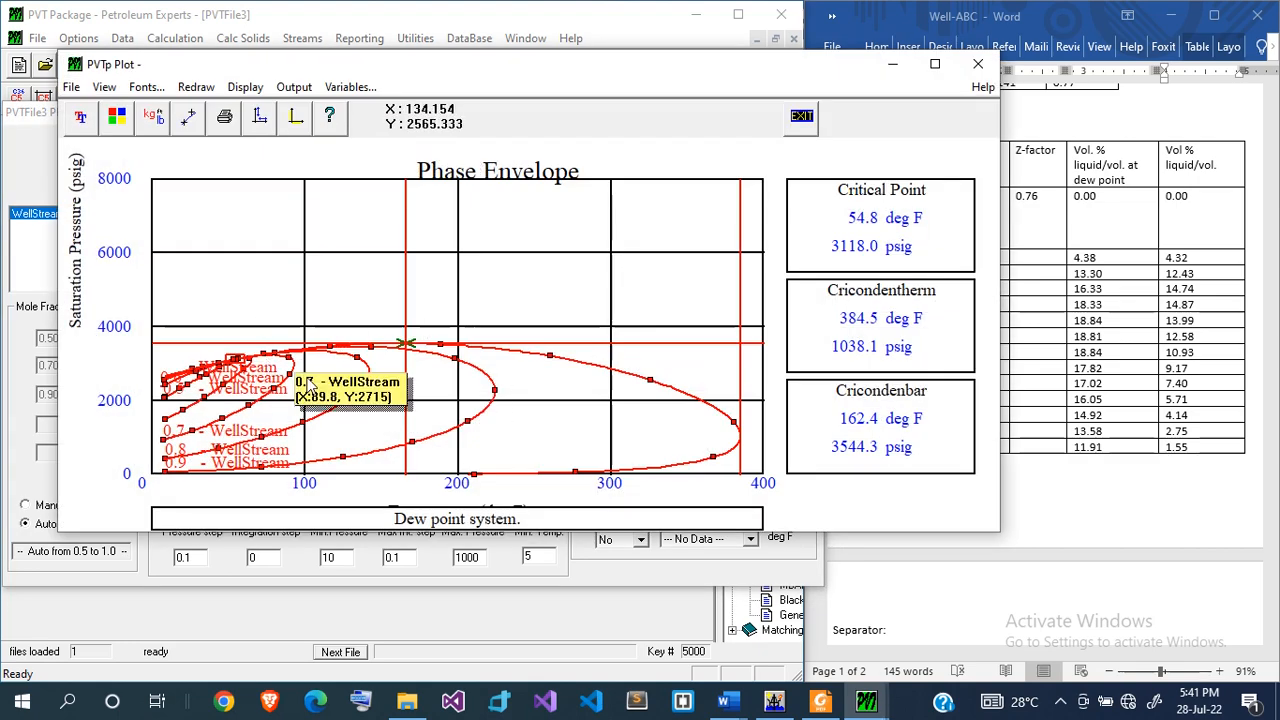
left_click(810, 118)
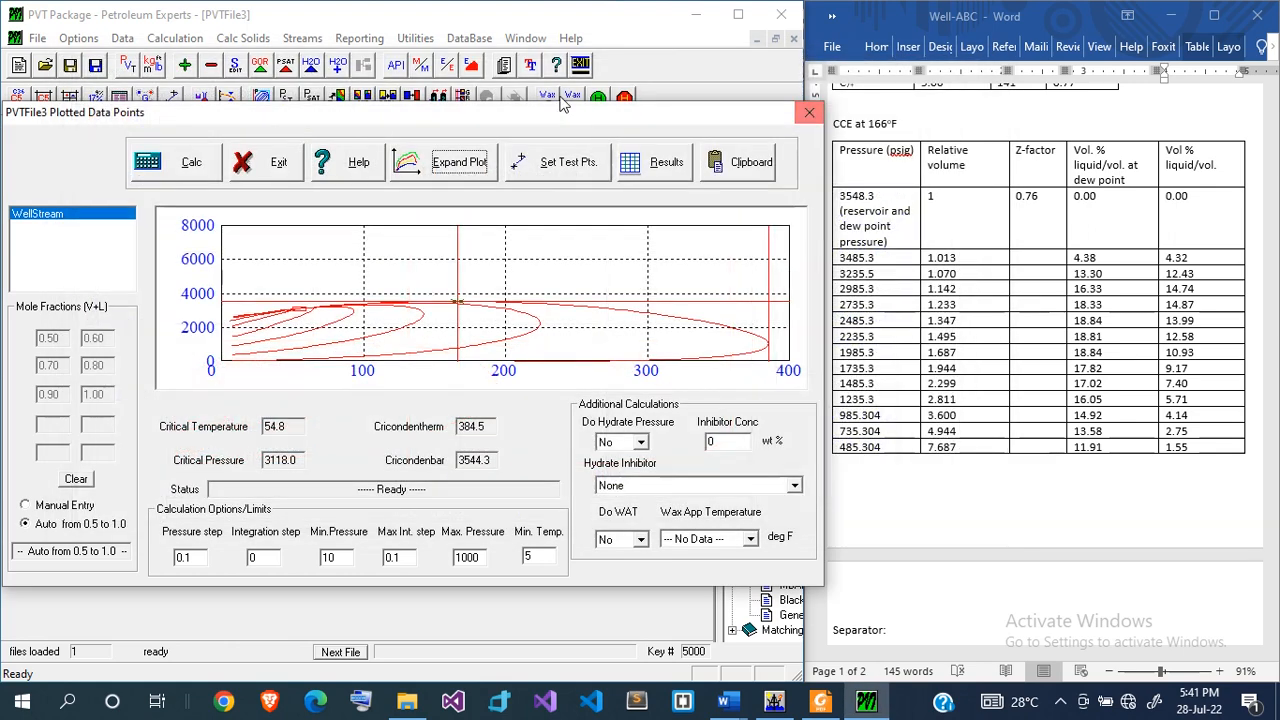
left_click(262, 164)
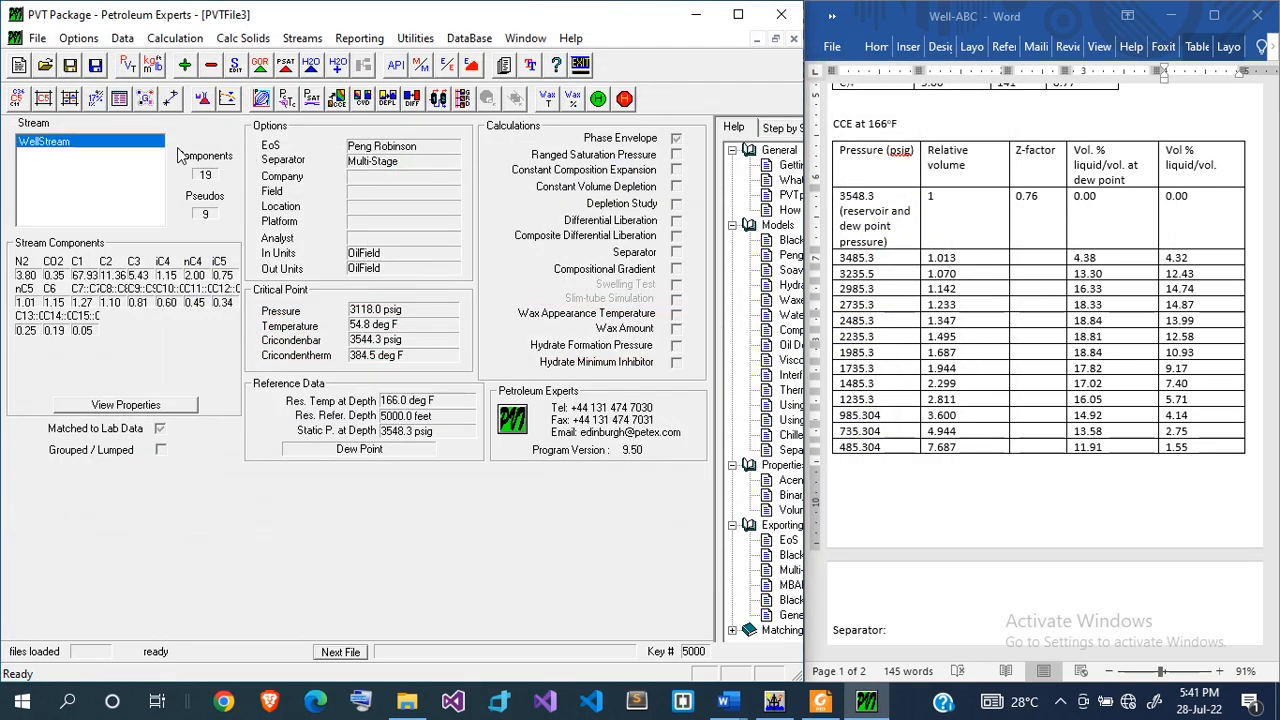
- Calculate the saturation pressure of WellStream at 166 deg F using the automatic range and return to the main screen
left_click(192, 40)
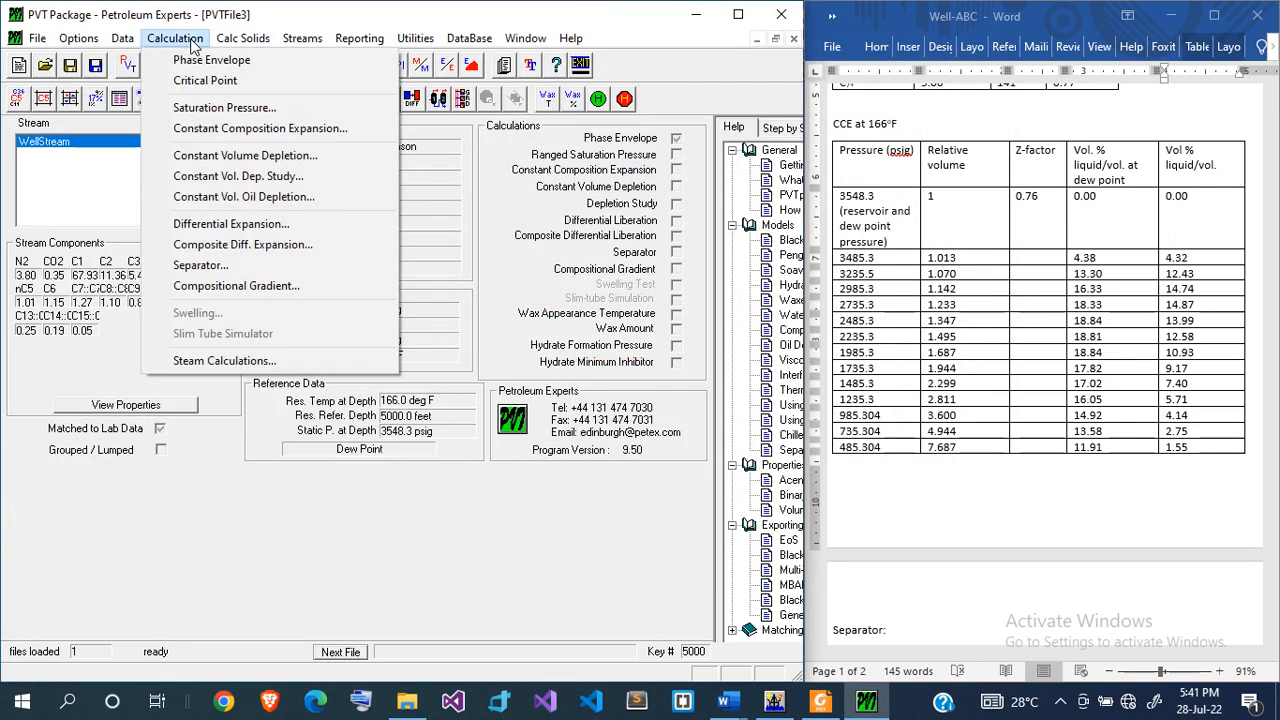
left_click(265, 107)
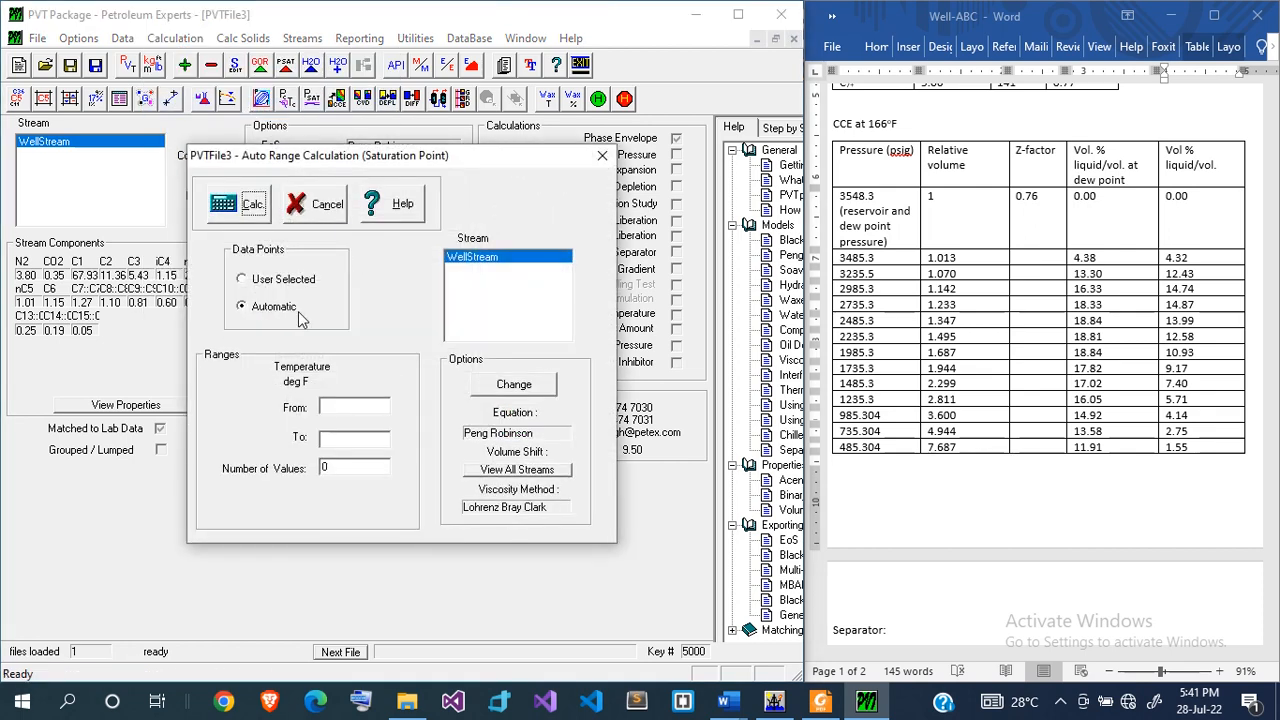
left_click(349, 409)
left_click(244, 206)
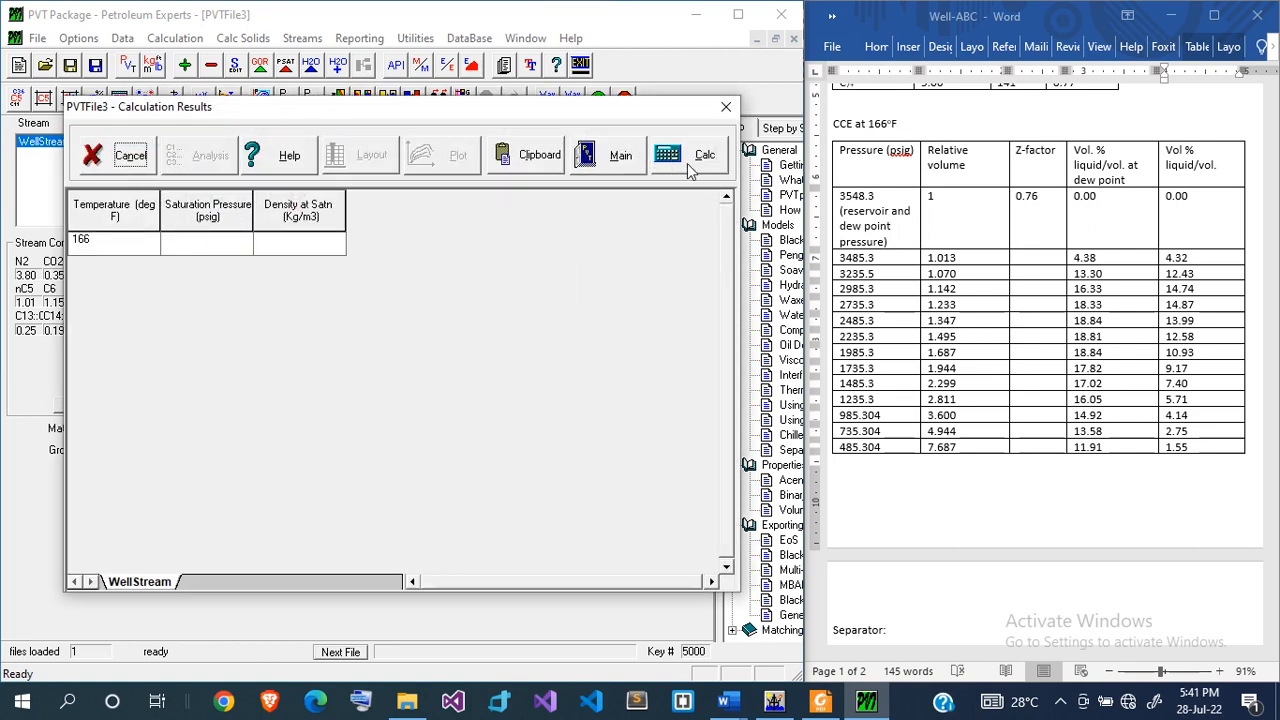
key("Return")
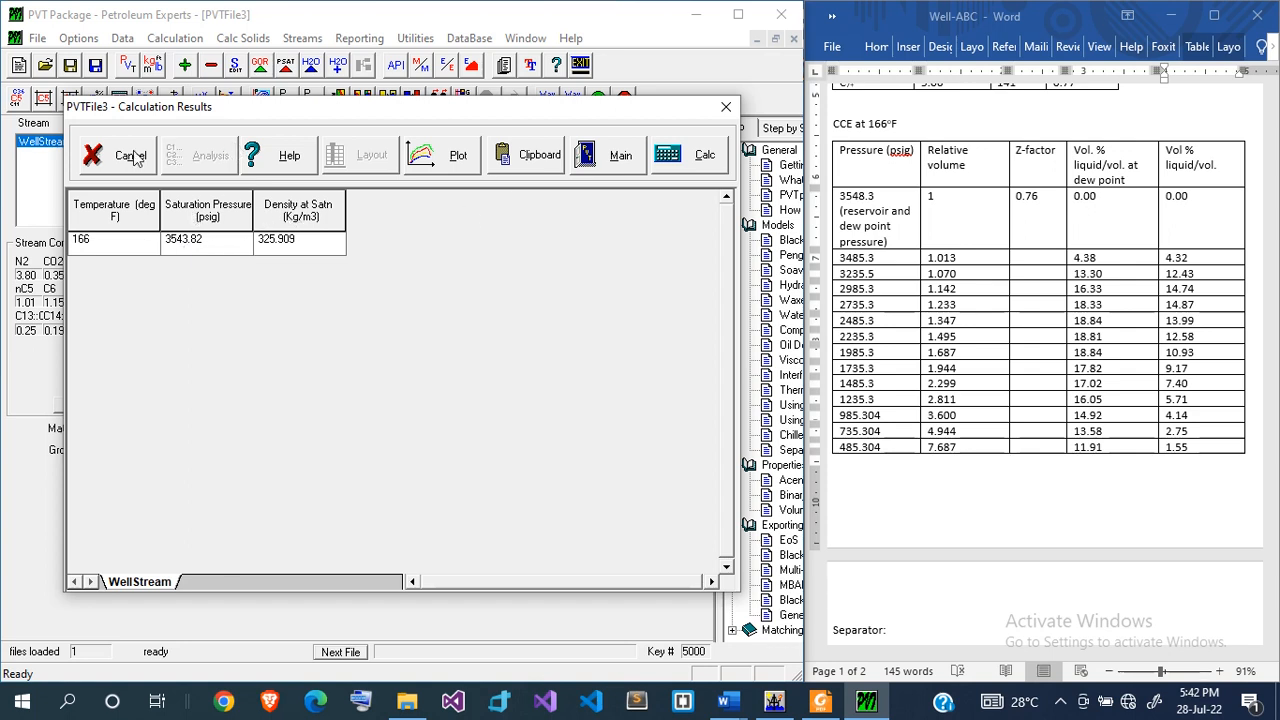
left_click(620, 157)
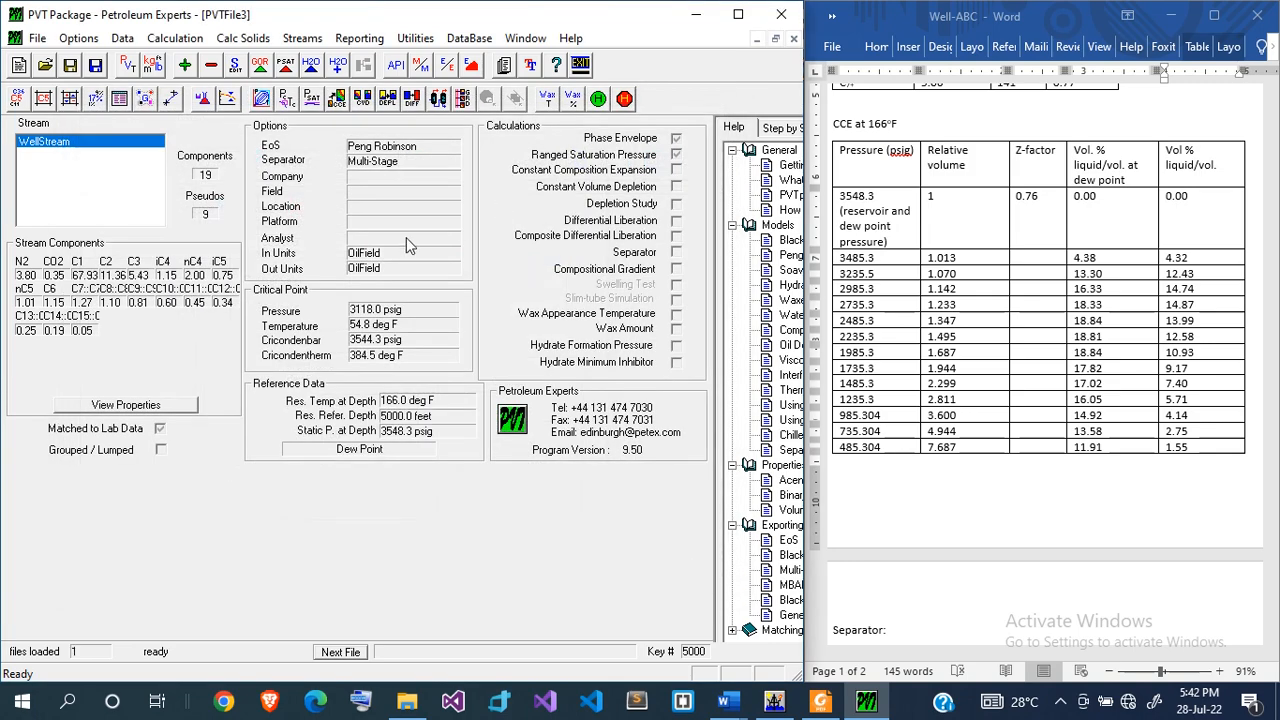
- Set up an automatic Constant Composition Expansion with one temperature of 166 deg F and 40 pressures from 100 to 6000 psig
left_click(172, 39)
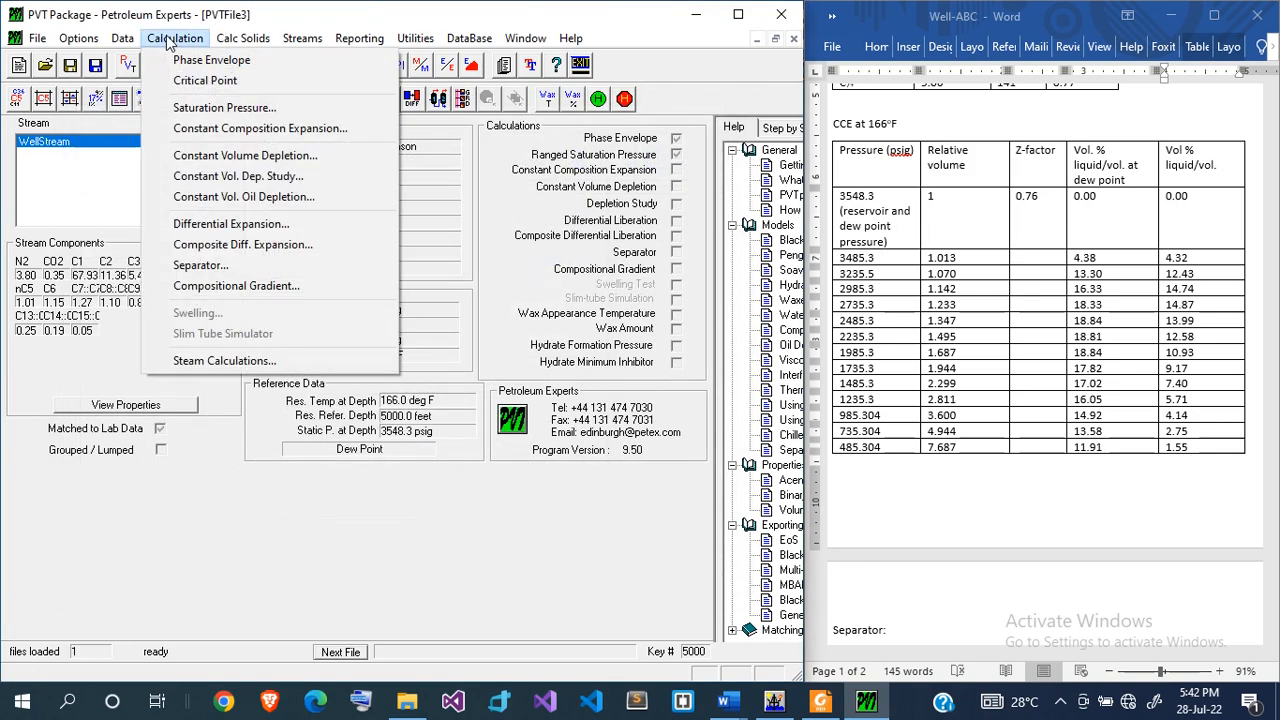
left_click(296, 131)
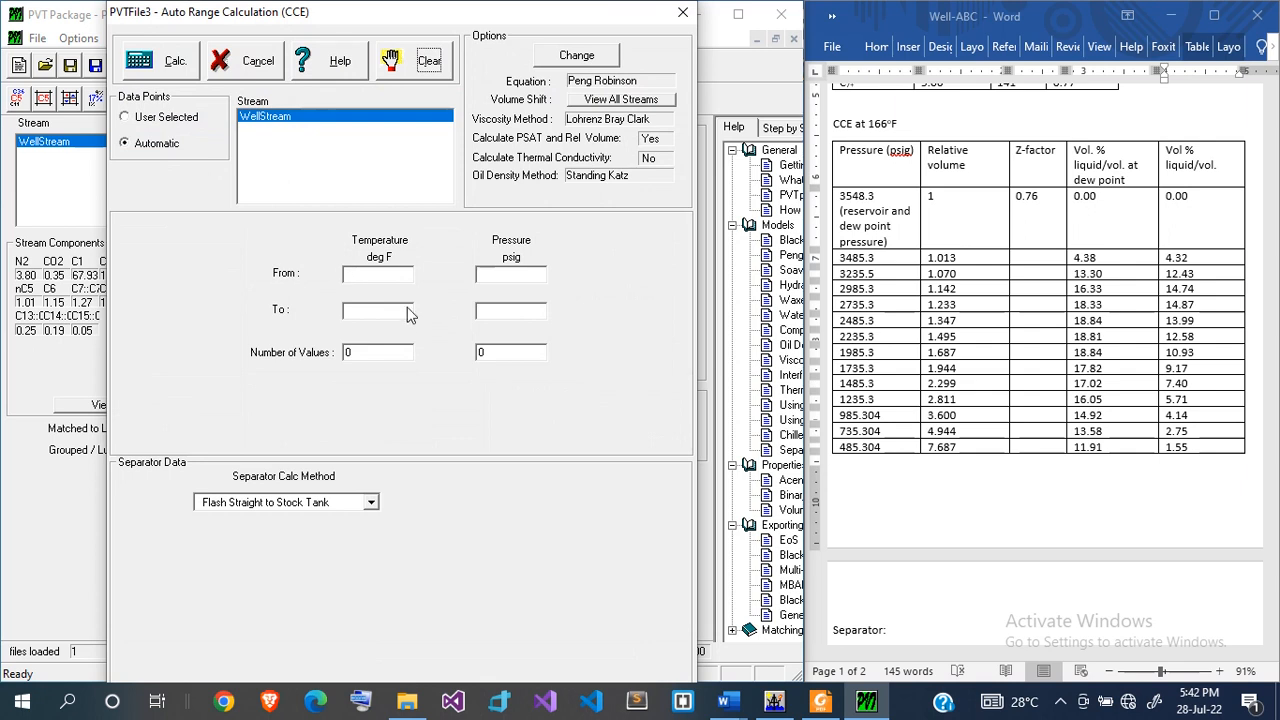
left_click(407, 272)
left_click(403, 311)
left_click(523, 278)
type("00")
left_click(525, 310)
type("6")
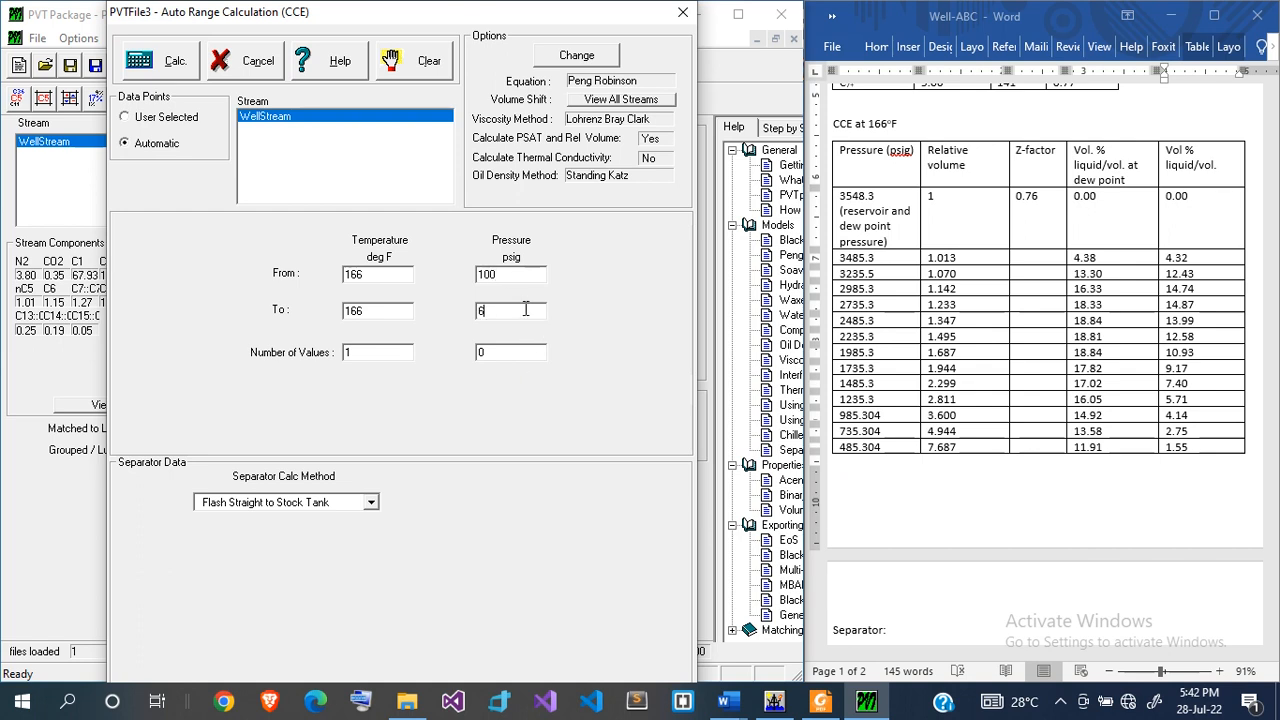
type("00")
- Bring up the separator table in the Word document and set the CCE separator calculation method to Use Separator Train
left_click(945, 528)
scroll(944, 525, "down", 1)
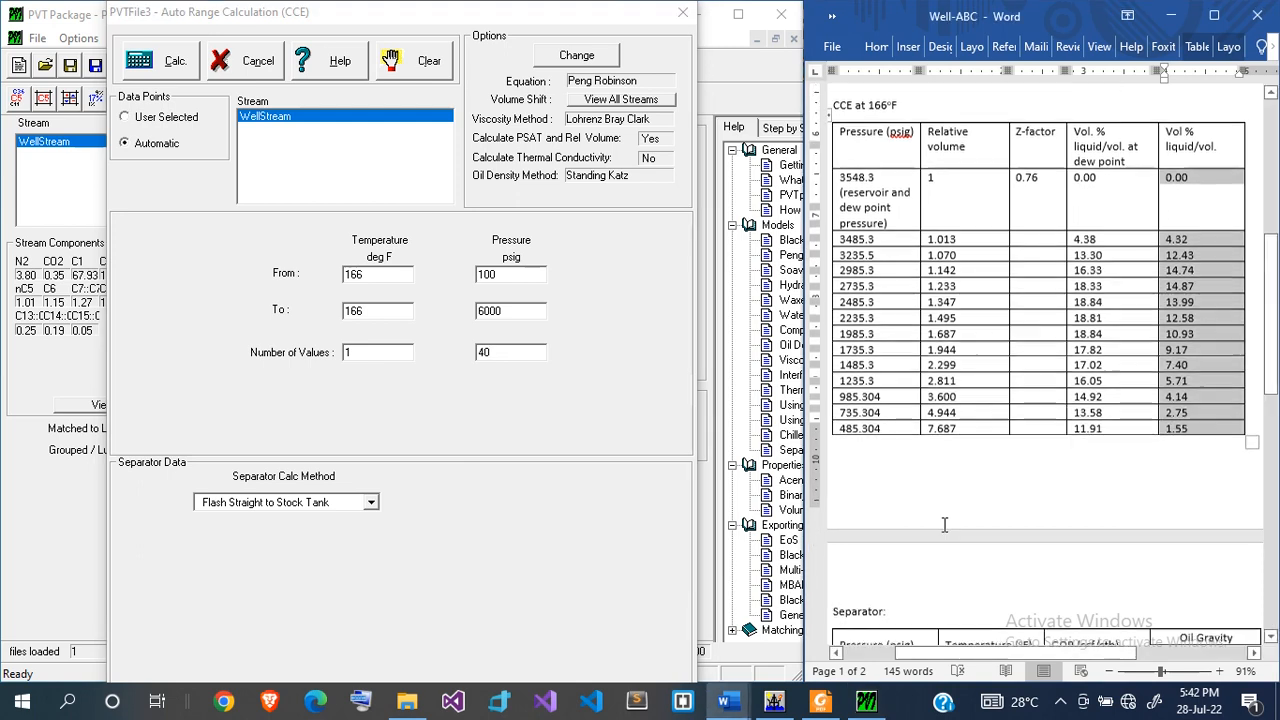
scroll(944, 525, "down", 4)
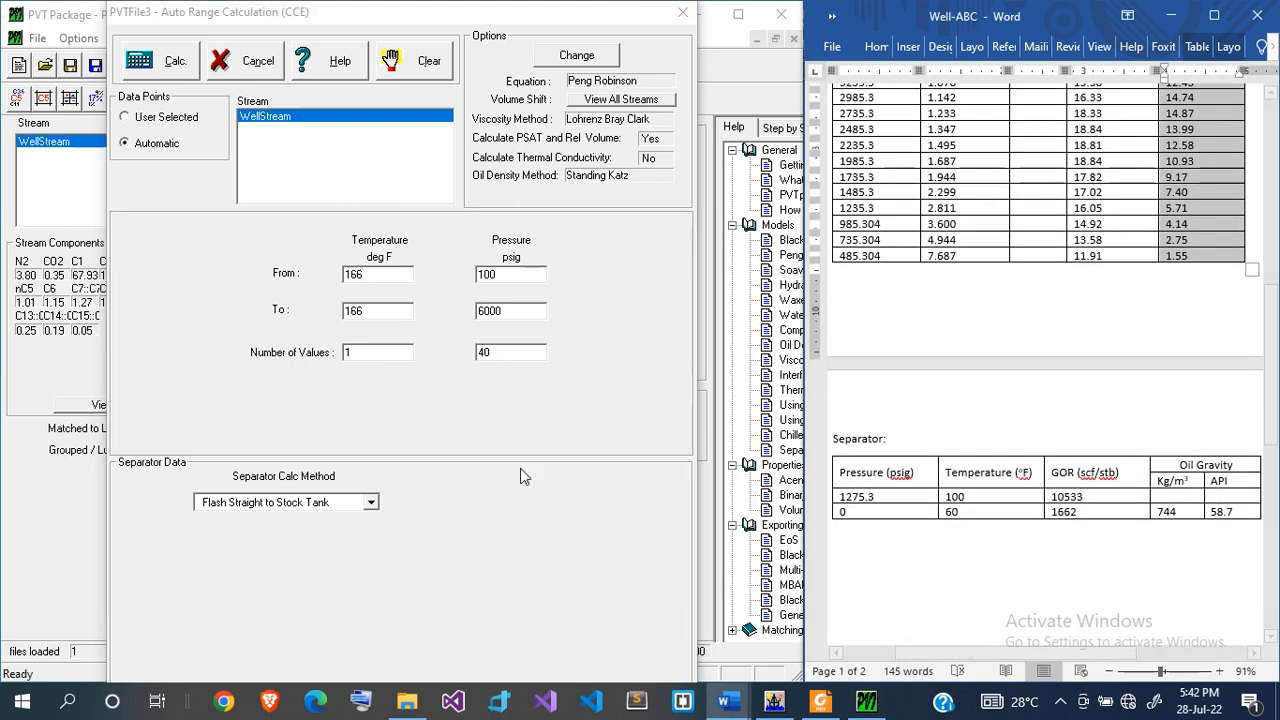
left_click(372, 502)
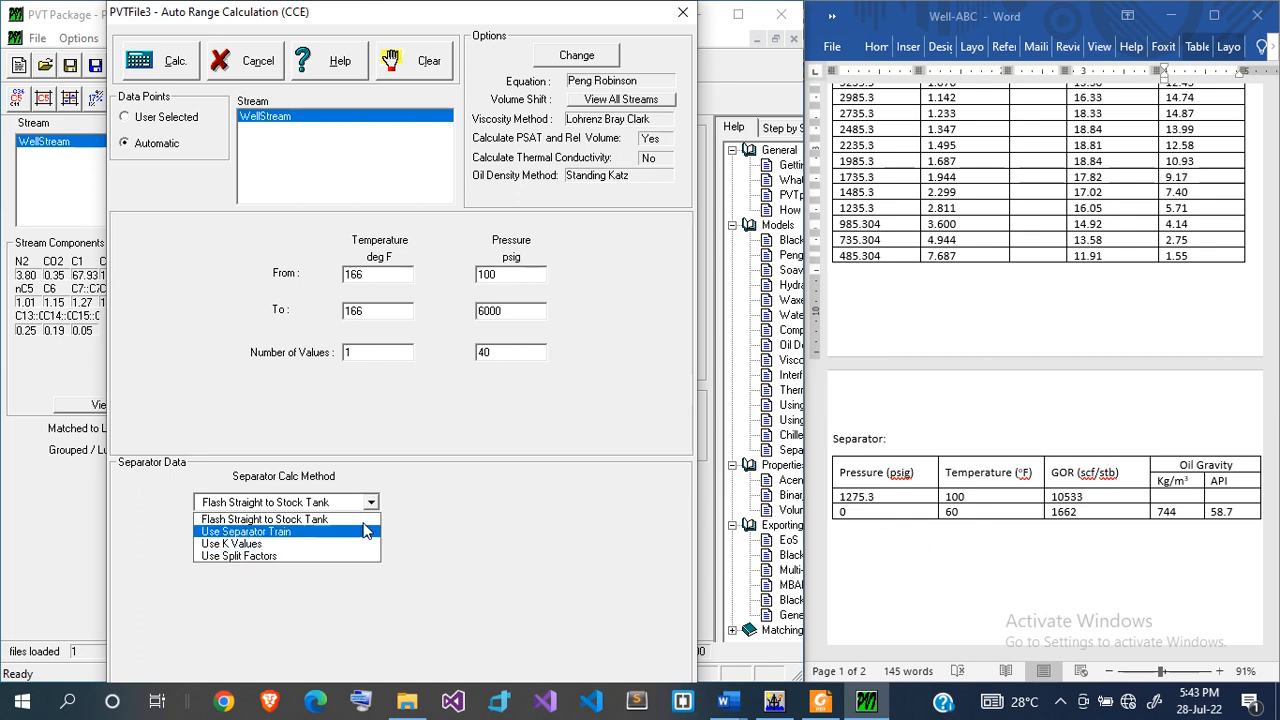
left_click(292, 539)
- Enter the separator train stages: Sep 1 at 1275.3 psig and 100 deg F, Sep 2 at 0 psig and 60 deg F
left_click(277, 565)
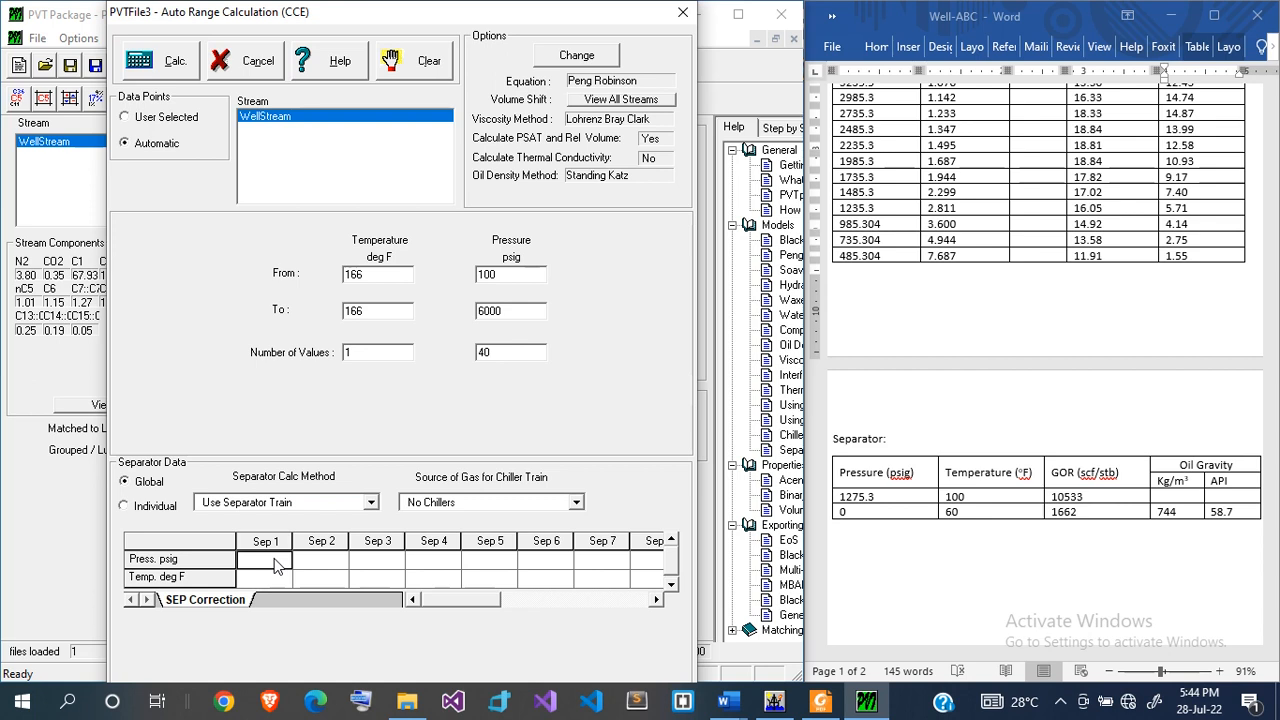
type("1275.3")
key("Tab")
type("0")
key("Down")
key("Left")
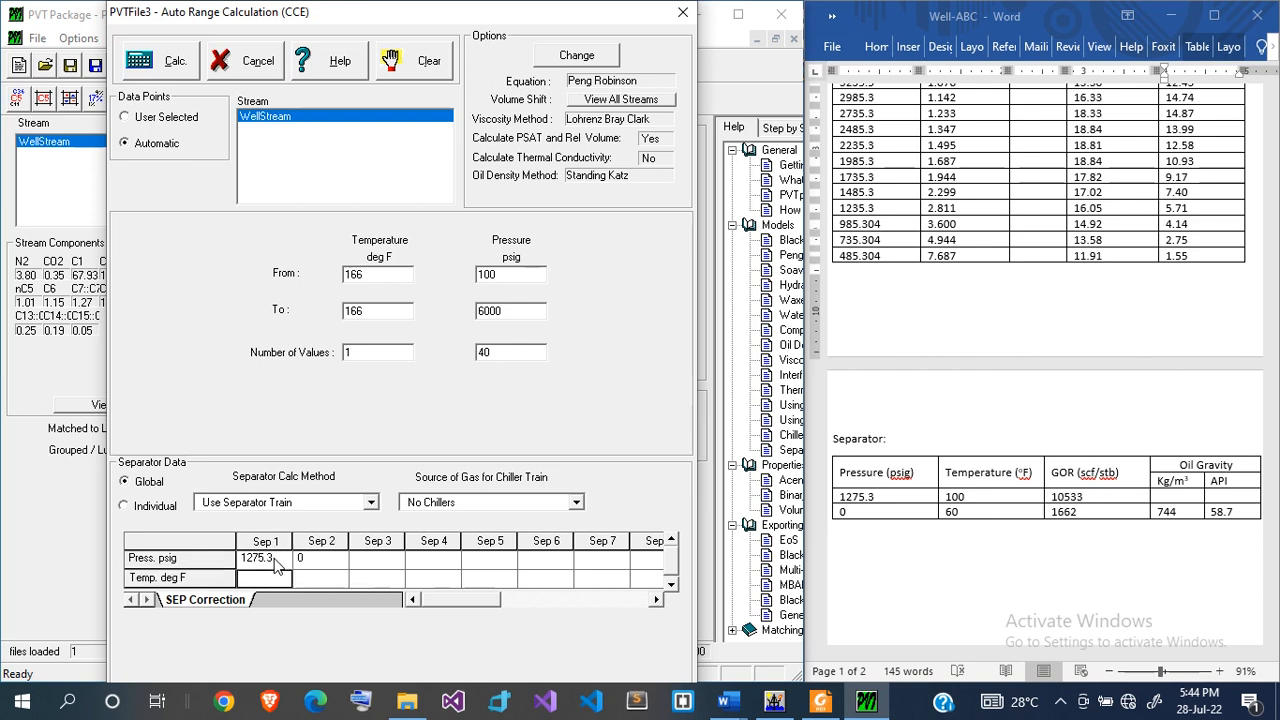
type("100")
key("Tab")
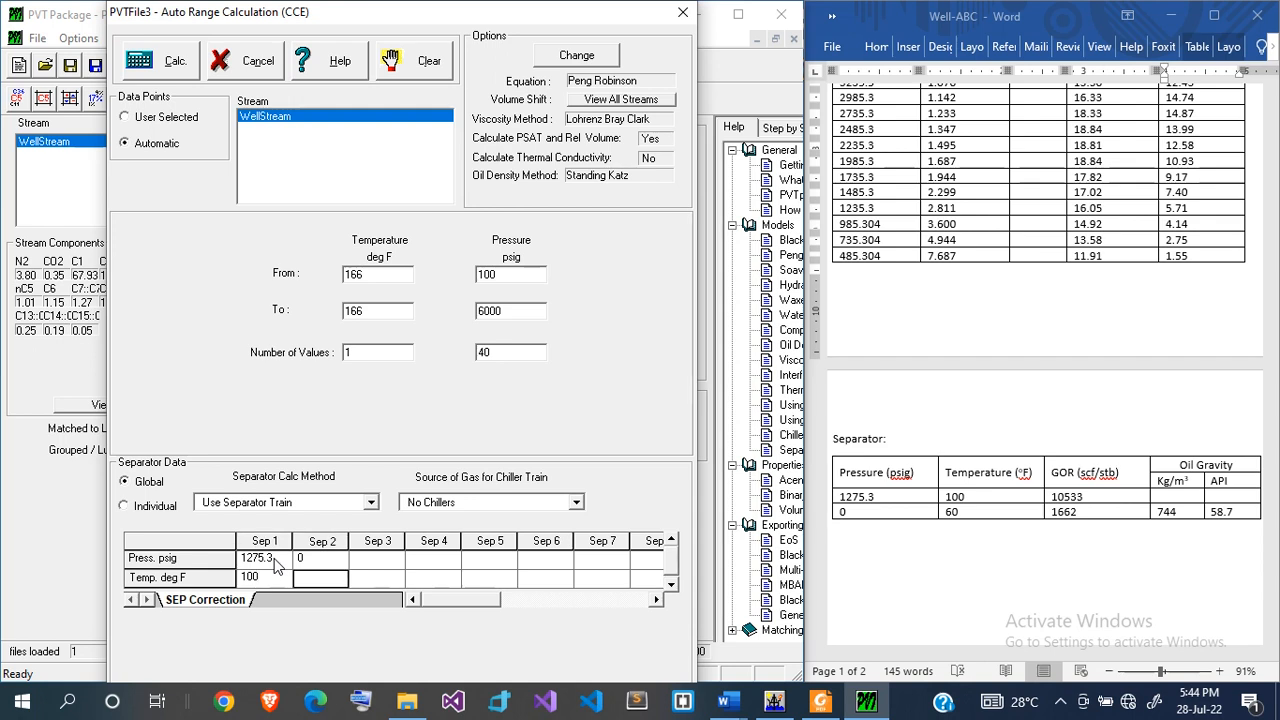
type("60")
- Run the CCE calculation for all generated pressure points of WellStream
left_click(167, 65)
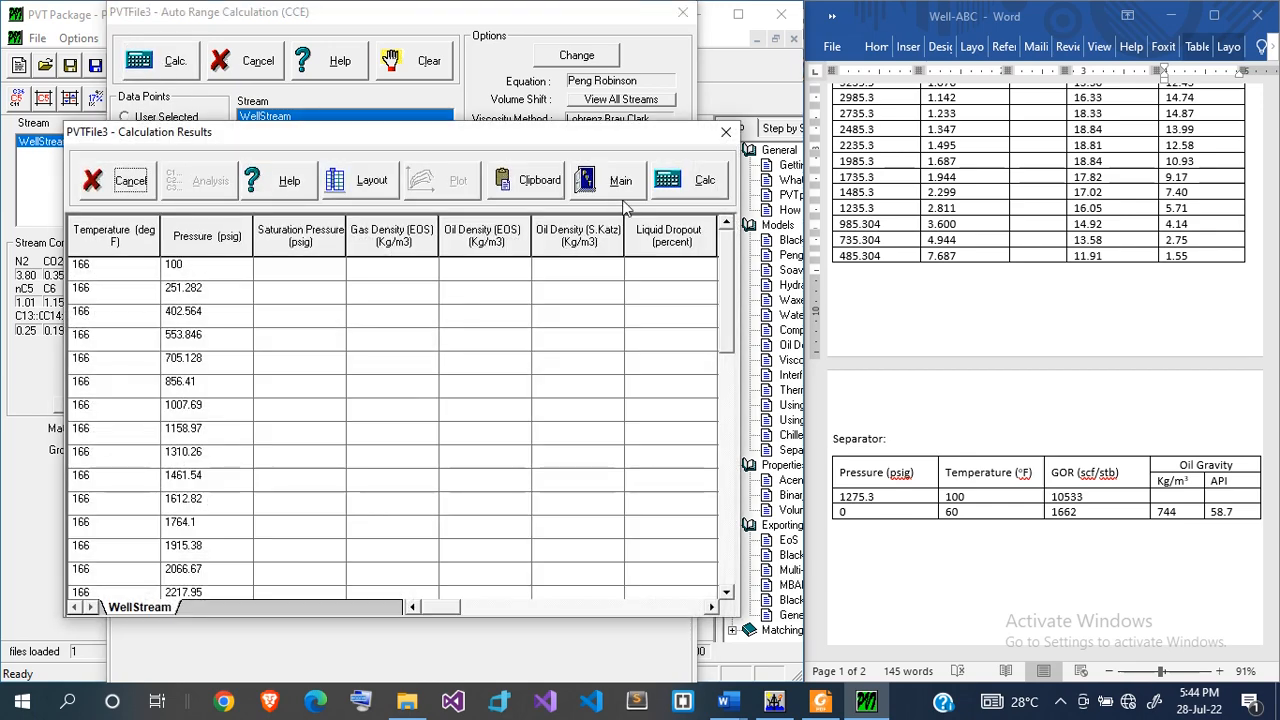
left_click(697, 178)
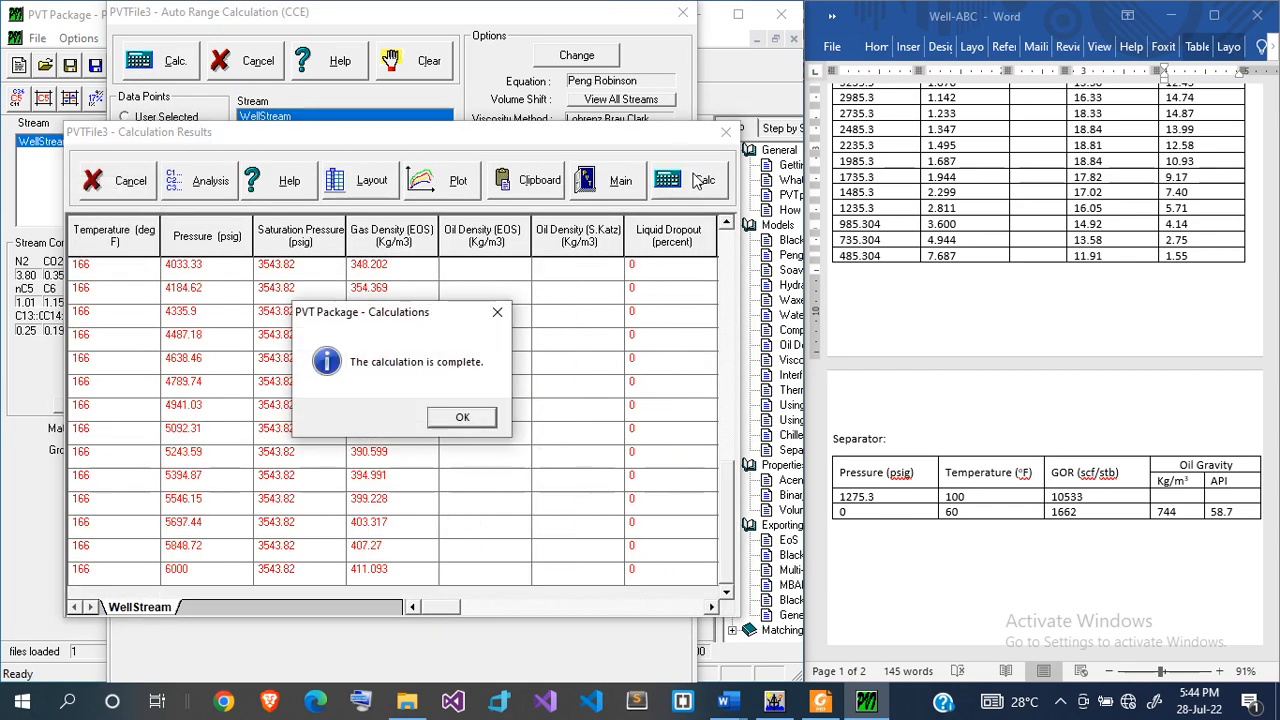
key("Return")
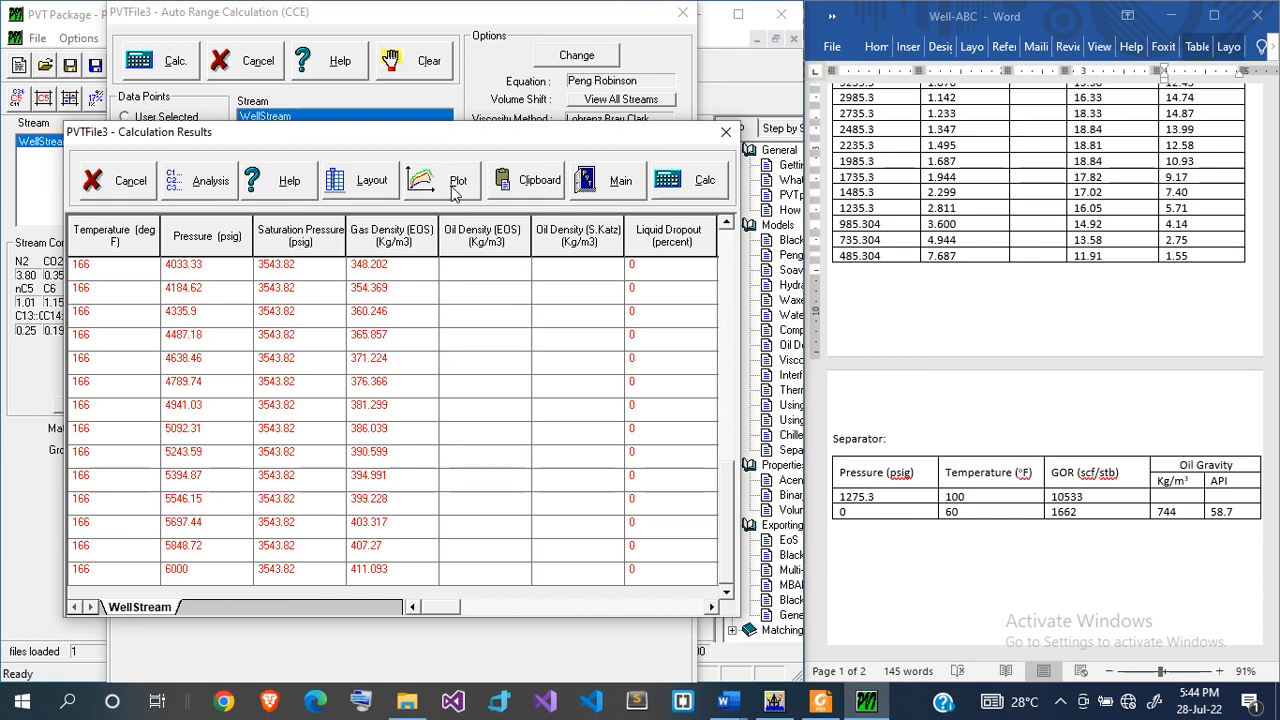
- Plot the CCE liquid dropout against pressure to compare it with lab data, then switch the plotted variable to Oil Density (EOS)
left_click(458, 188)
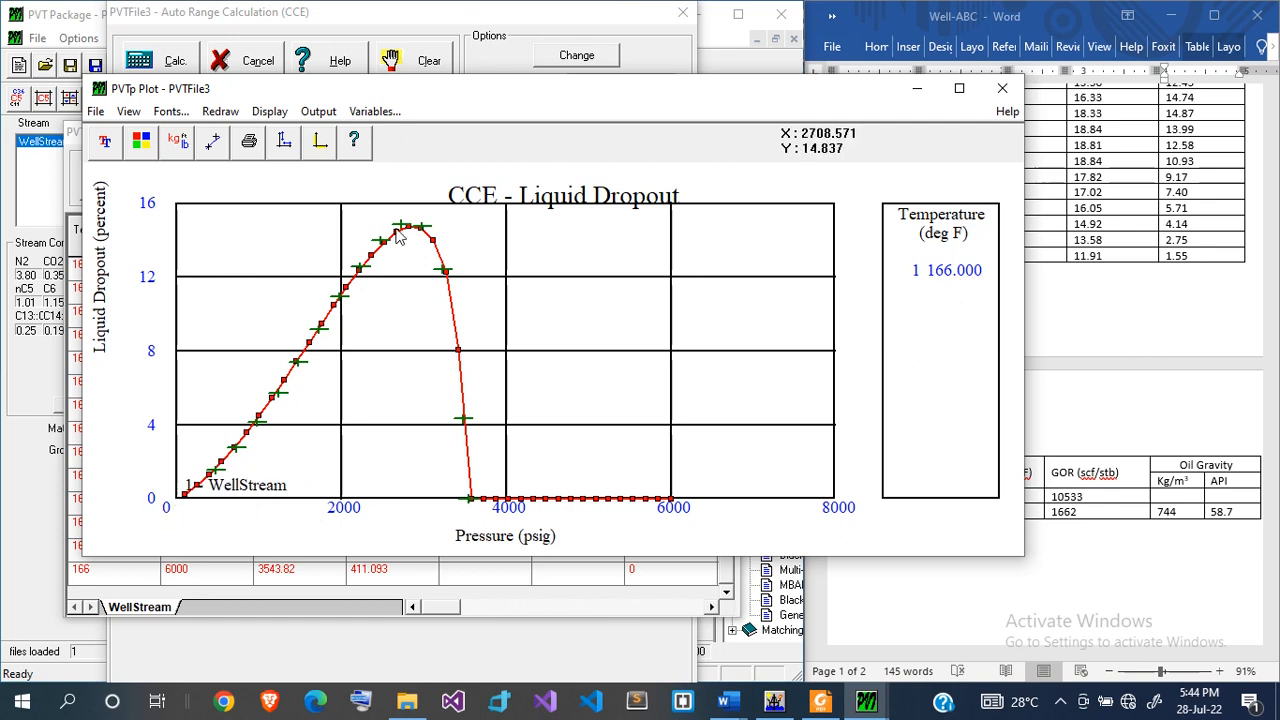
left_click(374, 111)
left_click(326, 240)
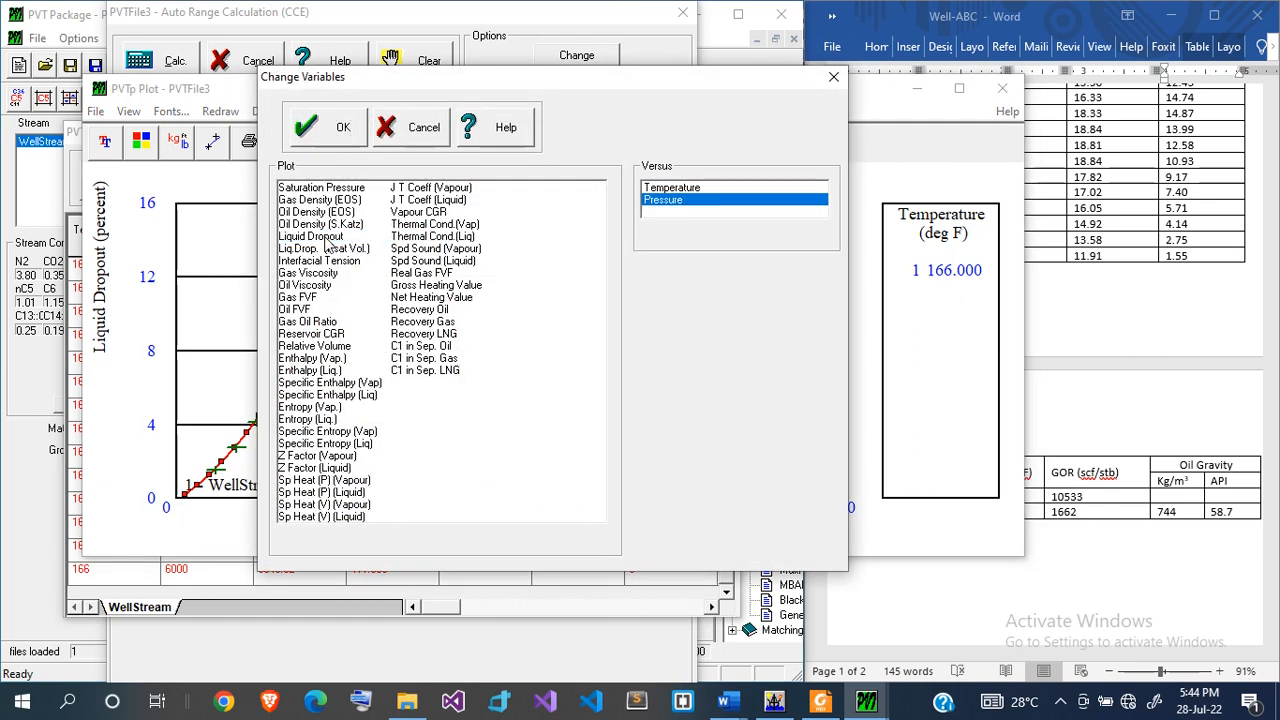
left_click(336, 212)
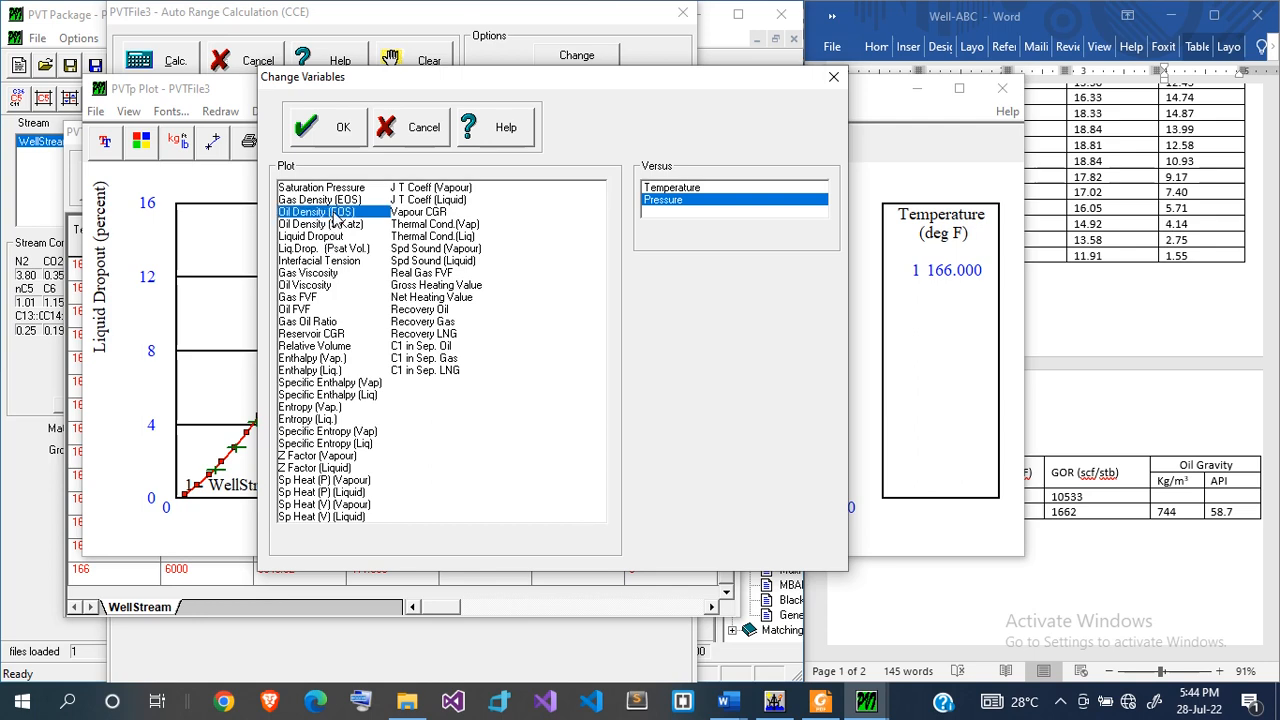
left_click(340, 128)
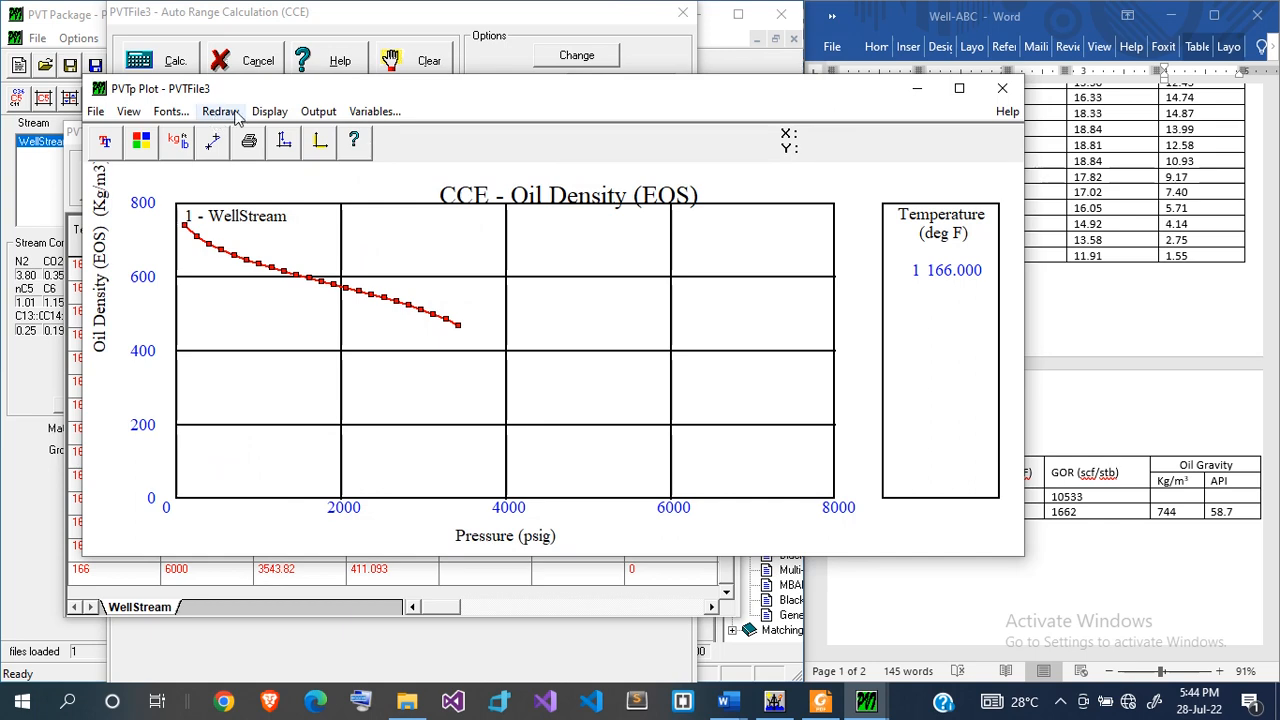
- Change the CCE plot variable to Z Factor (Vapour) against pressure and examine the curve
left_click(374, 111)
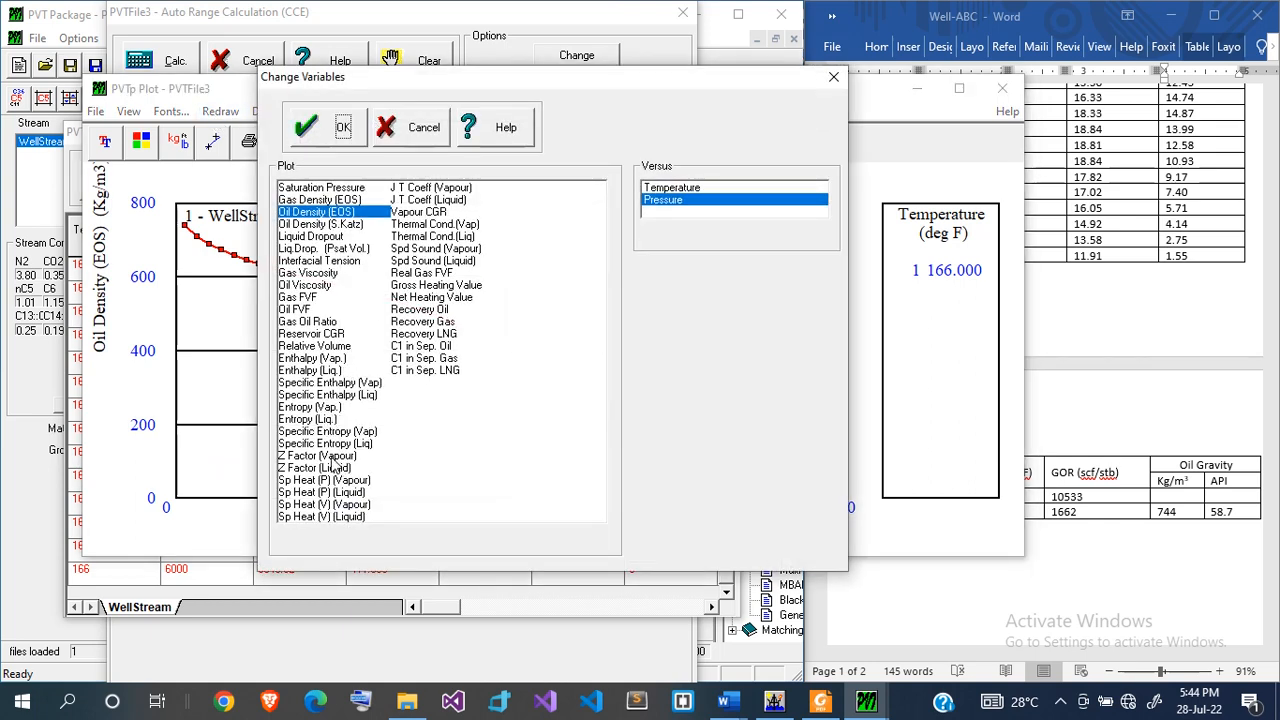
left_click(331, 456)
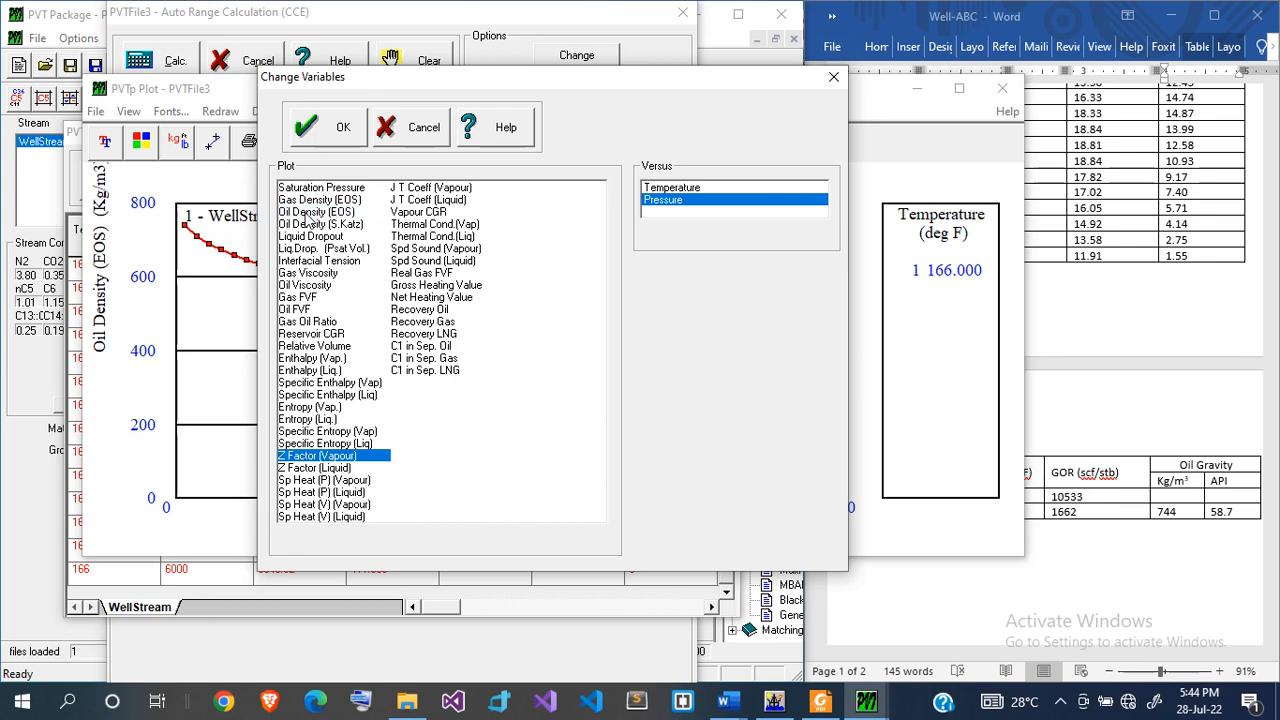
left_click(322, 130)
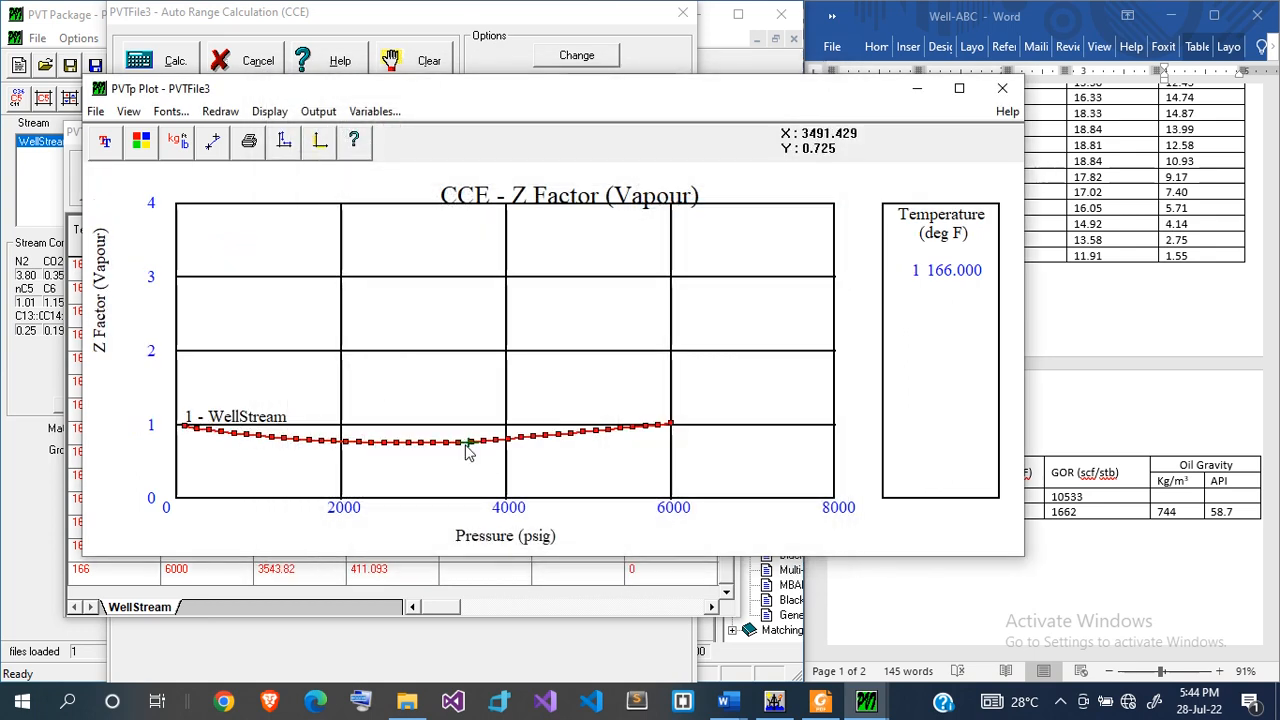
mouse_move(470, 449)
- Plot only the CCE Gas Oil Ratio against pressure, then close the plot and return from the results to the main screen
left_click(377, 112)
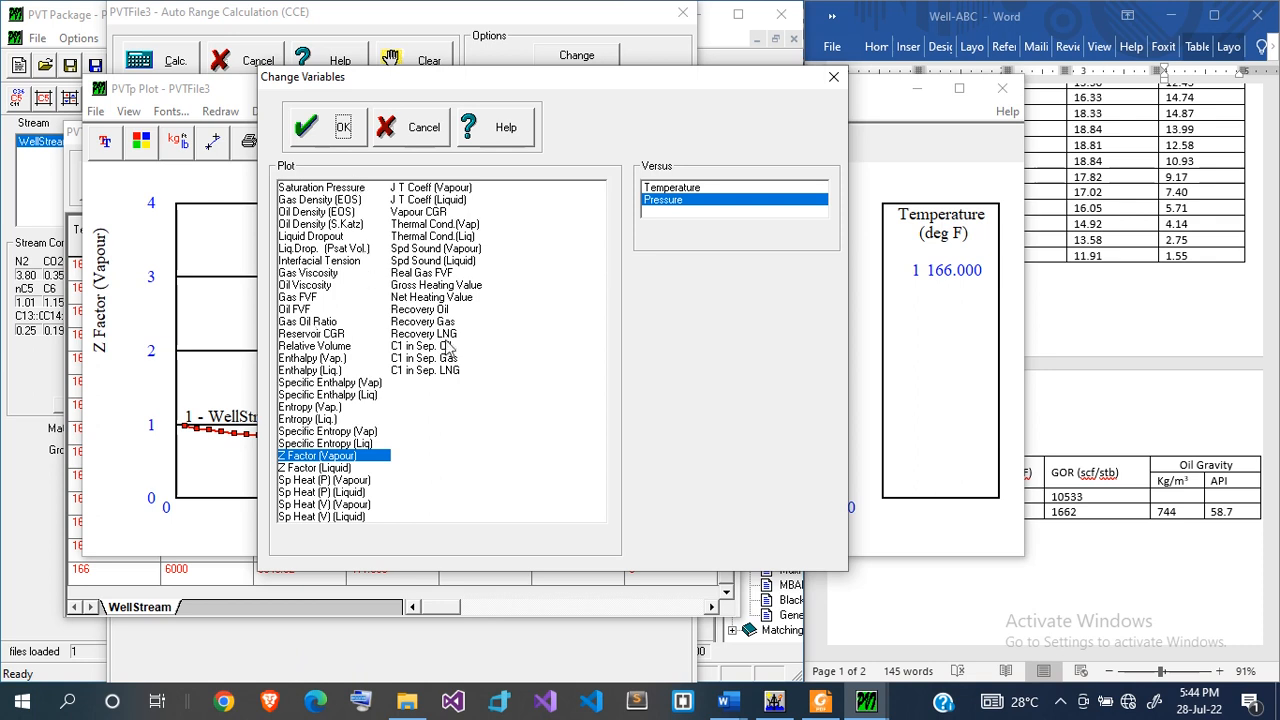
left_click(315, 322)
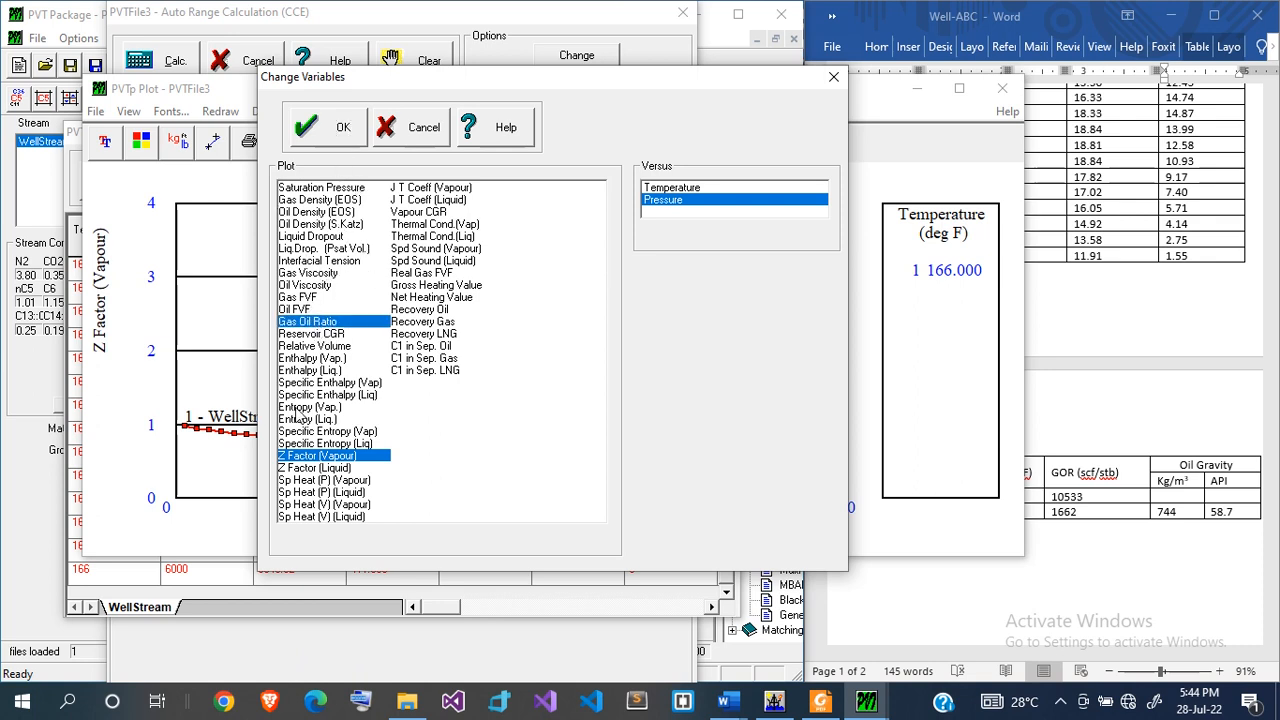
left_click(338, 457)
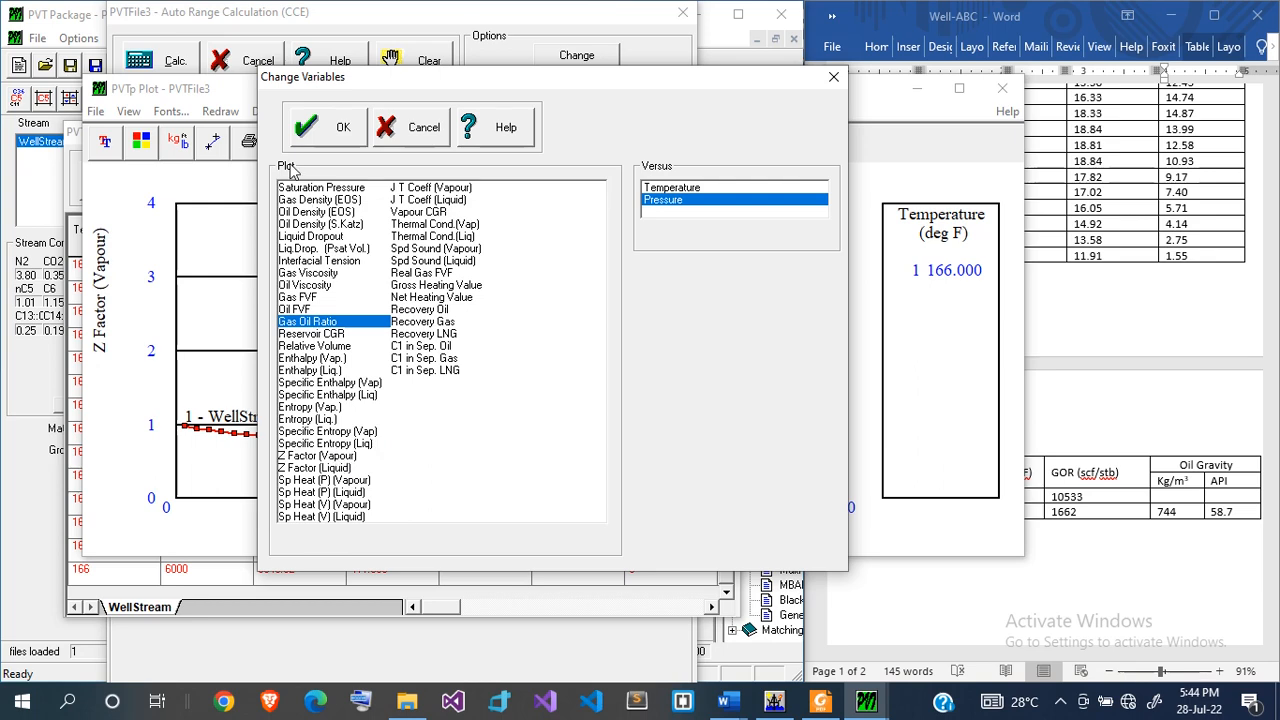
left_click(312, 132)
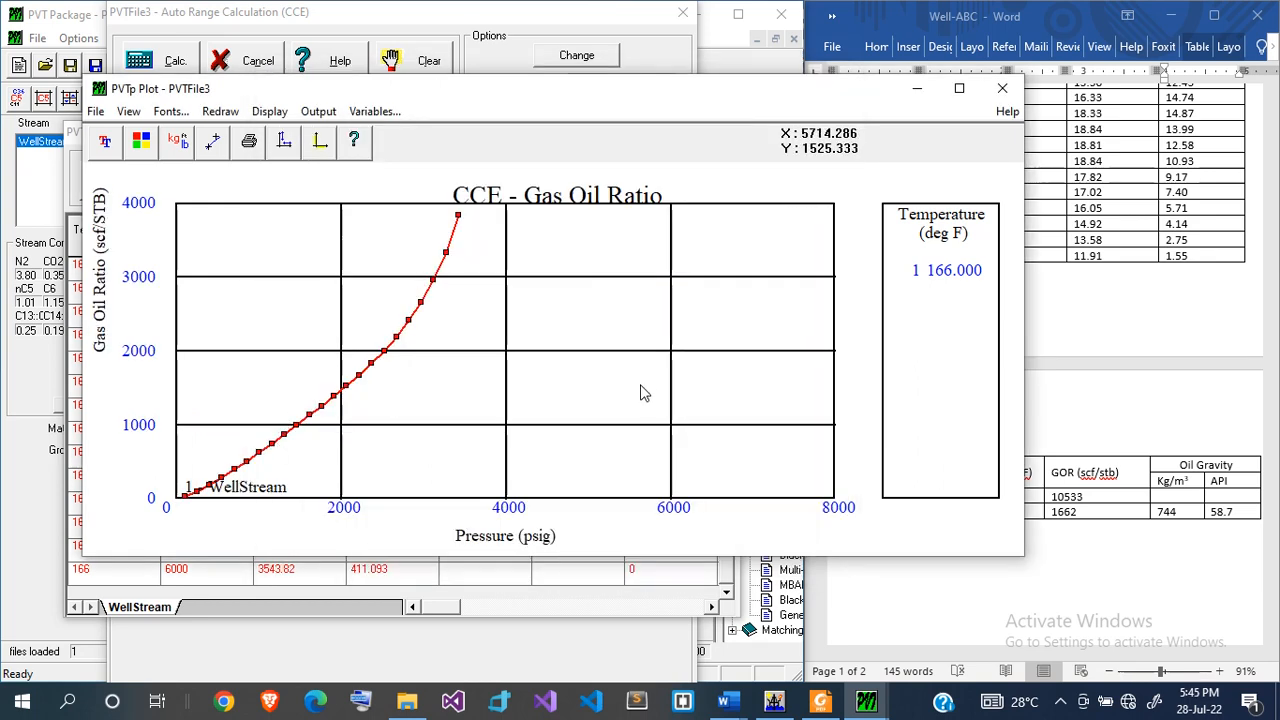
left_click(1004, 92)
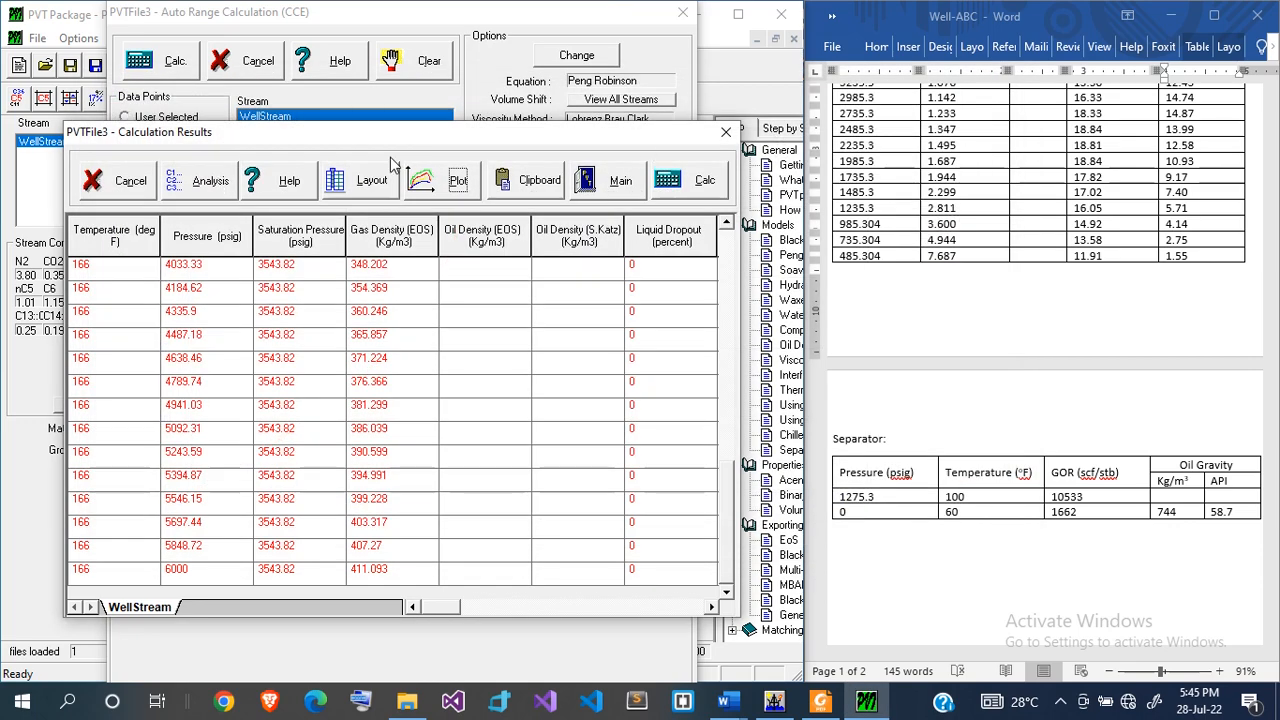
left_click(615, 182)
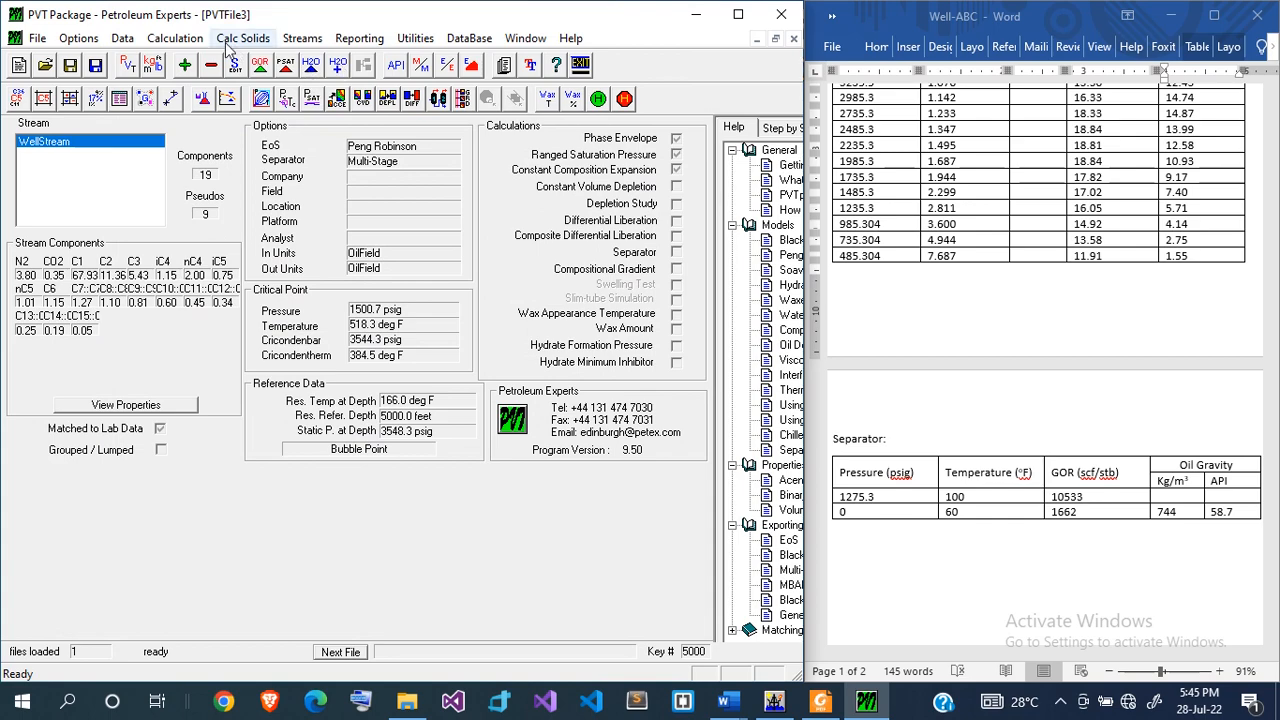
- Run the separator calculation for WellStream with the existing two-stage train and compare its oil density and gas oil ratio with the lab separator table
left_click(175, 38)
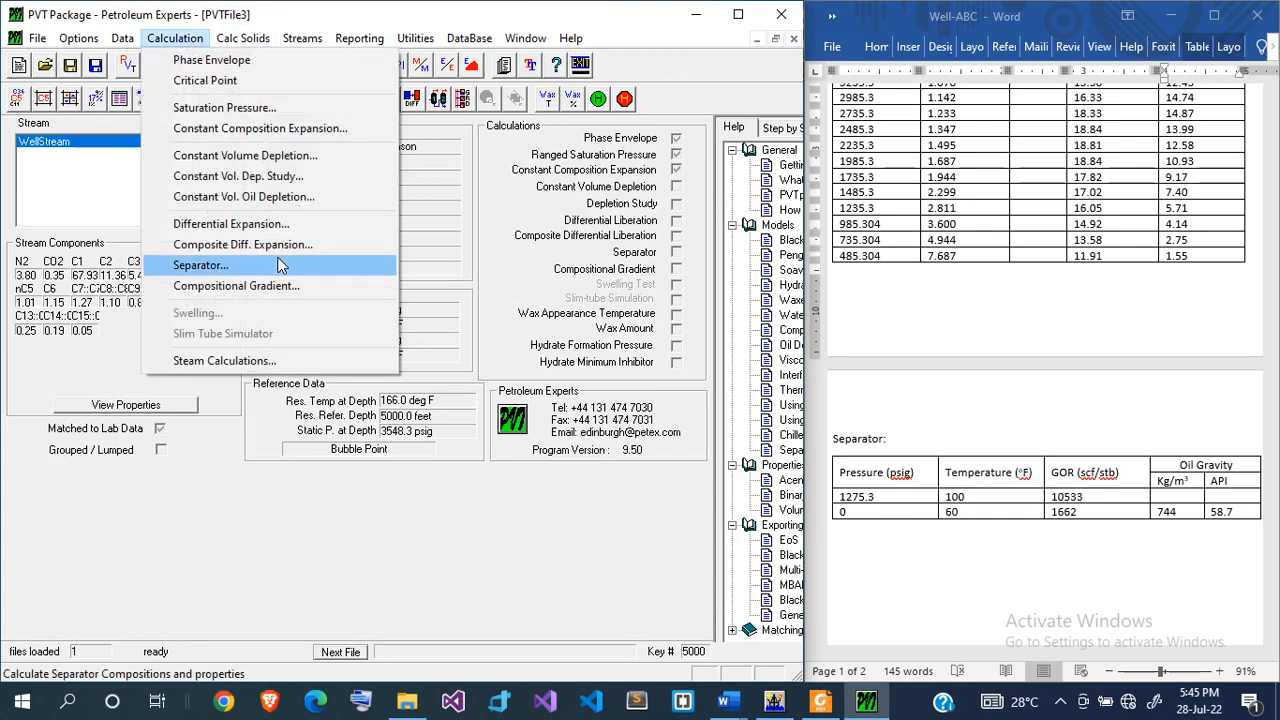
left_click(237, 264)
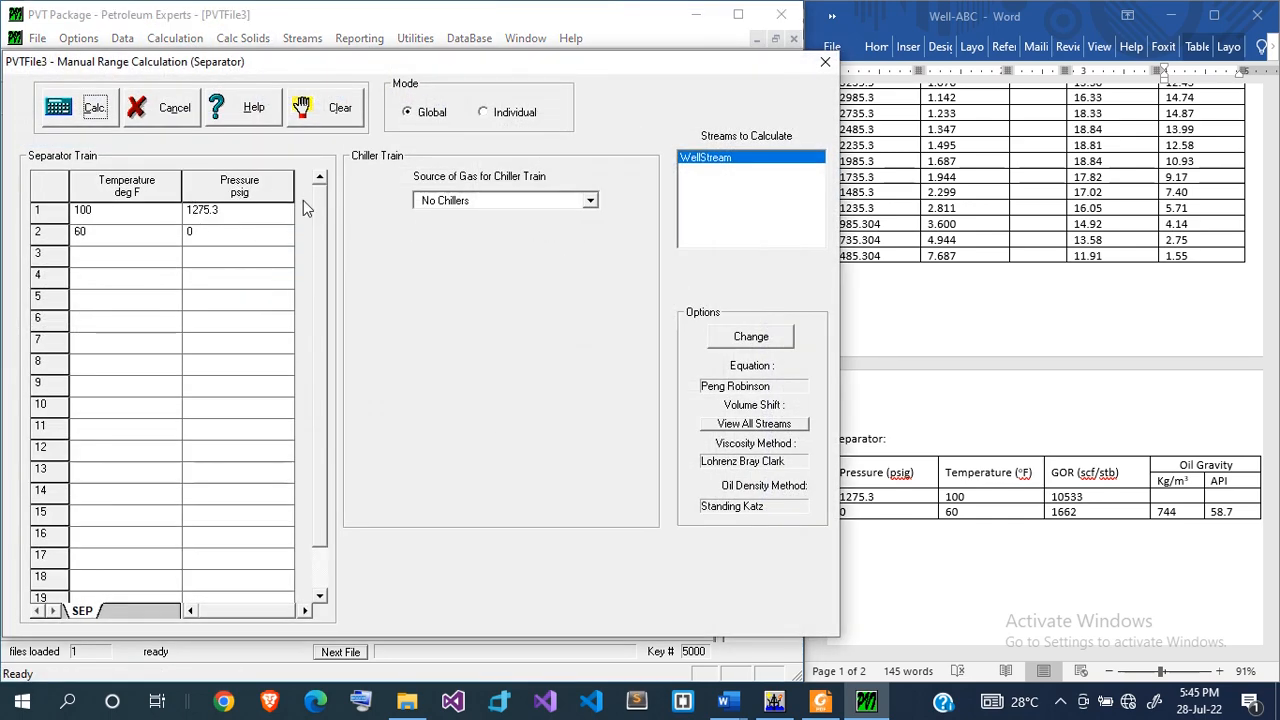
left_click(88, 100)
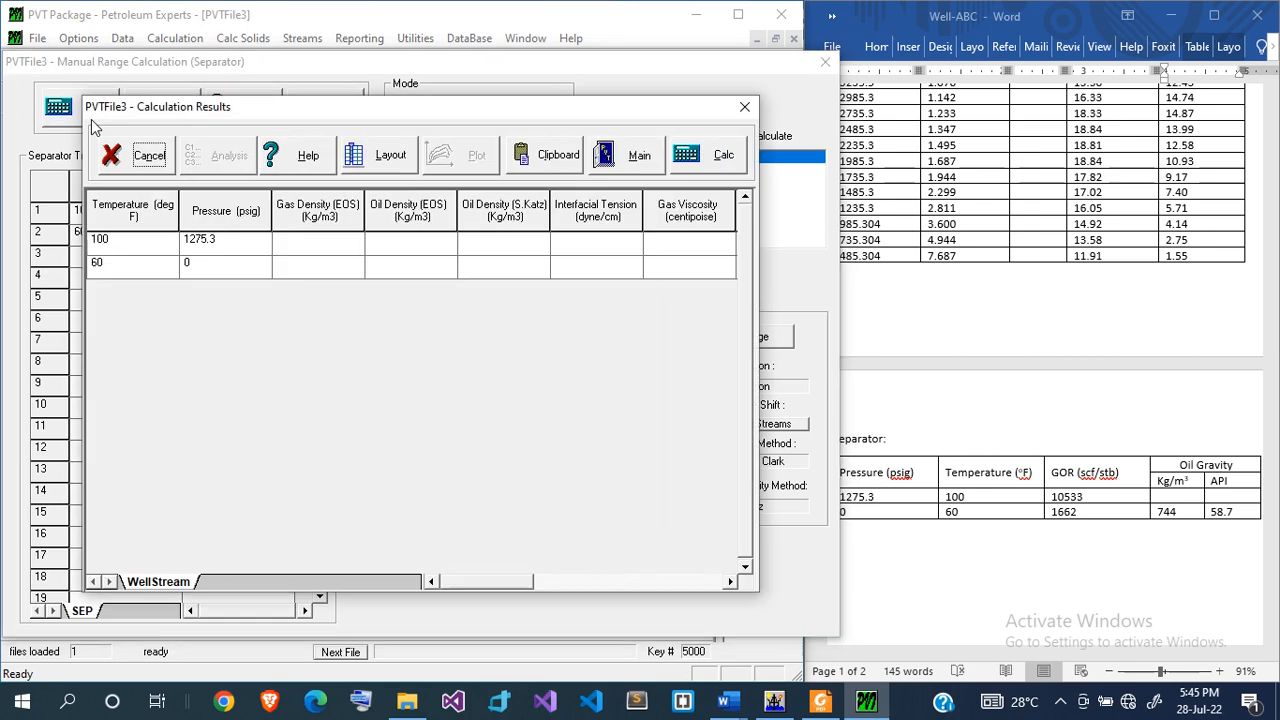
left_click(705, 158)
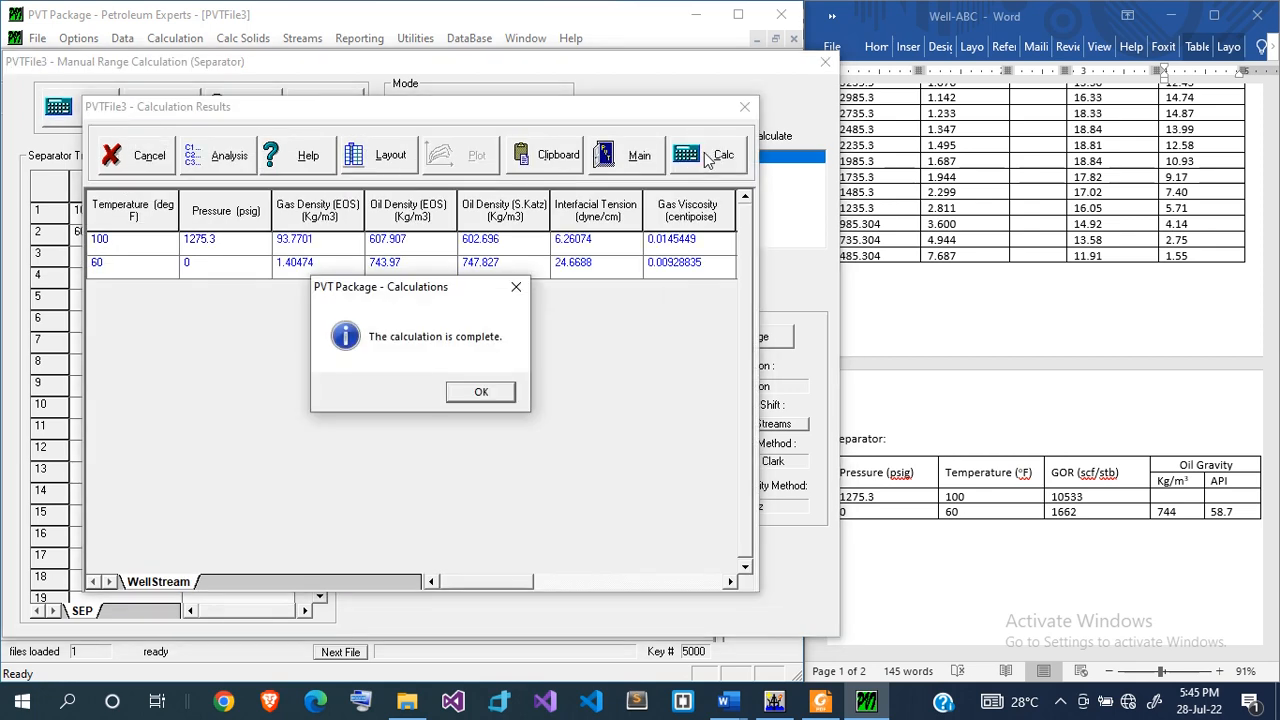
key("Return")
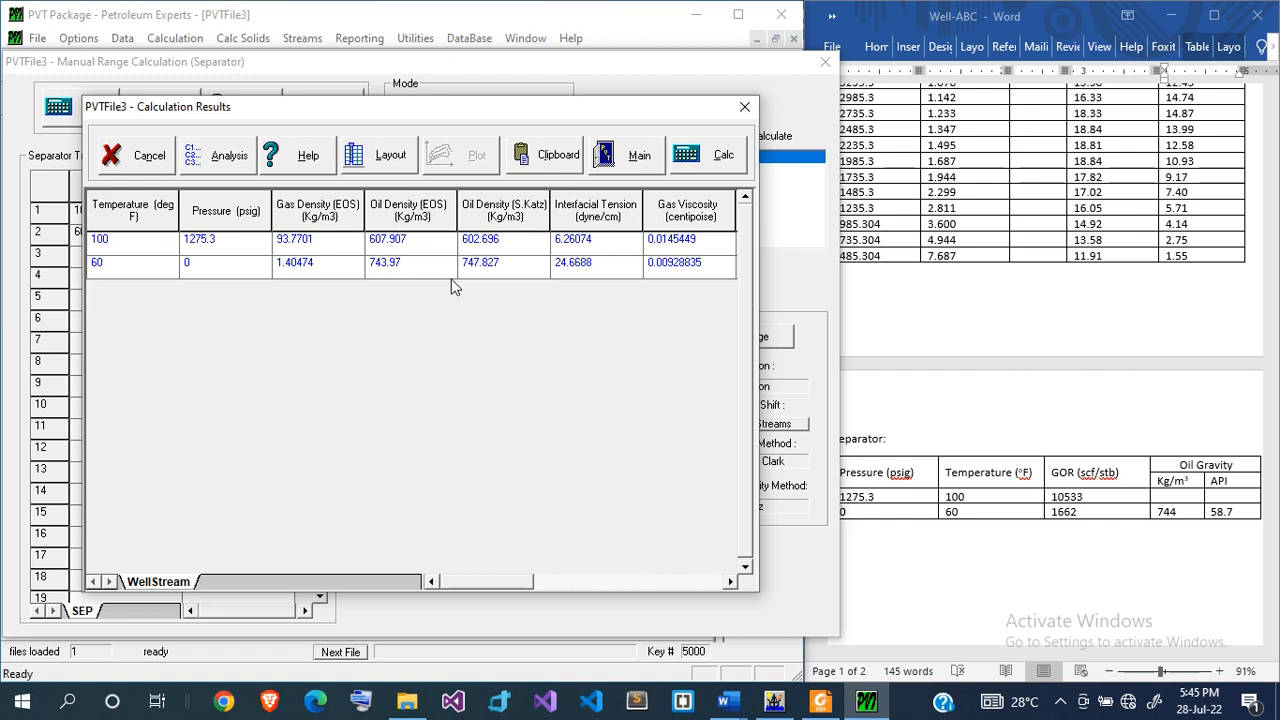
left_click(1044, 388)
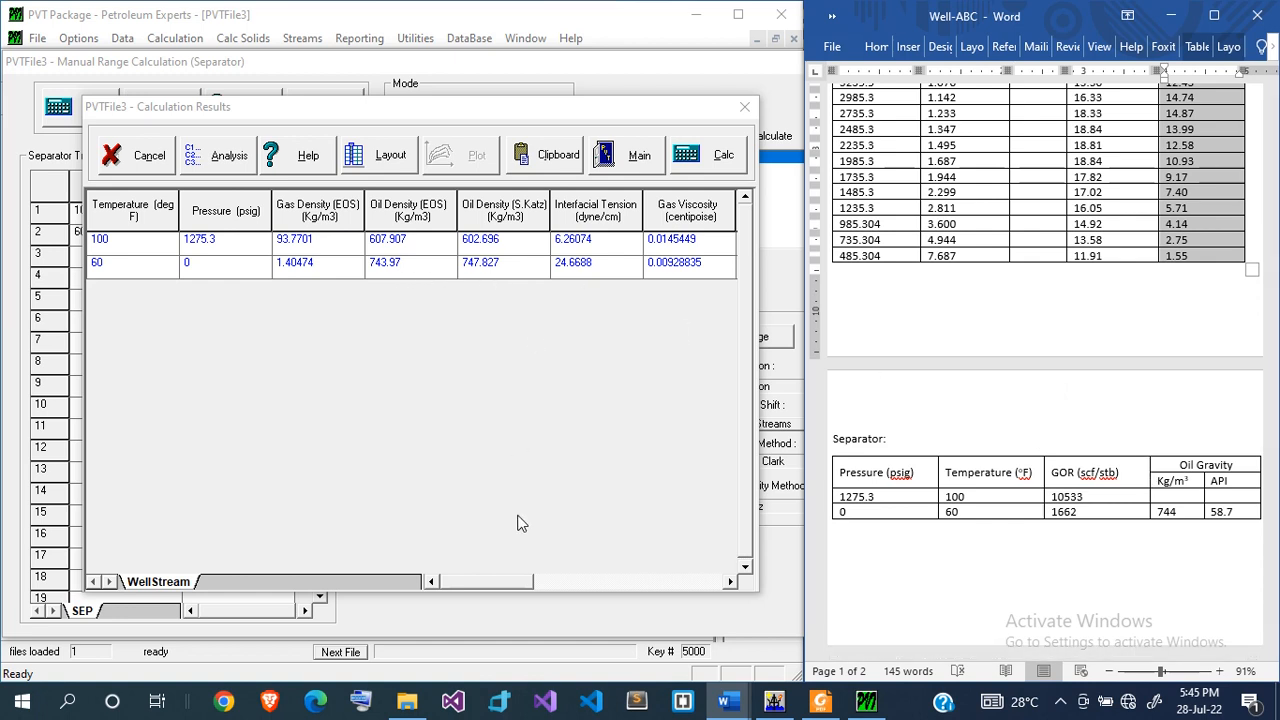
left_click_drag(488, 580, 575, 583)
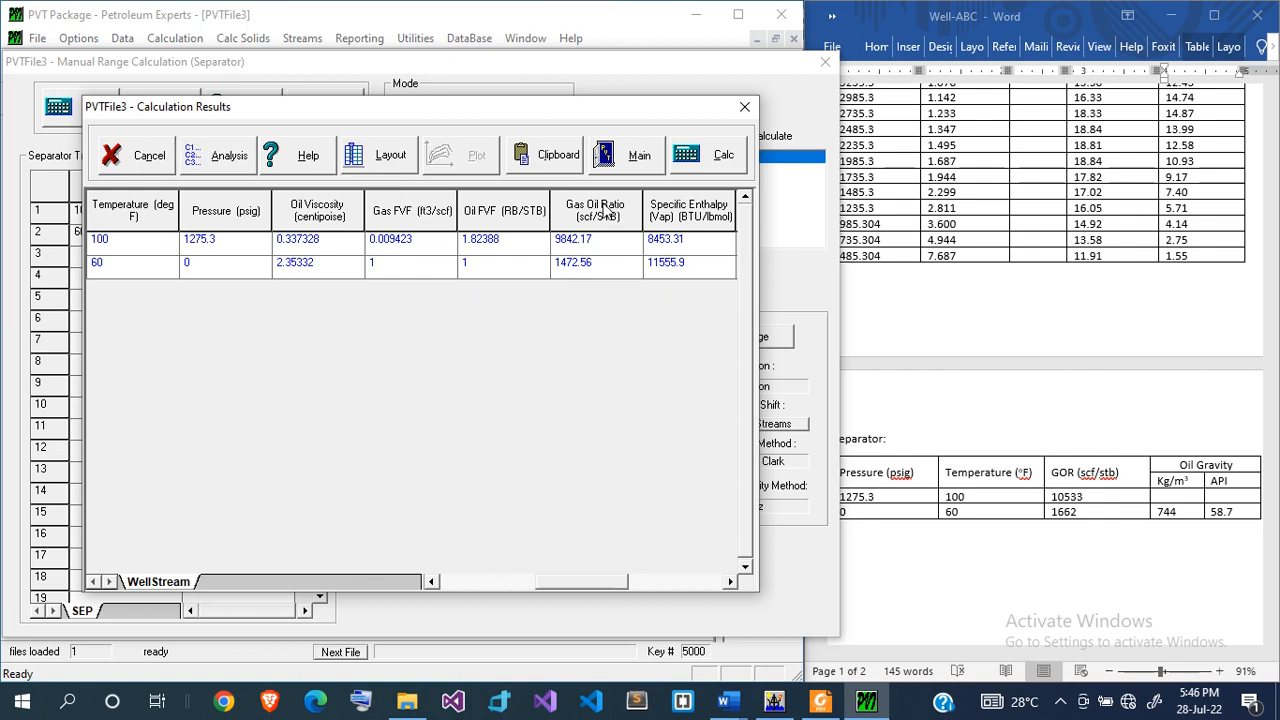
- Rerun the separator calculation and leave its results for the main screen
left_click(710, 160)
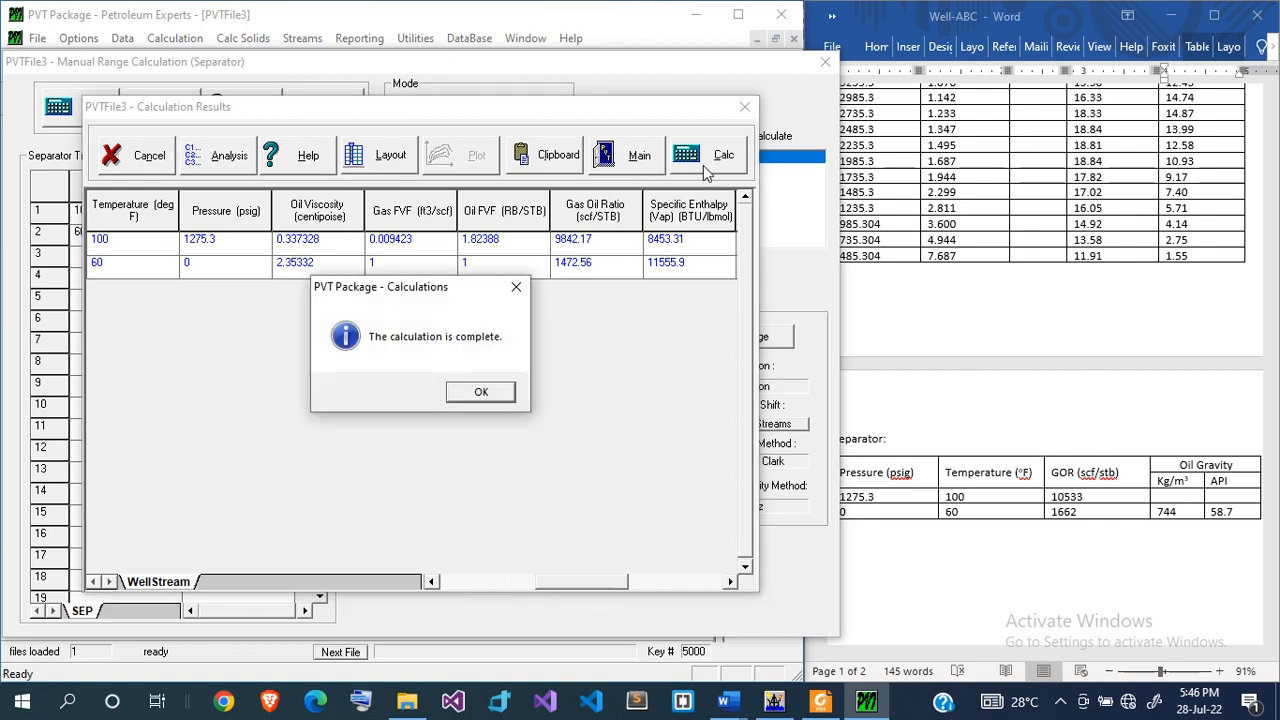
left_click(470, 398)
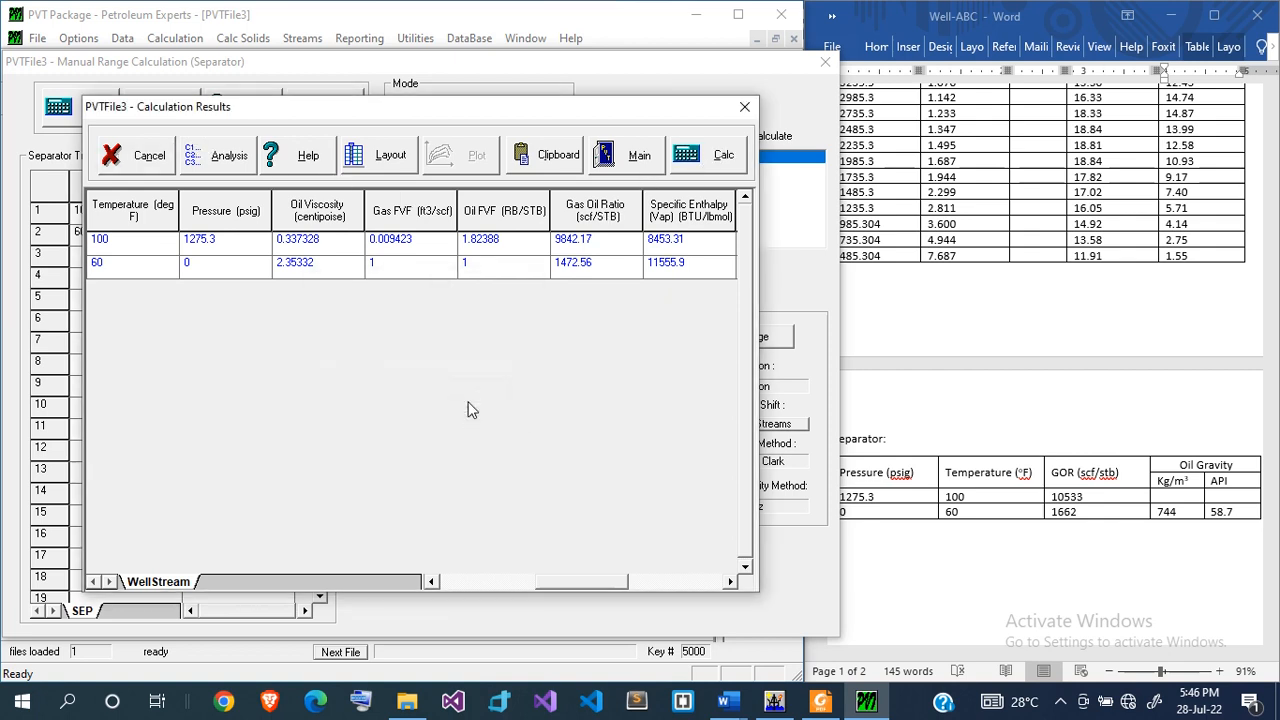
left_click(637, 153)
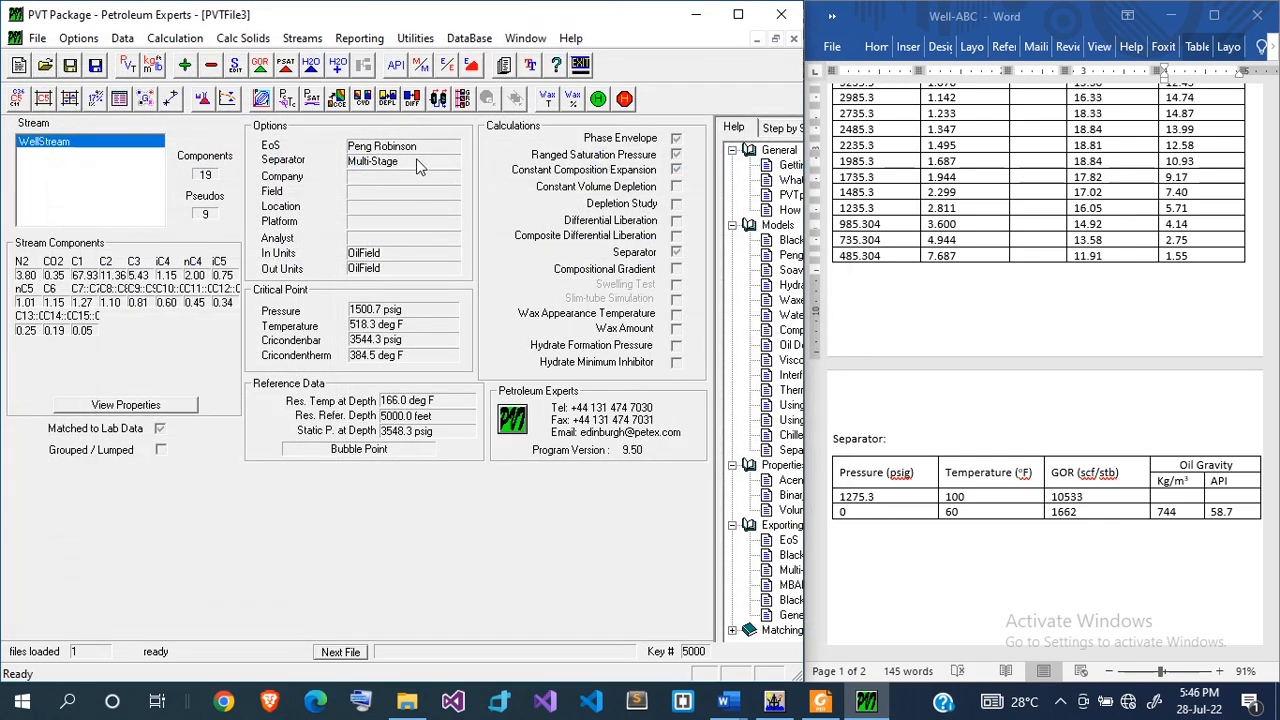